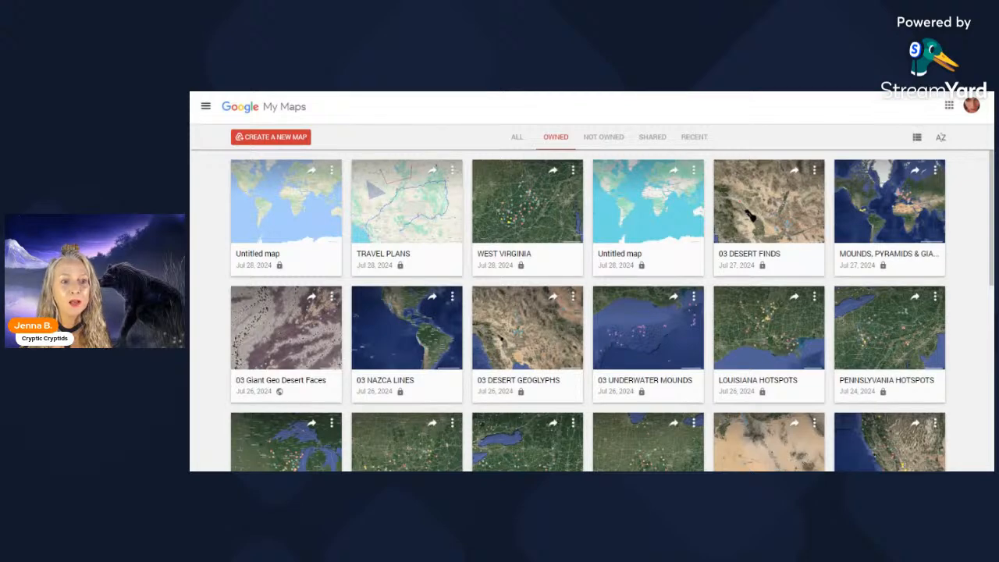
Step: Create a new map and title it TEXAS
{"action": "left_click", "coordinate": [270, 141]}
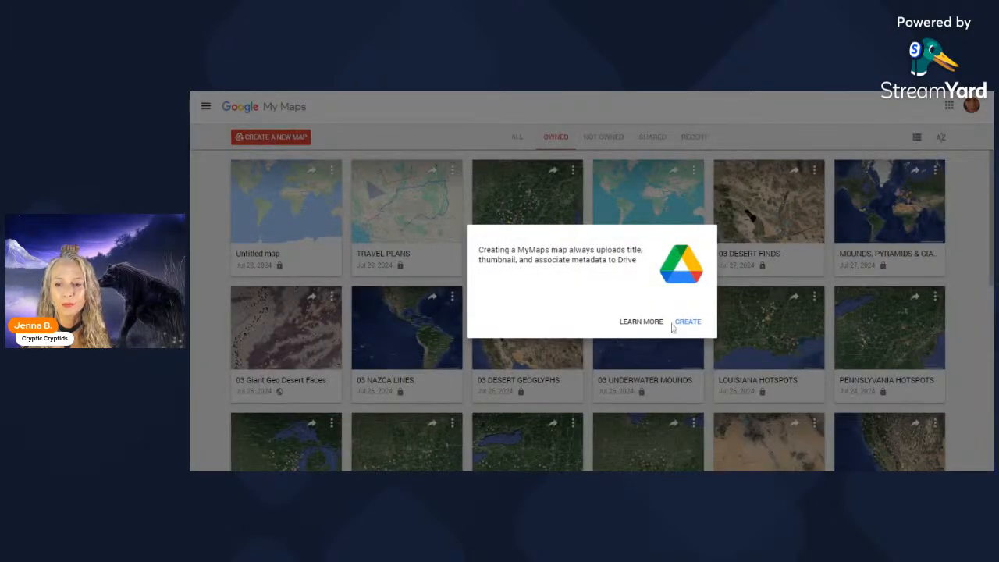
{"action": "left_click", "coordinate": [684, 324]}
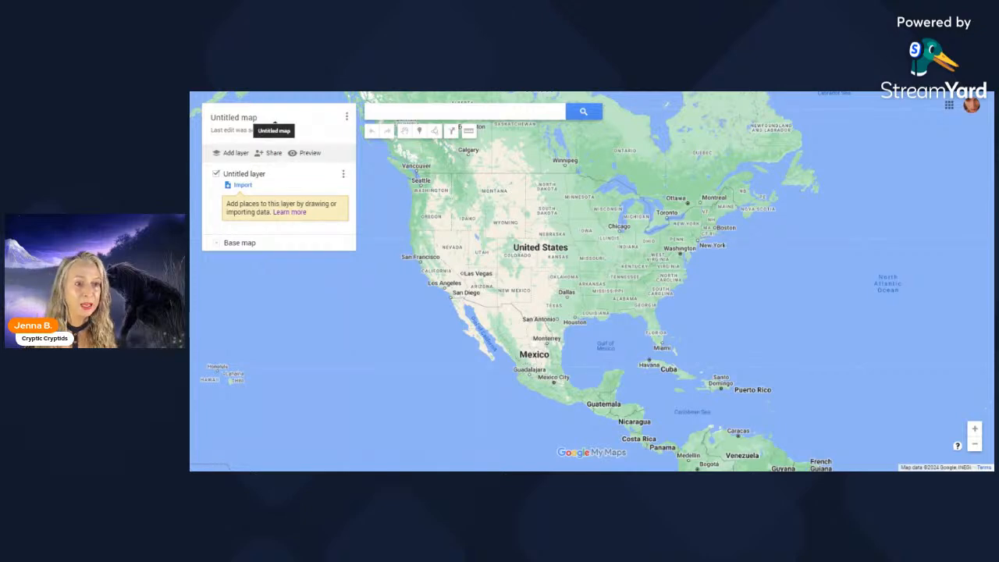
{"action": "left_click", "coordinate": [275, 124]}
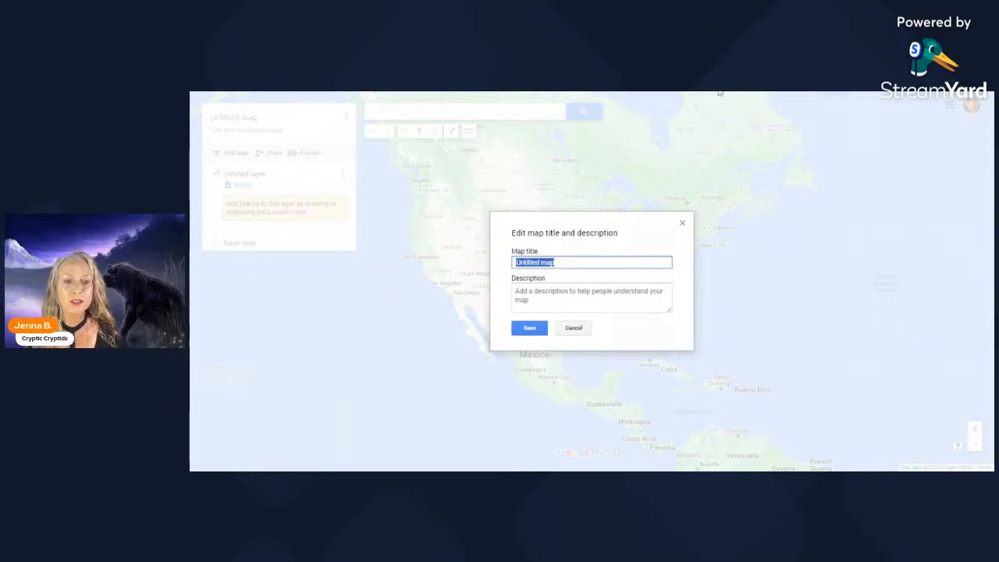
{"action": "left_click", "coordinate": [681, 222]}
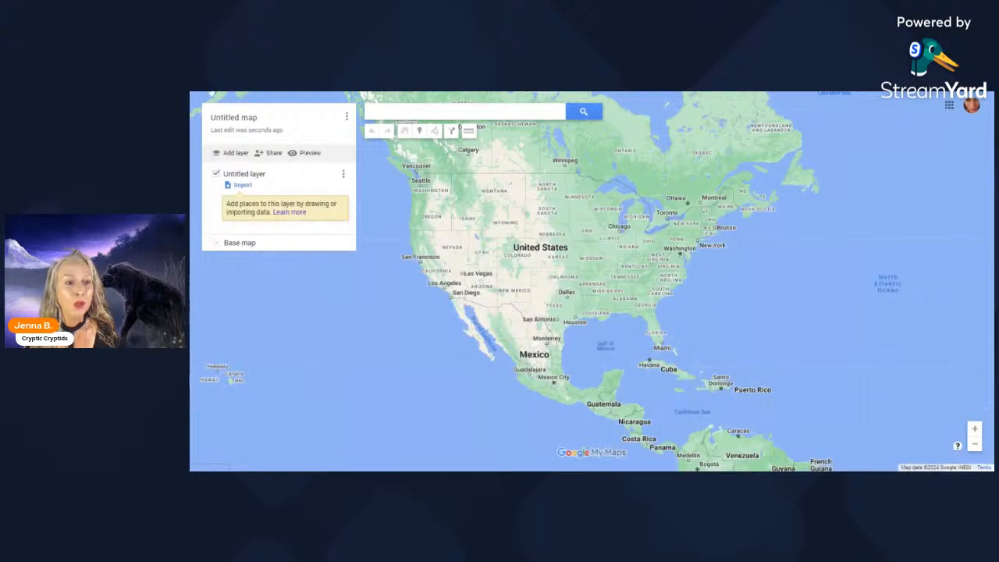
{"action": "left_click", "coordinate": [234, 118]}
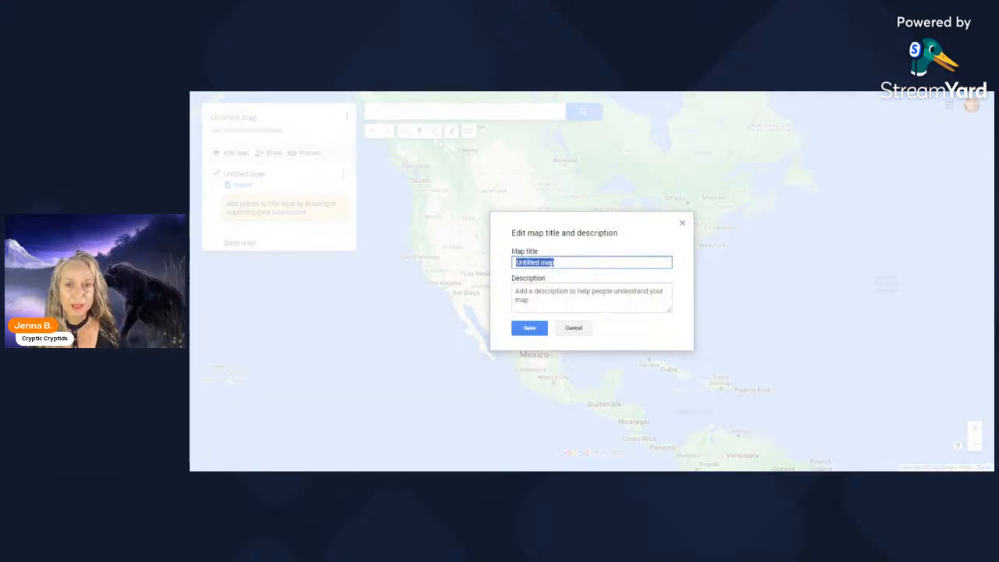
{"action": "type", "text": "te"}
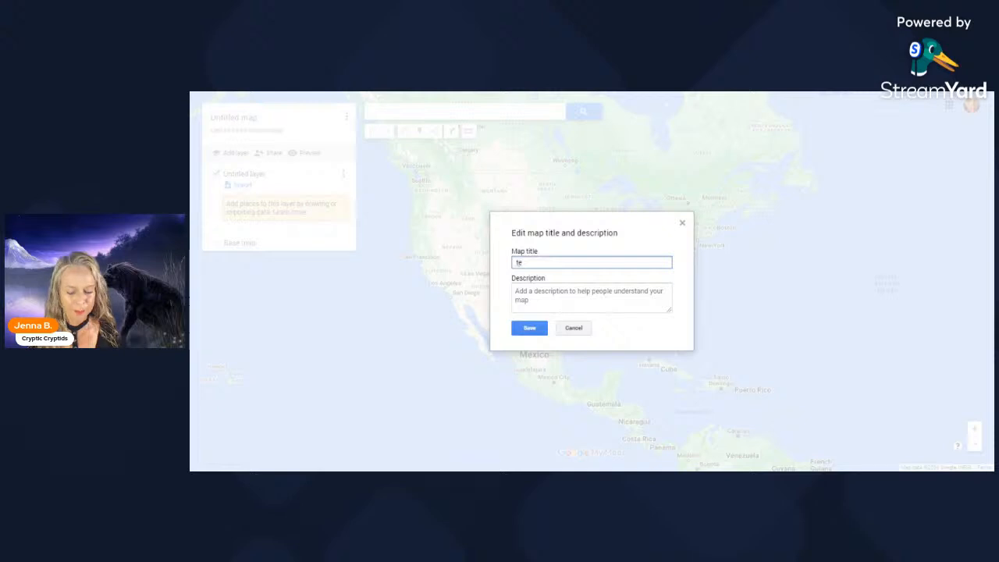
{"action": "key", "text": "BackSpace"}
{"action": "key", "text": "BackSpace"}
{"action": "type", "text": "T"}
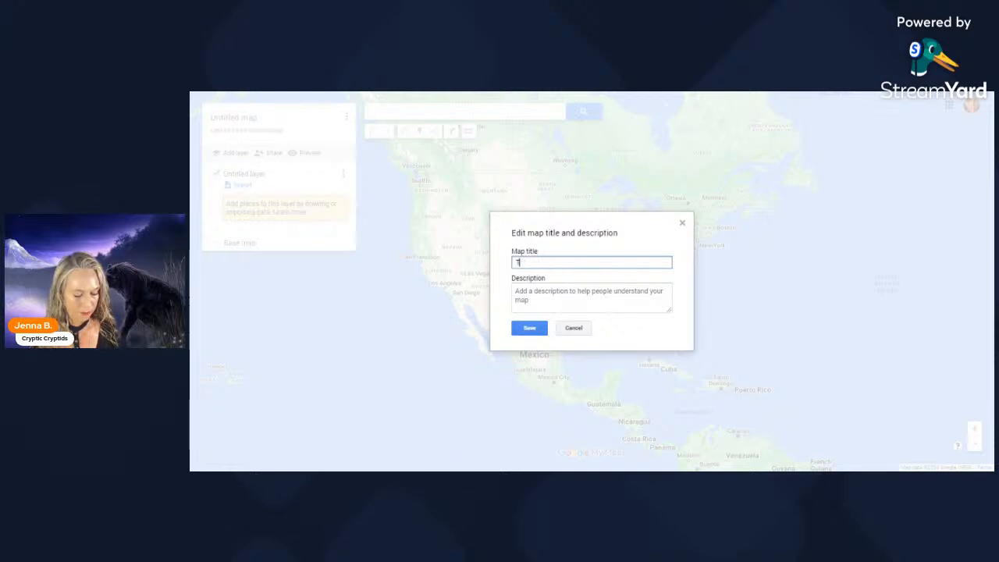
{"action": "type", "text": "EXAS"}
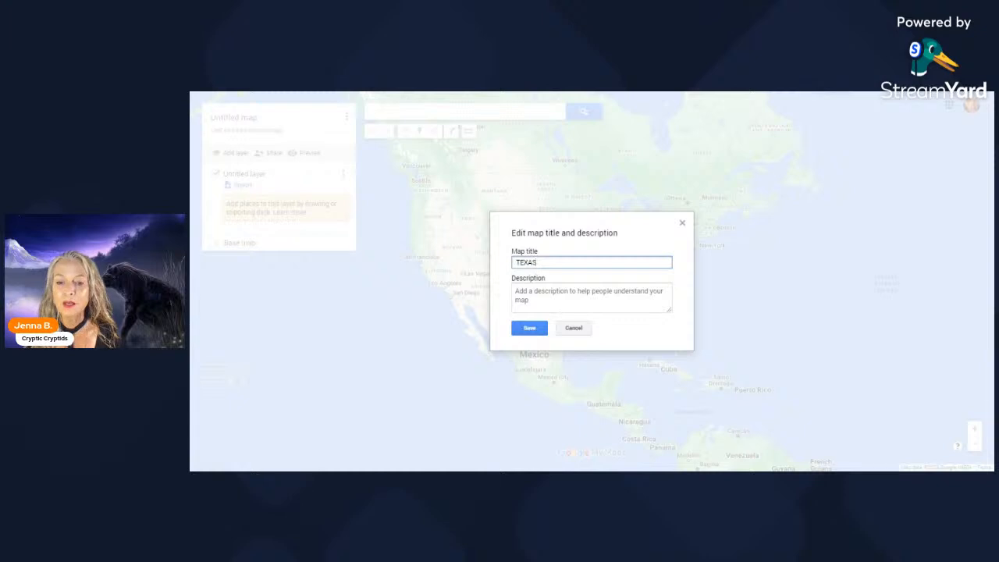
{"action": "left_click", "coordinate": [530, 329]}
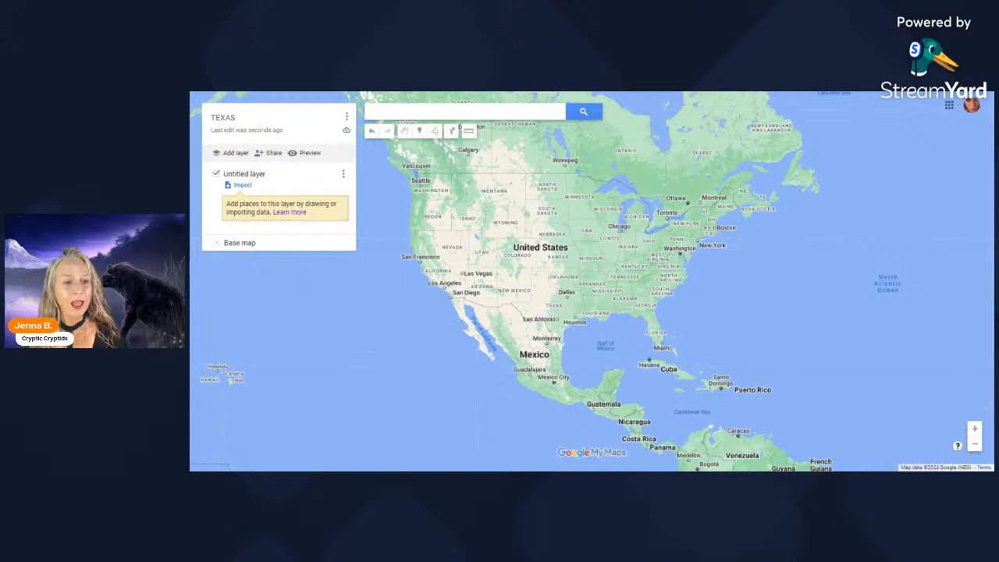
{"action": "left_click", "coordinate": [245, 174]}
{"action": "left_click", "coordinate": [529, 302]}
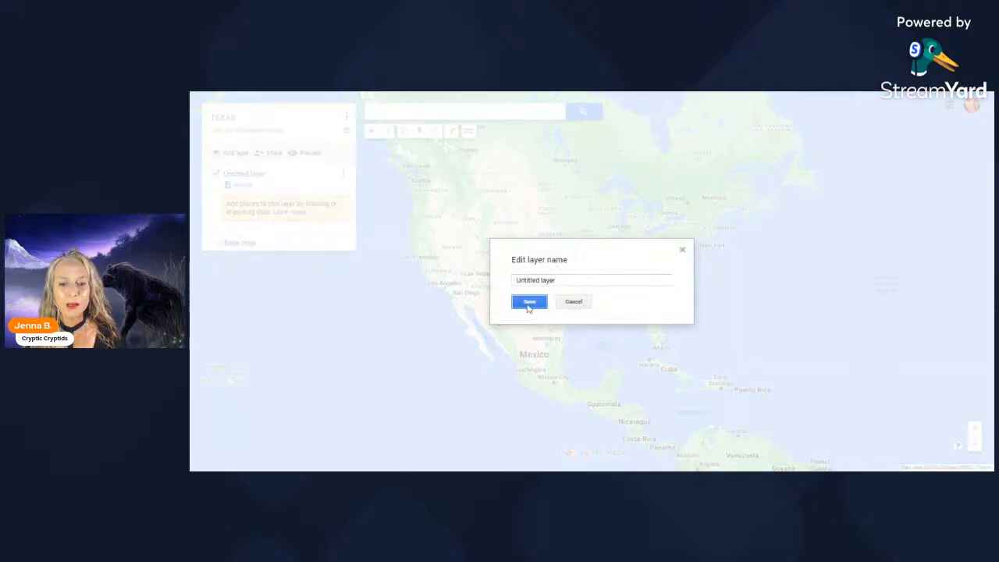
{"action": "left_click", "coordinate": [255, 176]}
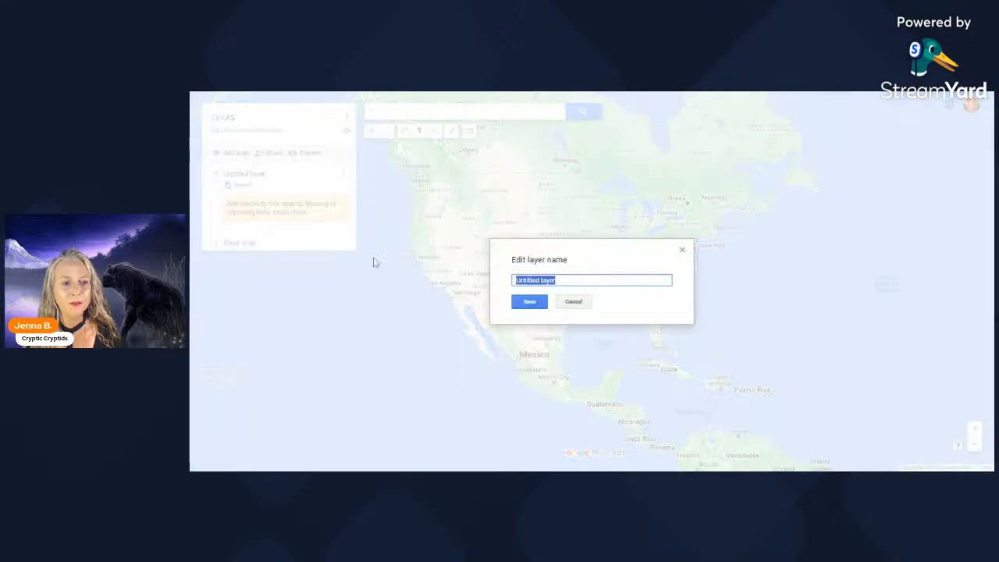
{"action": "left_click", "coordinate": [530, 303]}
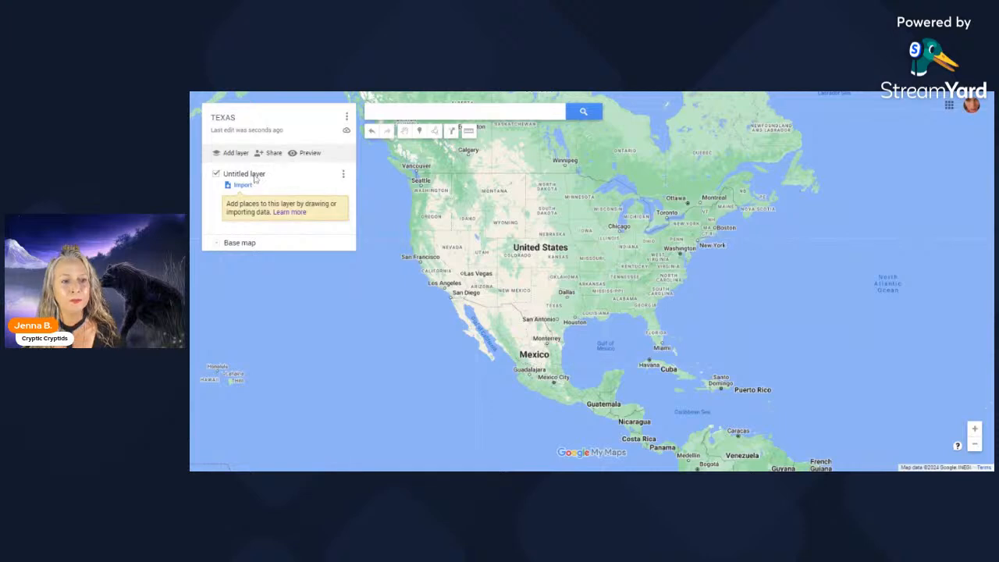
Step: Rename the untitled layer as MOUNDS SITES
{"action": "left_click", "coordinate": [256, 178]}
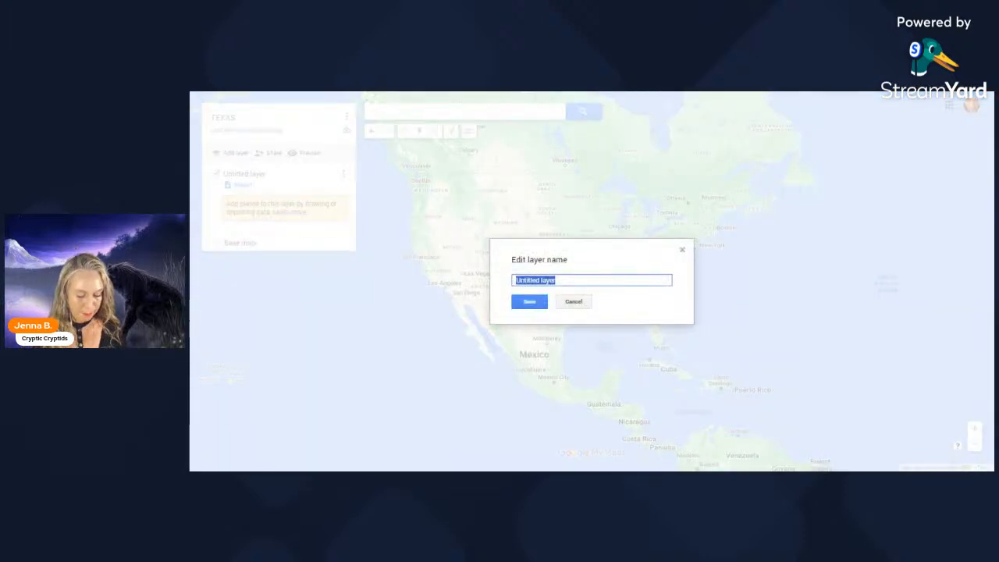
{"action": "type", "text": "MOUNDS S"}
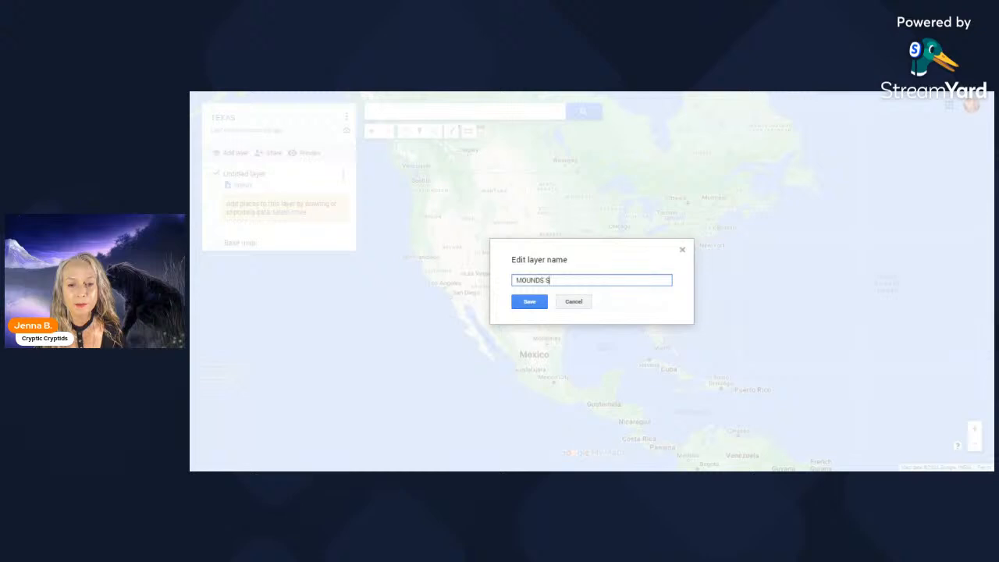
{"action": "type", "text": "IR"}
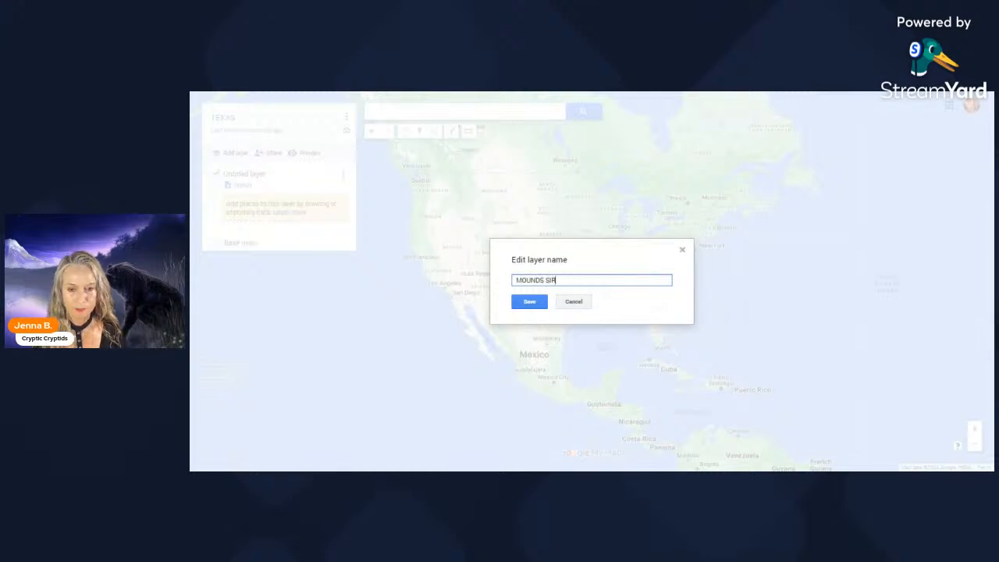
{"action": "type", "text": "TEITES"}
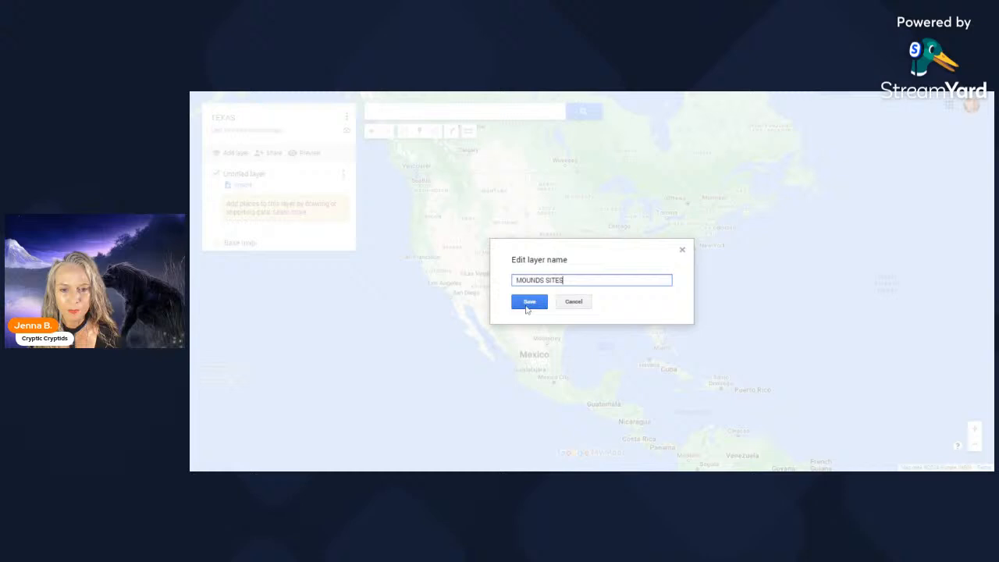
{"action": "left_click", "coordinate": [529, 302]}
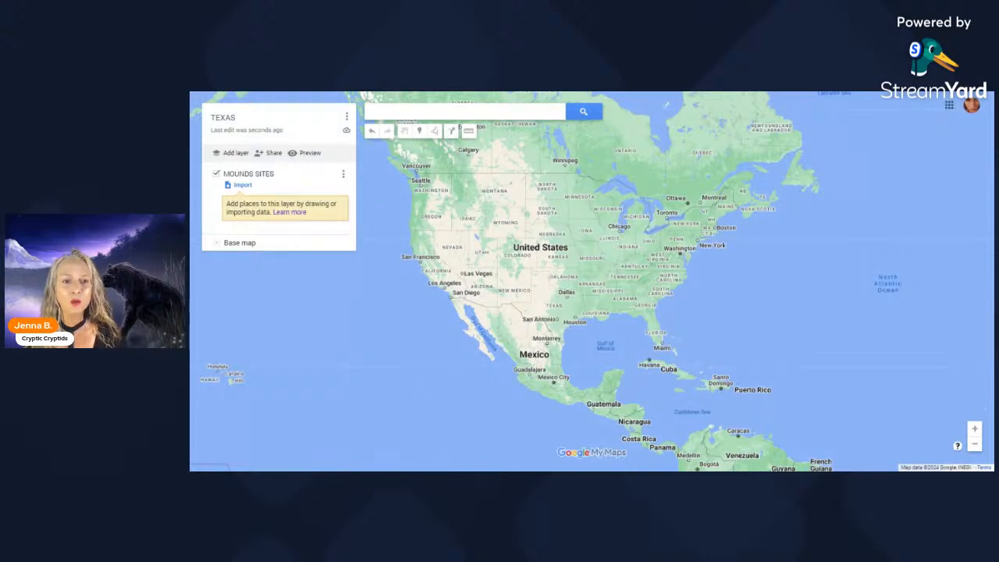
Step: Search the map for MOUNDS TEXAS and add the Mound place to the MOUNDS SITES layer
{"action": "left_click", "coordinate": [464, 112]}
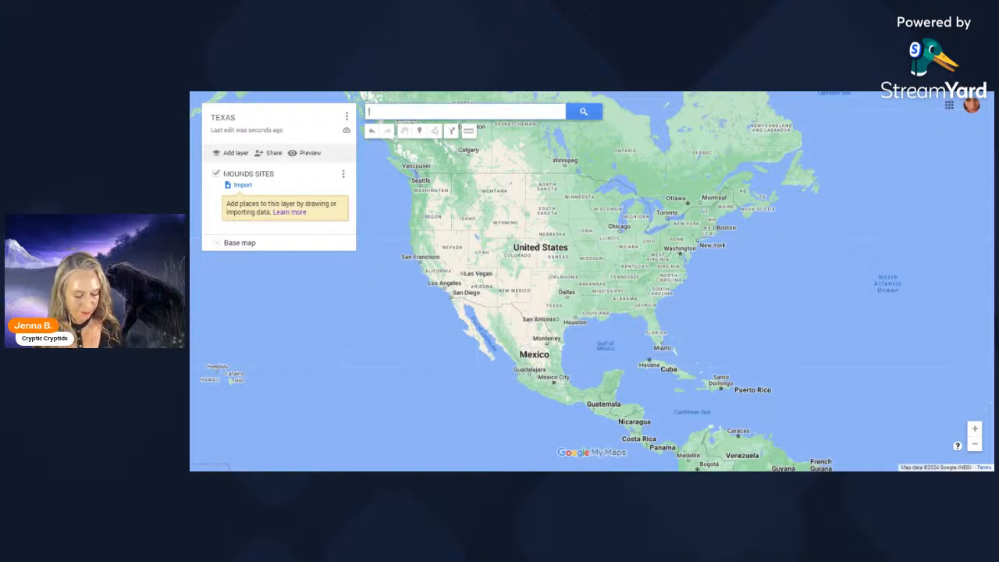
{"action": "type", "text": "MOU"}
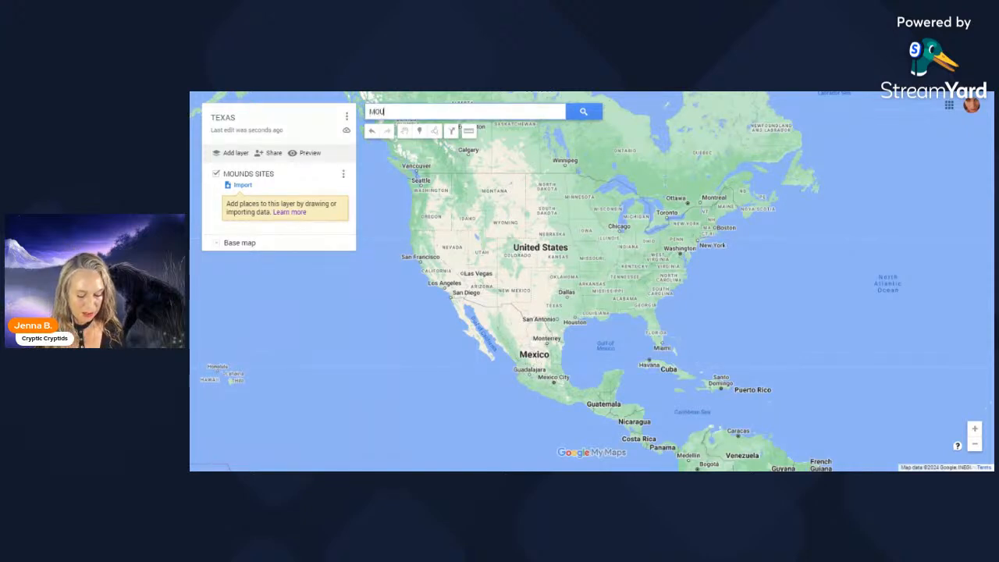
{"action": "type", "text": "NDS TE"}
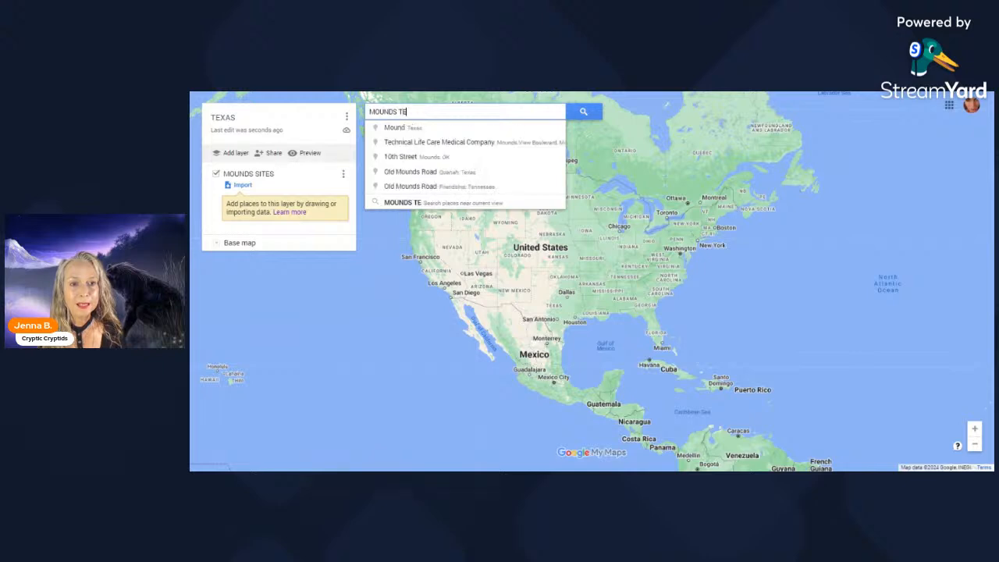
{"action": "type", "text": "XAS"}
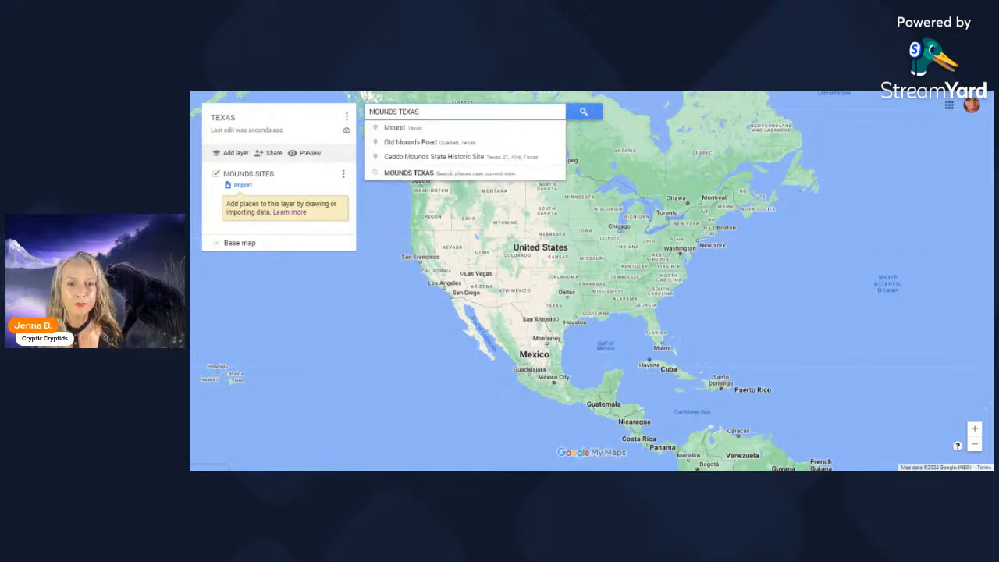
{"action": "left_click", "coordinate": [688, 428]}
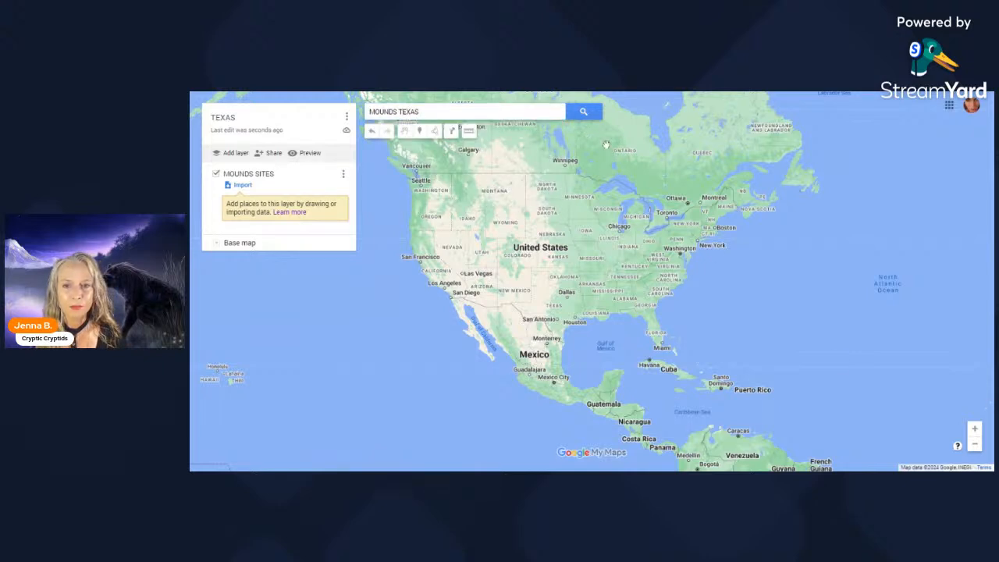
{"action": "left_click", "coordinate": [583, 112]}
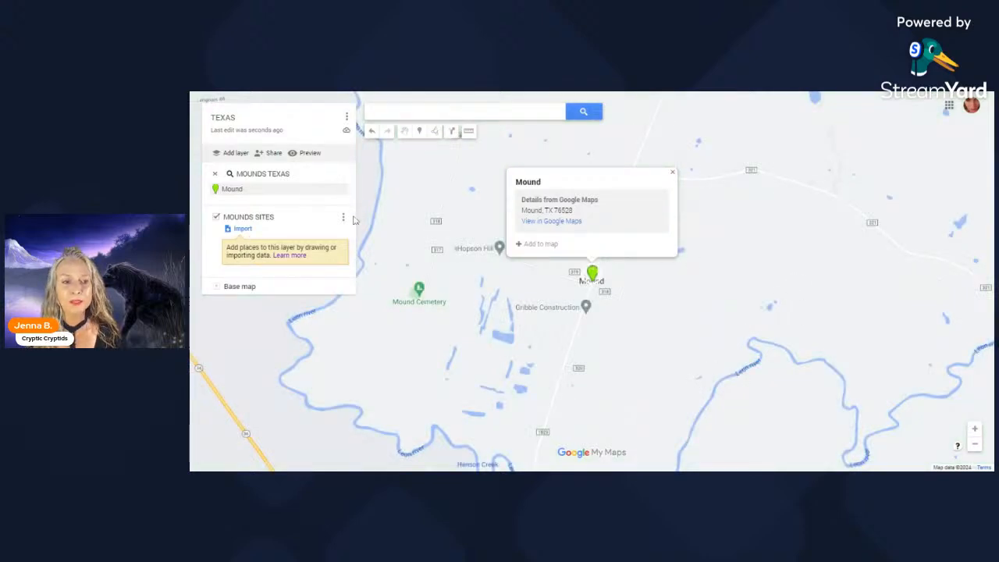
{"action": "left_click", "coordinate": [543, 243]}
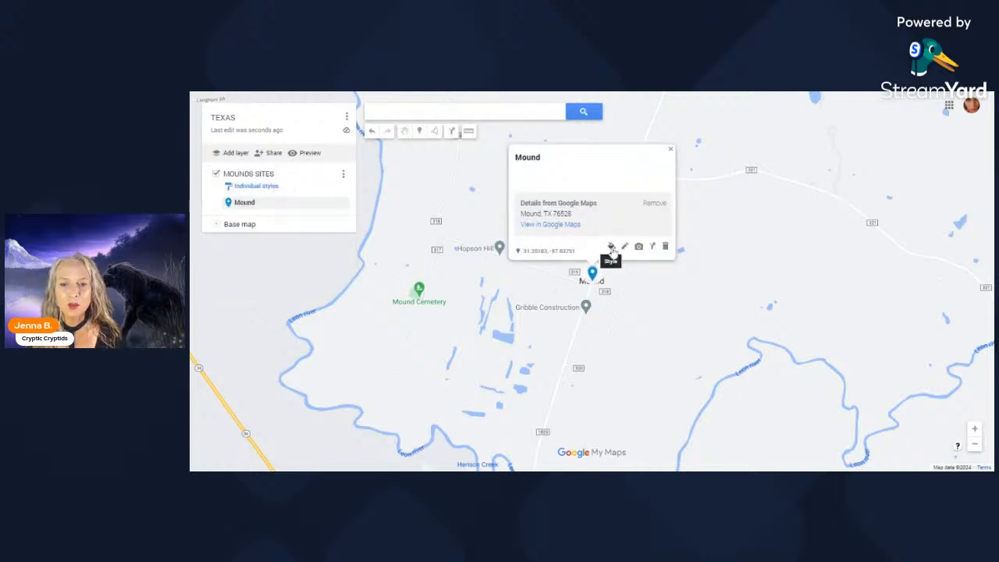
Step: Style the Mound marker in orange with the pyramid-like icon from the full icon collection, and close its details
{"action": "left_click", "coordinate": [612, 248]}
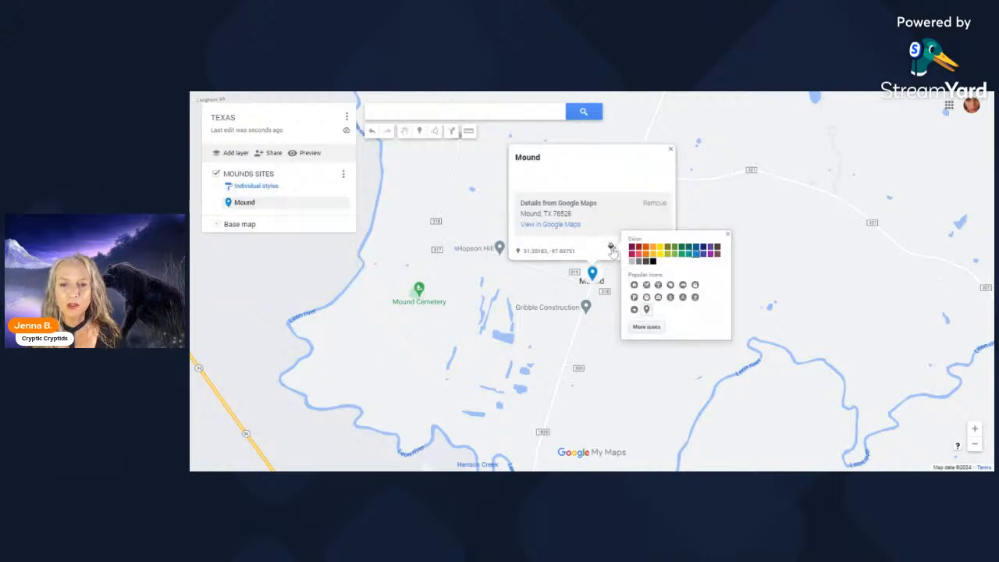
{"action": "left_click", "coordinate": [652, 246]}
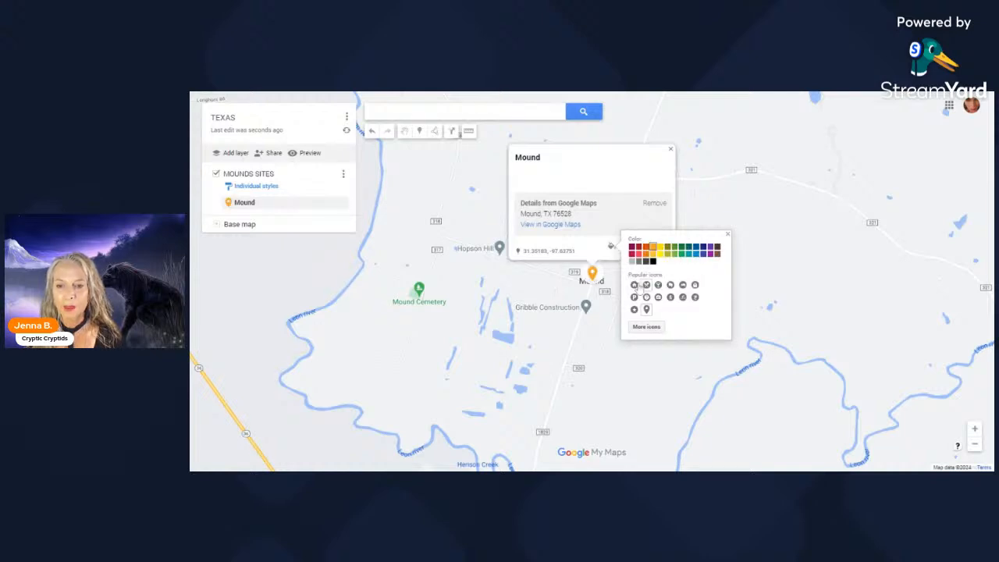
{"action": "left_click", "coordinate": [647, 327]}
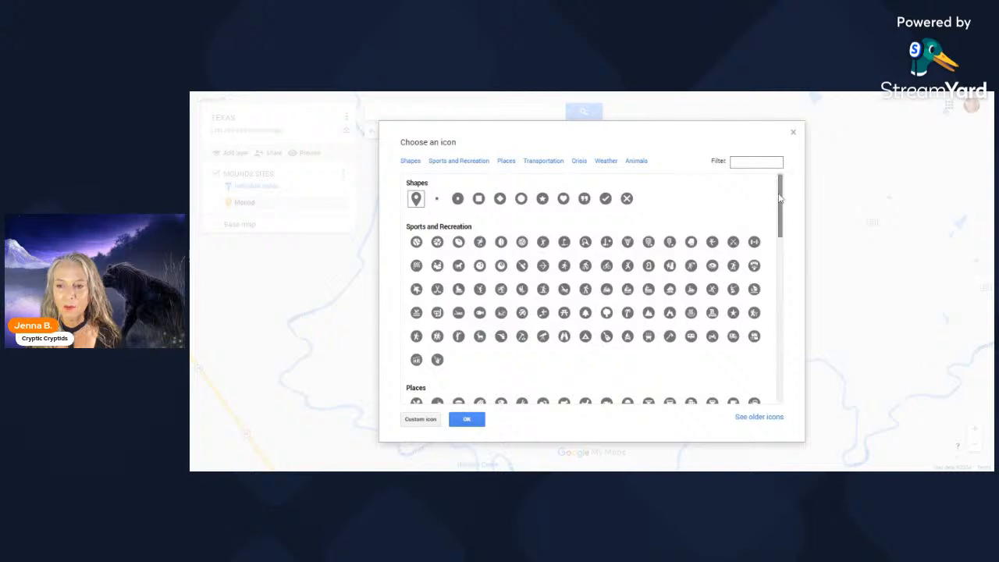
{"action": "left_click_drag", "start_coordinate": [779, 199], "coordinate": [789, 287]}
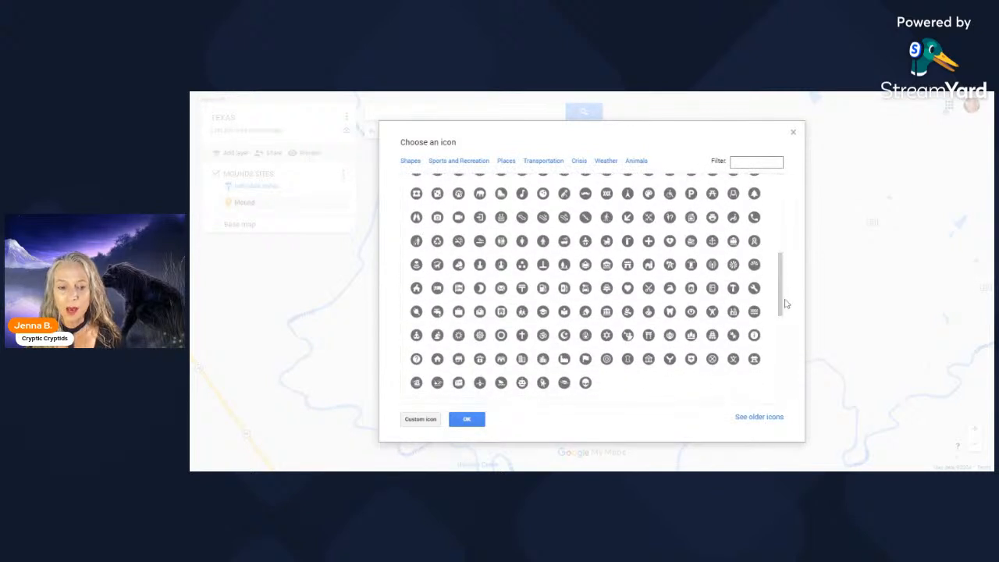
{"action": "left_click", "coordinate": [713, 337]}
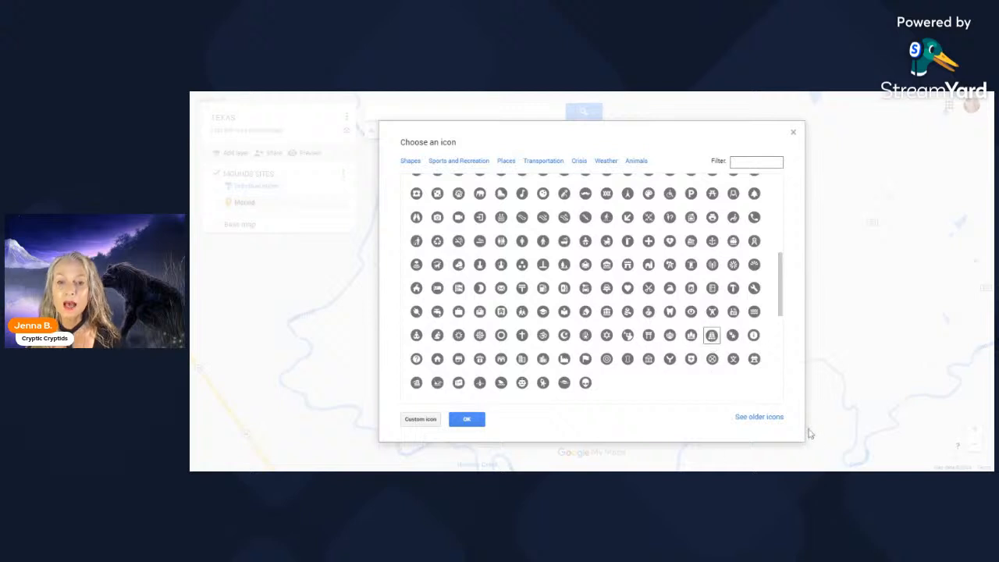
{"action": "left_click", "coordinate": [419, 420]}
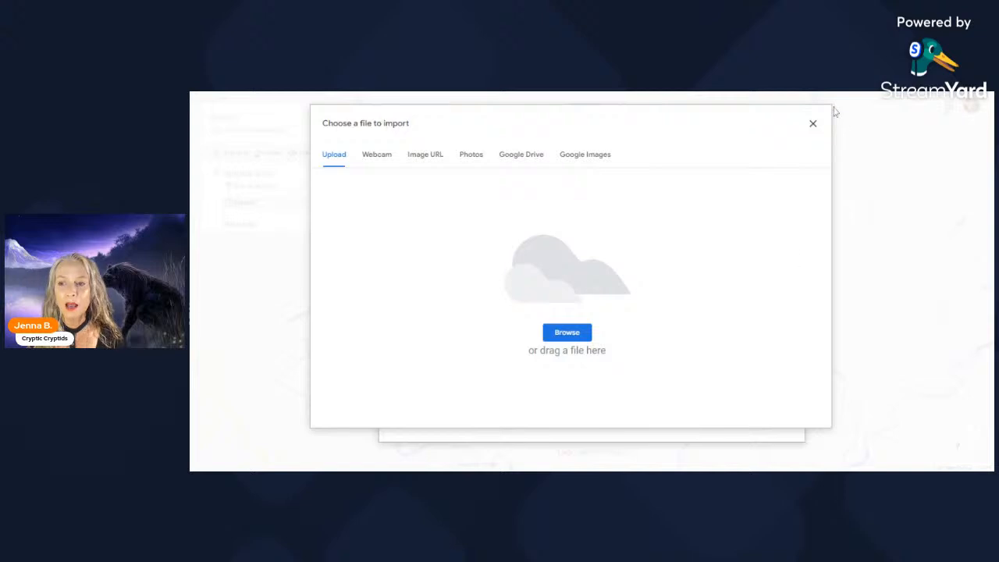
{"action": "left_click", "coordinate": [813, 125]}
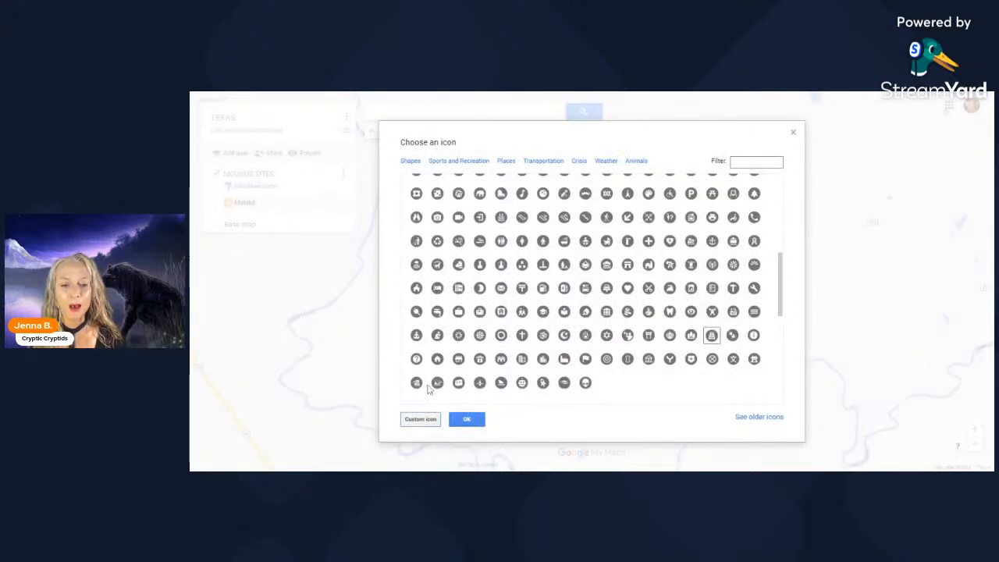
{"action": "left_click", "coordinate": [471, 420]}
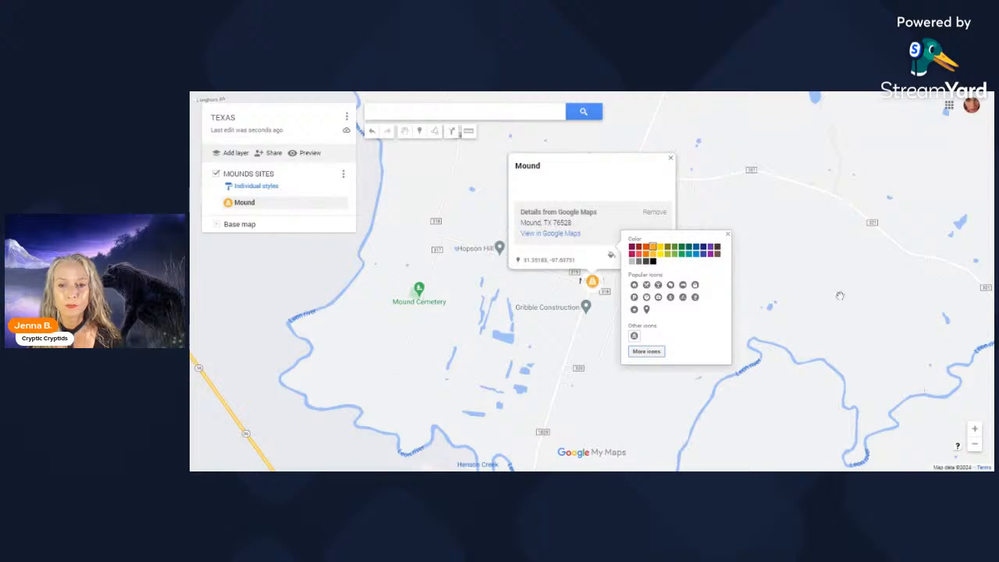
{"action": "left_click", "coordinate": [669, 159]}
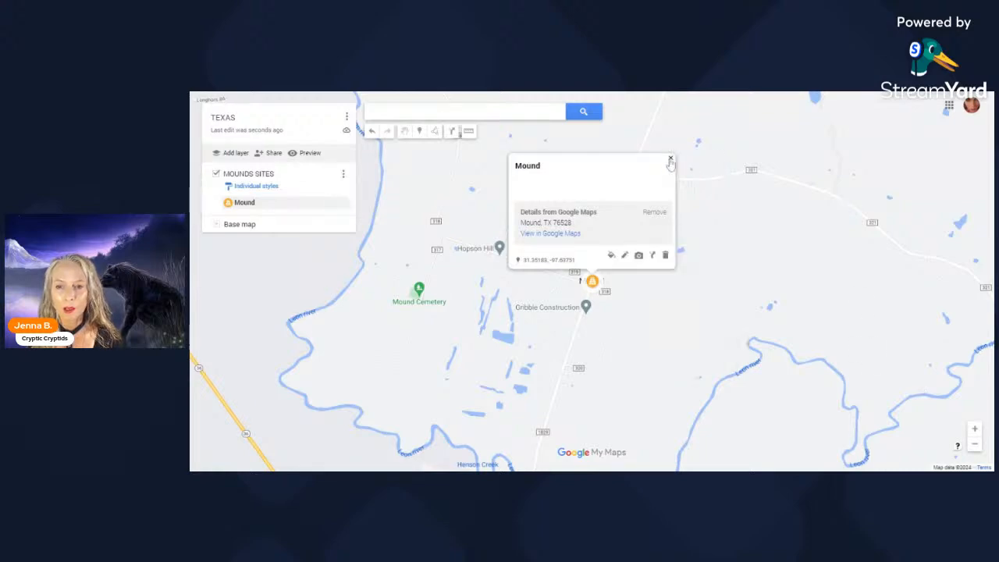
{"action": "left_click", "coordinate": [670, 158]}
Step: Zoom the map out from the Mound marker to view the surrounding part of central Texas, including Waco
{"action": "left_click", "coordinate": [974, 444]}
{"action": "left_click", "coordinate": [975, 446]}
{"action": "left_click", "coordinate": [975, 446]}
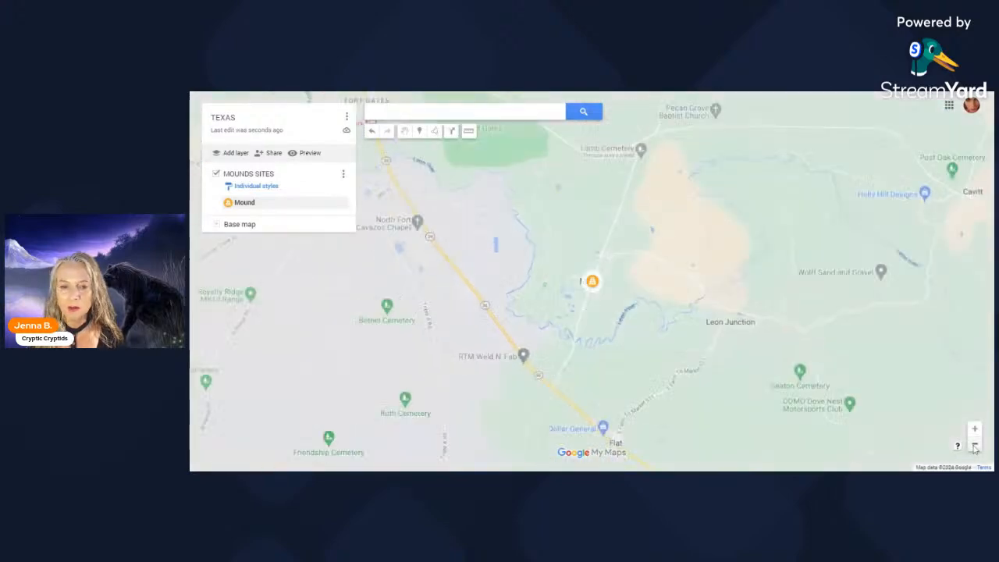
{"action": "left_click", "coordinate": [975, 445]}
{"action": "left_click", "coordinate": [975, 446]}
{"action": "left_click", "coordinate": [975, 446]}
{"action": "left_click", "coordinate": [975, 446]}
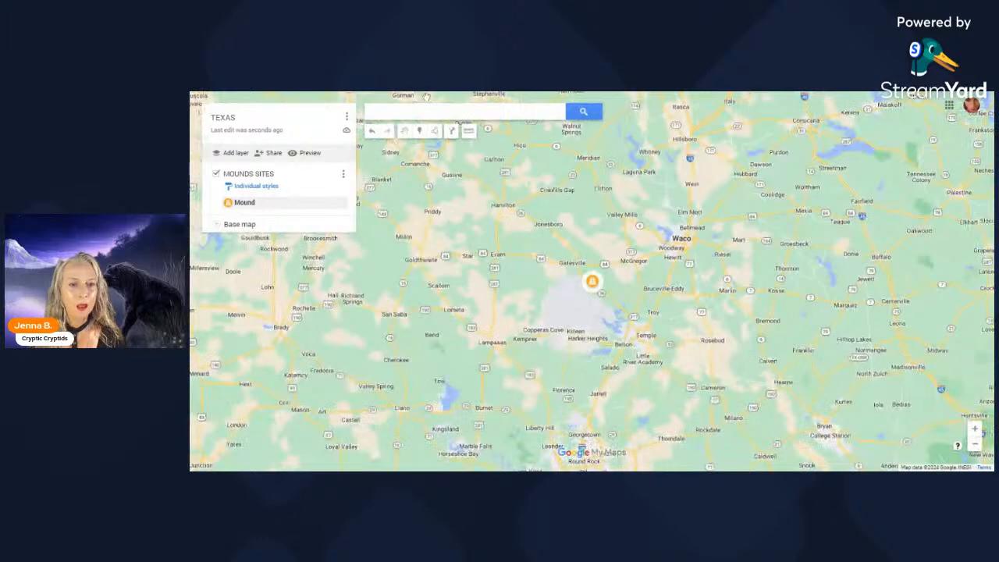
Step: Search the map for TEXAS MOUNDS
{"action": "left_click", "coordinate": [428, 112]}
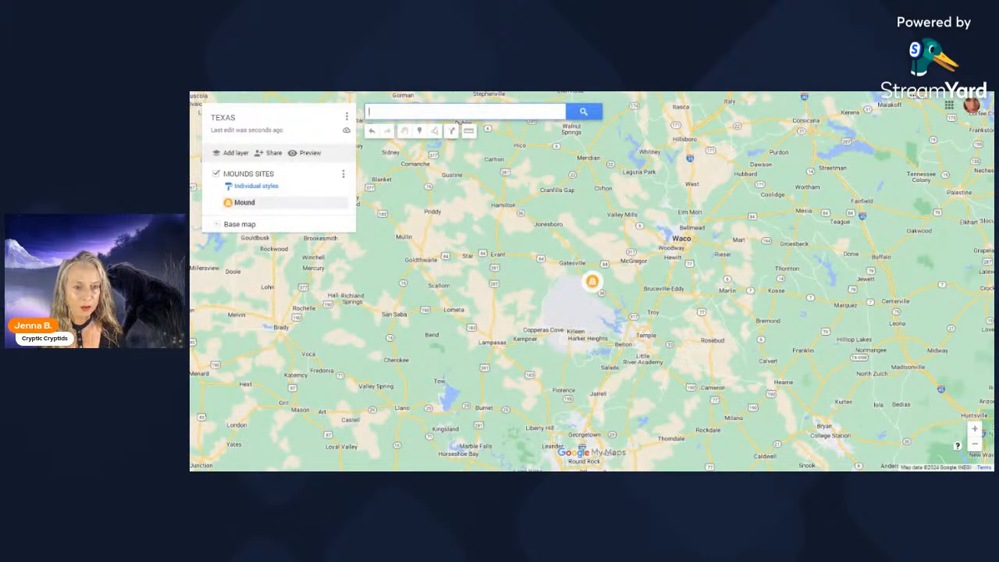
{"action": "type", "text": "T"}
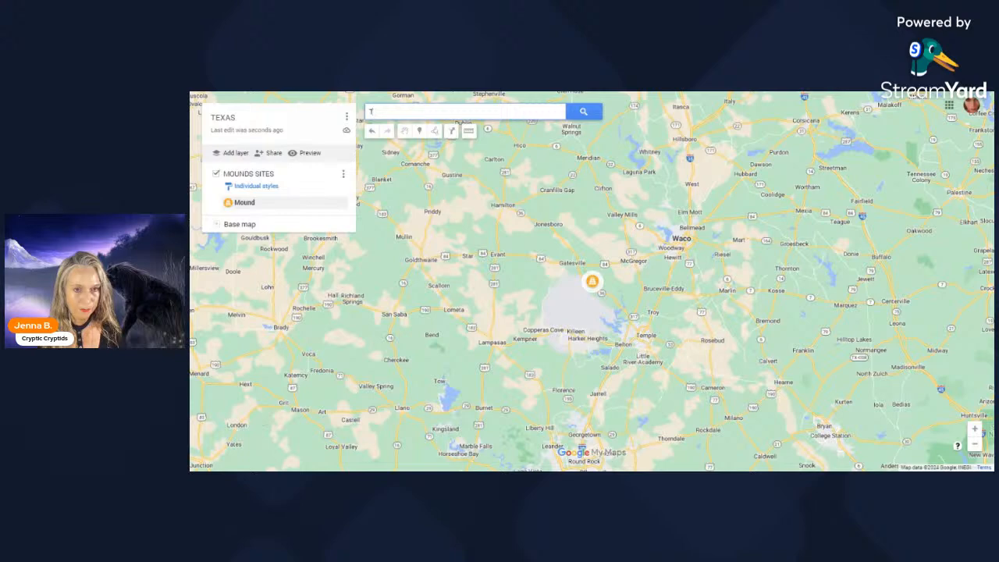
{"action": "type", "text": "EXAS MO"}
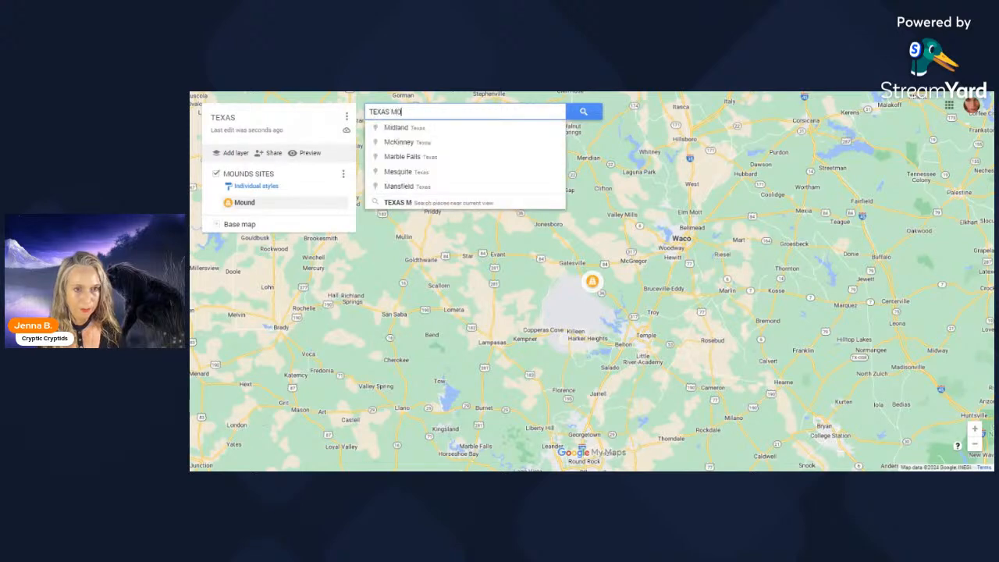
{"action": "type", "text": "UNDS"}
{"action": "key", "text": "Return"}
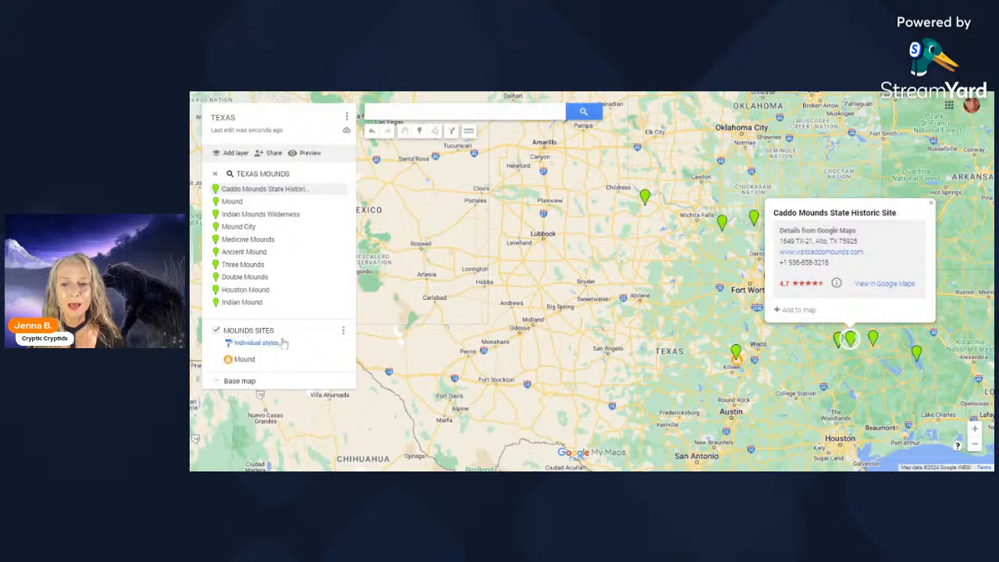
Step: Add Medicine Mounds from the search results to the MOUNDS SITES layer and style its marker in orange with the pyramid-like icon
{"action": "left_click", "coordinate": [646, 199]}
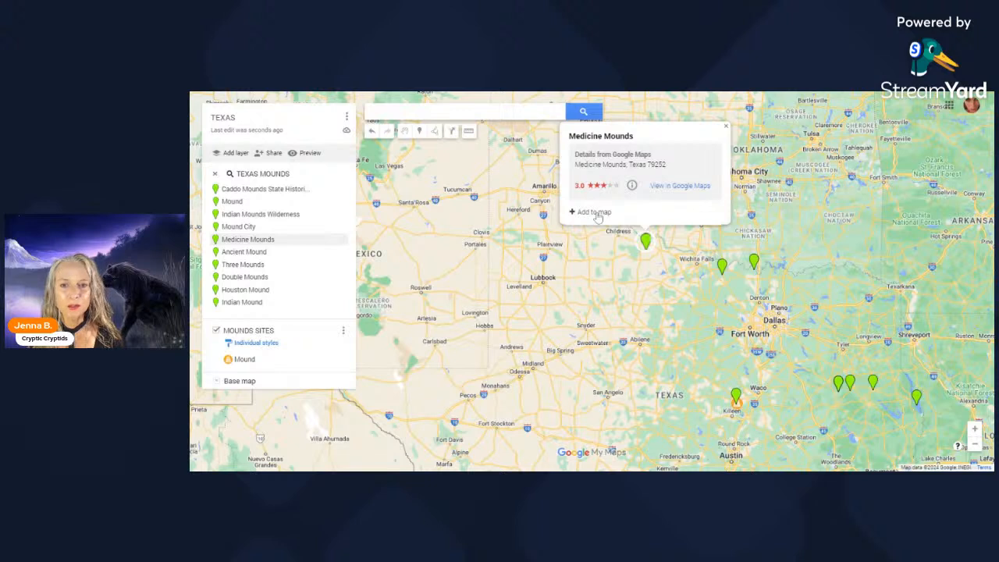
{"action": "left_click", "coordinate": [598, 217]}
{"action": "left_click", "coordinate": [663, 237]}
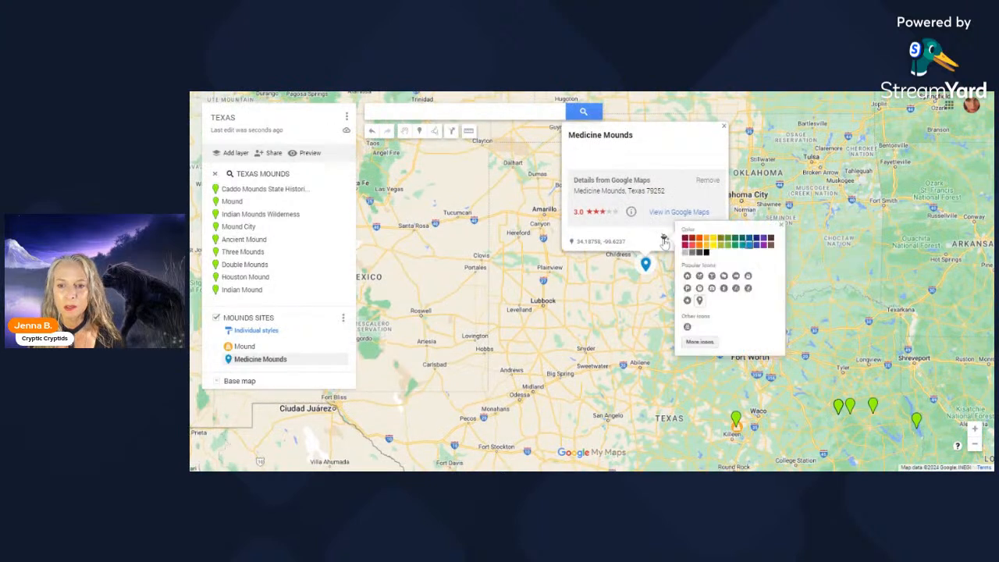
{"action": "left_click", "coordinate": [706, 238]}
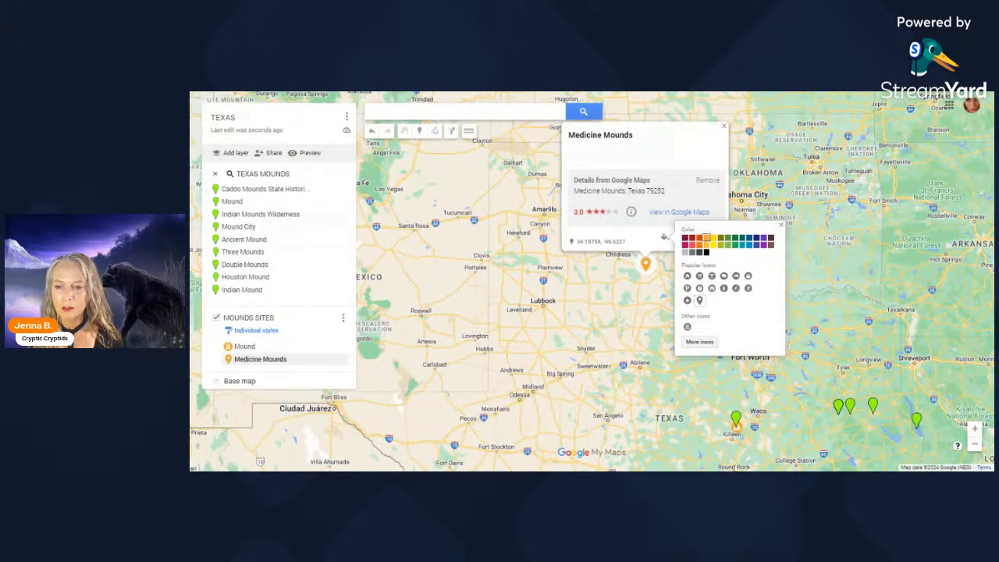
Step: Add Double Mounds, southeast of Wichita Falls, to the MOUNDS SITES layer and give its marker the orange color and pyramid-like icon
{"action": "mouse_move", "coordinate": [691, 400]}
{"action": "left_mouse_down"}
{"action": "mouse_move", "coordinate": [570, 246]}
{"action": "mouse_move", "coordinate": [570, 398]}
{"action": "left_mouse_up"}
{"action": "left_click", "coordinate": [612, 283]}
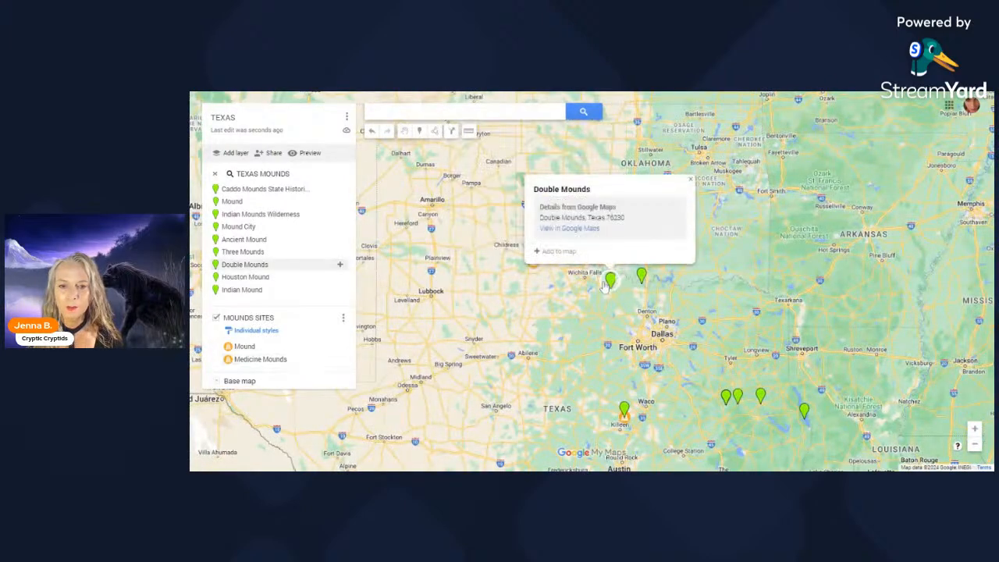
{"action": "left_click", "coordinate": [566, 252]}
{"action": "left_click", "coordinate": [630, 254]}
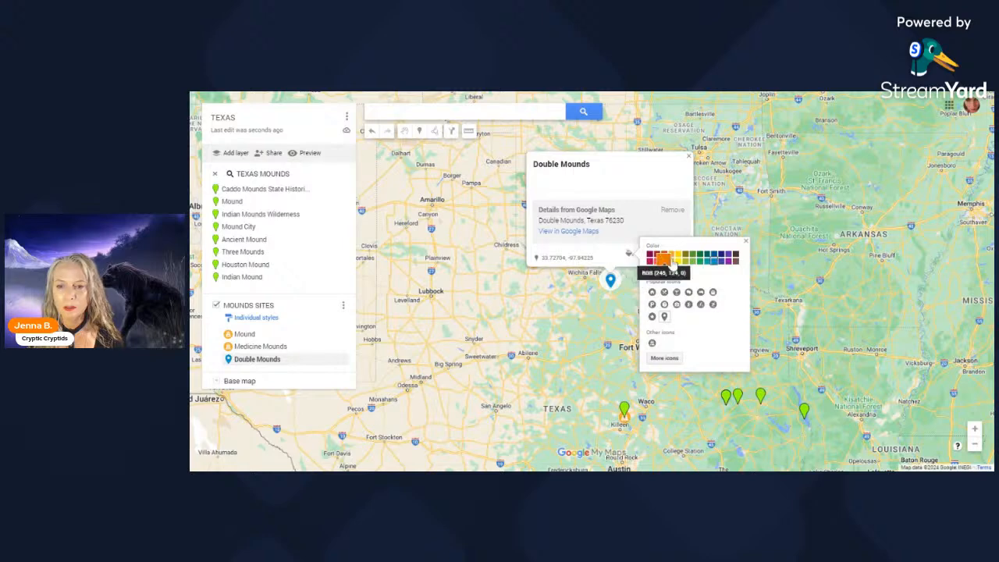
{"action": "left_click", "coordinate": [669, 262]}
{"action": "left_click", "coordinate": [654, 344]}
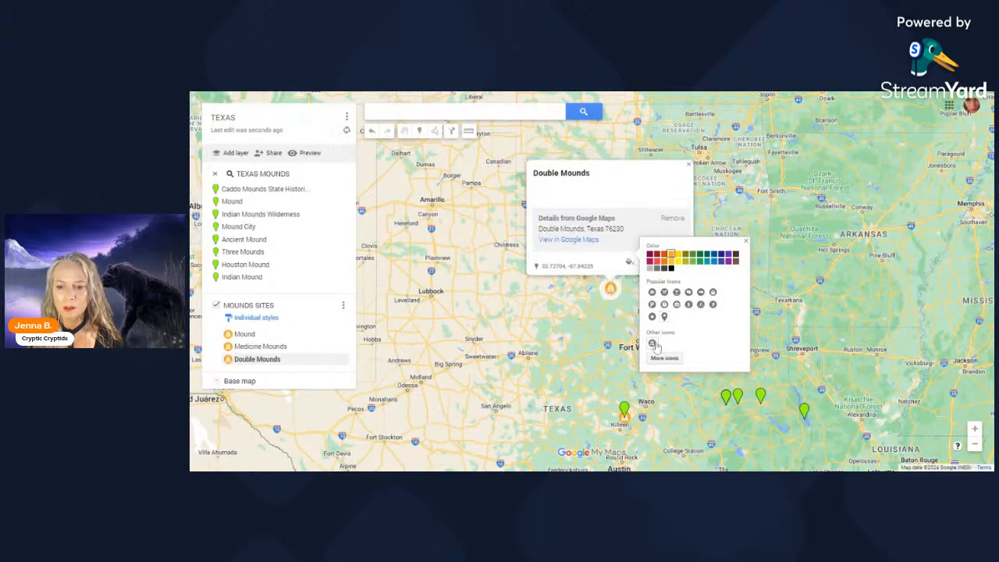
Step: Add Houston Mound, east of Waco, to the MOUNDS SITES layer and style its marker in orange with the pyramid-like icon
{"action": "left_click_drag", "start_coordinate": [682, 411], "coordinate": [631, 282]}
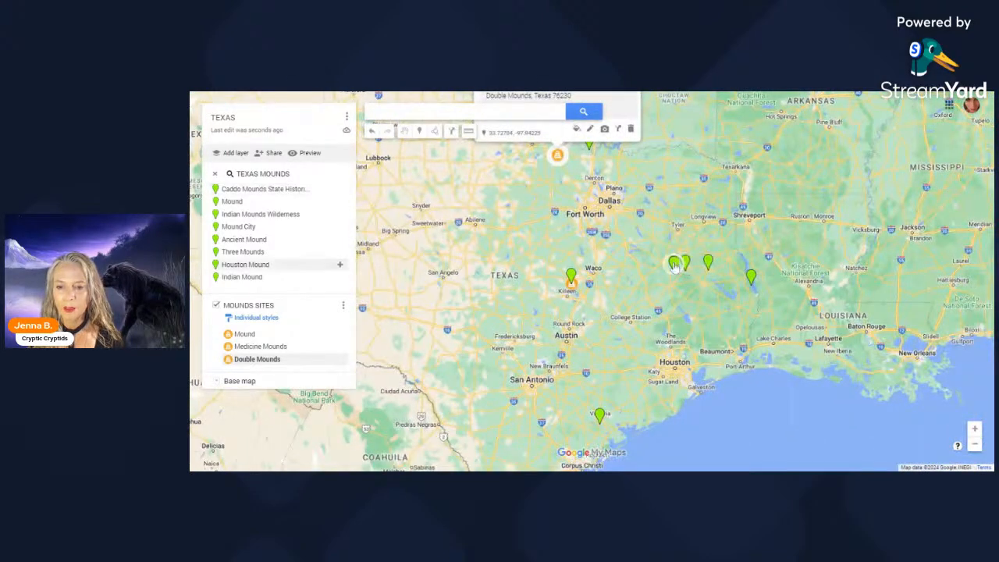
{"action": "left_click", "coordinate": [673, 263]}
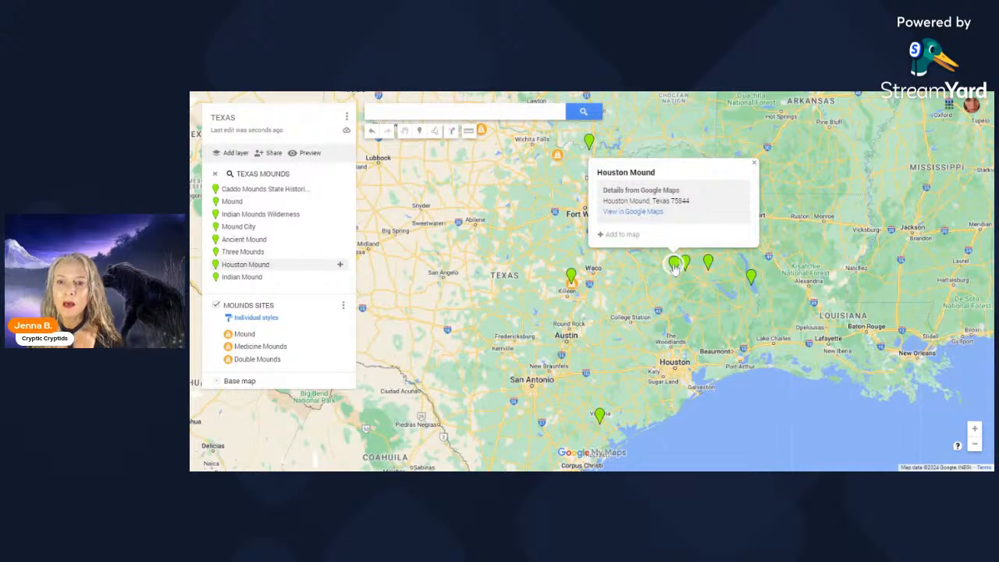
{"action": "left_click", "coordinate": [622, 235]}
{"action": "left_click", "coordinate": [693, 237]}
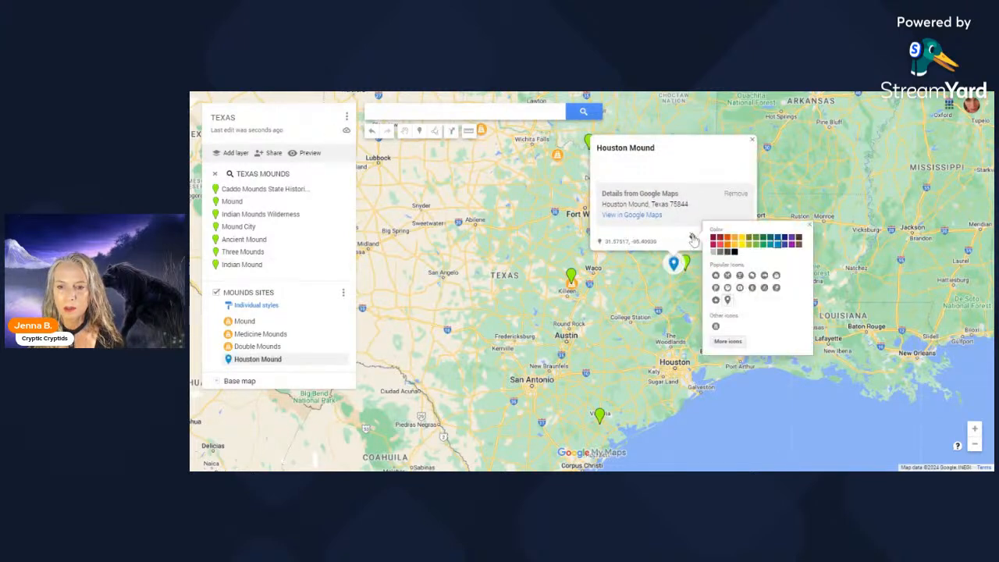
{"action": "left_click", "coordinate": [734, 238]}
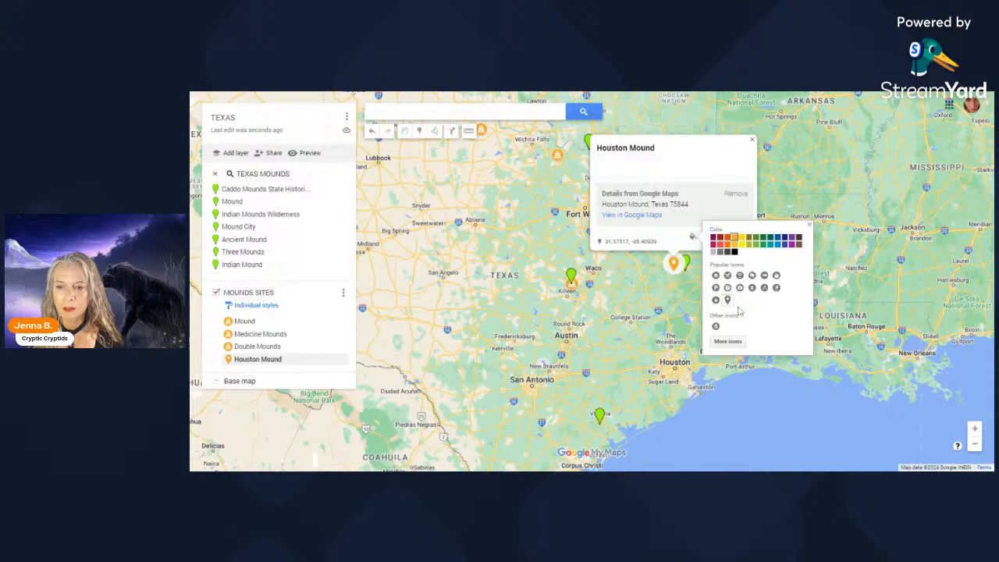
{"action": "left_click", "coordinate": [689, 310]}
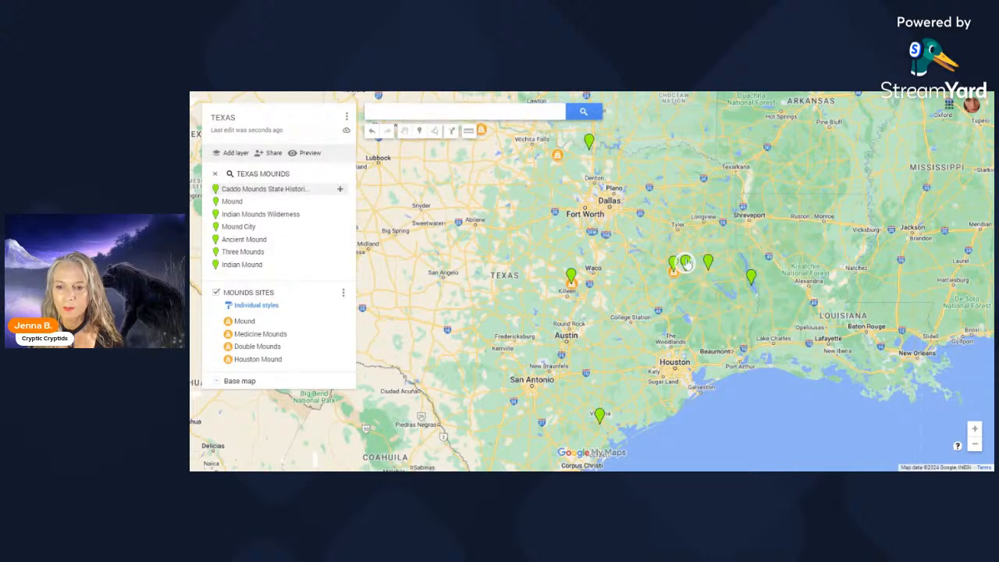
Step: Add Caddo Mounds State Historic Site to the MOUNDS SITES layer, style its marker in orange with the pyramid-like icon, and close its details
{"action": "left_click", "coordinate": [686, 265]}
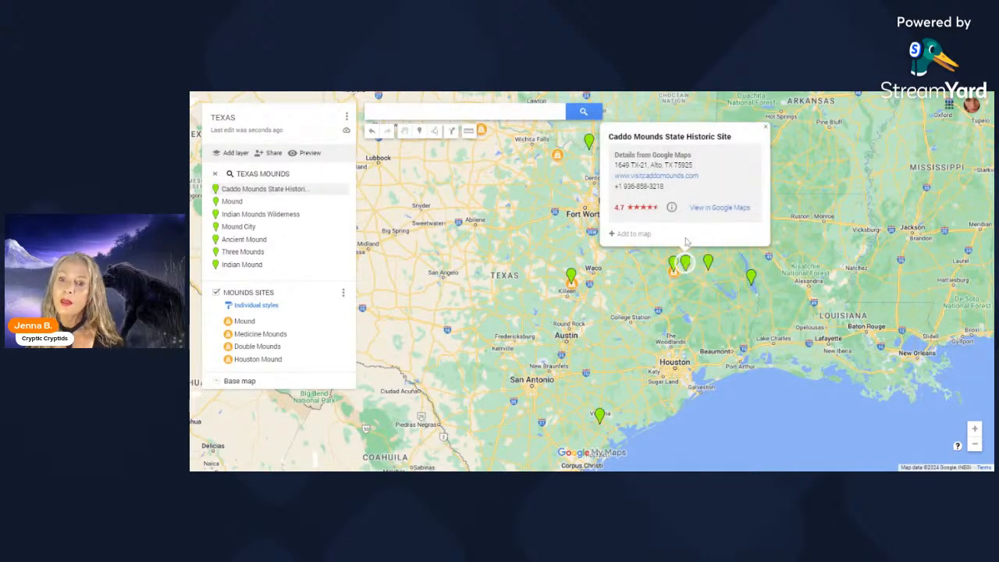
{"action": "left_click", "coordinate": [621, 234]}
{"action": "left_click", "coordinate": [704, 261]}
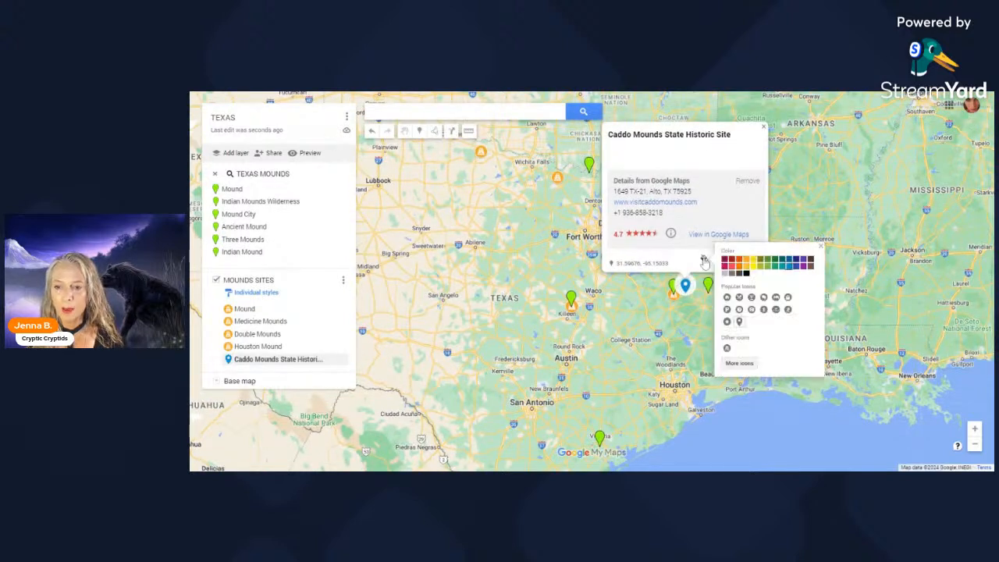
{"action": "left_click", "coordinate": [747, 259]}
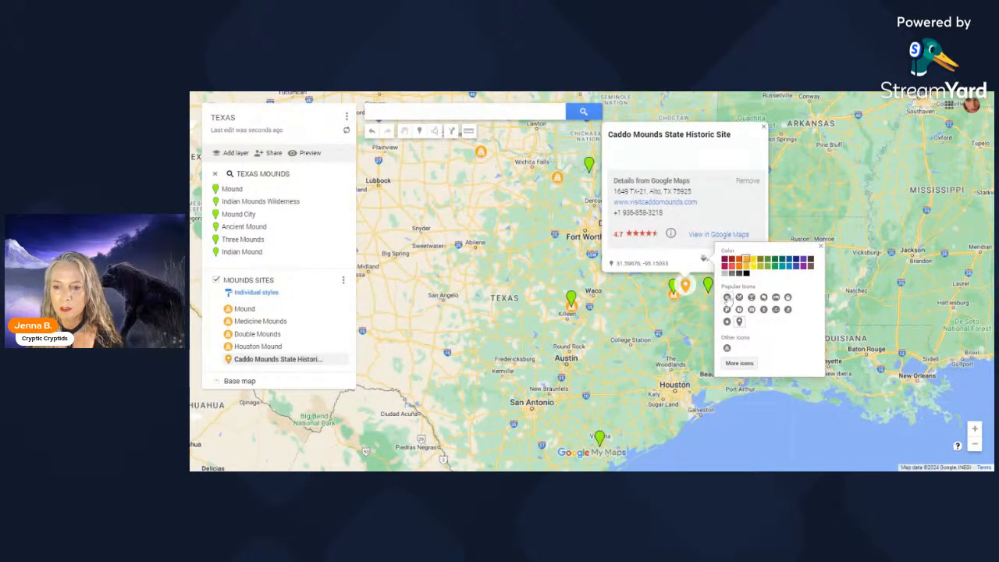
{"action": "left_click", "coordinate": [728, 349]}
{"action": "left_click", "coordinate": [690, 319]}
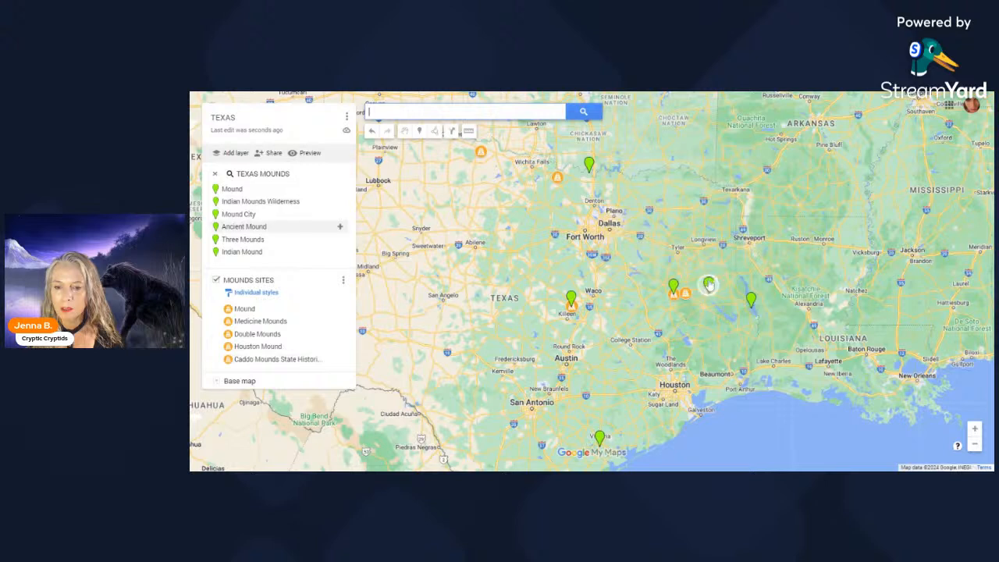
Step: Add Ancient Mound in Nacogdoches to the MOUNDS SITES layer, style it in orange with the pyramid-like icon, and close its details
{"action": "left_click", "coordinate": [709, 286]}
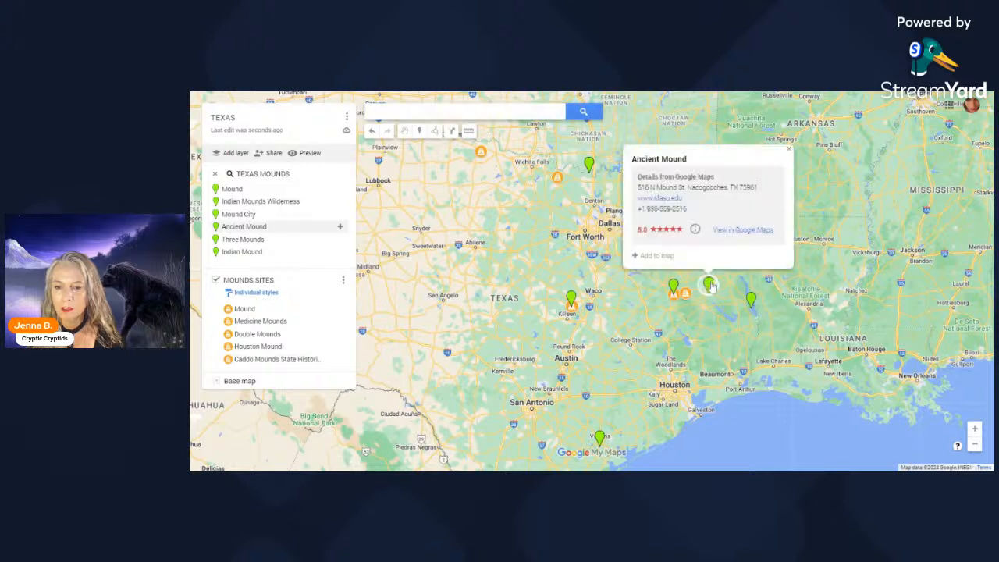
{"action": "left_click", "coordinate": [652, 256]}
{"action": "left_click", "coordinate": [727, 261]}
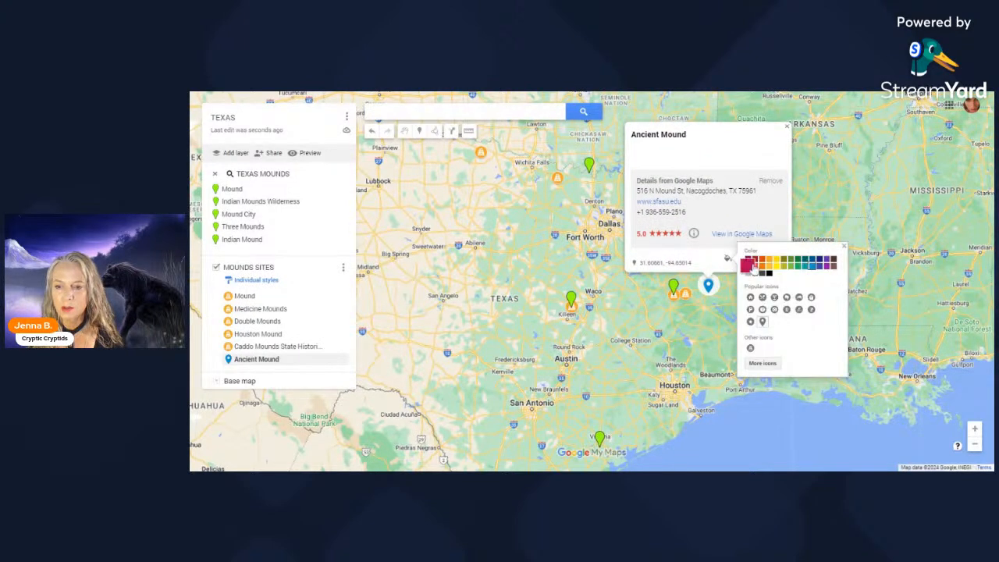
{"action": "left_click", "coordinate": [769, 259]}
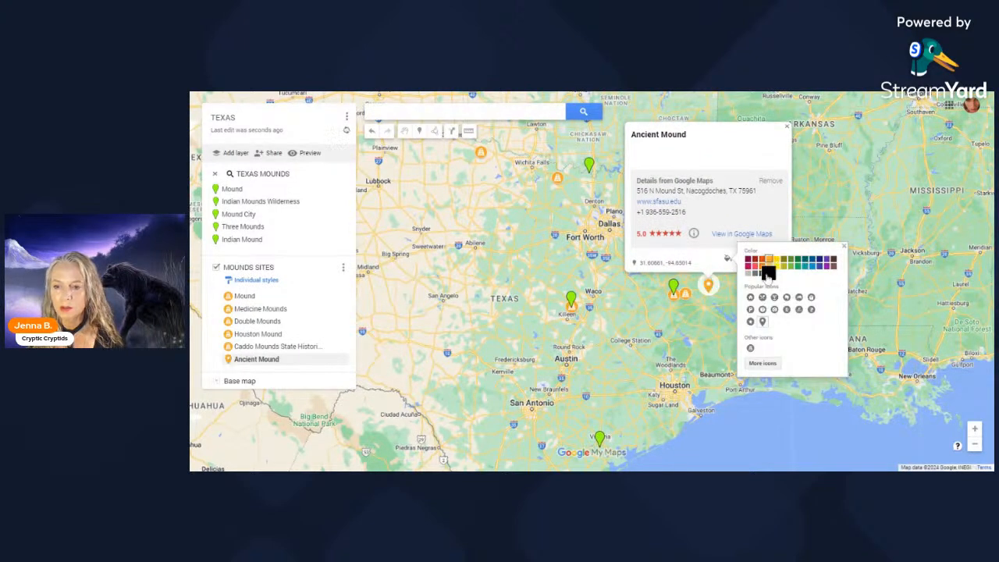
{"action": "left_click", "coordinate": [750, 349]}
{"action": "left_click", "coordinate": [690, 330]}
Step: Add Indian Mounds Wilderness to the MOUNDS SITES layer and style its marker in orange with the pyramid-like icon
{"action": "left_click", "coordinate": [753, 299]}
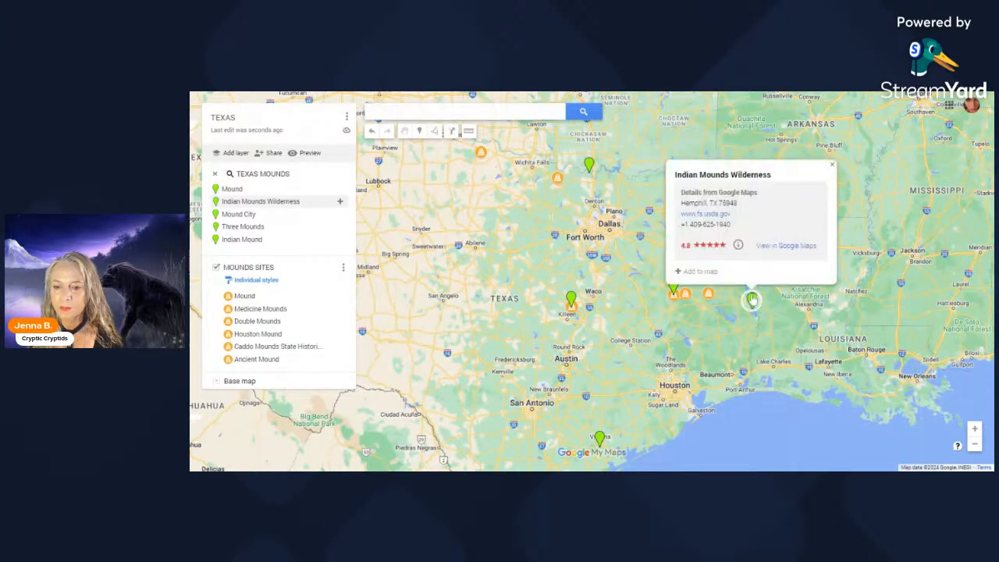
{"action": "left_click", "coordinate": [712, 273]}
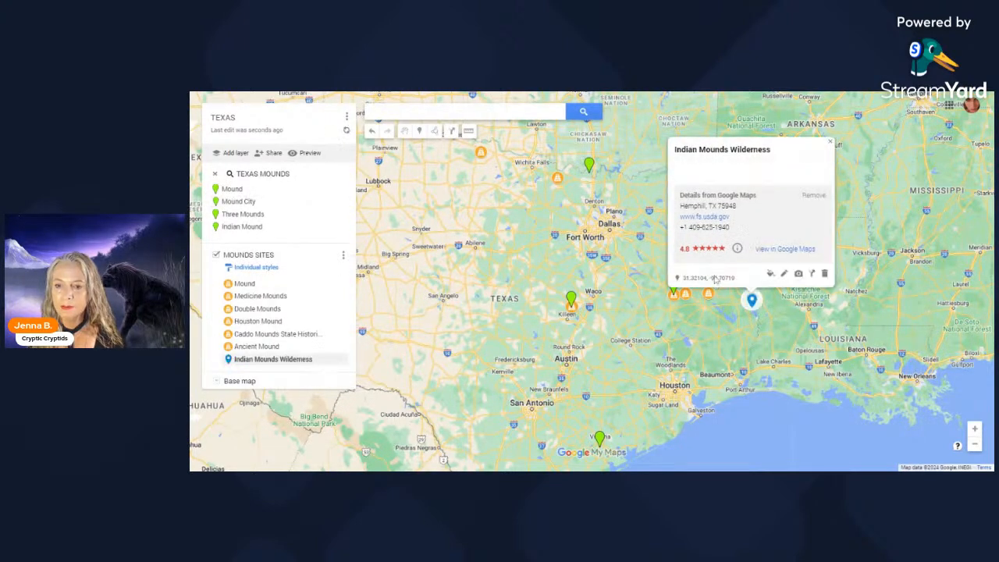
{"action": "left_click", "coordinate": [771, 274]}
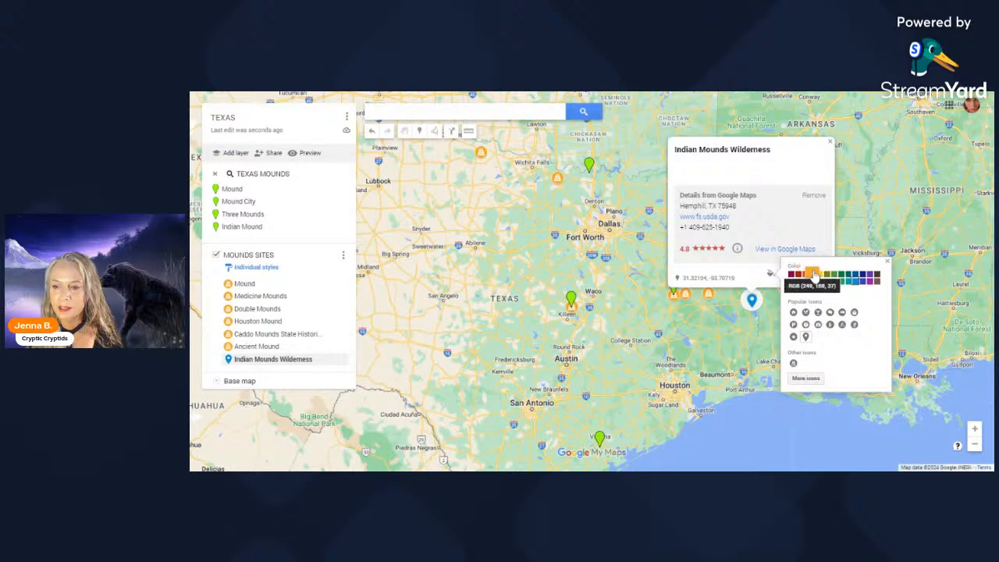
{"action": "left_click", "coordinate": [812, 276]}
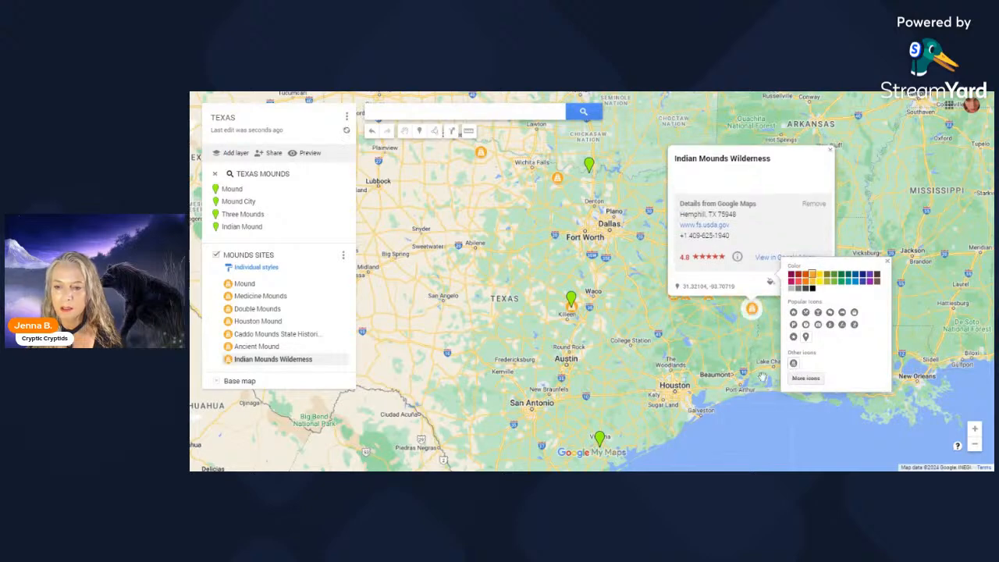
Step: Add Indian Mound, near Victoria, to the MOUNDS SITES layer, style it in orange with the pyramid-like icon, and close its details
{"action": "left_click_drag", "start_coordinate": [601, 442], "coordinate": [700, 305]}
{"action": "left_click", "coordinate": [700, 303]}
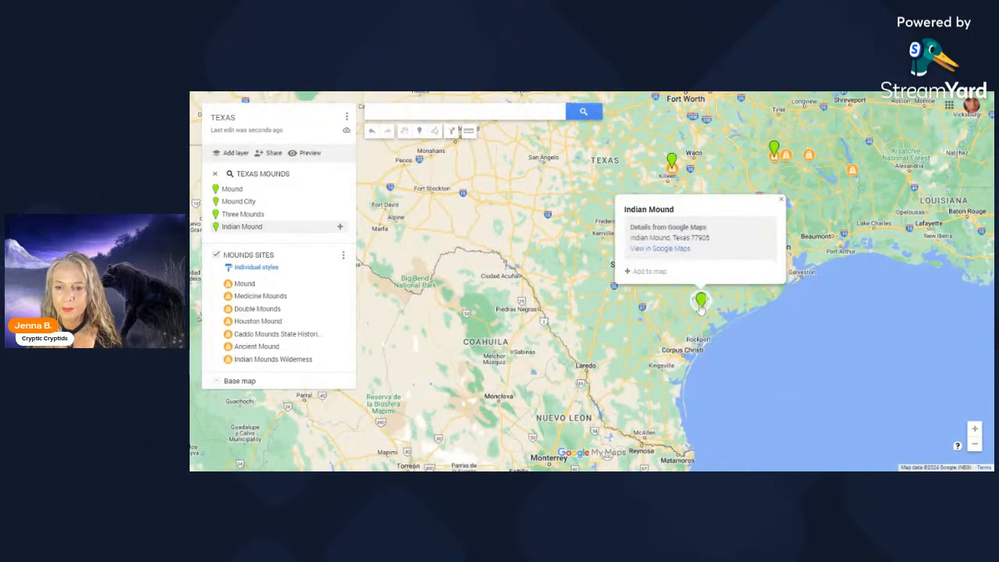
{"action": "left_click", "coordinate": [660, 275]}
{"action": "left_click", "coordinate": [719, 273]}
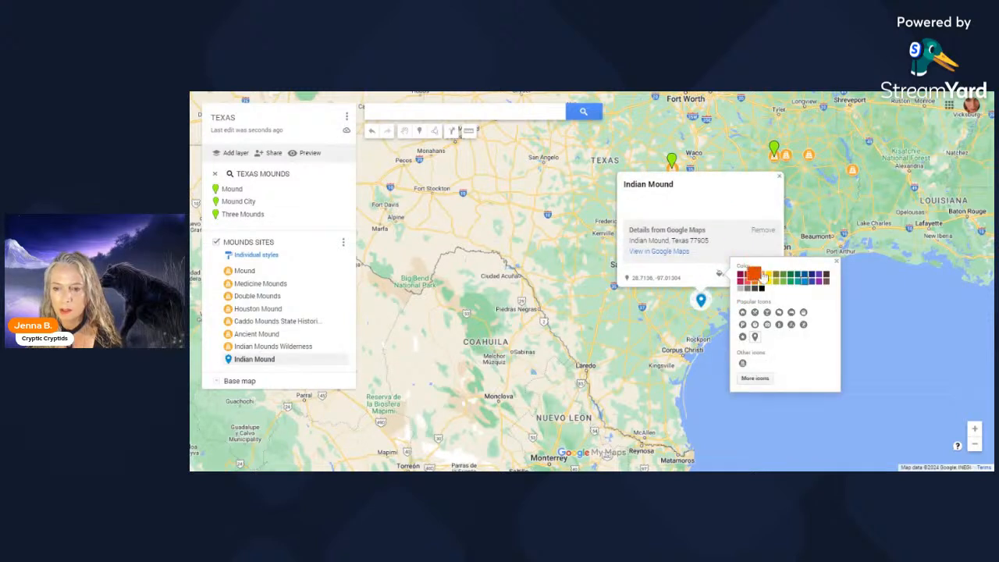
{"action": "left_click", "coordinate": [762, 276]}
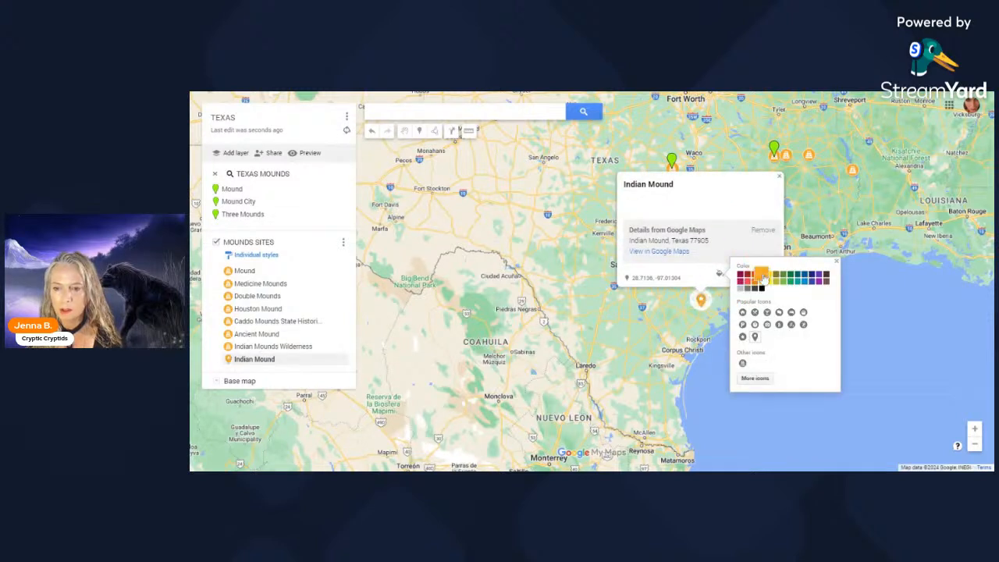
{"action": "left_click", "coordinate": [743, 364]}
{"action": "left_click", "coordinate": [780, 176]}
Step: Add Three Mounds to the MOUNDS SITES layer, style its marker in orange with the pyramid-like icon, and close its details
{"action": "left_click_drag", "start_coordinate": [709, 179], "coordinate": [659, 291]}
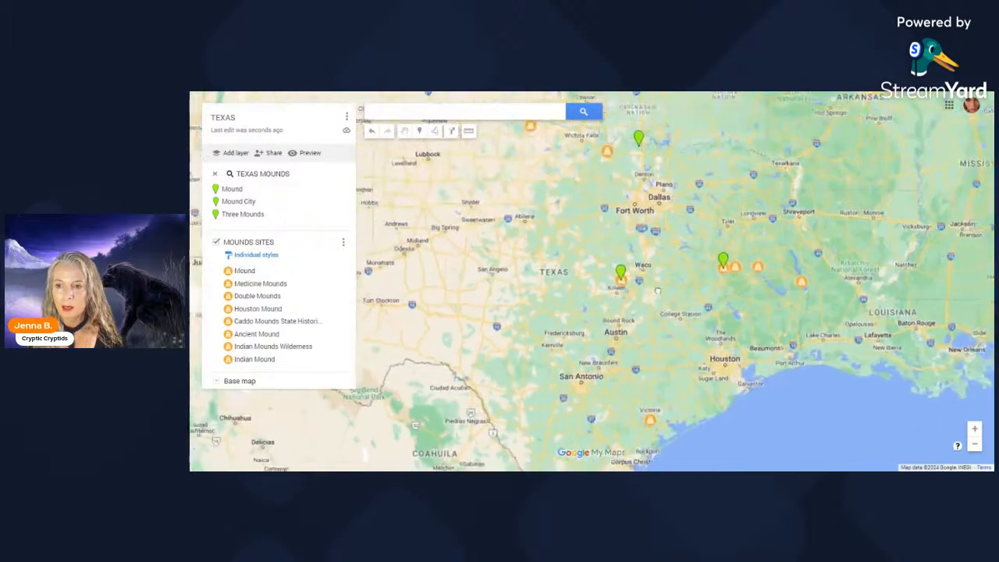
{"action": "left_click", "coordinate": [757, 269]}
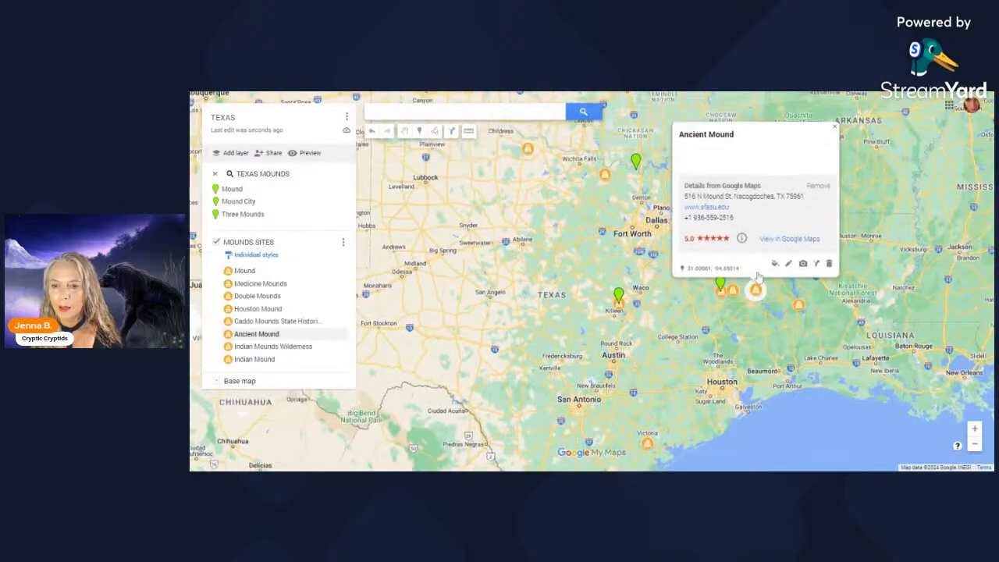
{"action": "left_click_drag", "start_coordinate": [601, 230], "coordinate": [702, 306]}
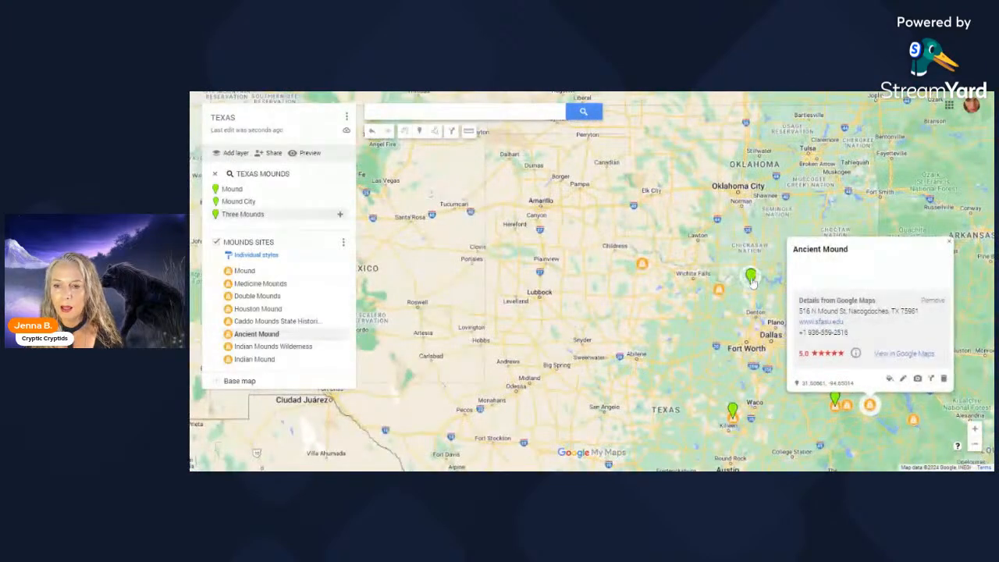
{"action": "left_click", "coordinate": [751, 278]}
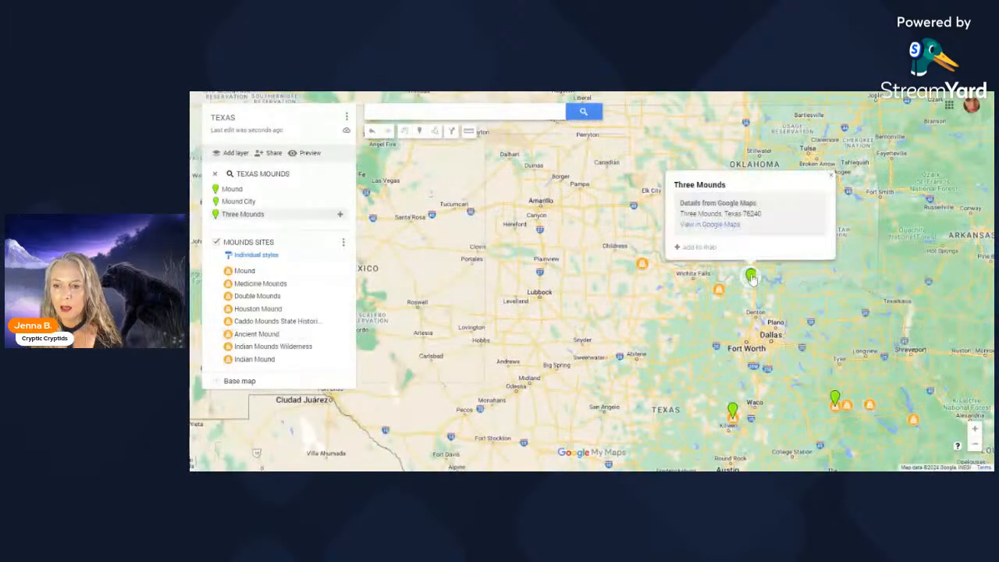
{"action": "left_click", "coordinate": [699, 247]}
{"action": "left_click", "coordinate": [770, 250]}
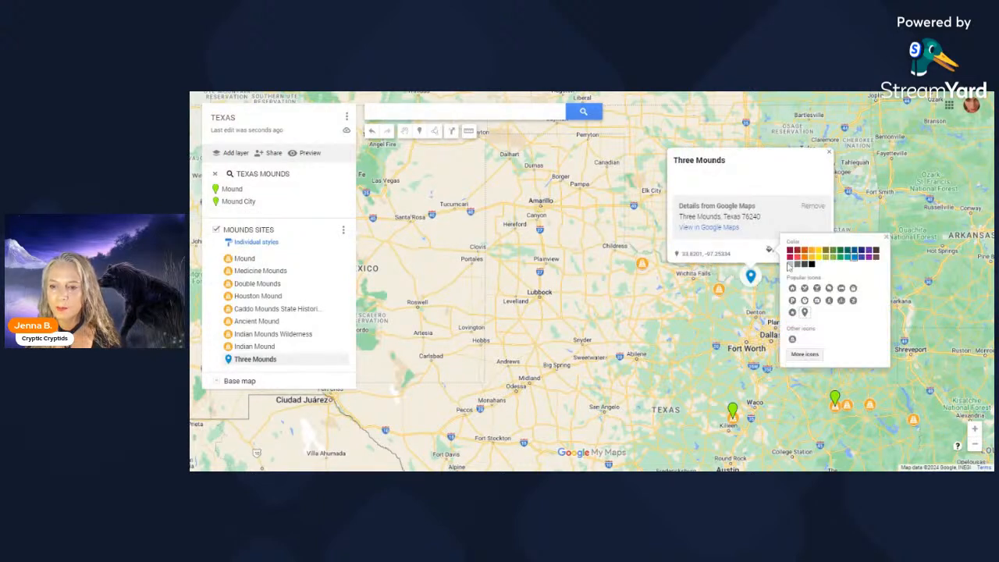
{"action": "left_click", "coordinate": [812, 250]}
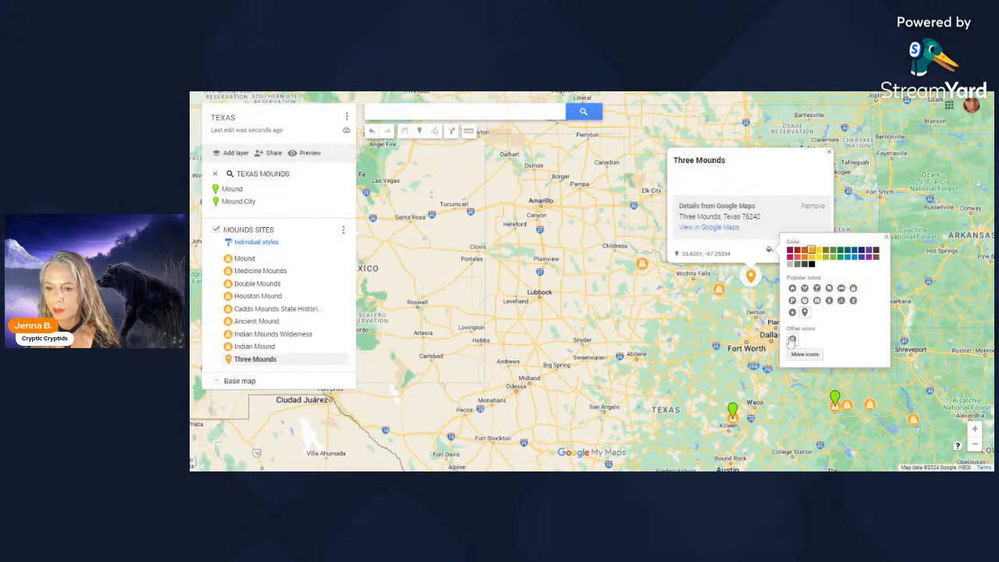
{"action": "left_click", "coordinate": [791, 340]}
{"action": "left_click_drag", "start_coordinate": [669, 320], "coordinate": [516, 200]}
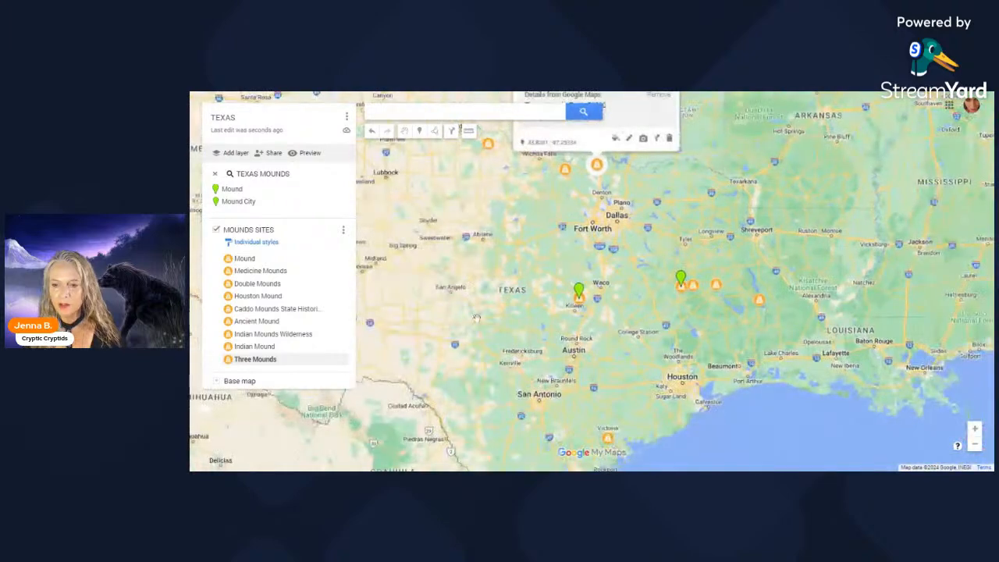
{"action": "left_click_drag", "start_coordinate": [484, 370], "coordinate": [668, 438]}
{"action": "left_click_drag", "start_coordinate": [661, 139], "coordinate": [639, 305]}
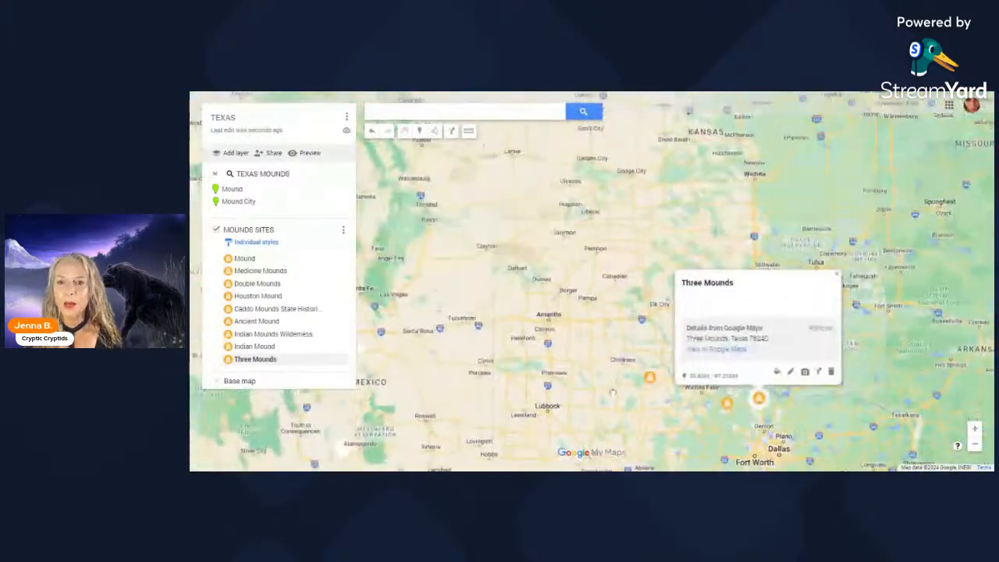
{"action": "left_click", "coordinate": [662, 249]}
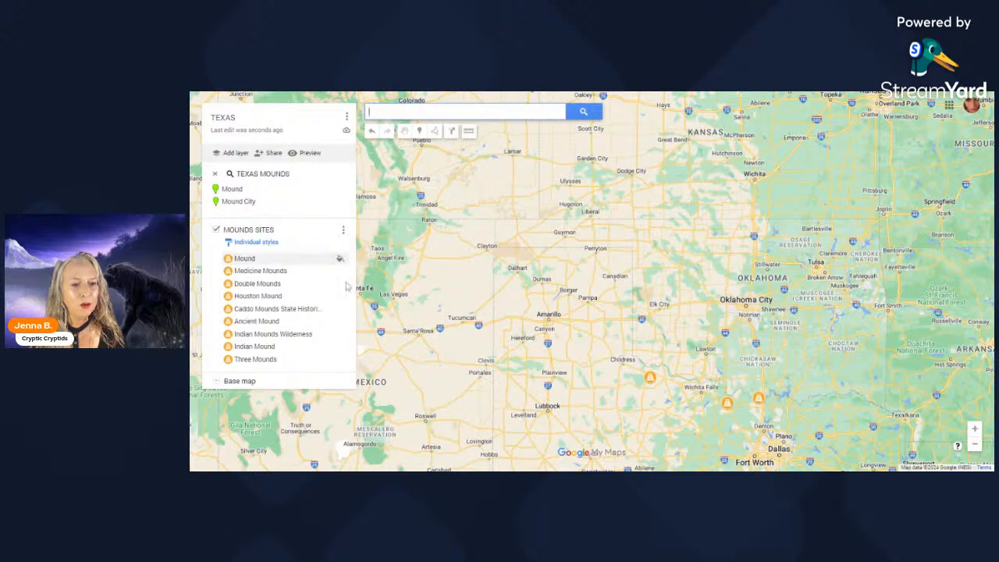
Step: Add a new layer to the map and name it DEVIL NAMES
{"action": "left_click", "coordinate": [232, 154]}
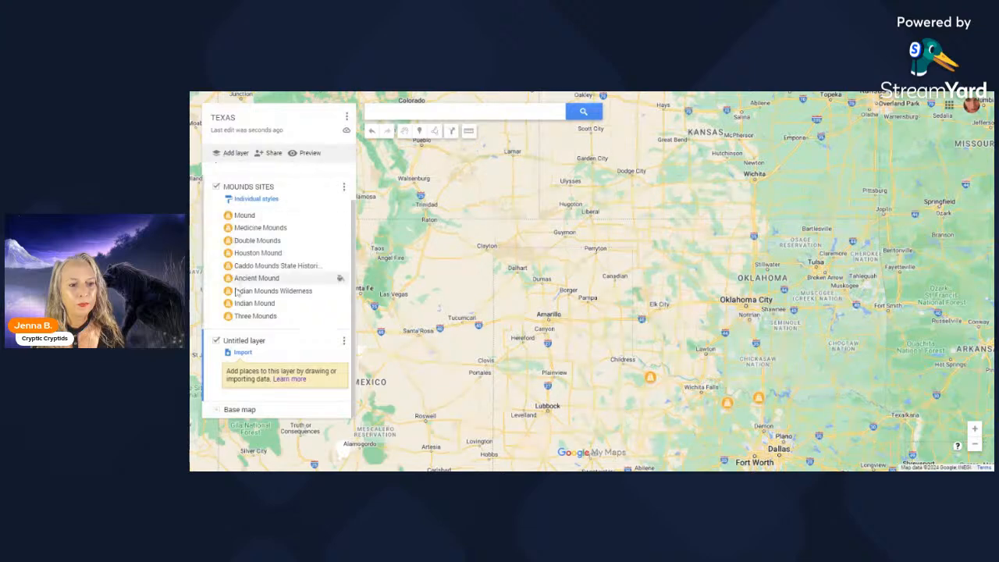
{"action": "left_click", "coordinate": [244, 342]}
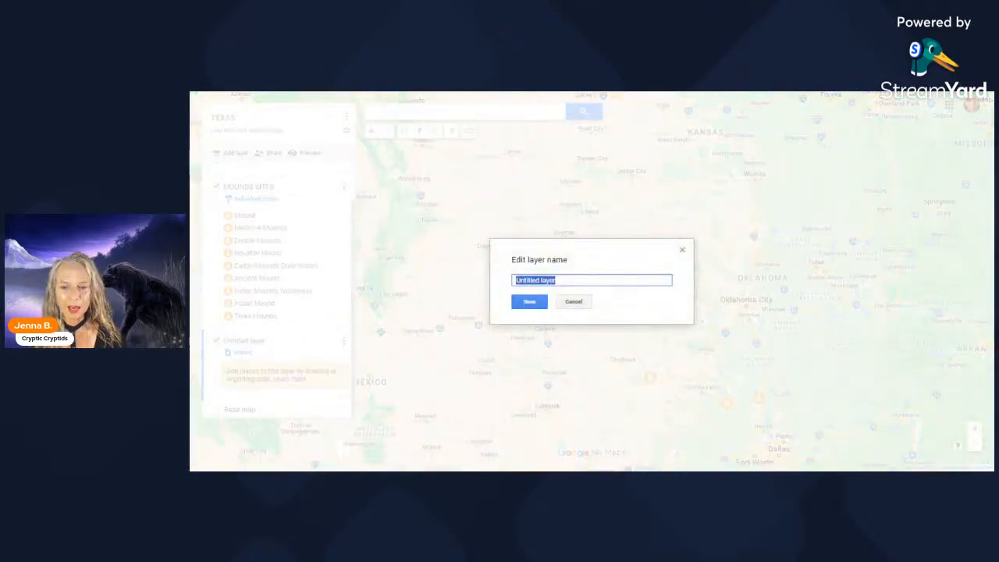
{"action": "type", "text": "DE"}
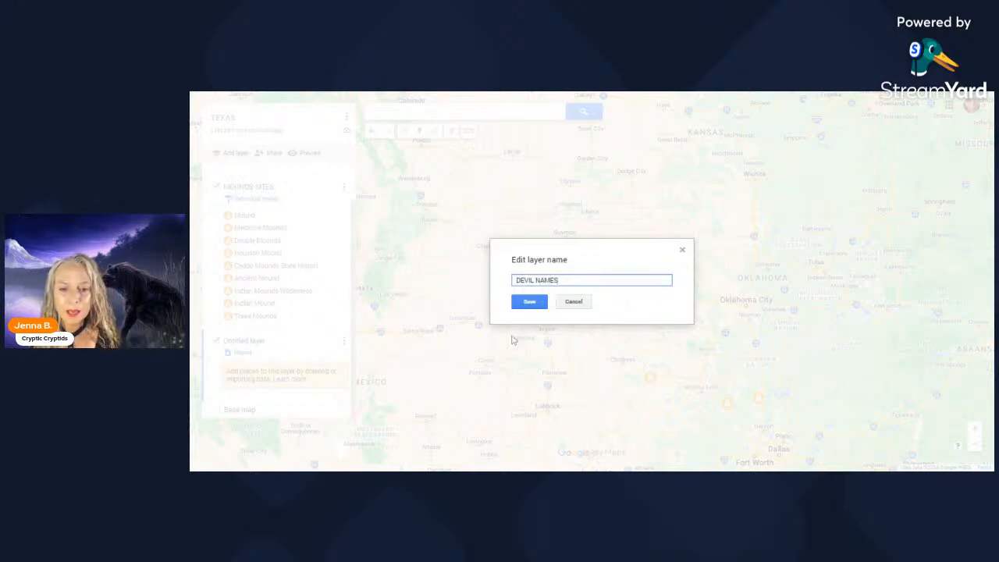
{"action": "type", "text": "VIL NAMES"}
{"action": "left_click", "coordinate": [530, 301]}
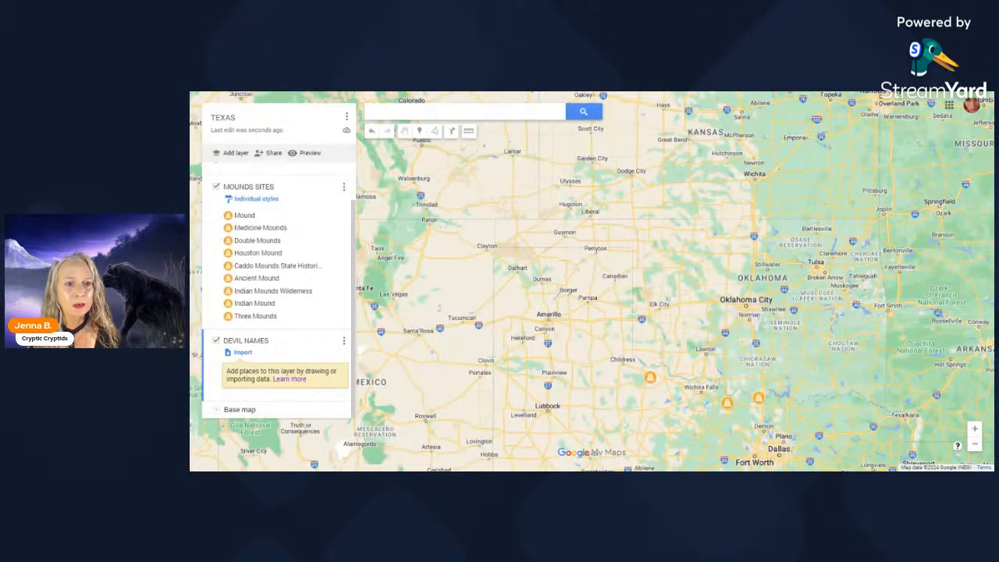
Step: Search the map for TEXAS DEVIL
{"action": "left_click", "coordinate": [445, 112]}
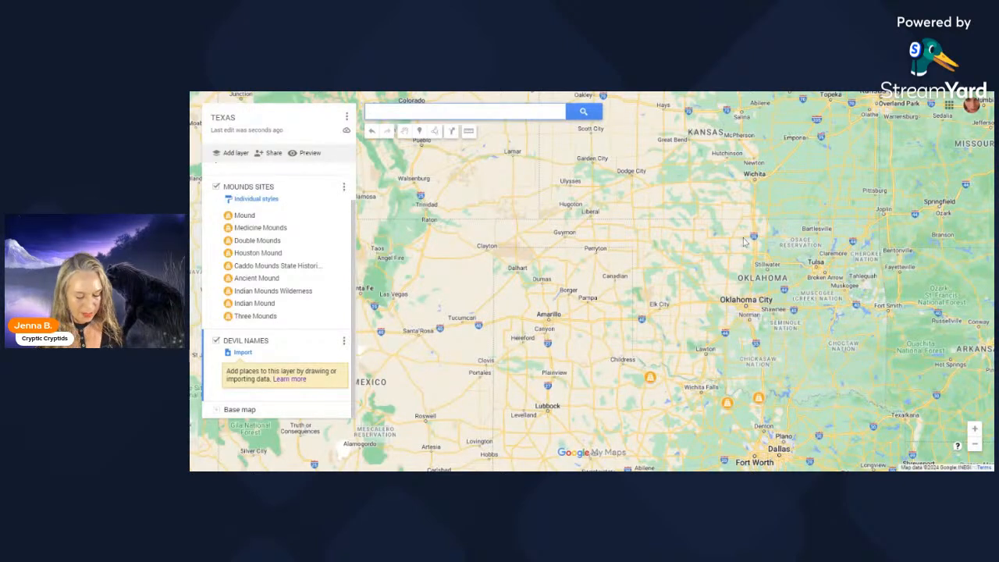
{"action": "type", "text": "TE"}
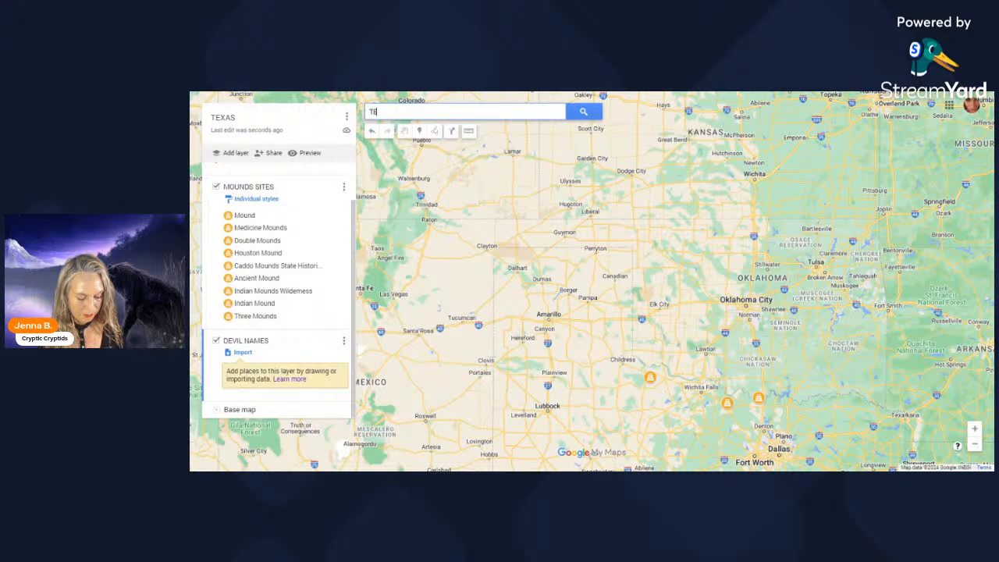
{"action": "type", "text": "XAS DEV"}
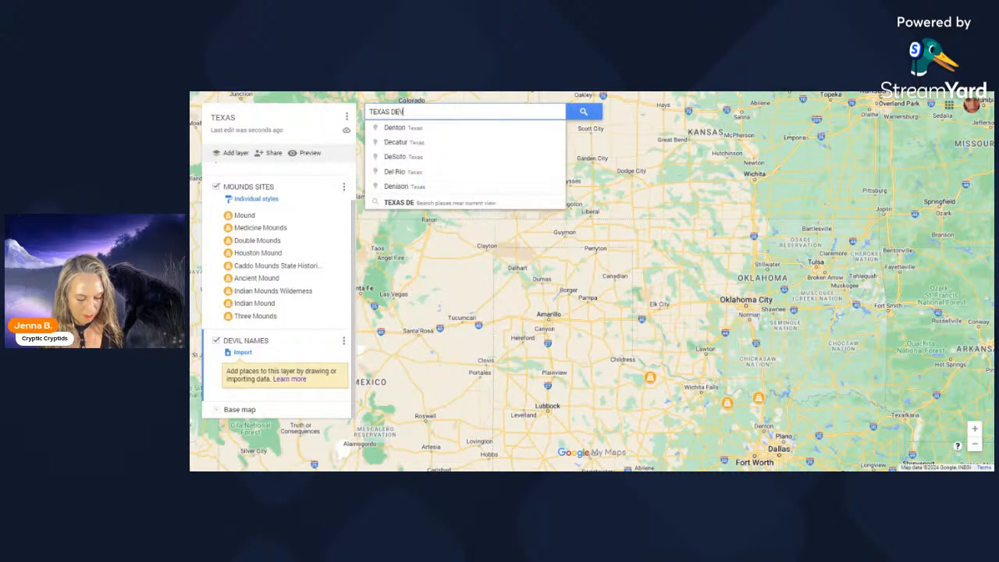
{"action": "type", "text": "IL"}
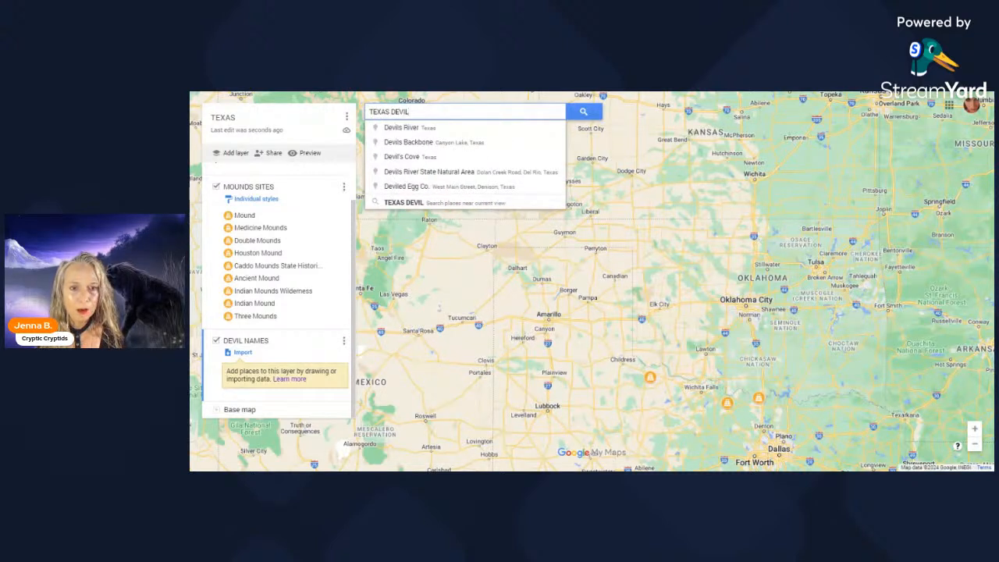
{"action": "left_click", "coordinate": [583, 117]}
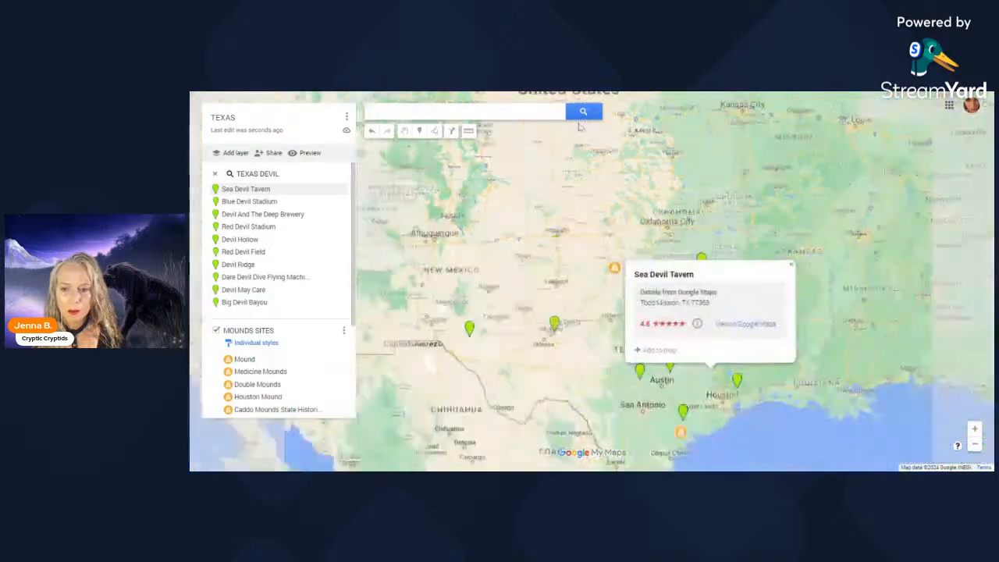
Step: Make DEVIL NAMES the active layer and add Devil Ridge, in far west Texas, to it
{"action": "left_click_drag", "start_coordinate": [520, 349], "coordinate": [586, 250]}
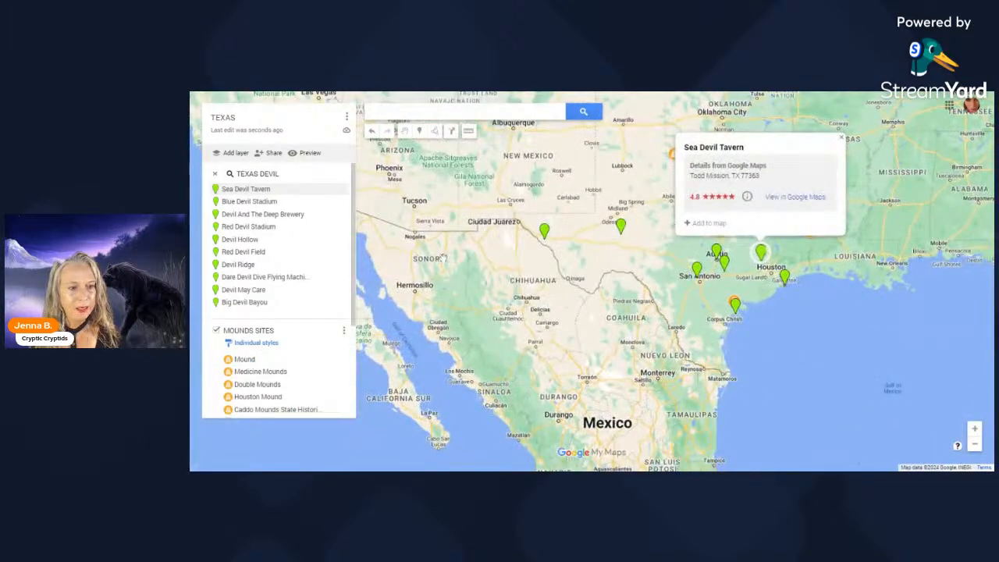
{"action": "scroll", "coordinate": [312, 312], "scroll_direction": "down", "scroll_amount": 4}
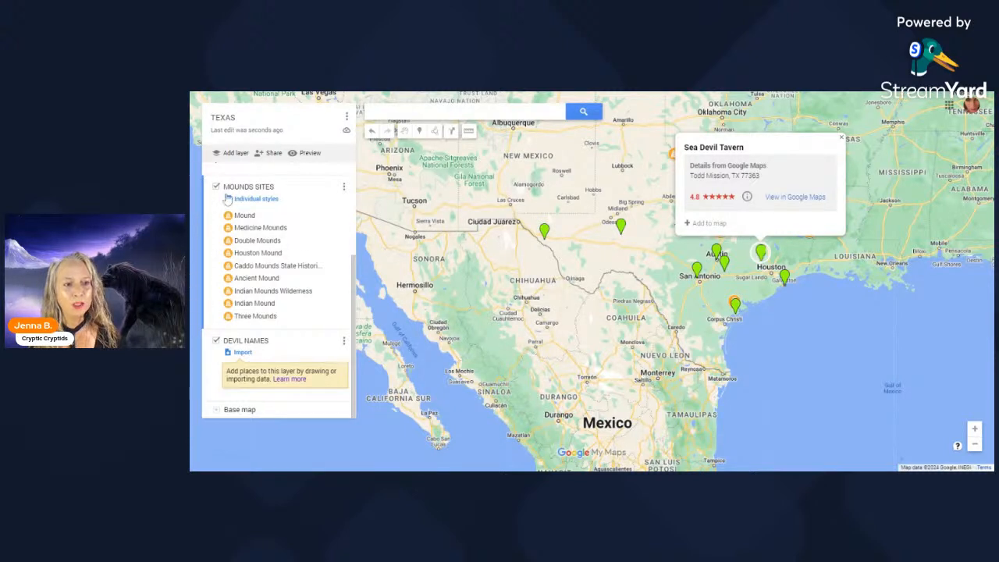
{"action": "left_click", "coordinate": [211, 367]}
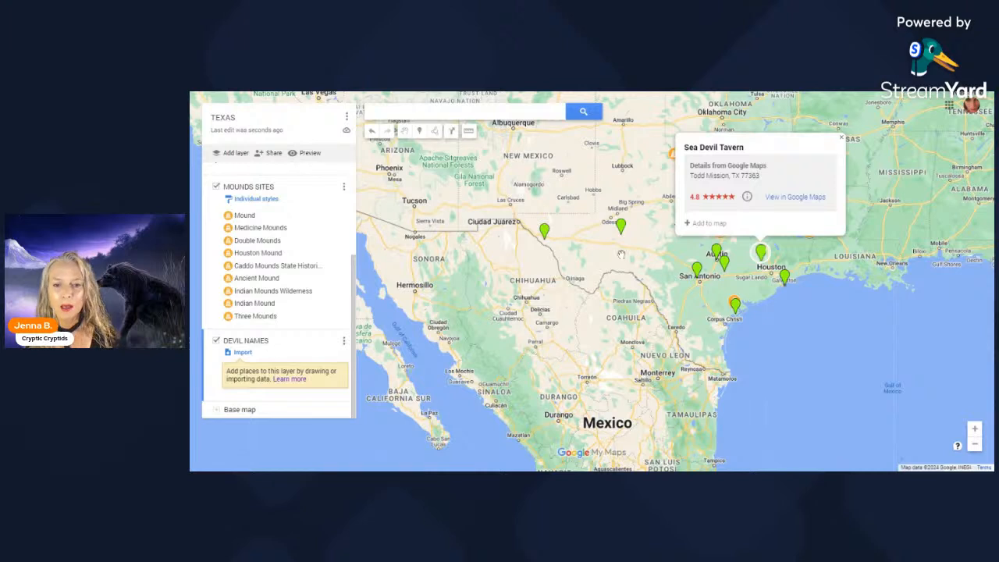
{"action": "left_click", "coordinate": [545, 234]}
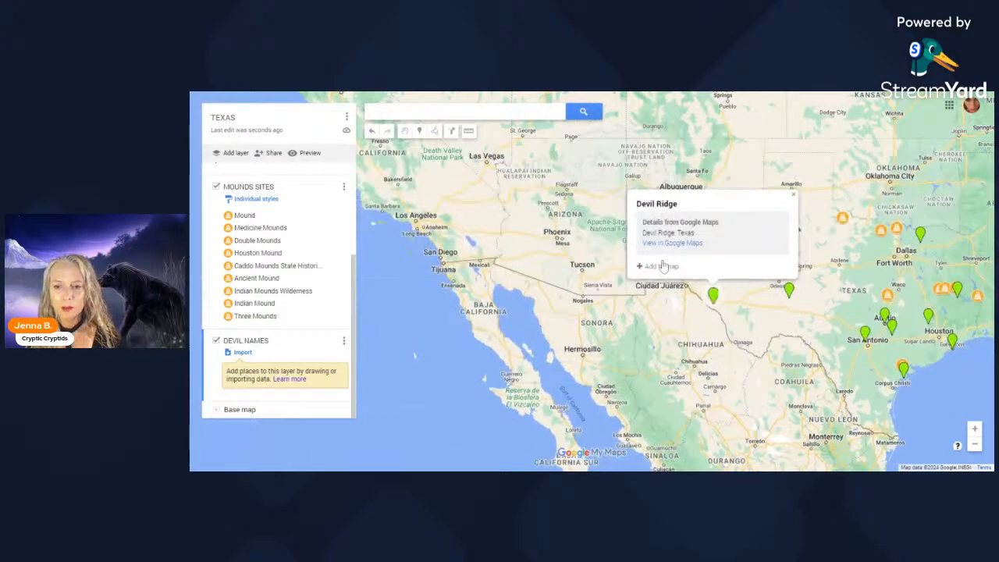
{"action": "left_click", "coordinate": [662, 266]}
Step: Style the individual Devil Ridge marker in black with the skull-and-crossbones icon from the Crisis group
{"action": "left_click", "coordinate": [732, 270]}
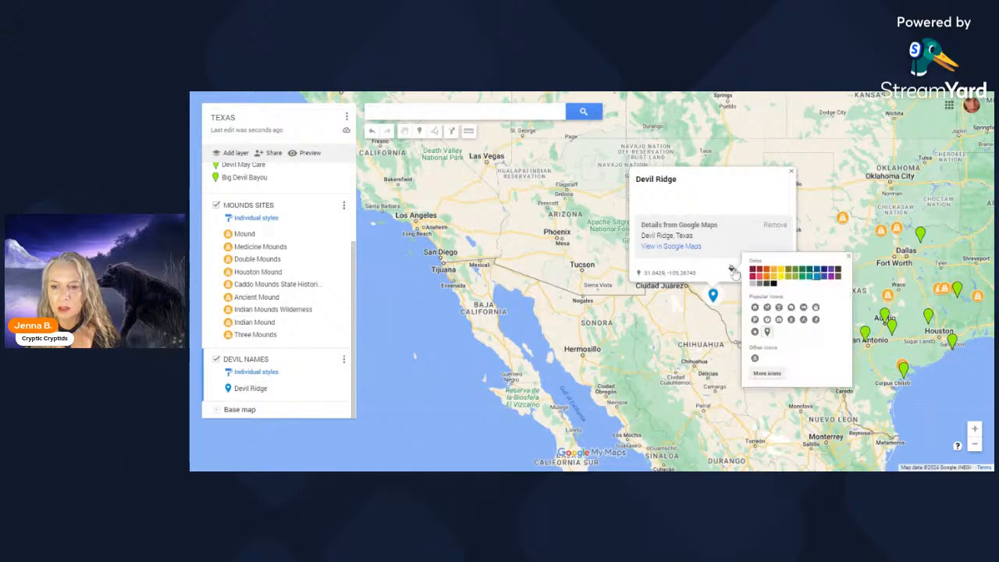
{"action": "left_click", "coordinate": [774, 283]}
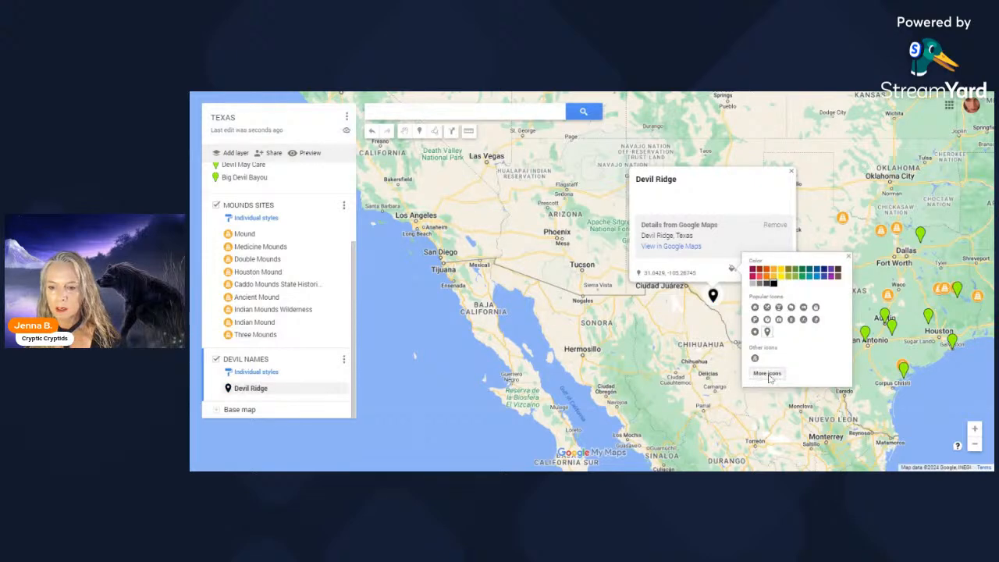
{"action": "left_click", "coordinate": [767, 374]}
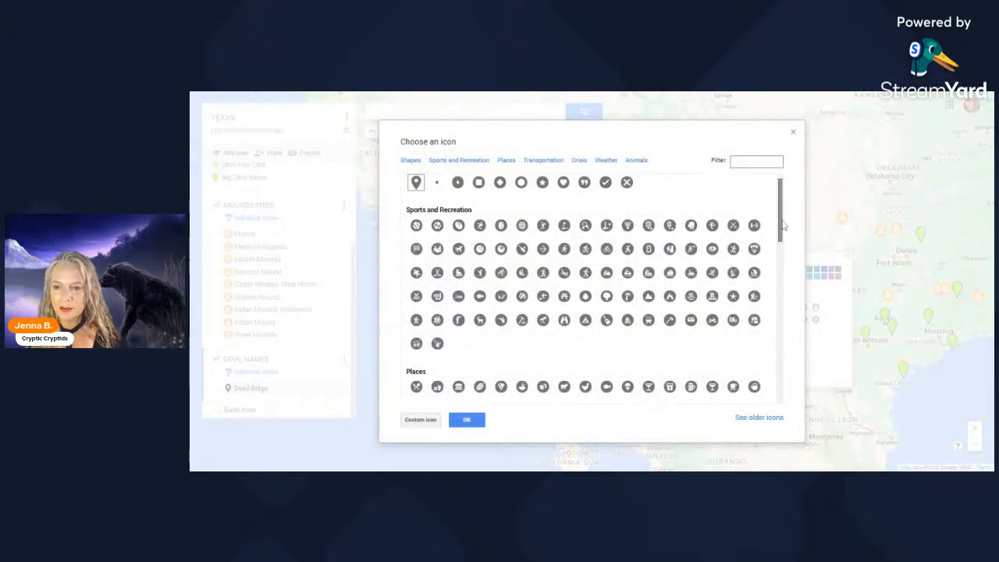
{"action": "left_click_drag", "start_coordinate": [784, 225], "coordinate": [791, 352]}
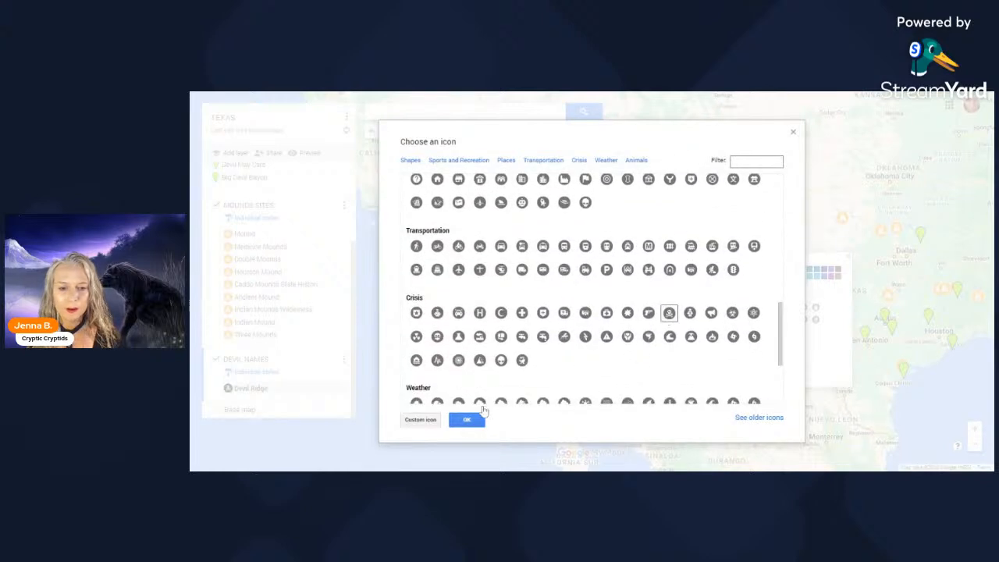
{"action": "left_click", "coordinate": [477, 419]}
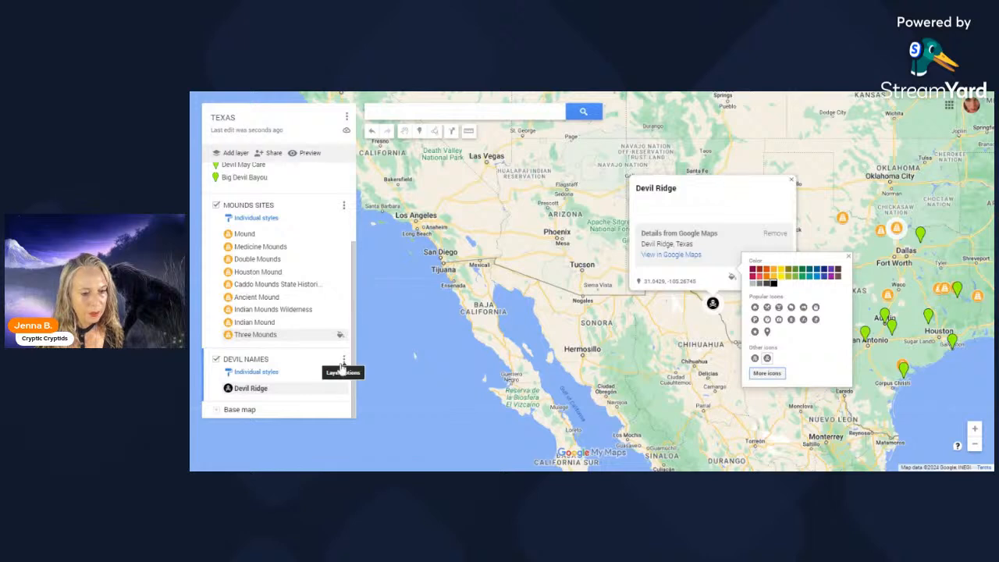
Step: Group the places of the DEVIL NAMES layer by Uniform style
{"action": "left_click", "coordinate": [262, 372]}
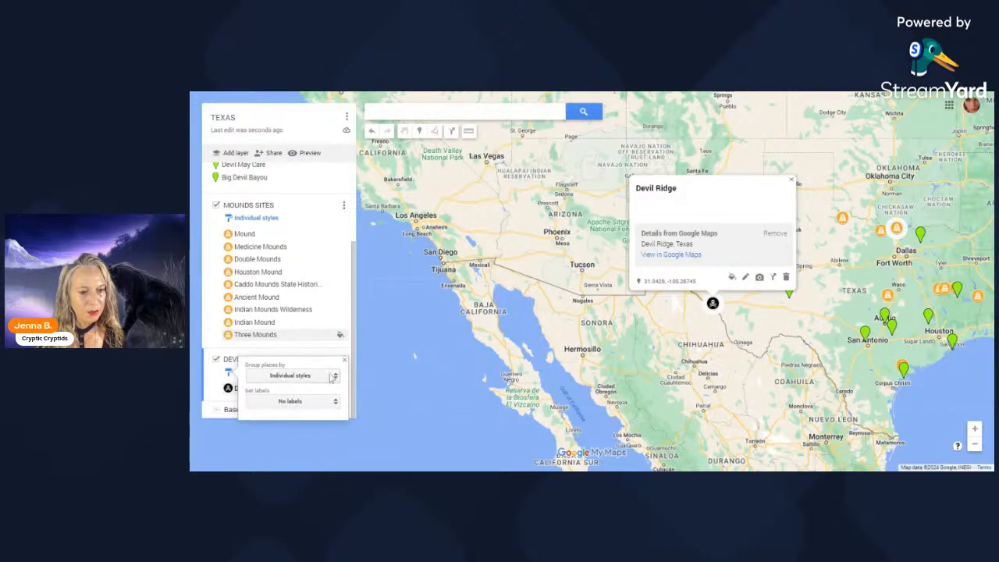
{"action": "left_click", "coordinate": [336, 376]}
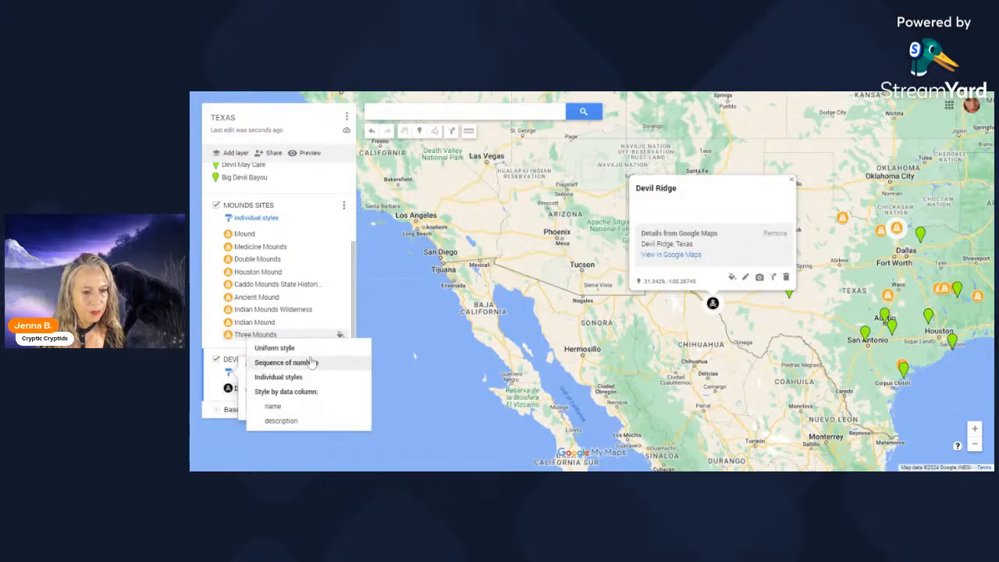
{"action": "left_click", "coordinate": [323, 347]}
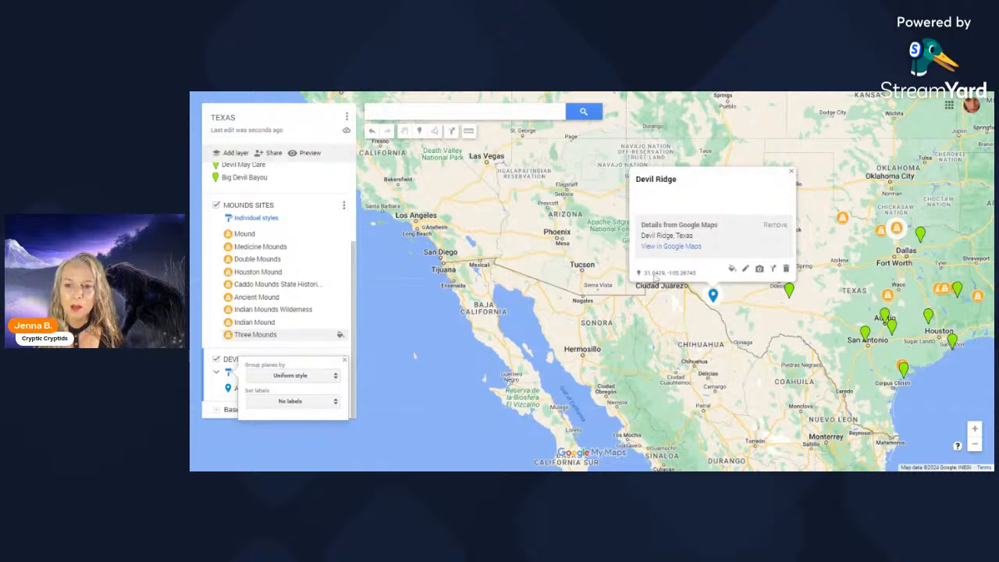
Step: Style all items in the DEVIL NAMES layer in black with the skull-and-crossbones icon from the Crisis group
{"action": "left_click", "coordinate": [731, 270]}
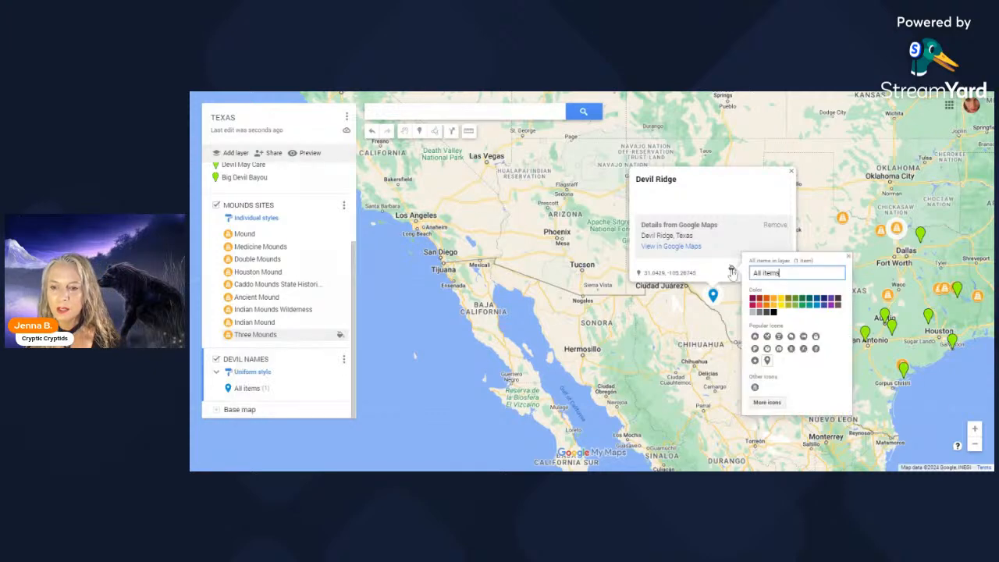
{"action": "left_click", "coordinate": [774, 312]}
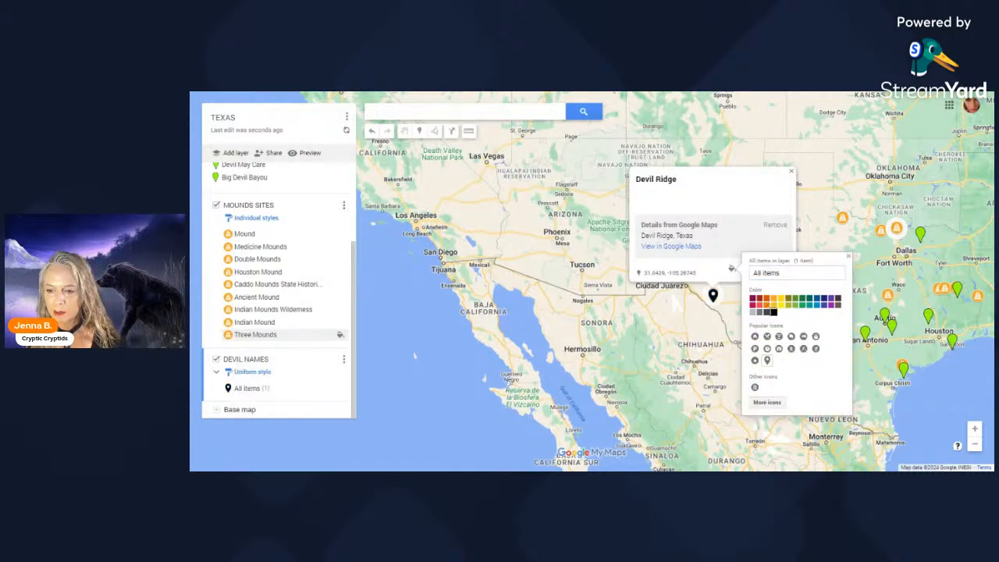
{"action": "left_click", "coordinate": [767, 402]}
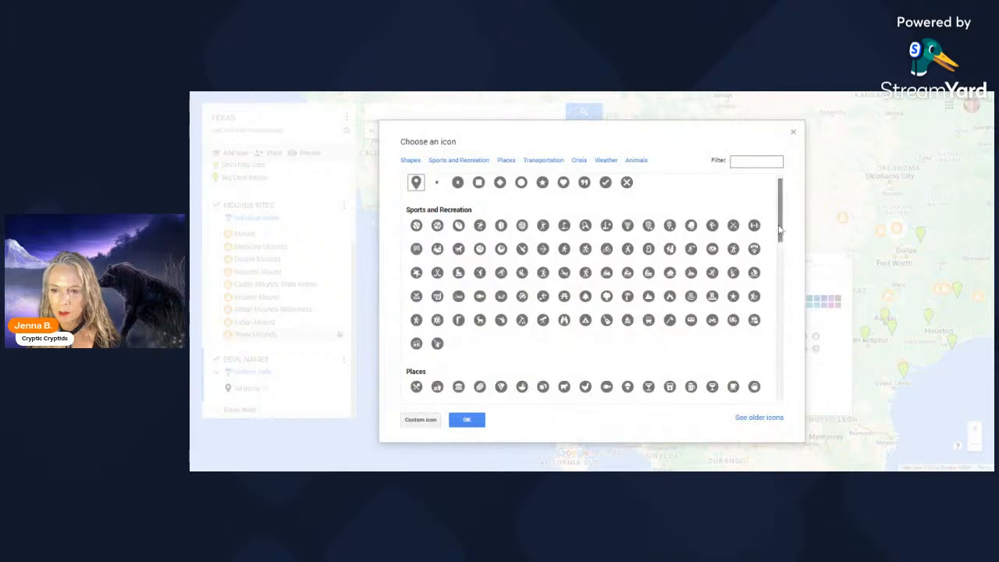
{"action": "left_click_drag", "start_coordinate": [789, 223], "coordinate": [791, 336]}
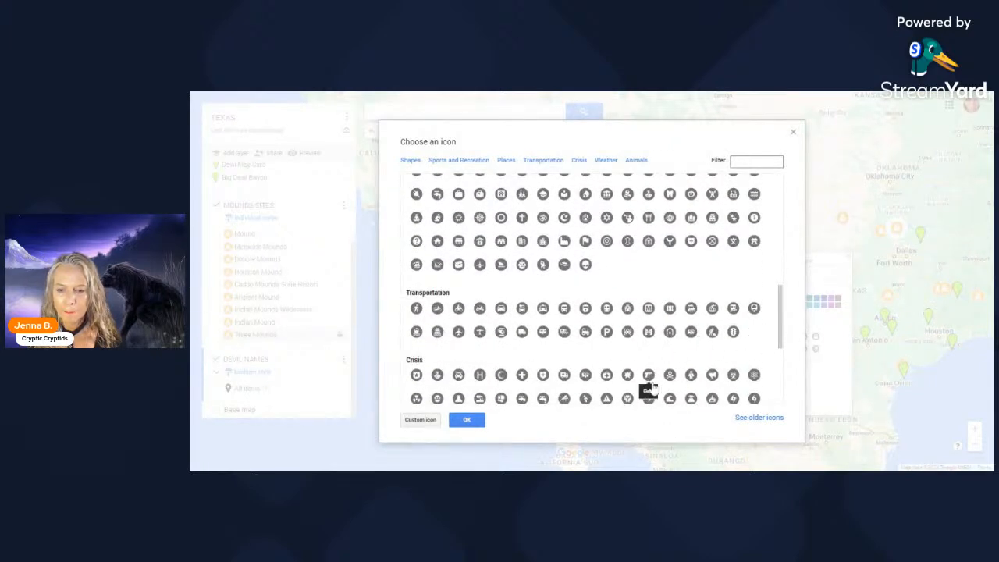
{"action": "left_click", "coordinate": [669, 374]}
{"action": "left_click", "coordinate": [470, 422]}
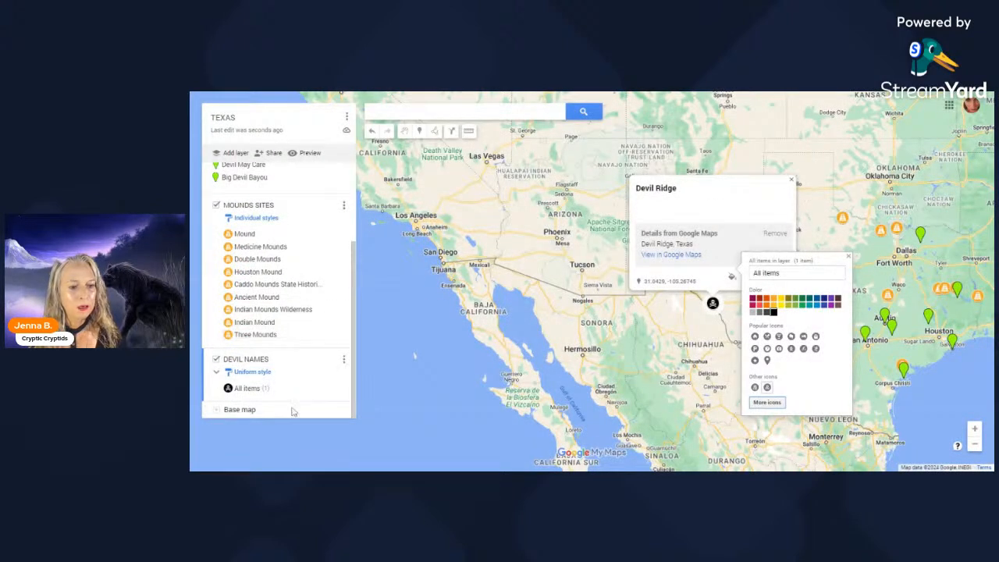
Step: Group the places of the DEVIL NAMES layer by Individual styles
{"action": "left_click", "coordinate": [253, 393]}
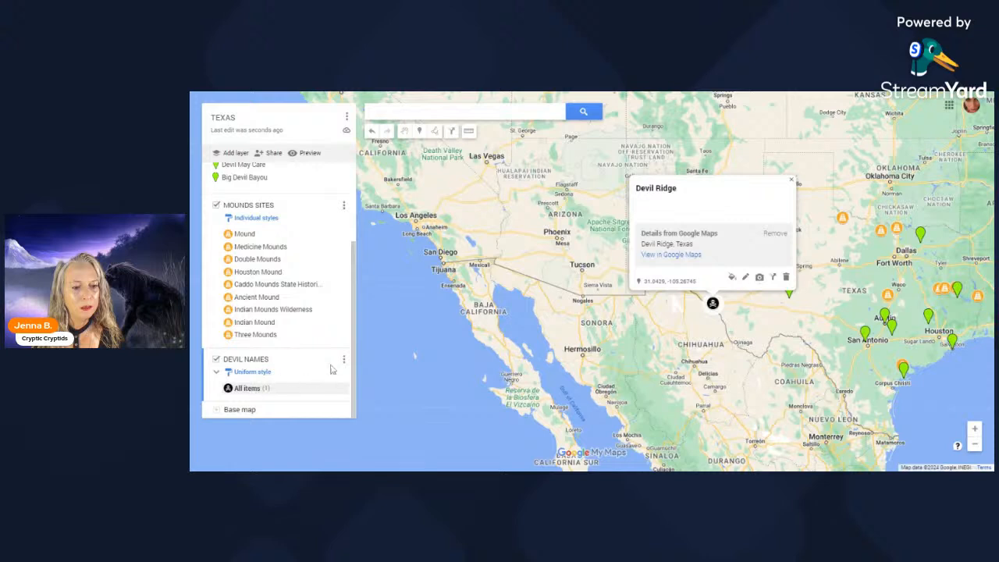
{"action": "left_click", "coordinate": [259, 372]}
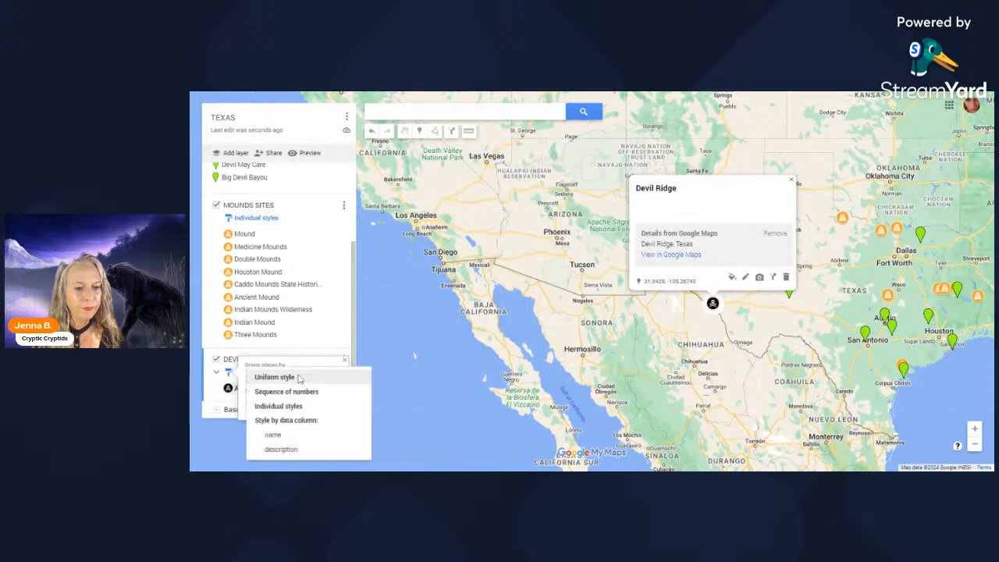
{"action": "left_click", "coordinate": [294, 408]}
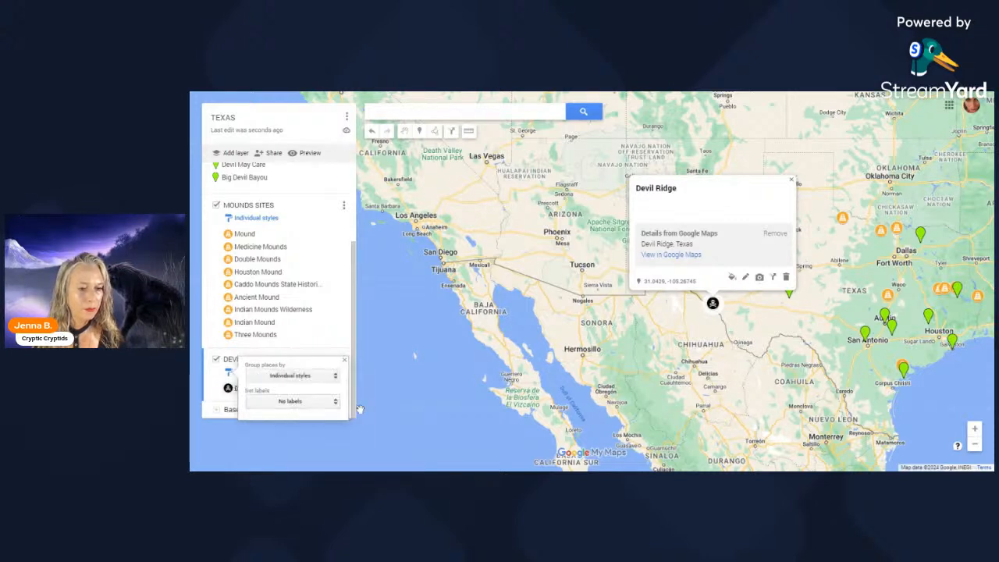
{"action": "left_click", "coordinate": [369, 363]}
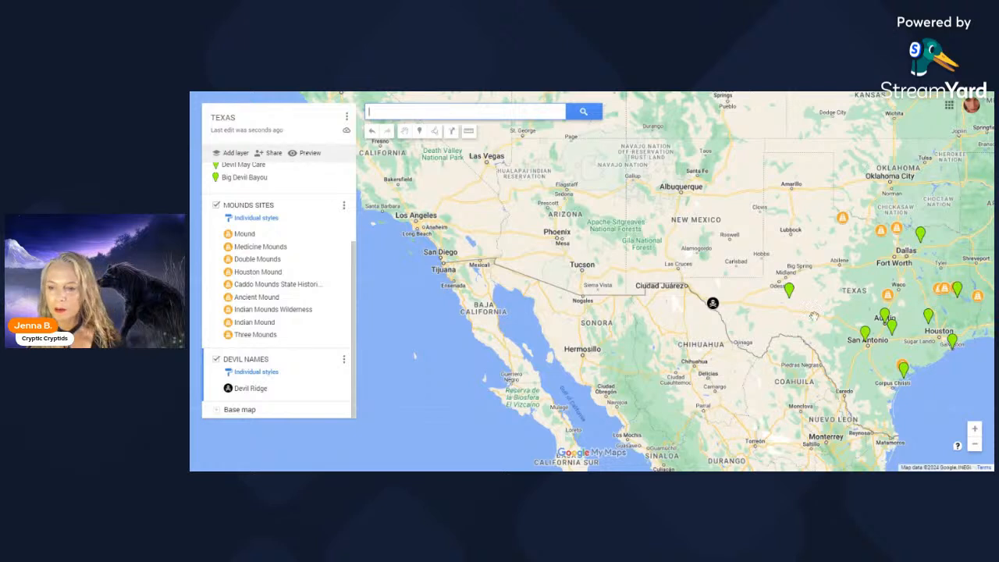
Step: Add Big Devil Bayou, near Corpus Christi, to the DEVIL NAMES layer and style its marker in black with the skull-and-crossbones icon
{"action": "left_click_drag", "start_coordinate": [814, 315], "coordinate": [617, 288]}
{"action": "left_click", "coordinate": [593, 266]}
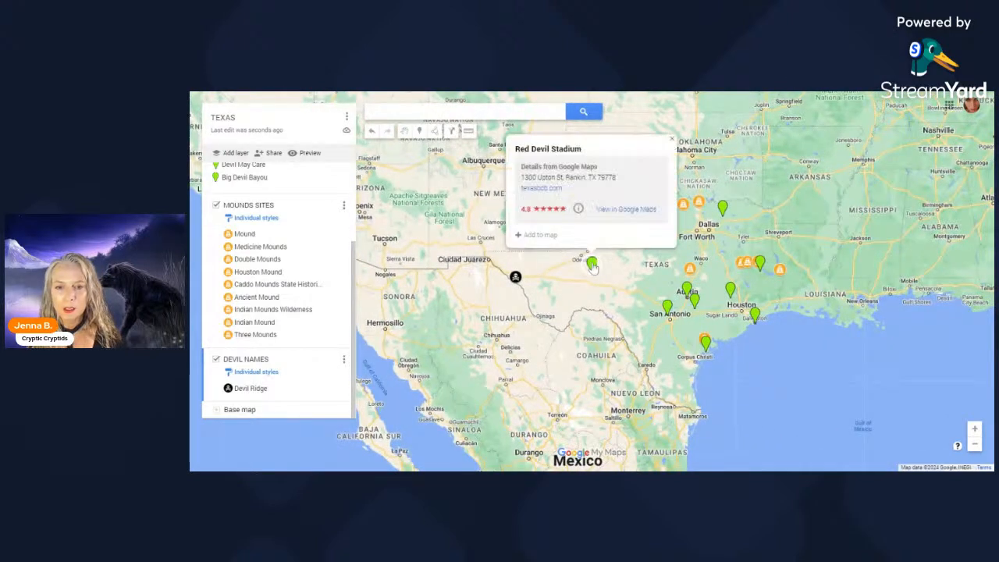
{"action": "left_click", "coordinate": [668, 307]}
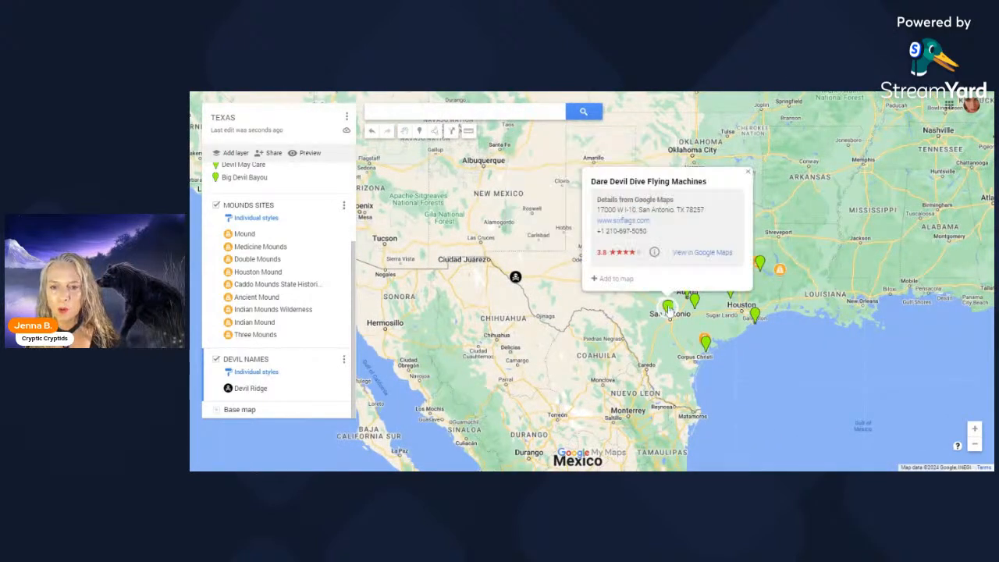
{"action": "left_click", "coordinate": [705, 342]}
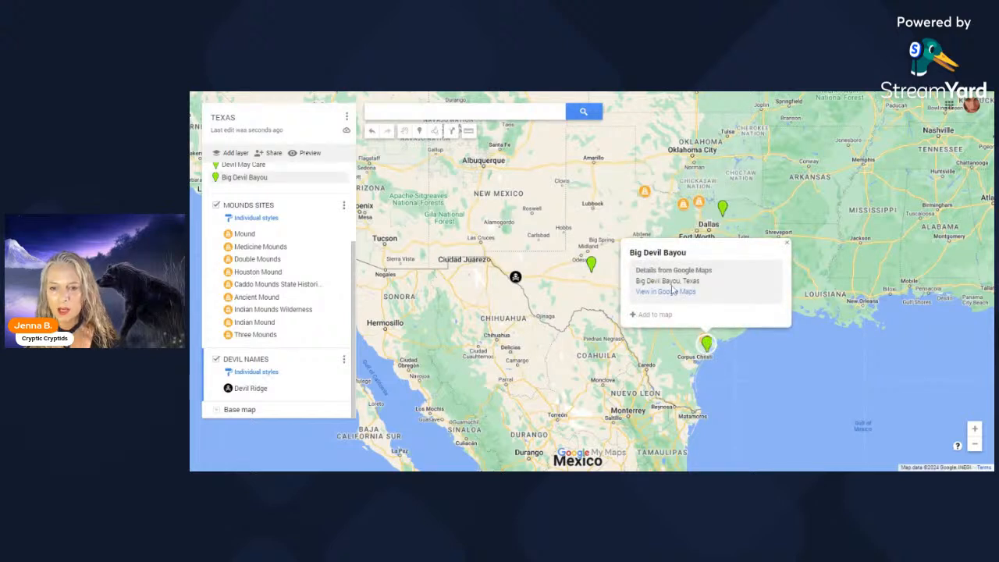
{"action": "left_click", "coordinate": [653, 315]}
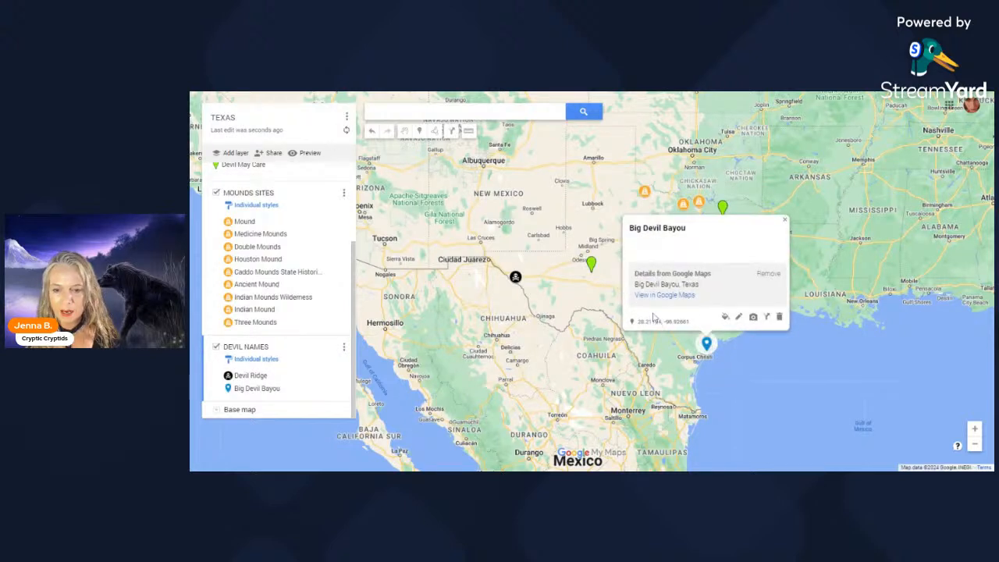
{"action": "left_click", "coordinate": [726, 319]}
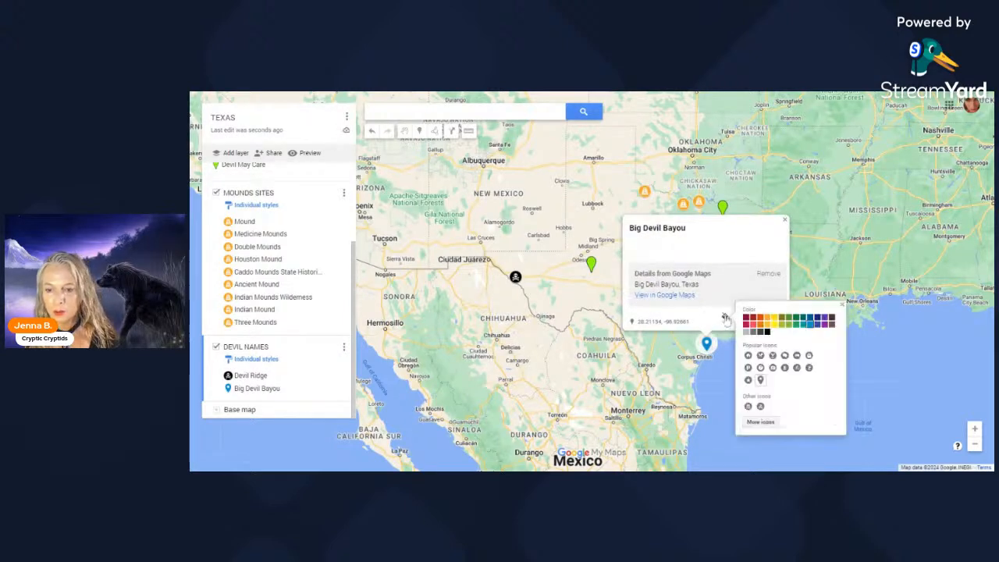
{"action": "left_click", "coordinate": [768, 332]}
{"action": "left_click", "coordinate": [761, 407]}
{"action": "left_click", "coordinate": [683, 377]}
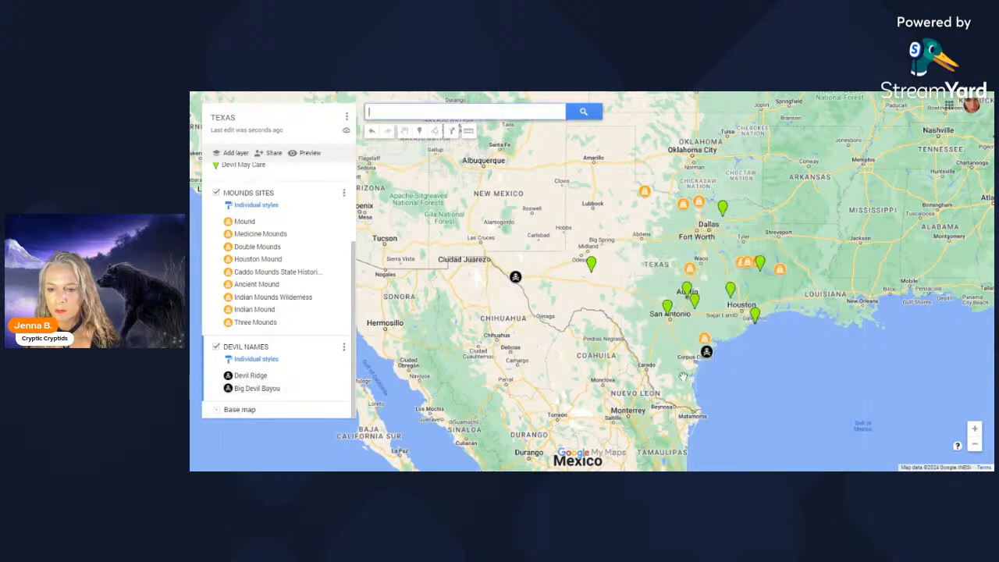
Step: Add Devil Hollow, southeast of Austin, to the DEVIL NAMES layer and style its marker in black with the skull-and-crossbones icon
{"action": "left_click", "coordinate": [758, 316]}
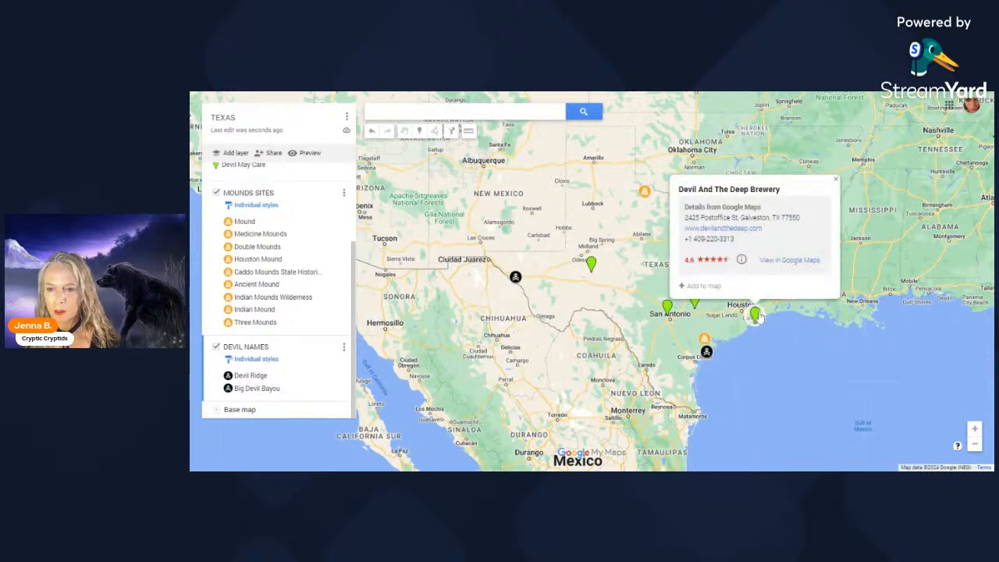
{"action": "left_click", "coordinate": [668, 309]}
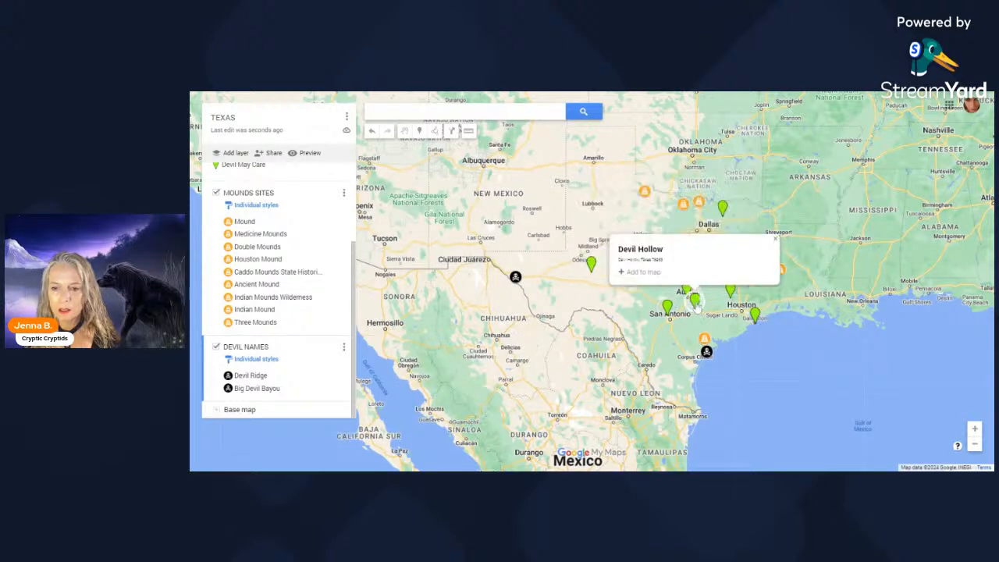
{"action": "left_click", "coordinate": [687, 295]}
{"action": "left_click", "coordinate": [648, 273]}
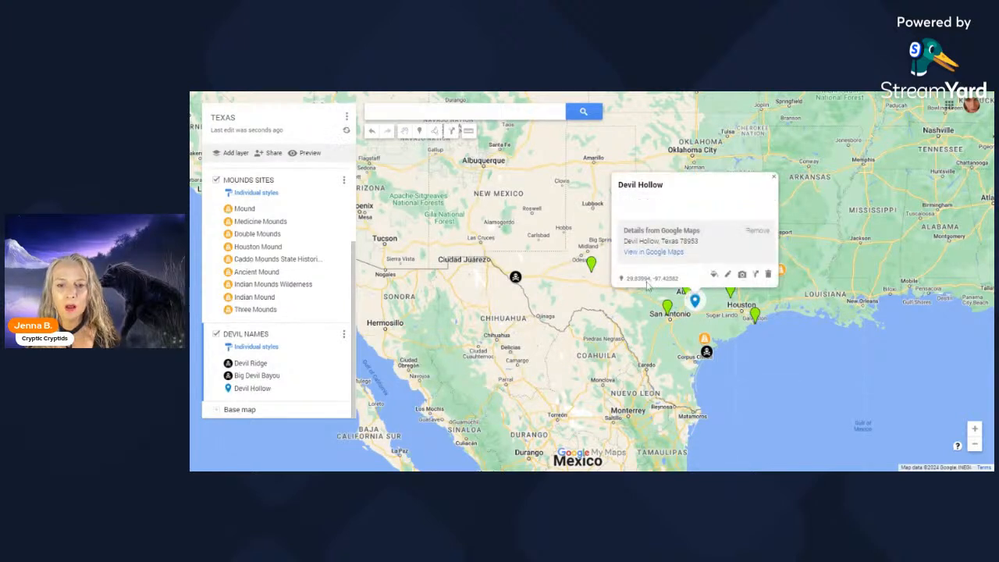
{"action": "left_click", "coordinate": [715, 275]}
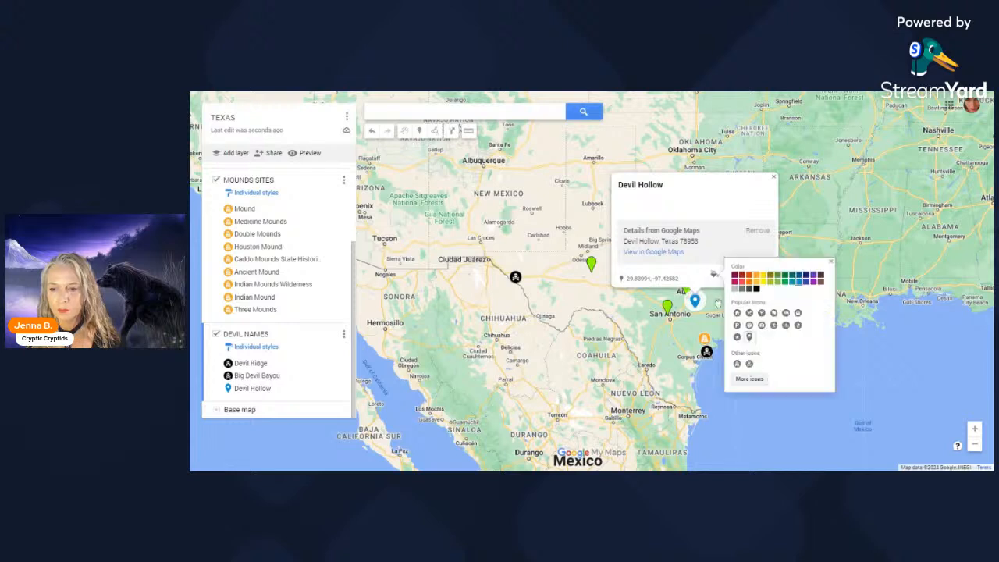
{"action": "left_click", "coordinate": [756, 288]}
{"action": "left_click", "coordinate": [750, 365]}
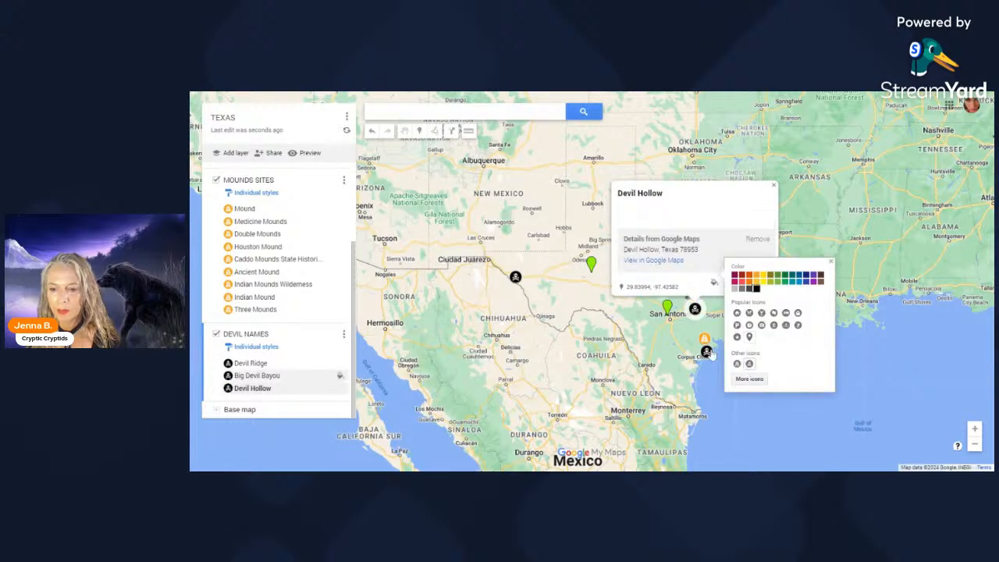
{"action": "left_click", "coordinate": [689, 334]}
Step: Check the remaining devil-named results around Houston and Dallas, and add Red Devil Field in Huntington to the MOUNDS SITES layer
{"action": "left_click", "coordinate": [730, 290]}
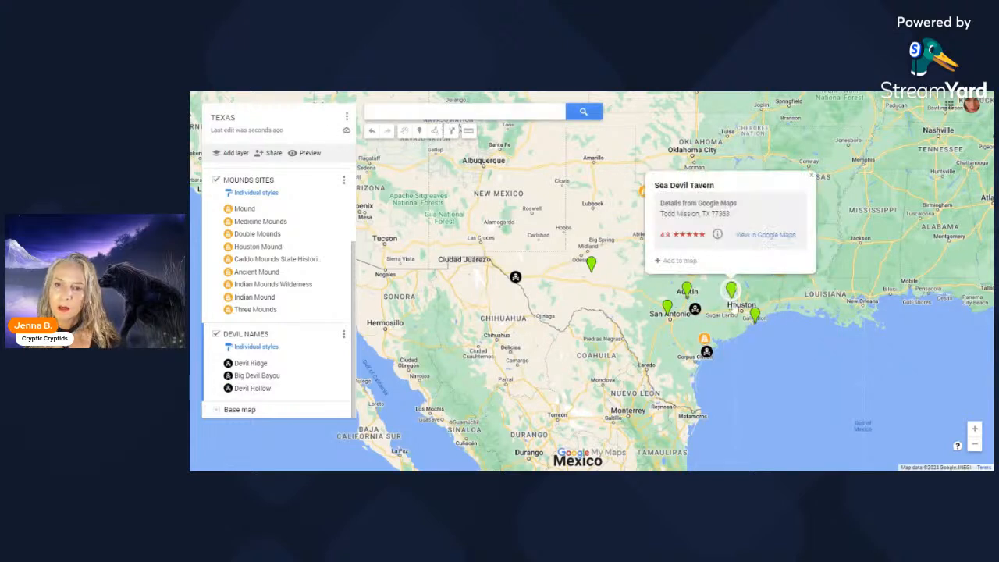
{"action": "left_click", "coordinate": [756, 314]}
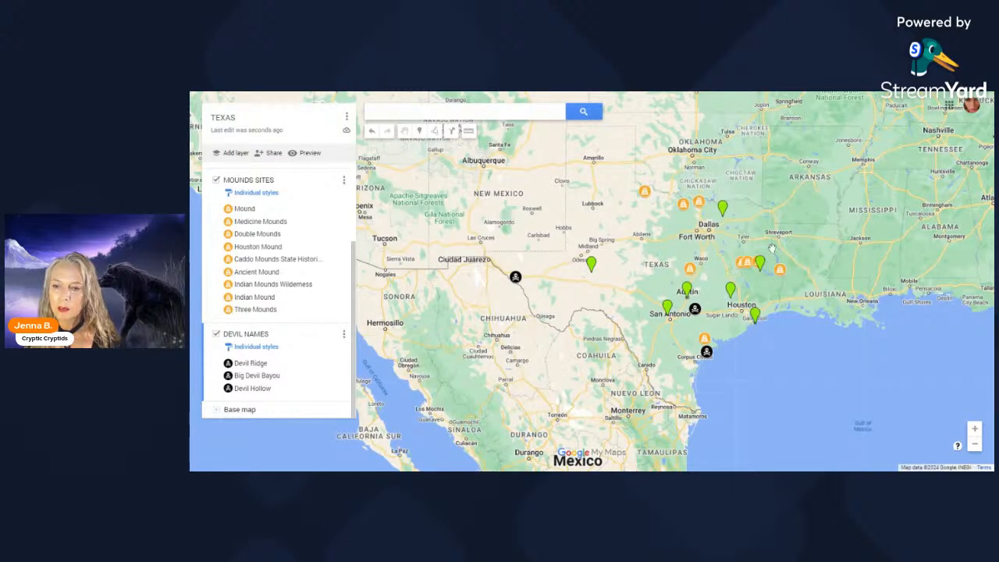
{"action": "left_click", "coordinate": [757, 267]}
{"action": "left_click", "coordinate": [730, 317]}
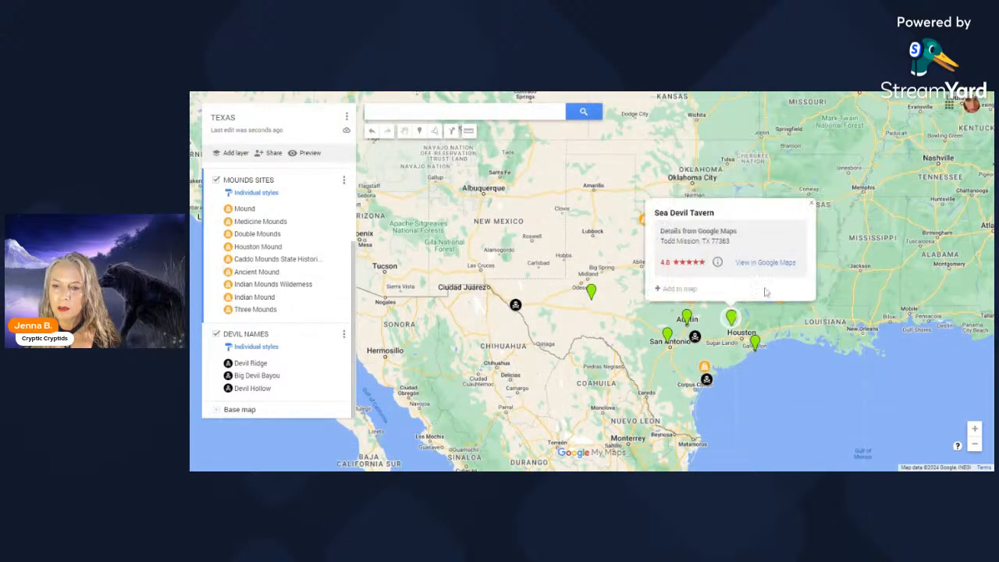
{"action": "left_click", "coordinate": [758, 182]}
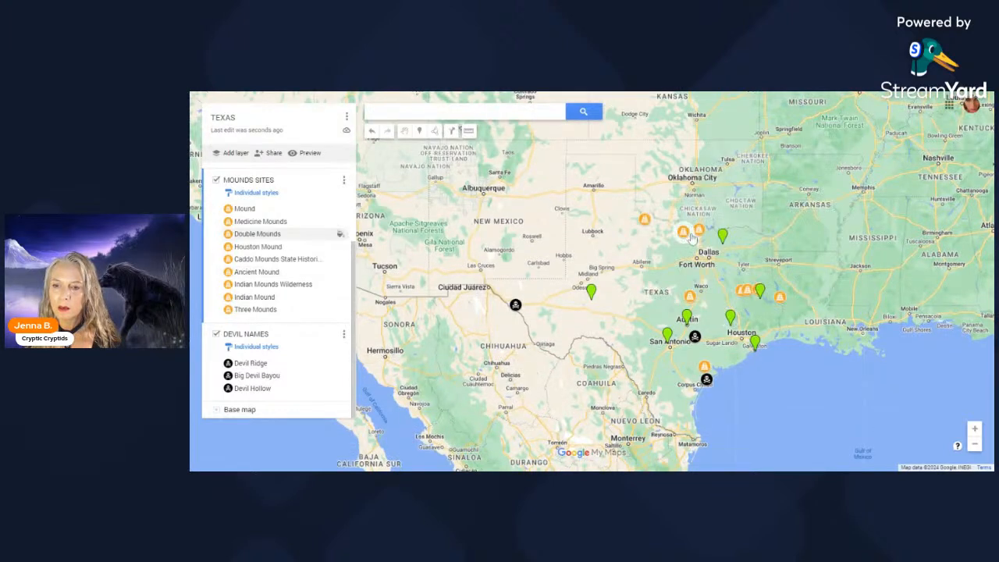
{"action": "left_click", "coordinate": [723, 235]}
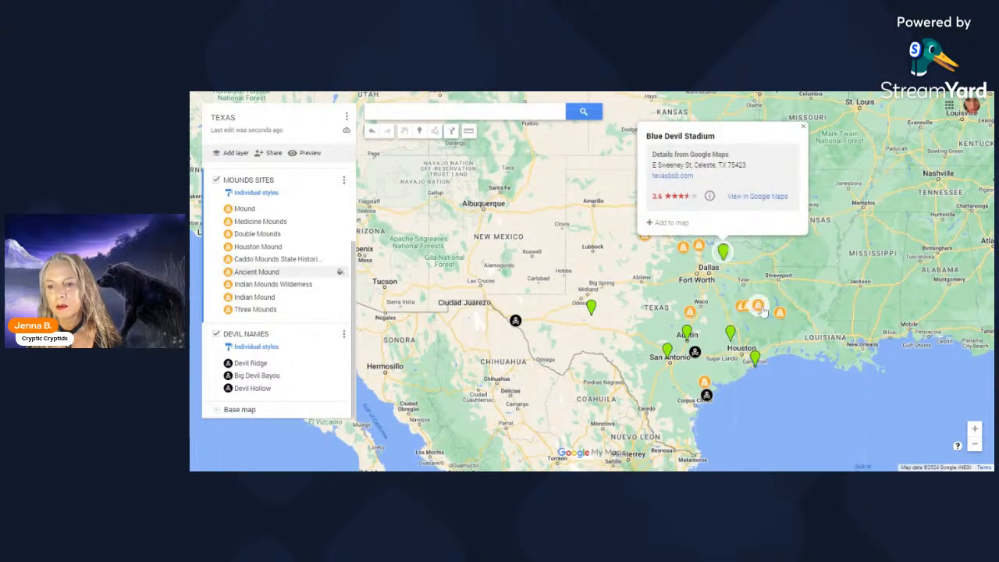
{"action": "left_click", "coordinate": [761, 307]}
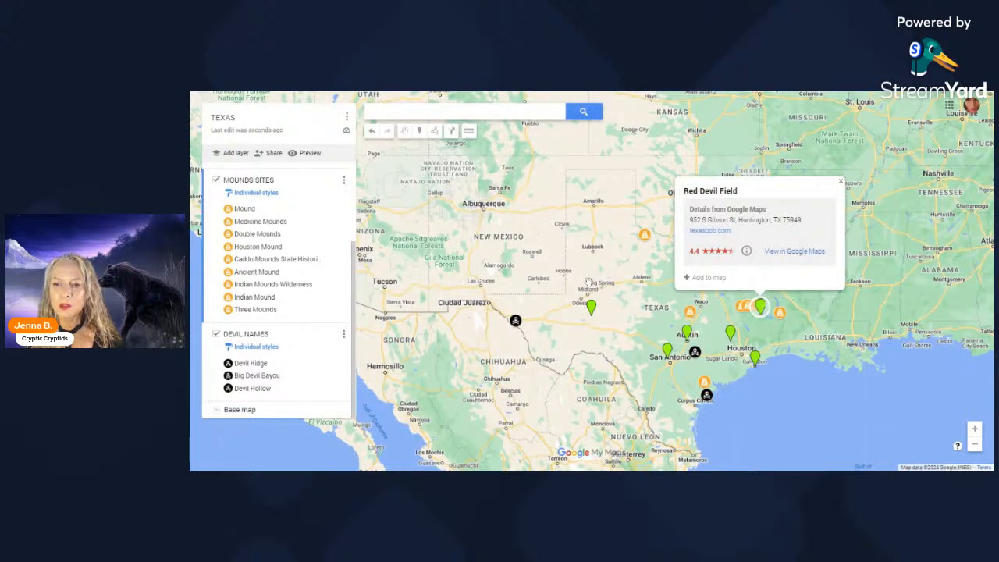
{"action": "left_click", "coordinate": [720, 280]}
Step: Style the Red Devil Field marker in black with the skull-and-crossbones icon
{"action": "left_click", "coordinate": [778, 280]}
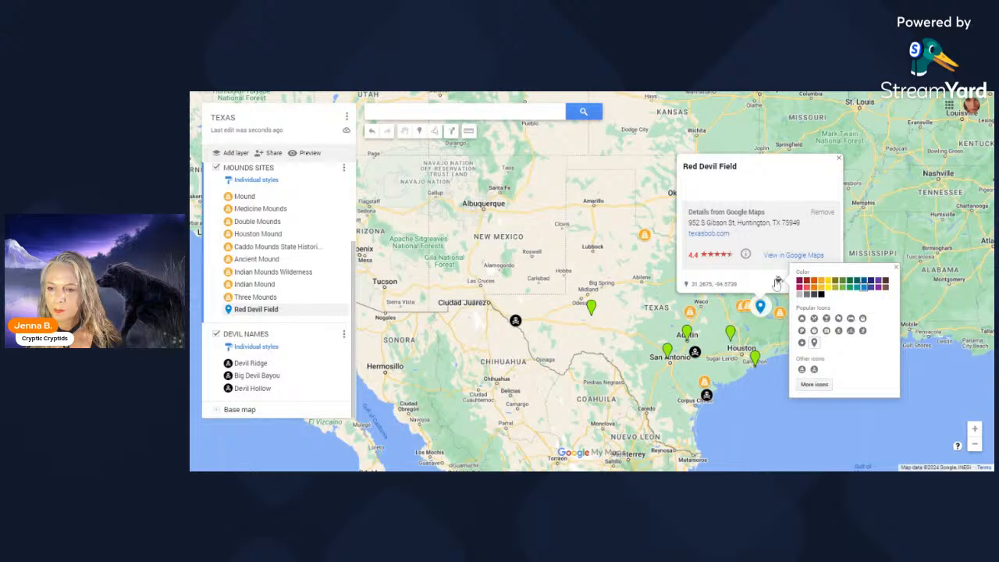
{"action": "left_click", "coordinate": [822, 293]}
{"action": "left_click", "coordinate": [814, 369]}
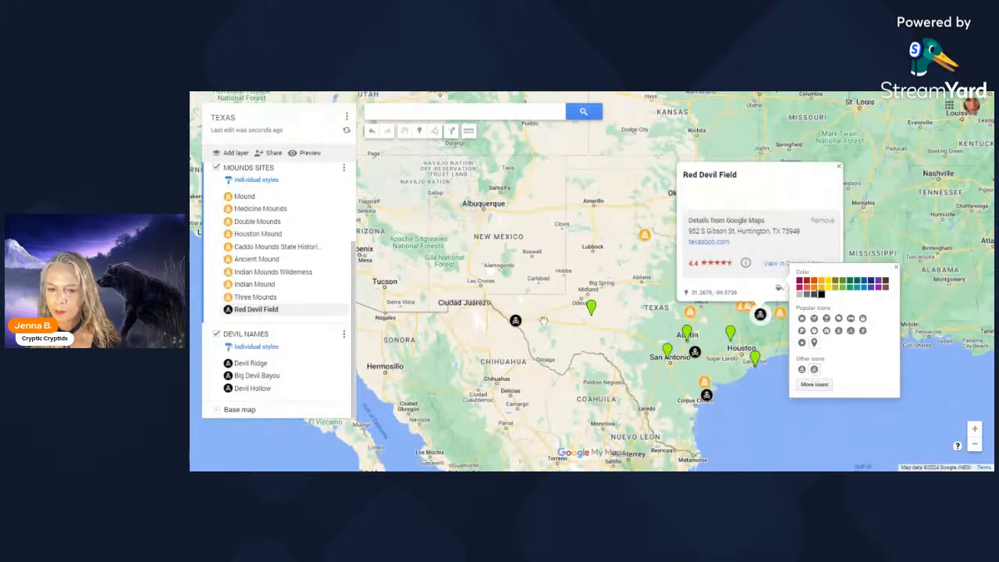
{"action": "left_click", "coordinate": [568, 233]}
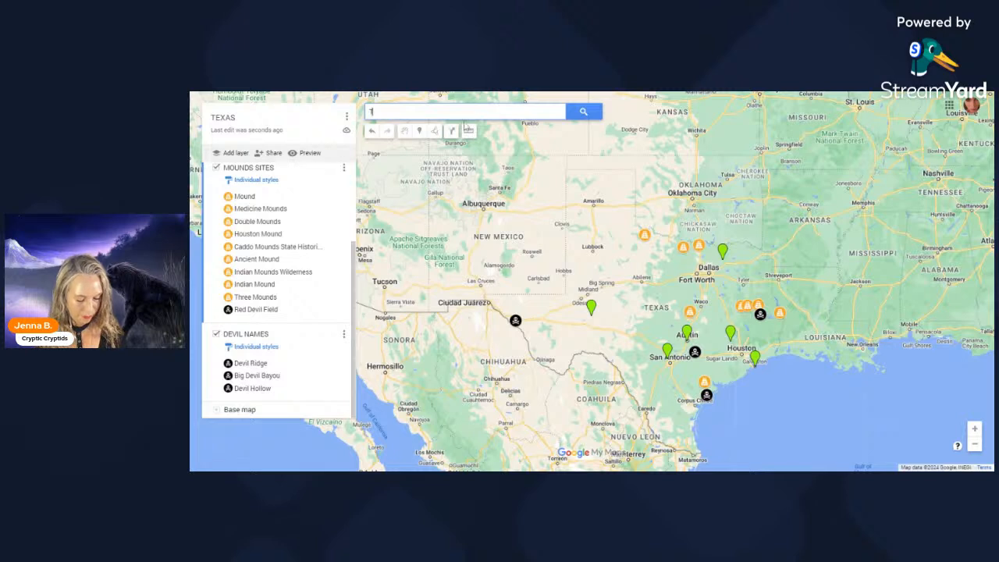
Step: Search the map for "TEXAS DEVIK" to find more devil-named places
{"action": "type", "text": "EXAS"}
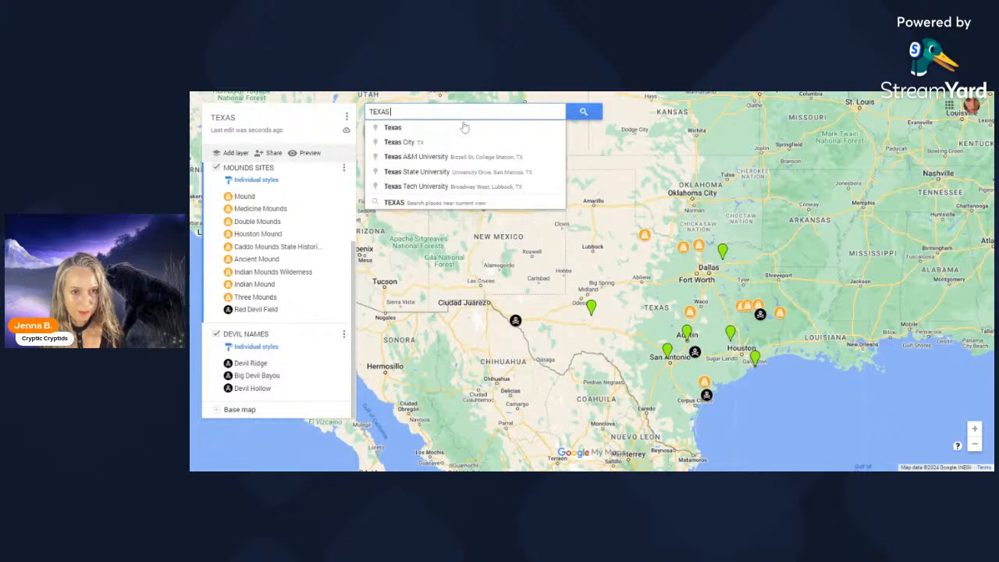
{"action": "type", "text": " DEVIK"}
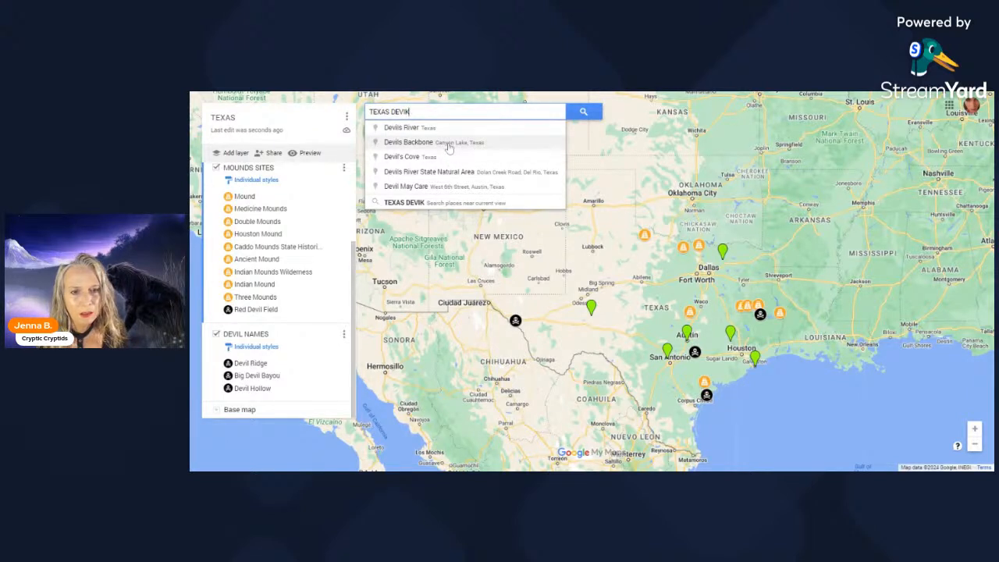
{"action": "left_click", "coordinate": [580, 115]}
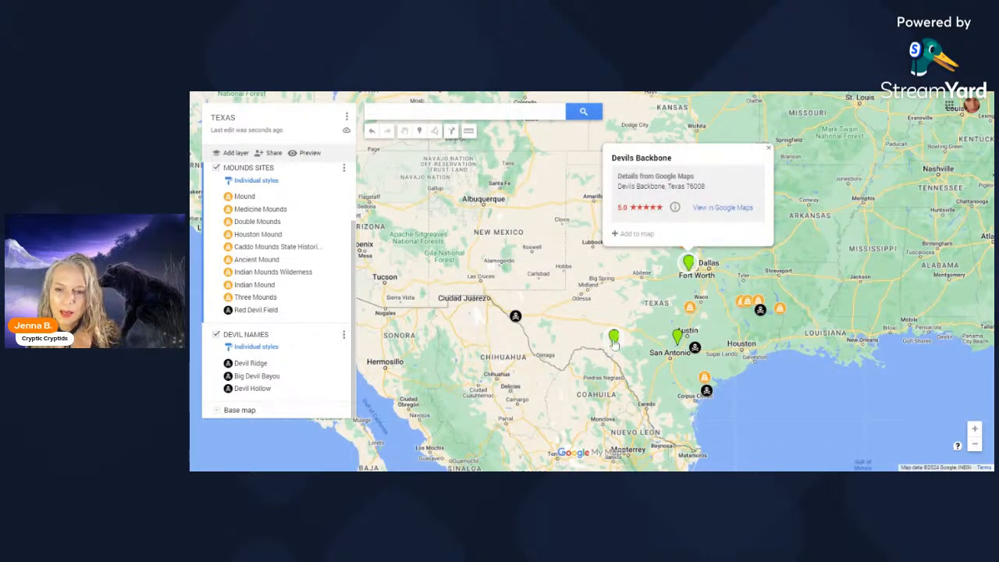
Step: Add Devils River State Natural Area to the MOUNDS SITES layer and style its marker in black with the skull-and-crossbones icon
{"action": "left_click", "coordinate": [614, 340]}
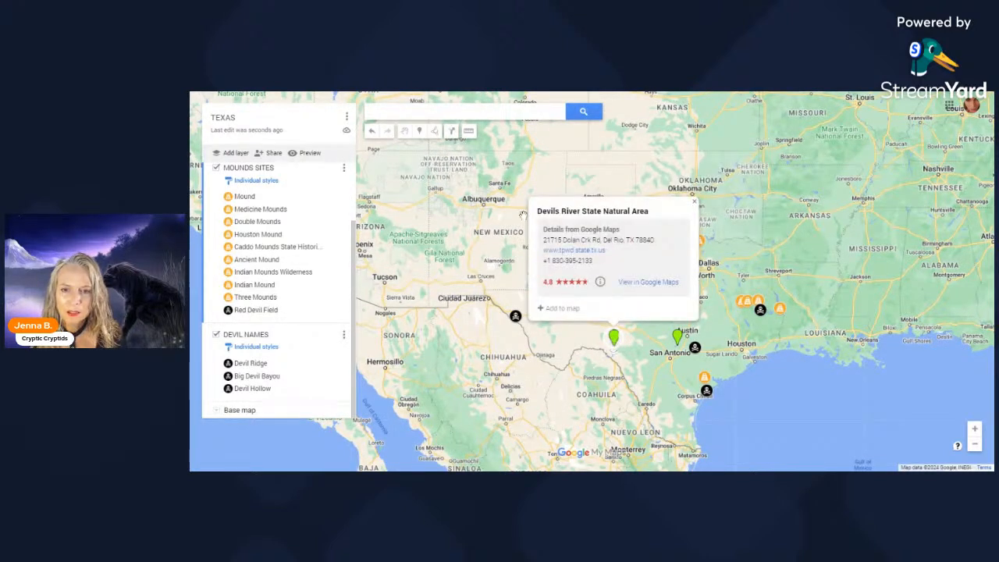
{"action": "left_click", "coordinate": [561, 310]}
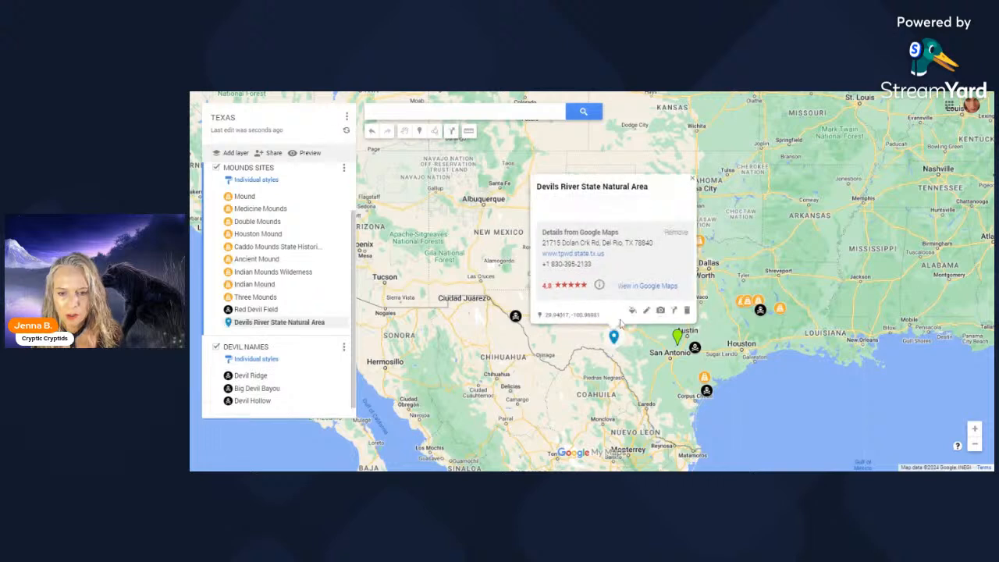
{"action": "left_click", "coordinate": [633, 311]}
{"action": "left_click", "coordinate": [675, 324]}
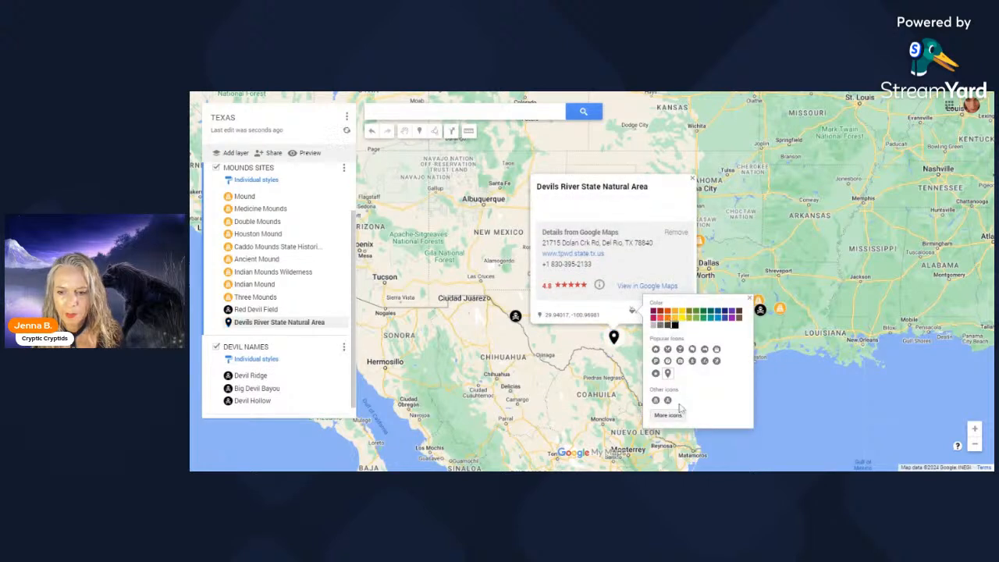
{"action": "left_click", "coordinate": [668, 400]}
{"action": "left_click", "coordinate": [726, 222]}
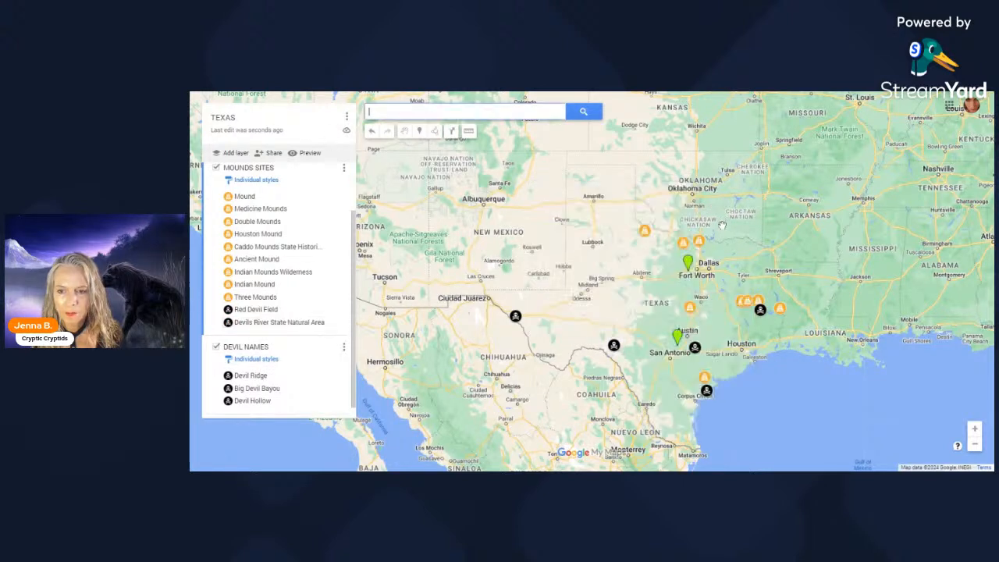
Step: Add Devils Backbone in Canyon Lake to the MOUNDS SITES layer and style its marker in black with the skull-and-crossbones icon
{"action": "left_click", "coordinate": [559, 96]}
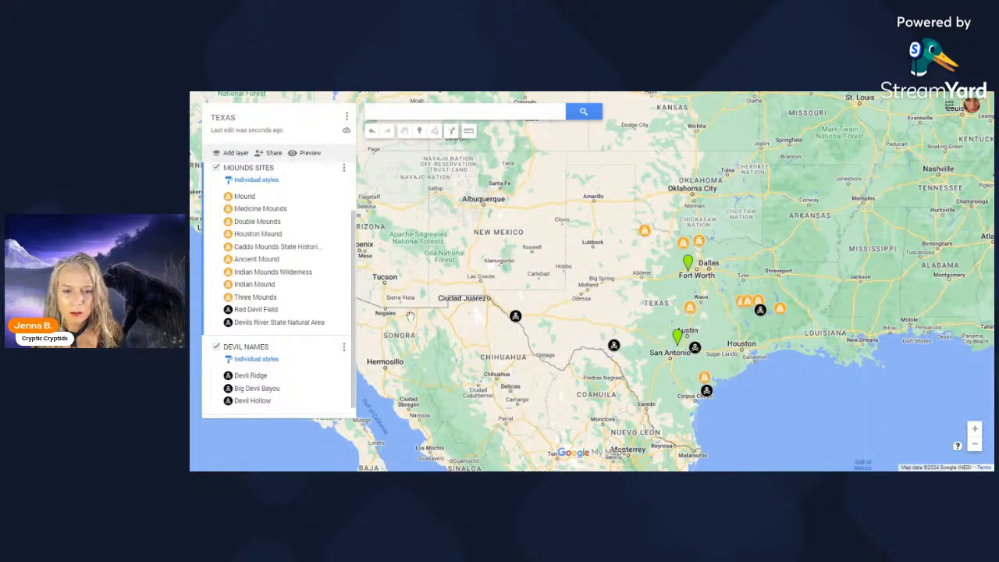
{"action": "left_click", "coordinate": [679, 339]}
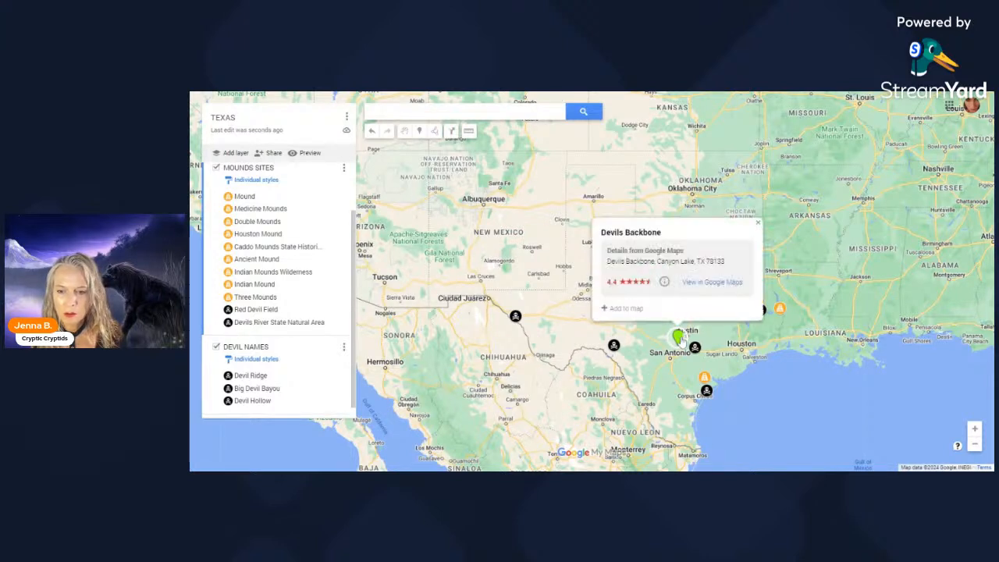
{"action": "left_click", "coordinate": [626, 308]}
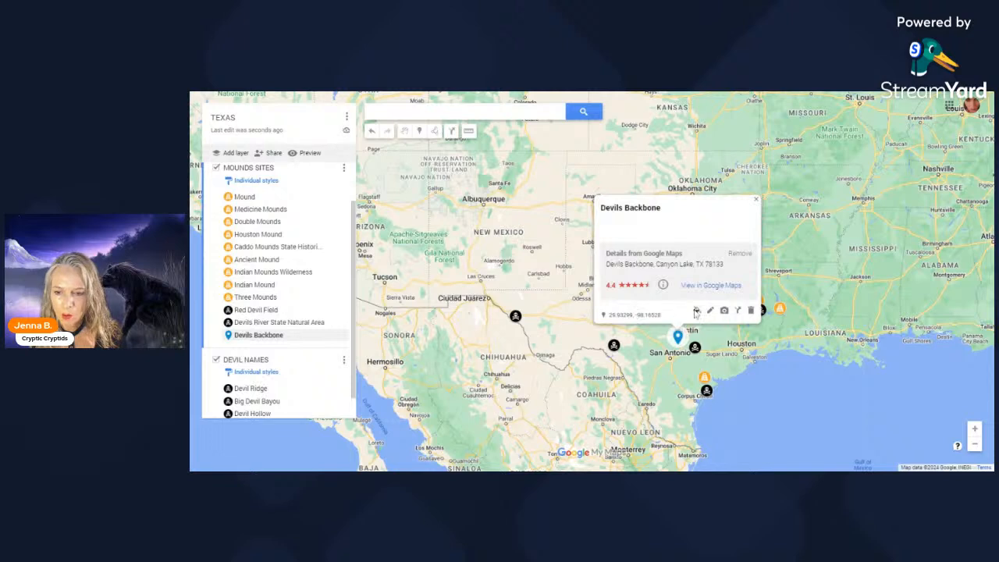
{"action": "left_click", "coordinate": [696, 312]}
{"action": "left_click", "coordinate": [738, 325]}
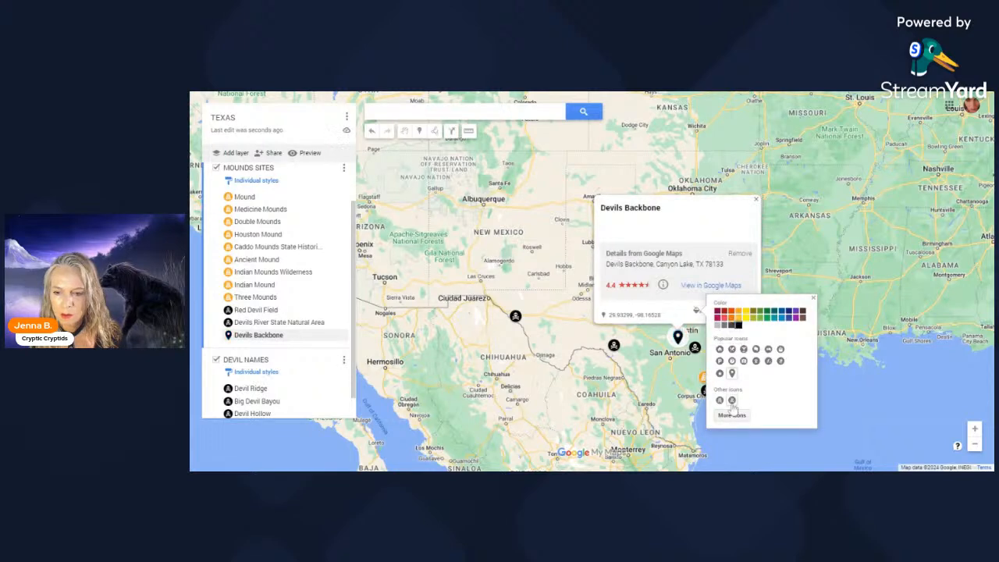
{"action": "left_click", "coordinate": [732, 401]}
{"action": "left_click", "coordinate": [778, 321]}
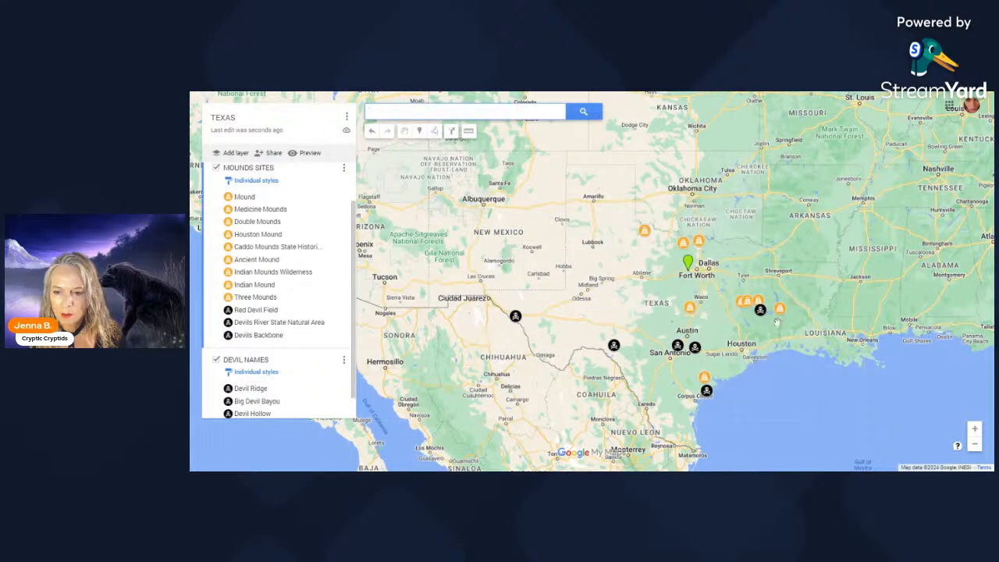
Step: Add the Devils Backbone result near Fort Worth to the MOUNDS SITES layer and give it the black skull-and-crossbones marker
{"action": "left_click", "coordinate": [688, 265]}
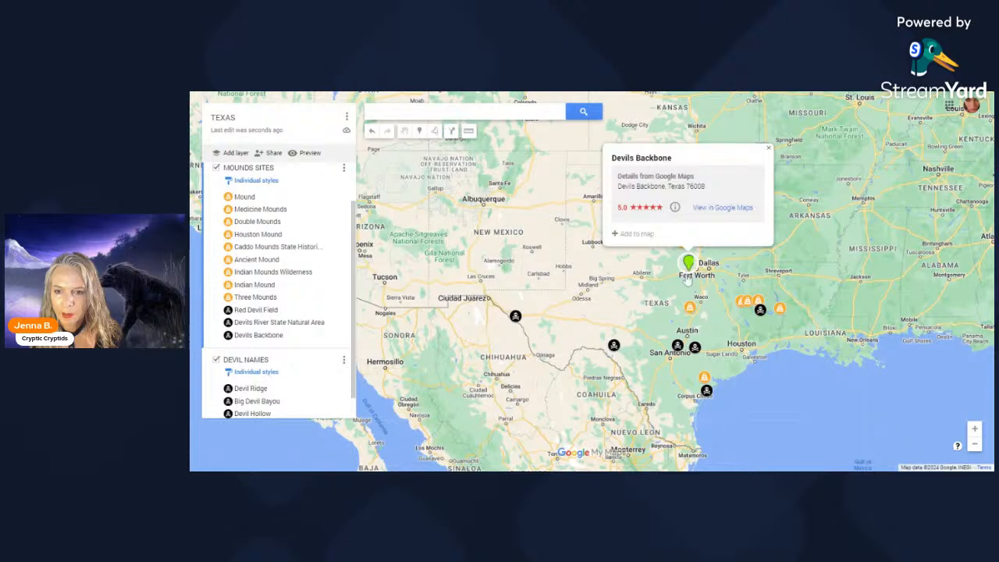
{"action": "left_click", "coordinate": [637, 233]}
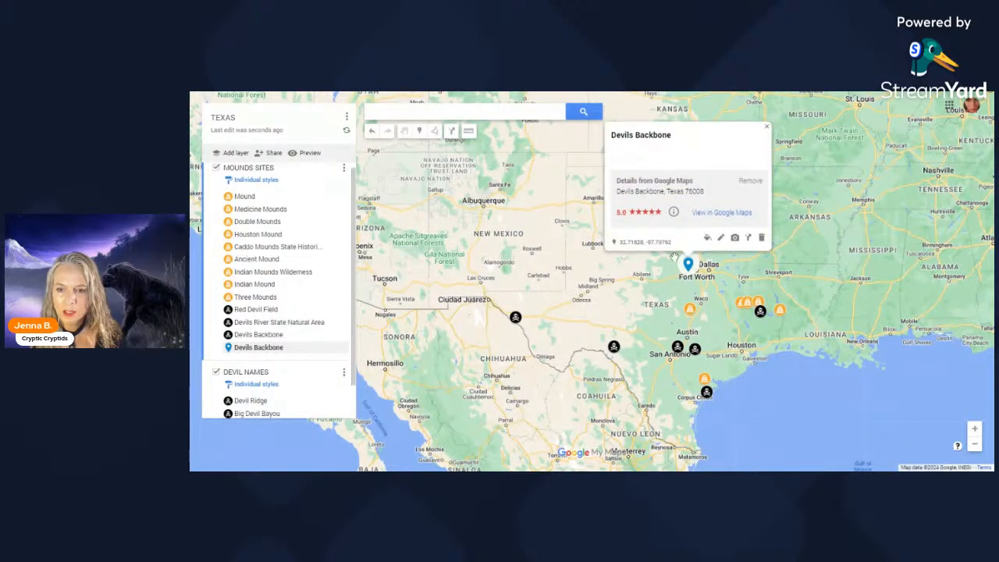
{"action": "left_click", "coordinate": [707, 238]}
{"action": "left_click", "coordinate": [749, 251]}
{"action": "left_click", "coordinate": [742, 327]}
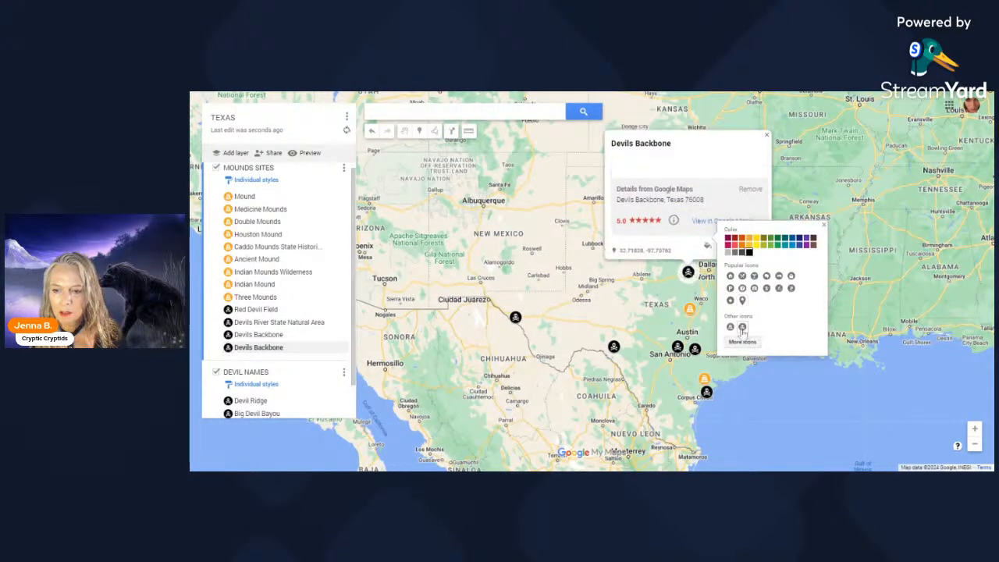
{"action": "left_click", "coordinate": [592, 219]}
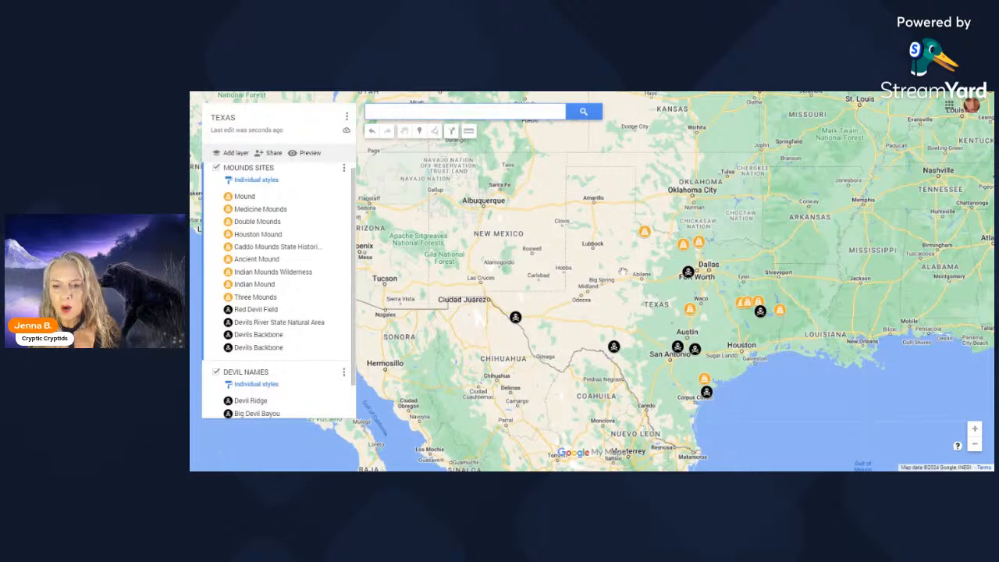
Step: Add a new layer to the map and name it GIANTS
{"action": "left_click_drag", "start_coordinate": [514, 240], "coordinate": [579, 208]}
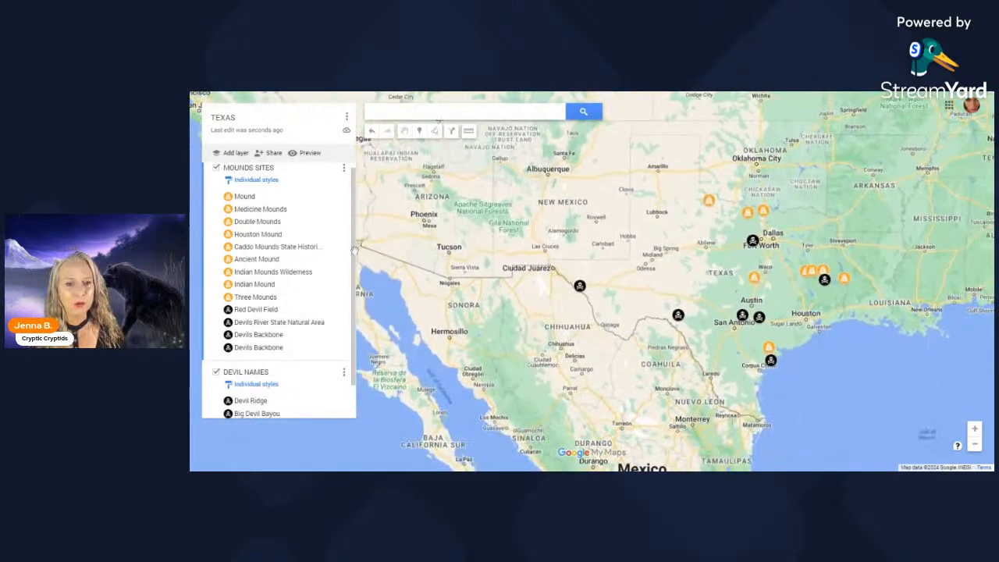
{"action": "left_click", "coordinate": [237, 153]}
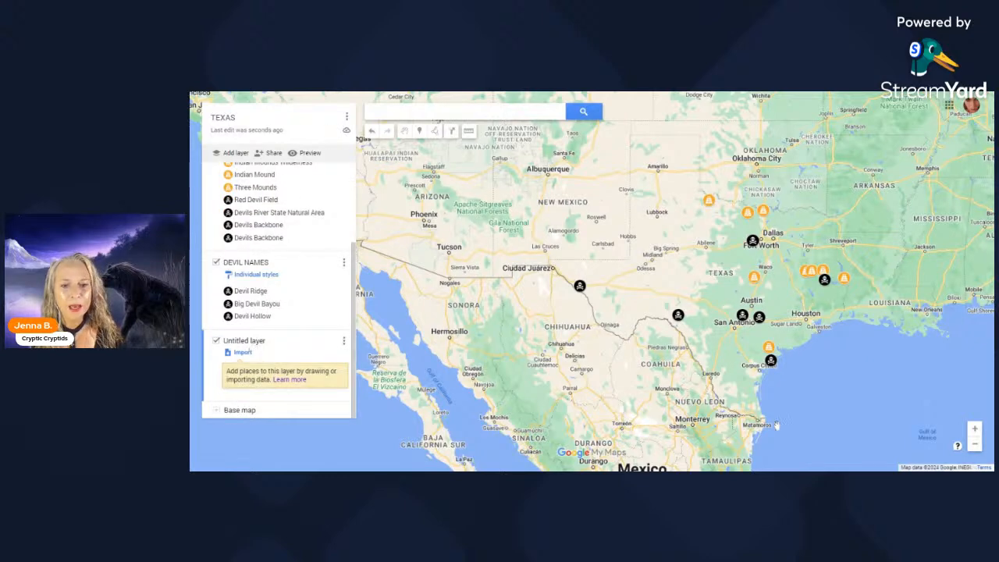
{"action": "left_click", "coordinate": [256, 344]}
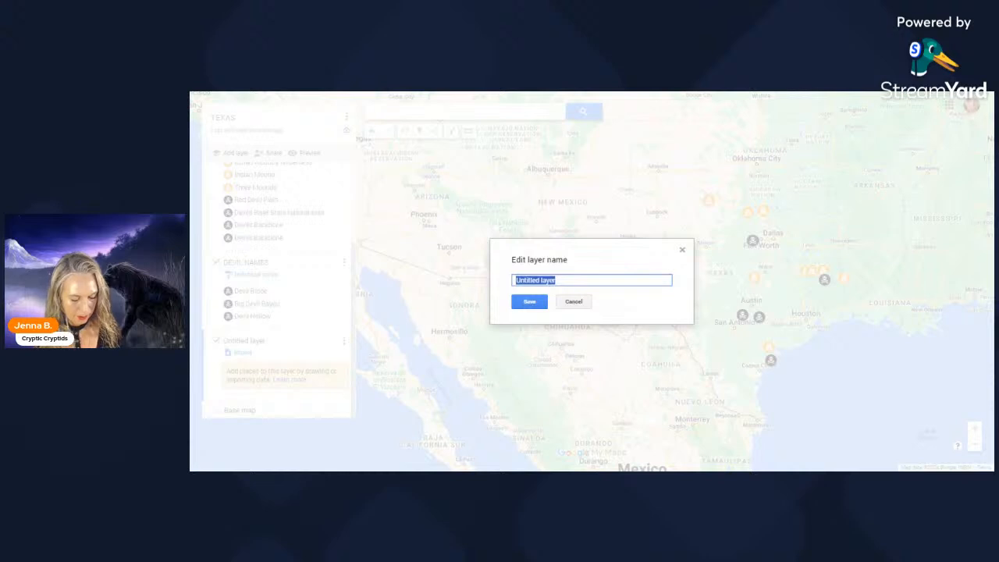
{"action": "type", "text": "GI"}
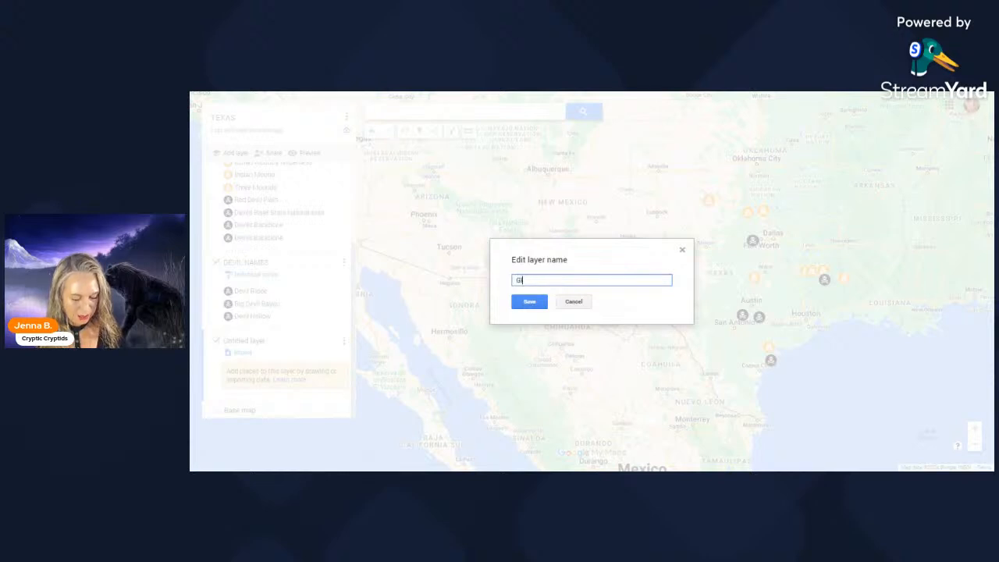
{"action": "type", "text": "ANTS"}
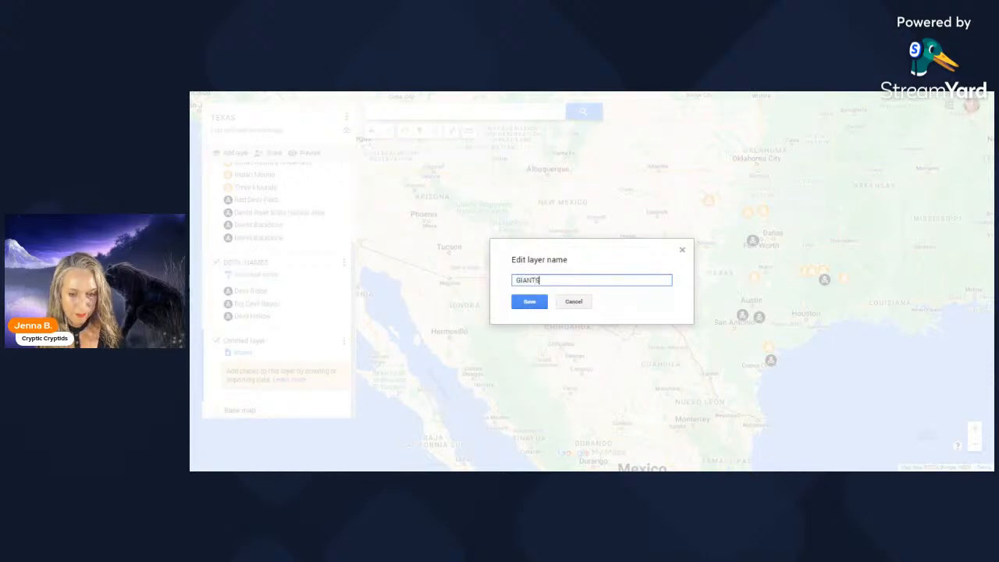
{"action": "left_click", "coordinate": [539, 301]}
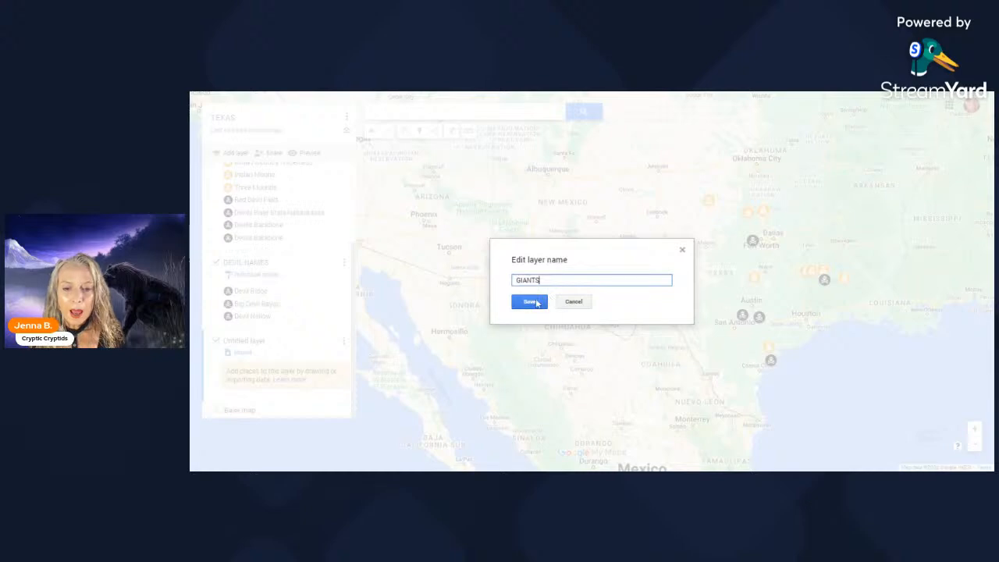
Step: Add another layer to the map and name it CRYPTIDS
{"action": "left_click_drag", "start_coordinate": [721, 208], "coordinate": [593, 210]}
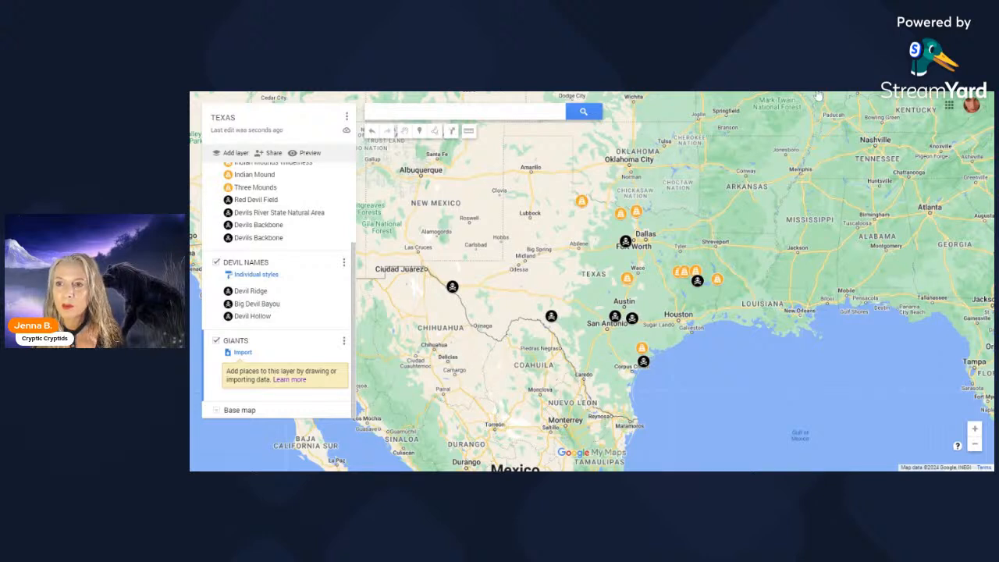
{"action": "left_click_drag", "start_coordinate": [547, 228], "coordinate": [612, 228]}
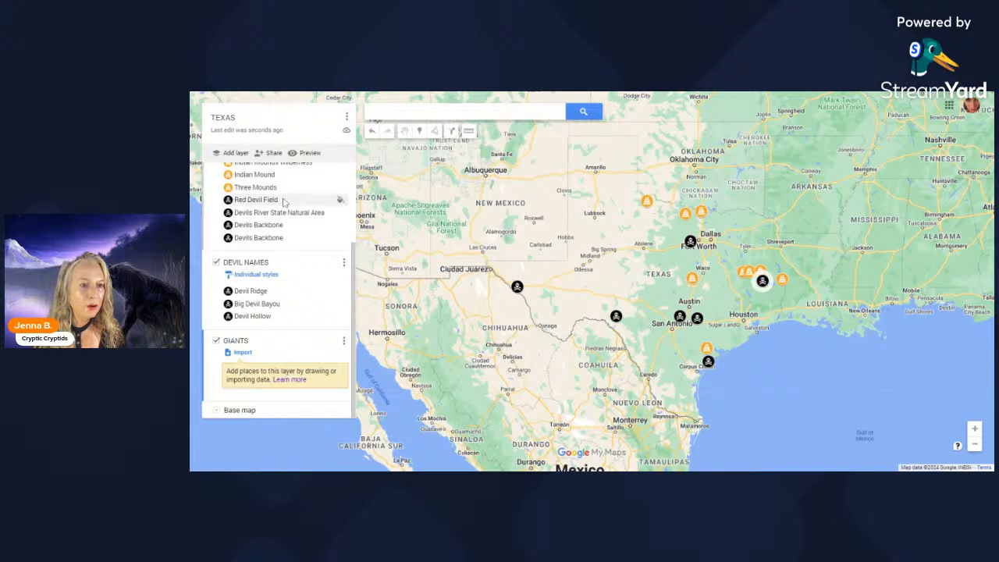
{"action": "left_click", "coordinate": [243, 153]}
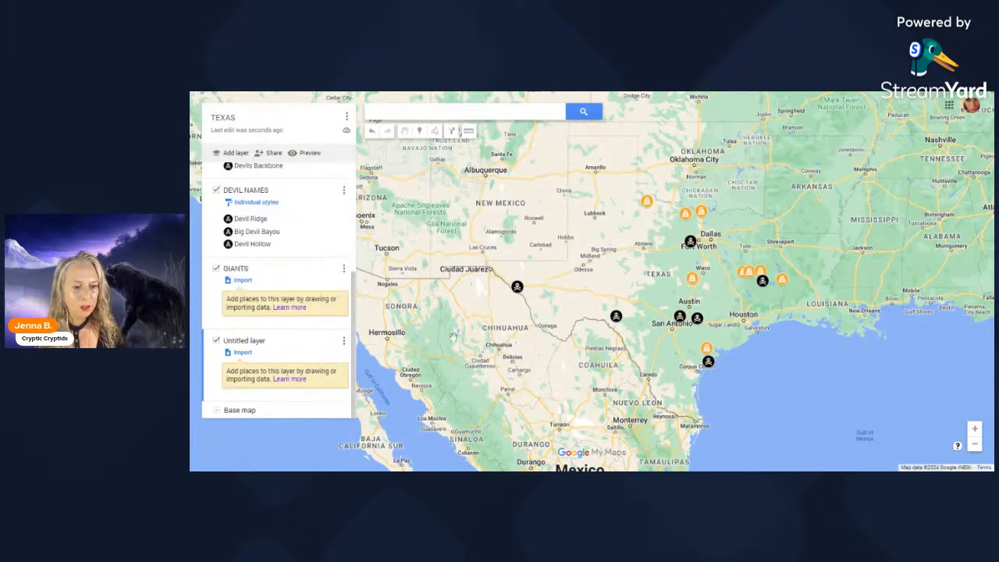
{"action": "left_click", "coordinate": [248, 342]}
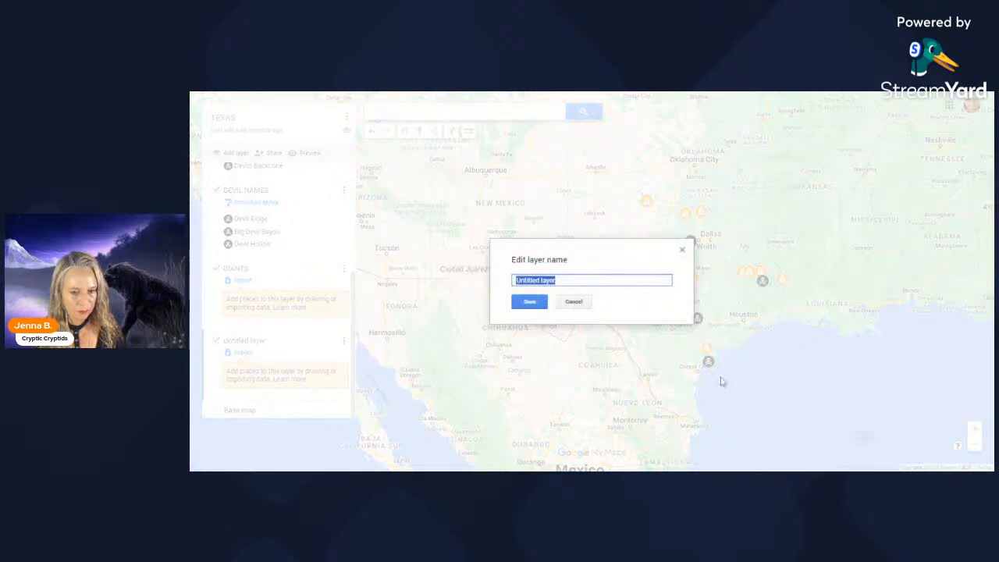
{"action": "type", "text": "CRYPTIDS"}
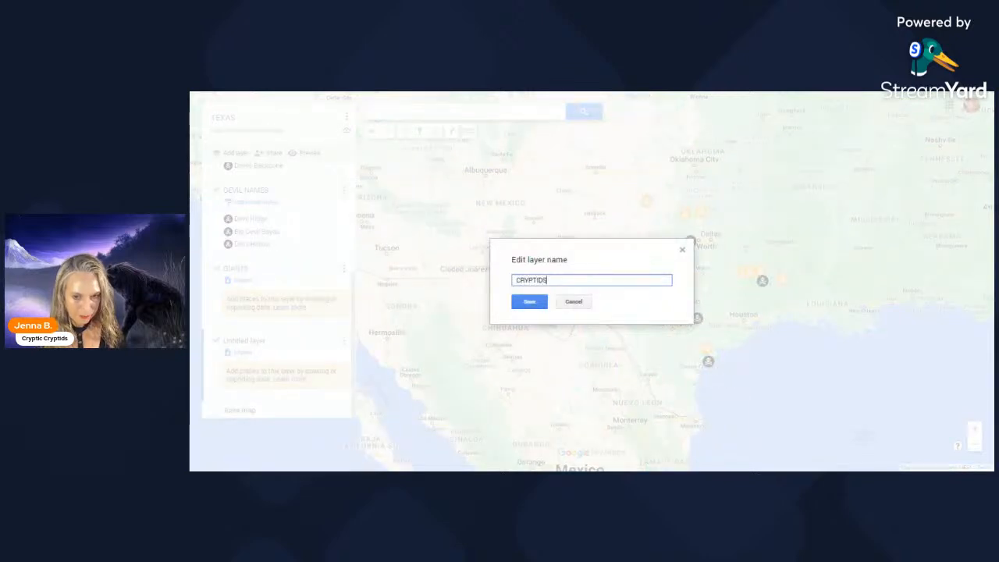
{"action": "left_click", "coordinate": [529, 301]}
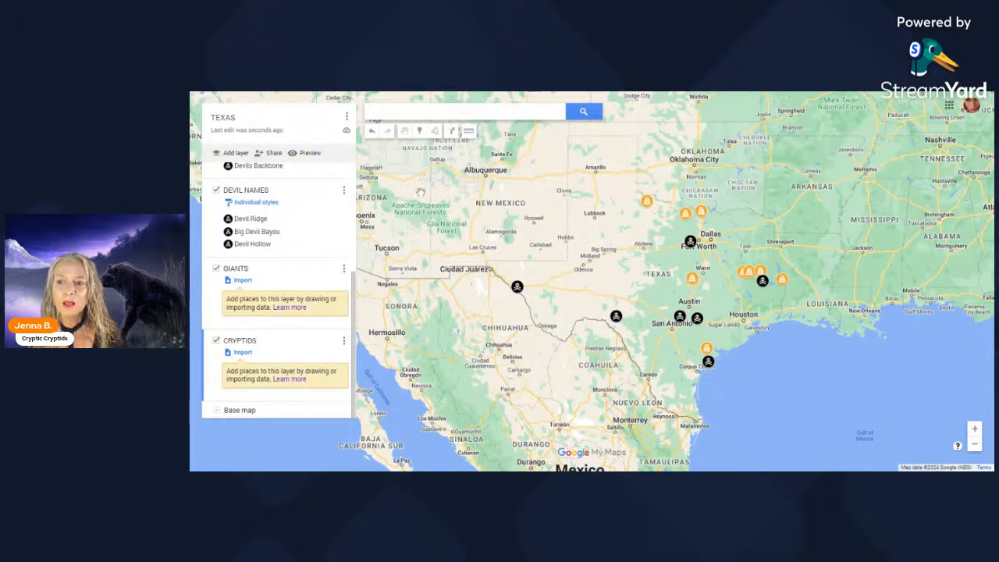
Step: Try to trace a driving route directly on the map from Las Vegas toward Denver
{"action": "left_click_drag", "start_coordinate": [731, 178], "coordinate": [877, 310]}
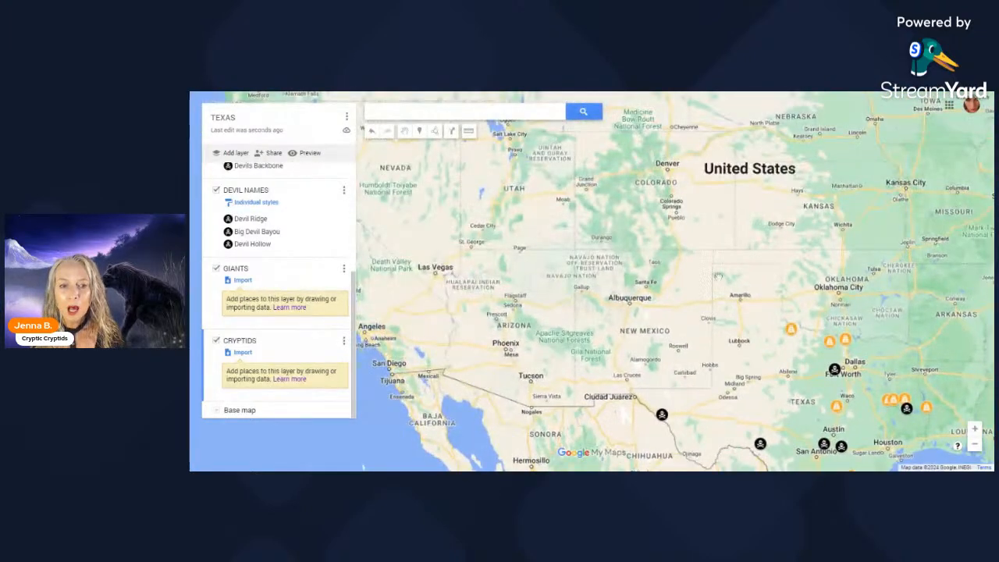
{"action": "left_click_drag", "start_coordinate": [568, 231], "coordinate": [698, 280]}
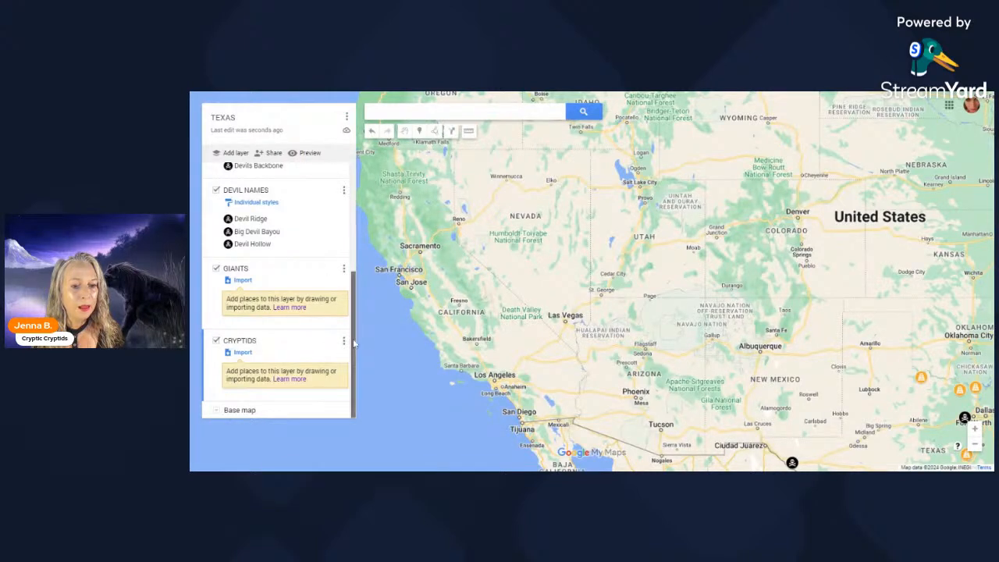
{"action": "scroll", "coordinate": [353, 238], "scroll_direction": "up", "scroll_amount": 3}
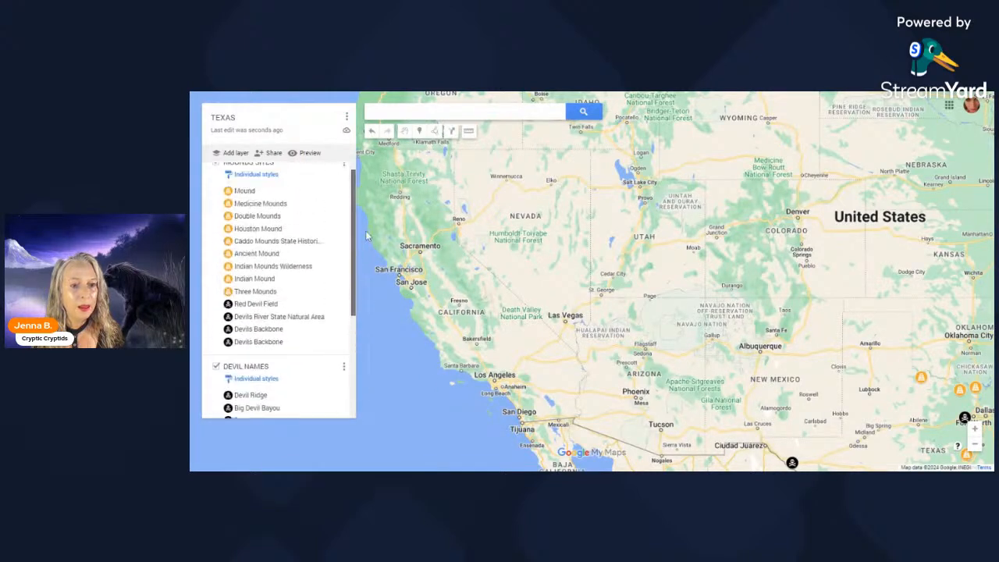
{"action": "left_click", "coordinate": [437, 132]}
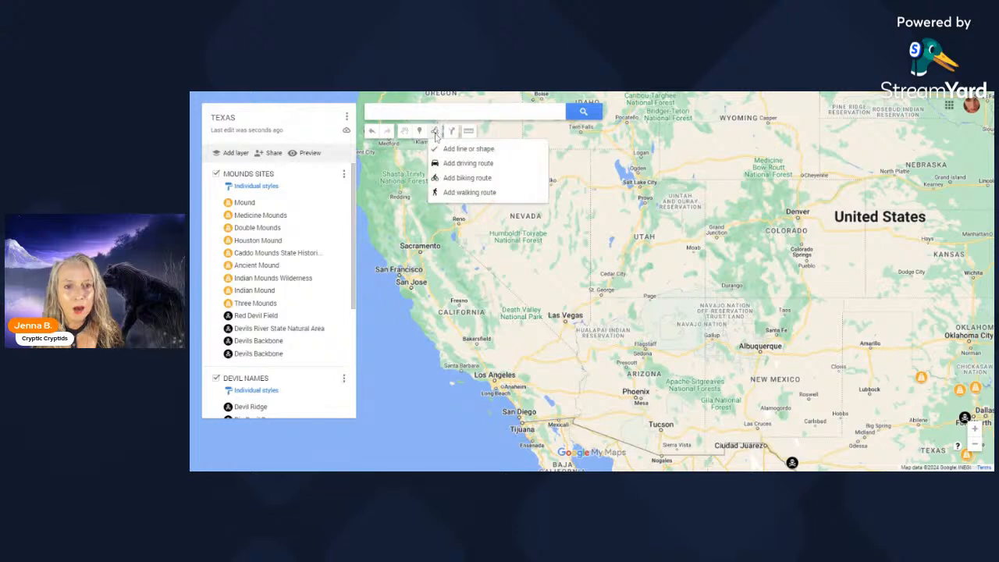
{"action": "left_click", "coordinate": [469, 163]}
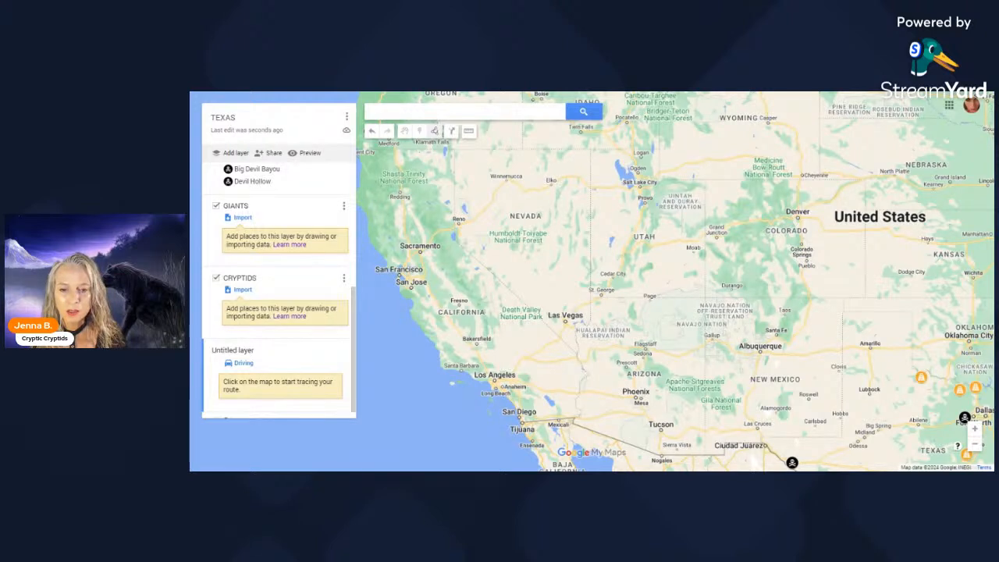
{"action": "left_click", "coordinate": [565, 322]}
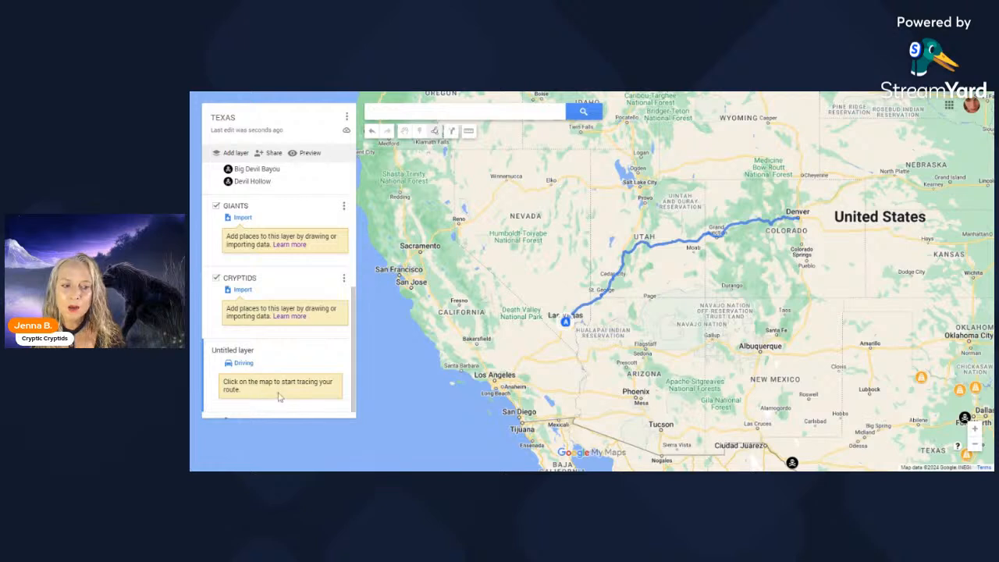
Step: Create driving directions in a separate layer with LAS VEGAS as start point A and DENVER as destination B
{"action": "left_click", "coordinate": [353, 322]}
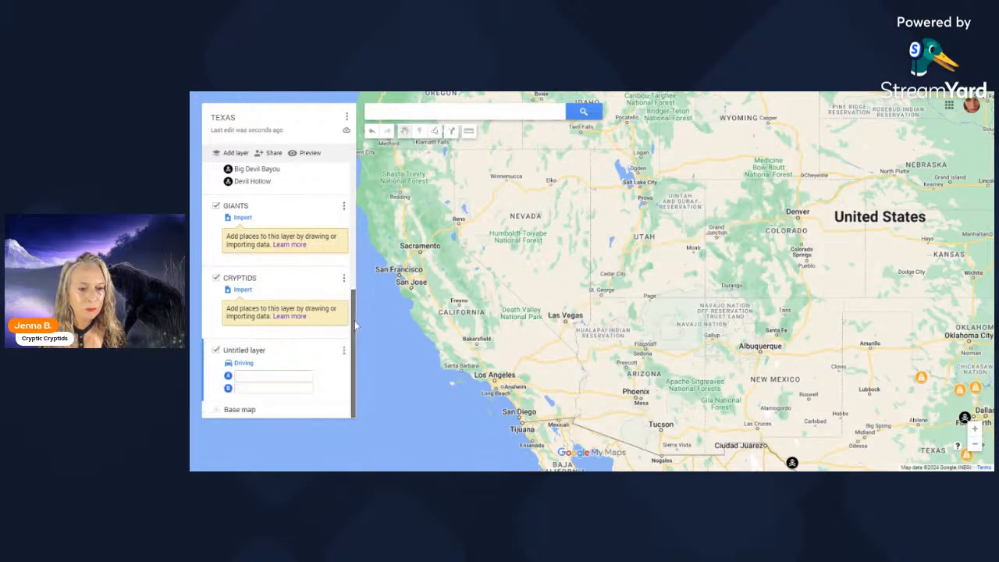
{"action": "left_click", "coordinate": [252, 379]}
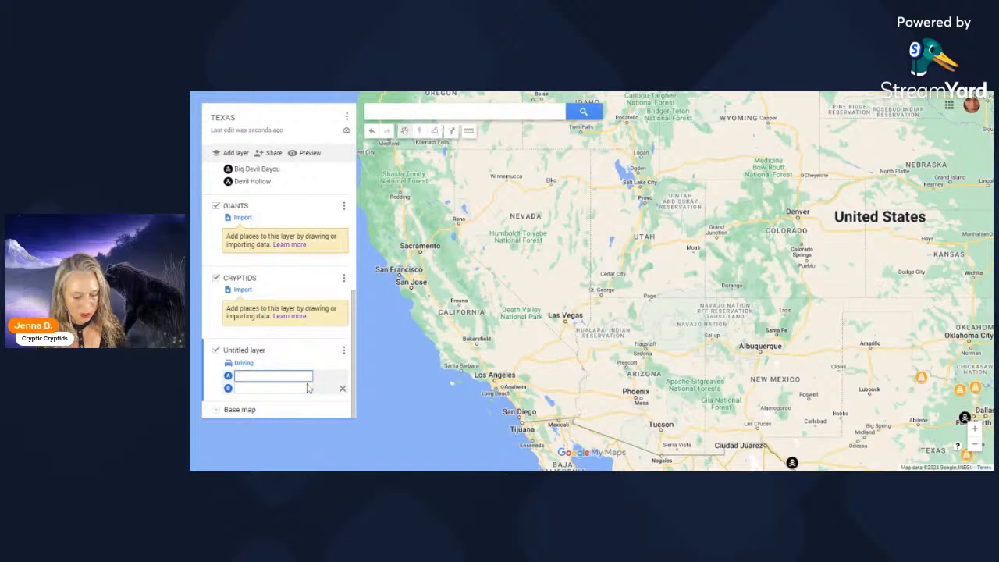
{"action": "type", "text": "LAS VEGAS"}
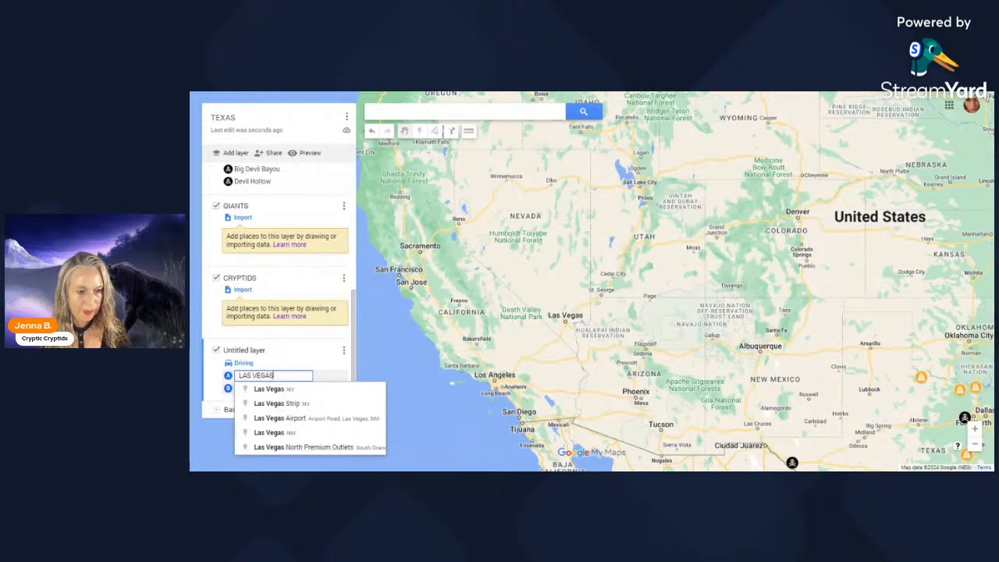
{"action": "left_click", "coordinate": [252, 393]}
{"action": "left_click", "coordinate": [252, 389]}
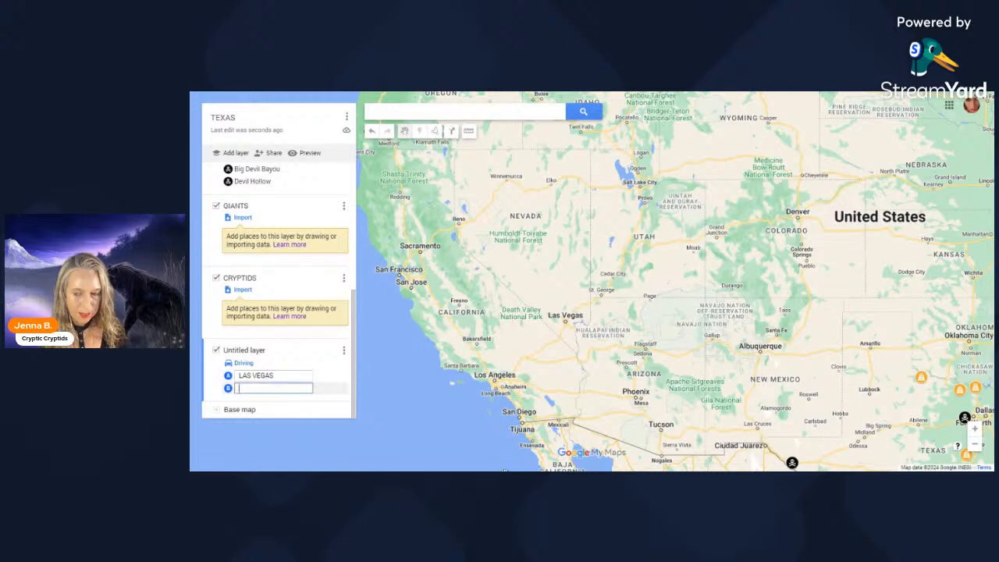
{"action": "type", "text": "DENVER"}
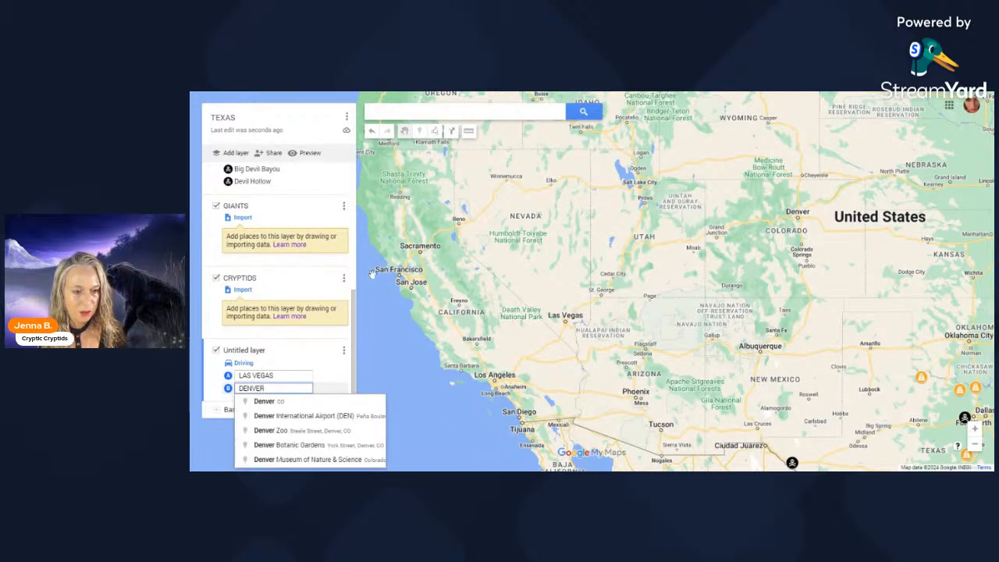
{"action": "left_click", "coordinate": [332, 362]}
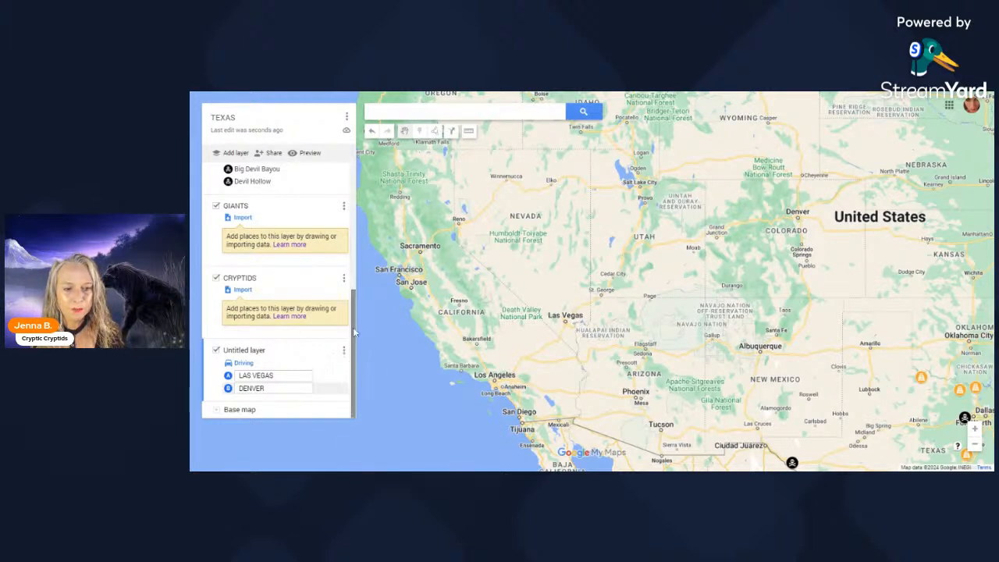
{"action": "left_click", "coordinate": [299, 391]}
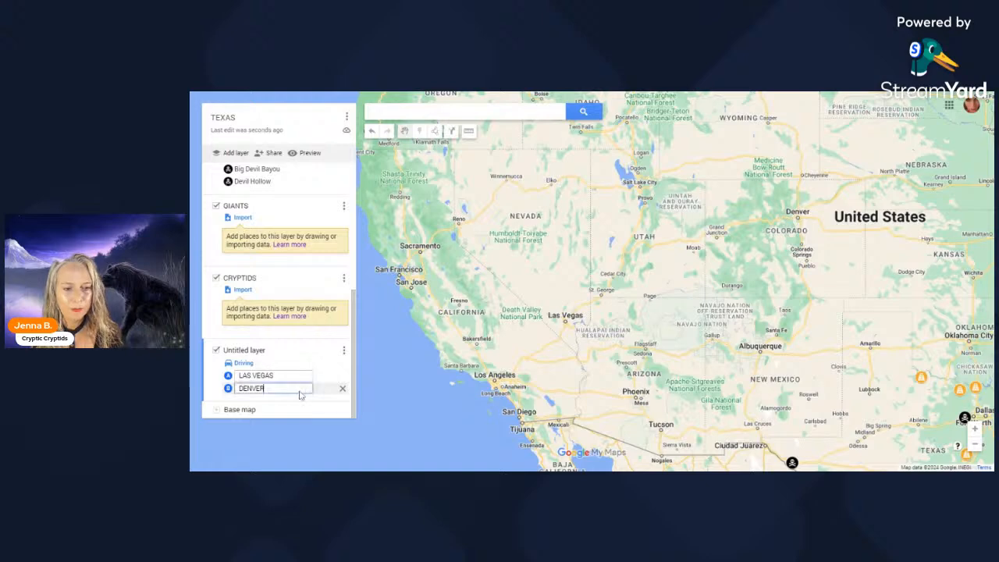
{"action": "left_click", "coordinate": [304, 402]}
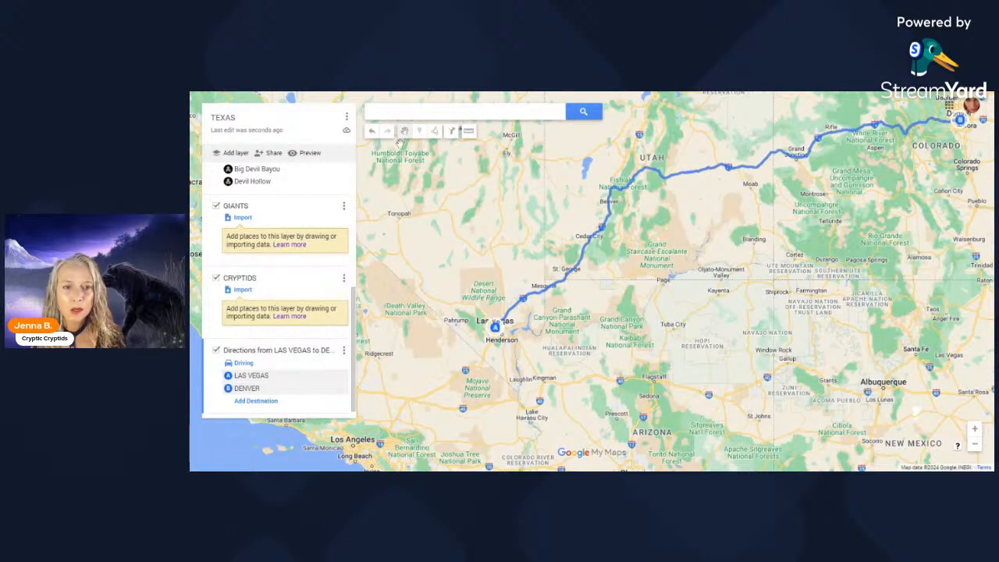
Step: Try to trace another driving route directly on the map, starting near Mesquite
{"action": "left_click", "coordinate": [434, 132]}
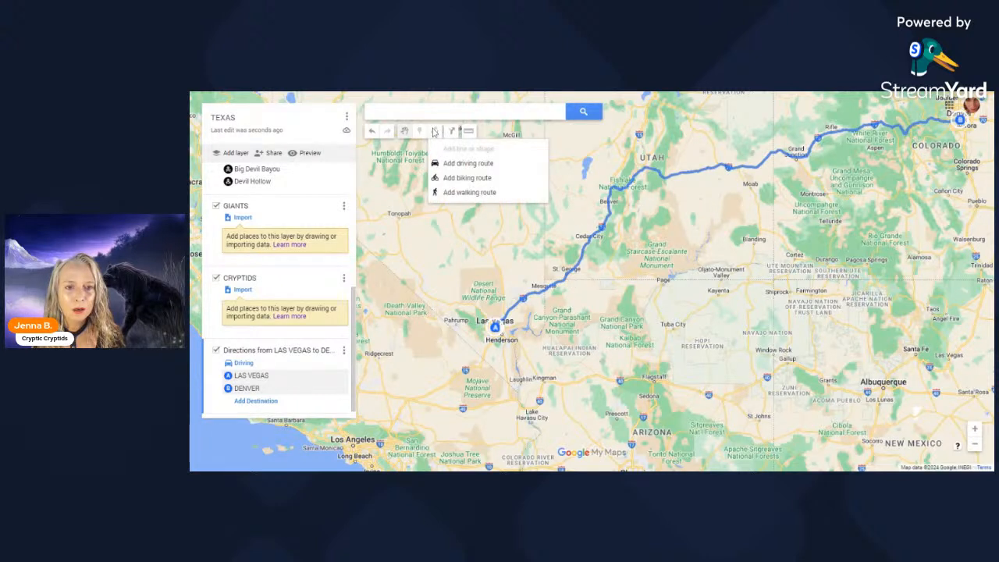
{"action": "left_click", "coordinate": [473, 163]}
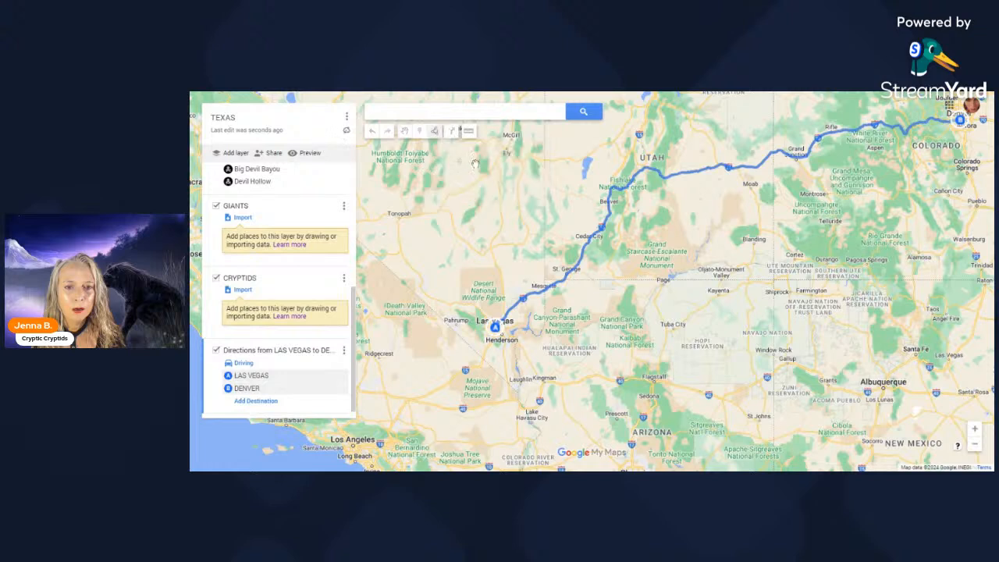
{"action": "left_click", "coordinate": [553, 284]}
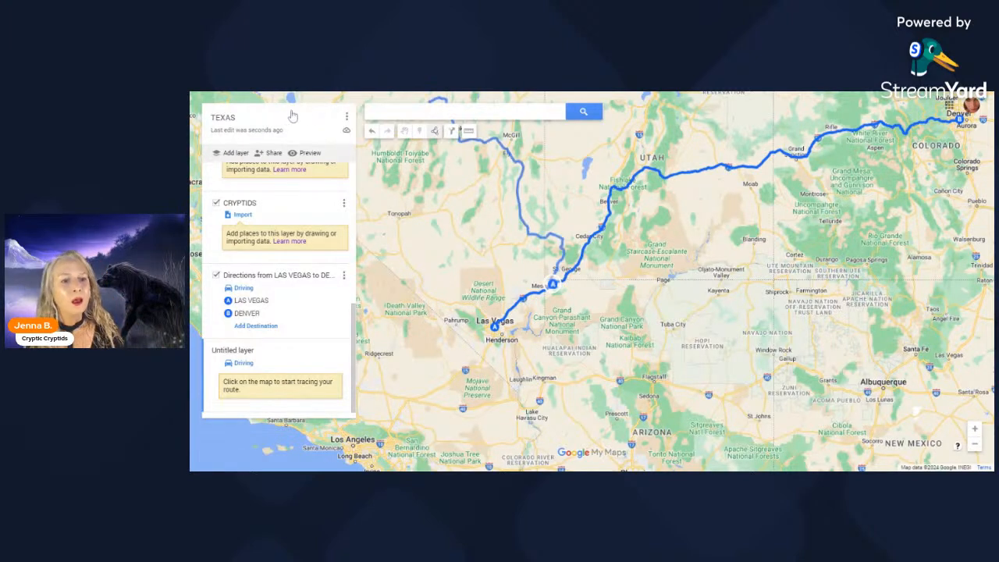
{"action": "left_click", "coordinate": [406, 131]}
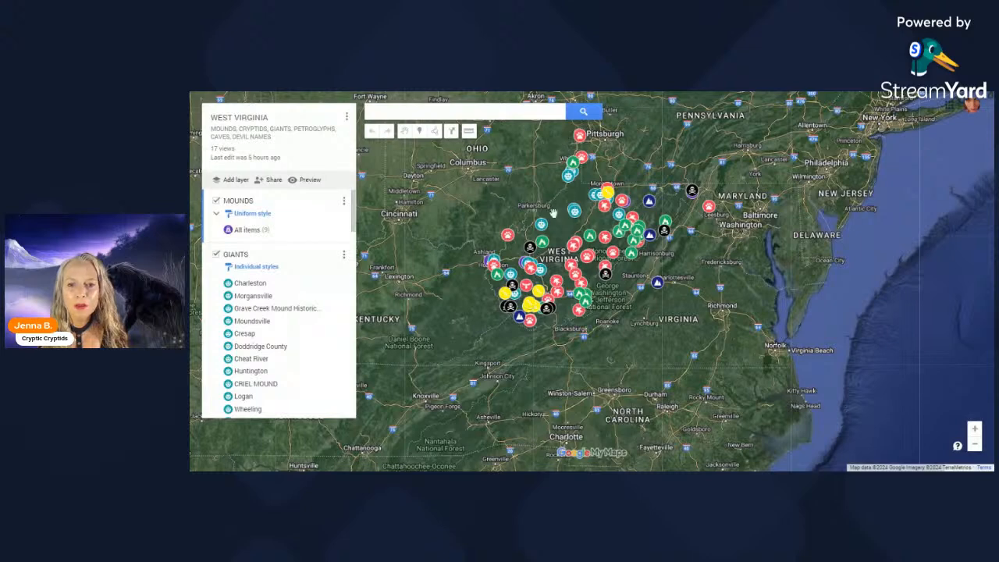
Step: Hide the DEVIL NAMES and CAVES layers on the WEST VIRGINIA map
{"action": "left_click_drag", "start_coordinate": [639, 330], "coordinate": [776, 360]}
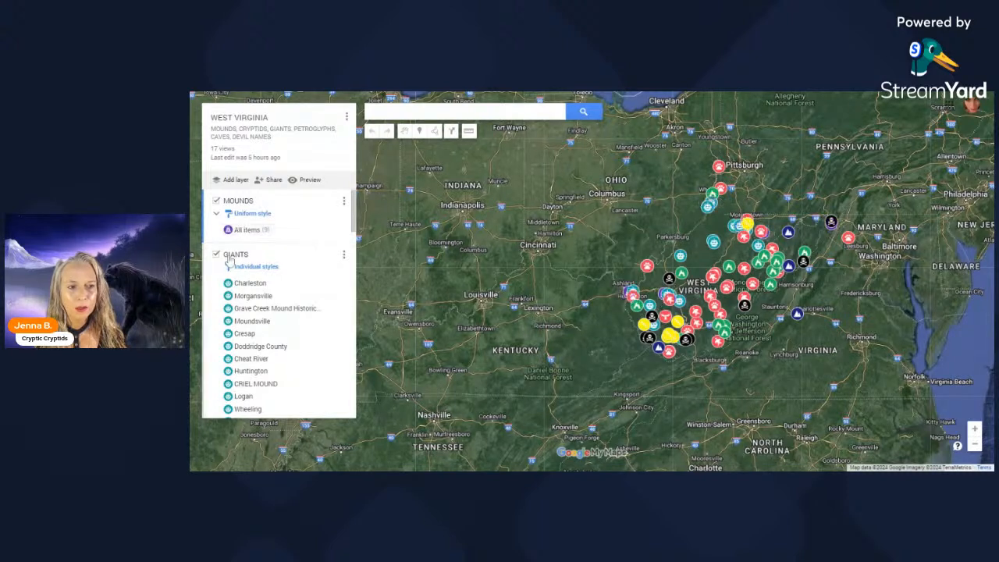
{"action": "left_click_drag", "start_coordinate": [353, 209], "coordinate": [362, 278]}
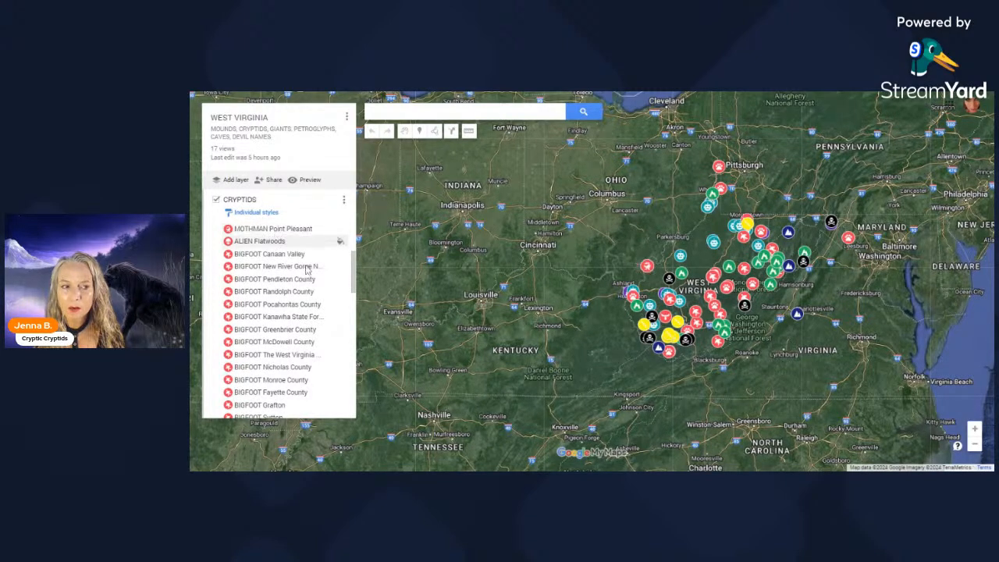
{"action": "left_click_drag", "start_coordinate": [354, 270], "coordinate": [360, 346]}
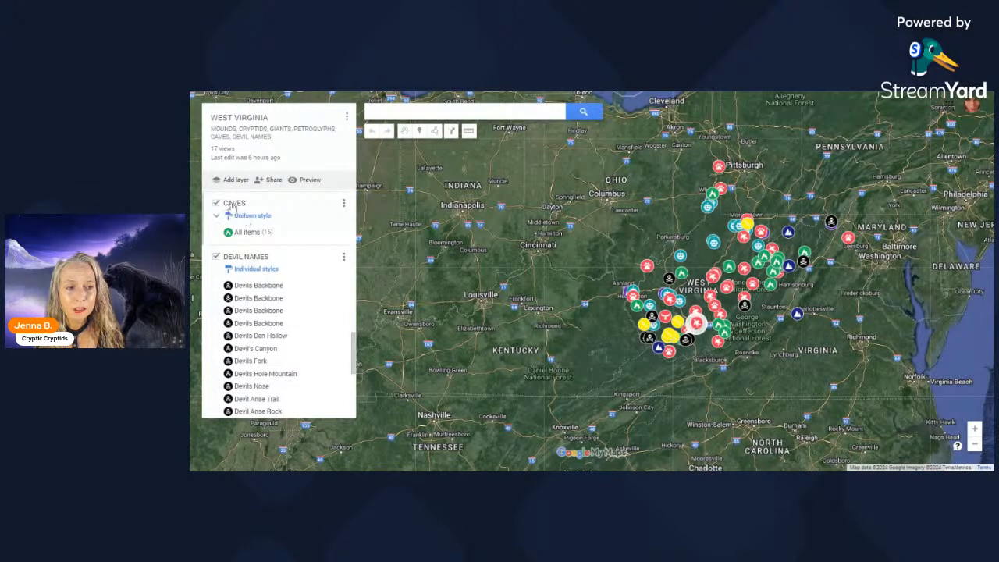
{"action": "left_click", "coordinate": [217, 259]}
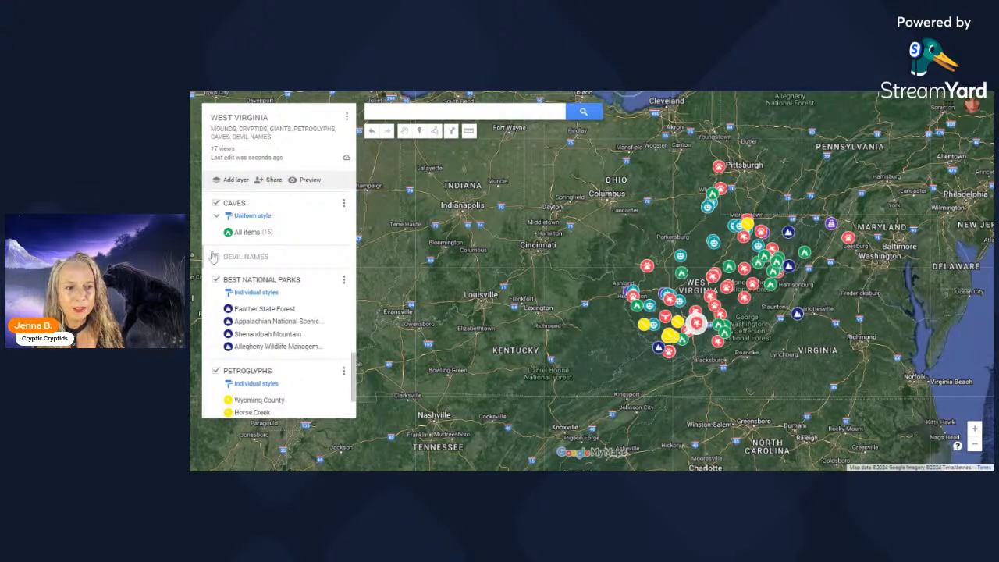
{"action": "left_click", "coordinate": [216, 203]}
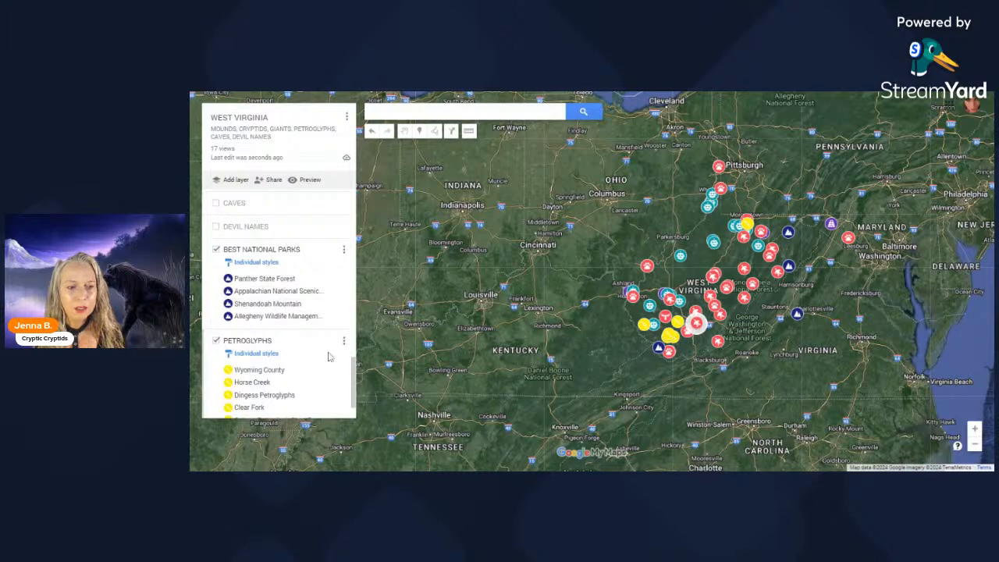
Step: Hide the PETROGLYPHS and BEST NATIONAL PARKS layers on the WEST VIRGINIA map
{"action": "scroll", "coordinate": [353, 355], "scroll_direction": "up", "scroll_amount": 3}
{"action": "left_click_drag", "start_coordinate": [356, 354], "coordinate": [363, 403]}
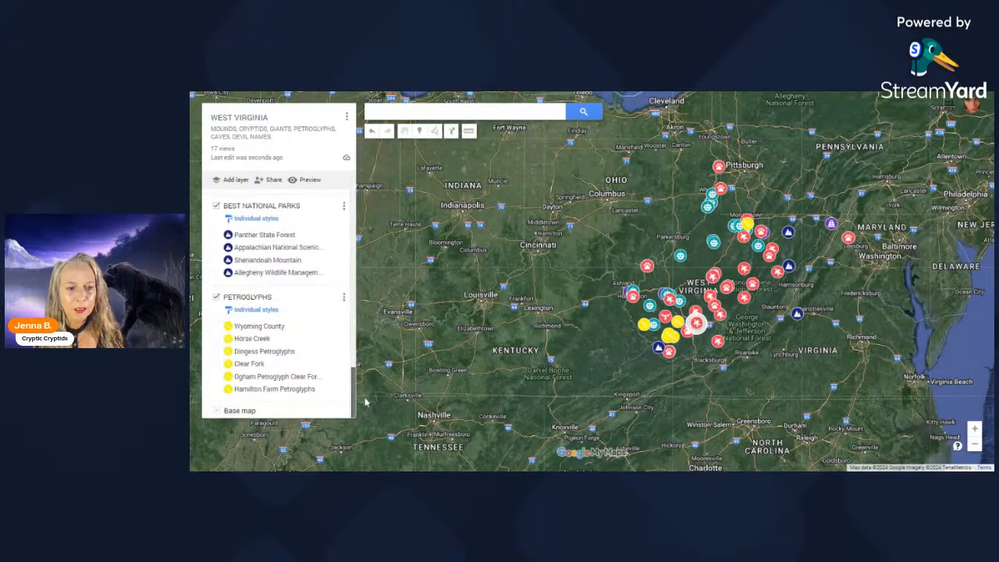
{"action": "left_click", "coordinate": [215, 298]}
{"action": "left_click", "coordinate": [216, 302]}
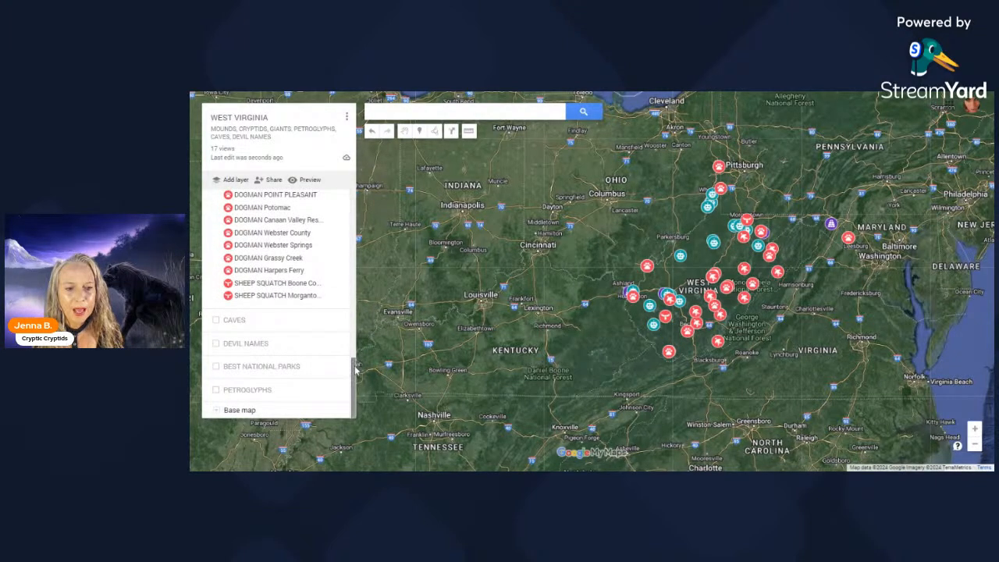
Step: Hide the GIANTS, CRYPTIDS and MOUNDS layers on the WEST VIRGINIA map
{"action": "left_click_drag", "start_coordinate": [353, 363], "coordinate": [361, 267]}
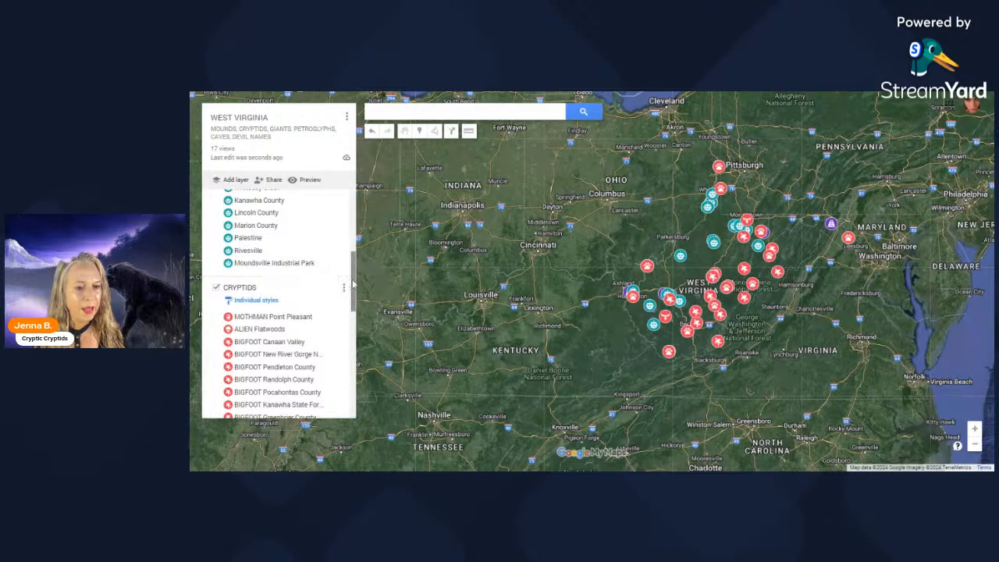
{"action": "scroll", "coordinate": [353, 286], "scroll_direction": "up", "scroll_amount": 5}
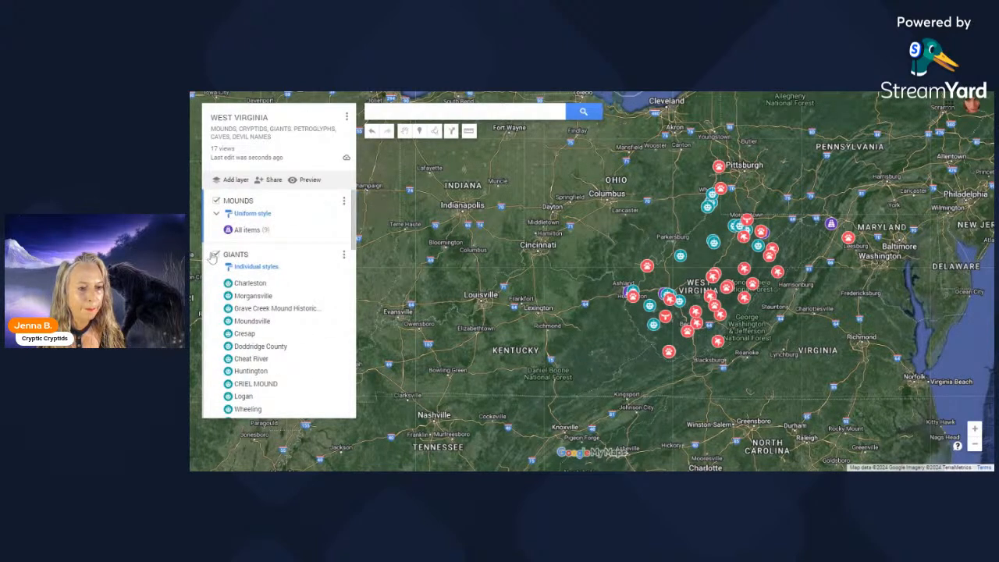
{"action": "left_click", "coordinate": [215, 255]}
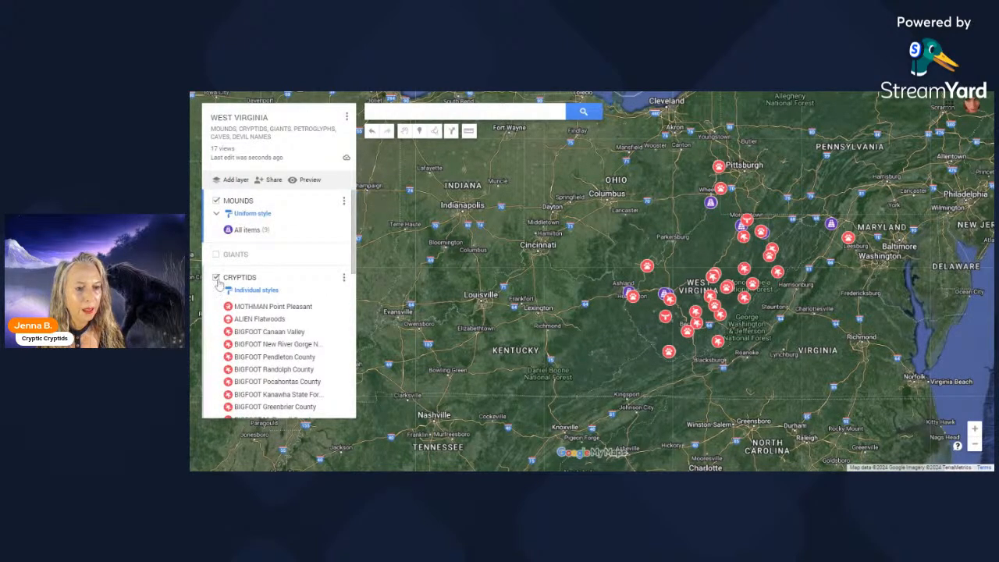
{"action": "left_click", "coordinate": [216, 277]}
{"action": "left_click", "coordinate": [216, 201]}
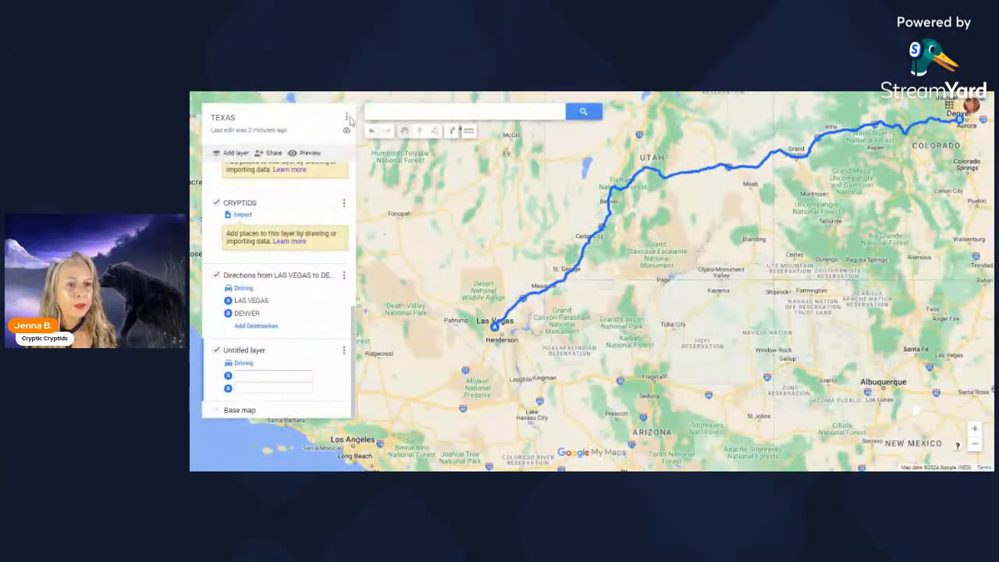
Step: From the TEXAS map, open the recent map 03 DESERT FINDS
{"action": "left_click", "coordinate": [346, 118]}
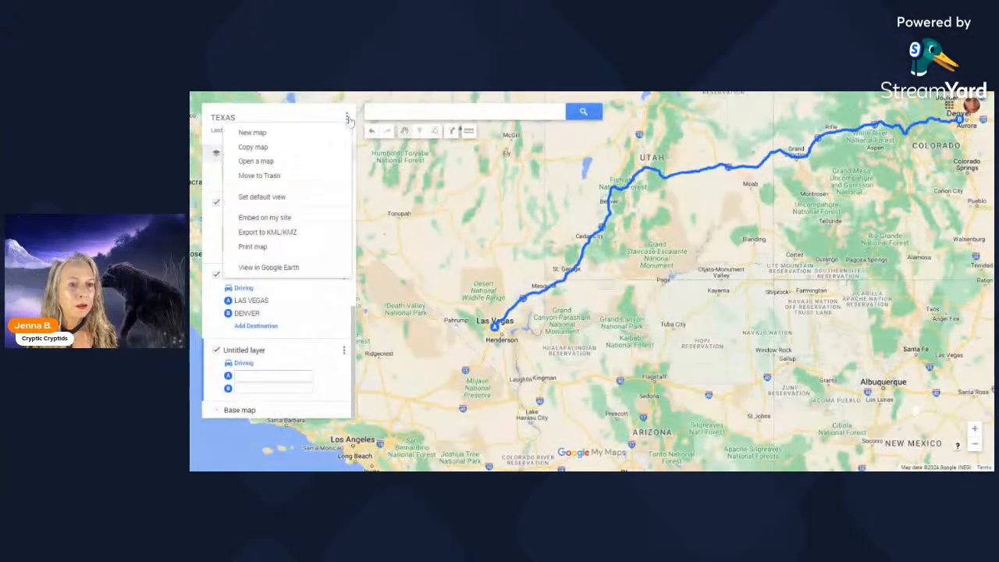
{"action": "left_click", "coordinate": [283, 164]}
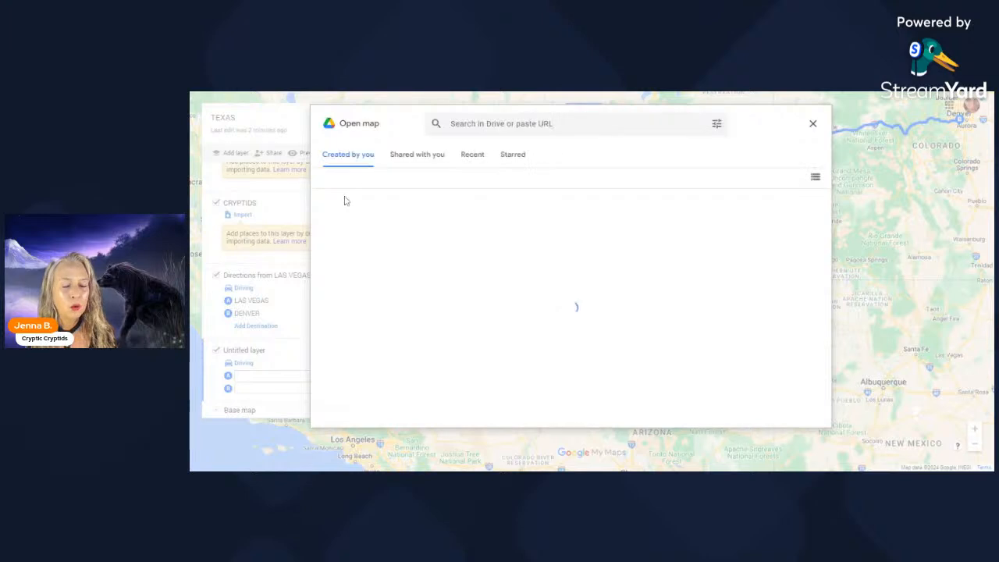
{"action": "left_click", "coordinate": [472, 157]}
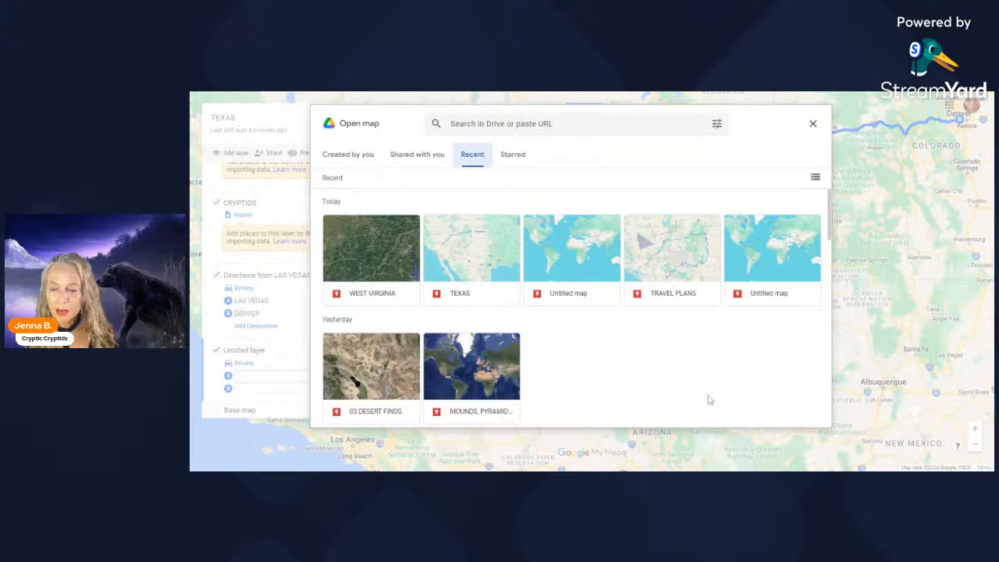
{"action": "left_click", "coordinate": [376, 377]}
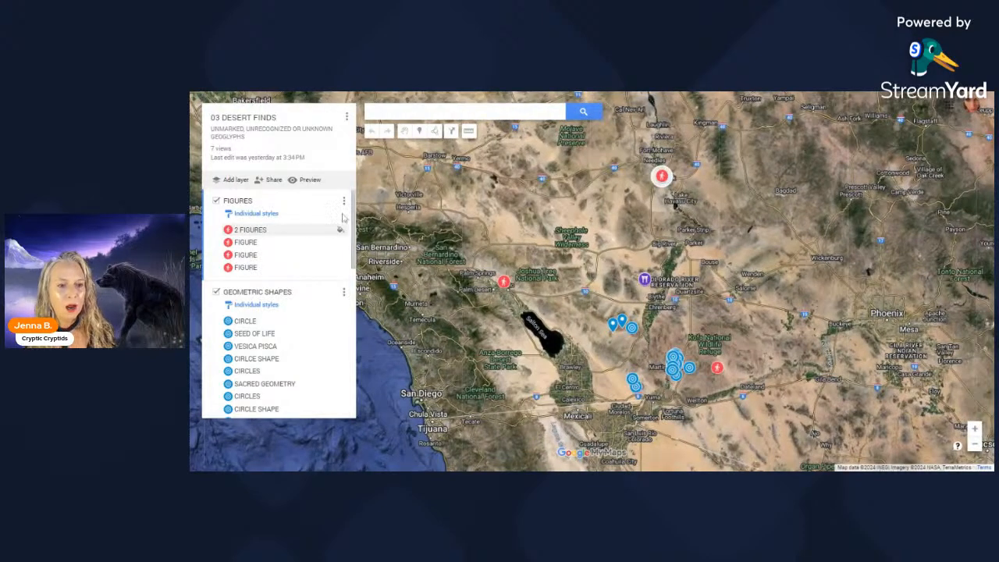
Step: Show the details of the 2 FIGURES placemark and examine its location along the California–Arizona border
{"action": "left_click", "coordinate": [242, 232]}
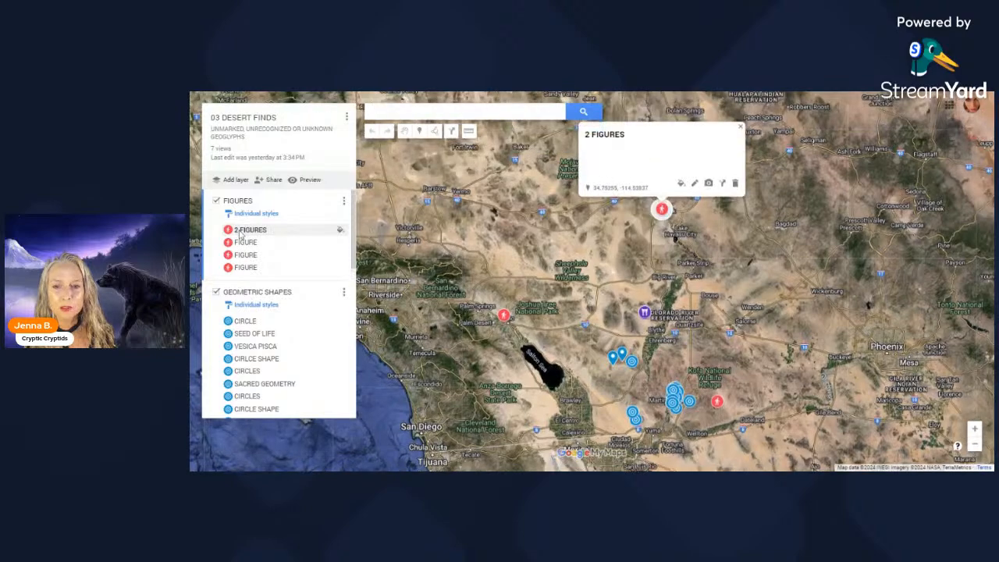
{"action": "left_click", "coordinate": [975, 430]}
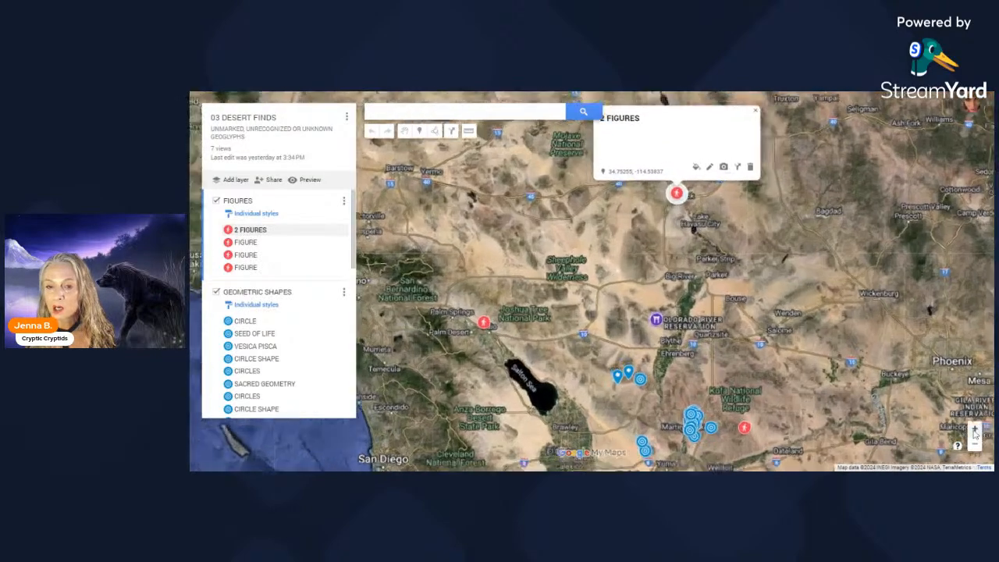
{"action": "left_click", "coordinate": [974, 430]}
{"action": "left_click", "coordinate": [975, 430]}
{"action": "left_click_drag", "start_coordinate": [769, 161], "coordinate": [531, 424]}
{"action": "left_click_drag", "start_coordinate": [787, 225], "coordinate": [557, 460]}
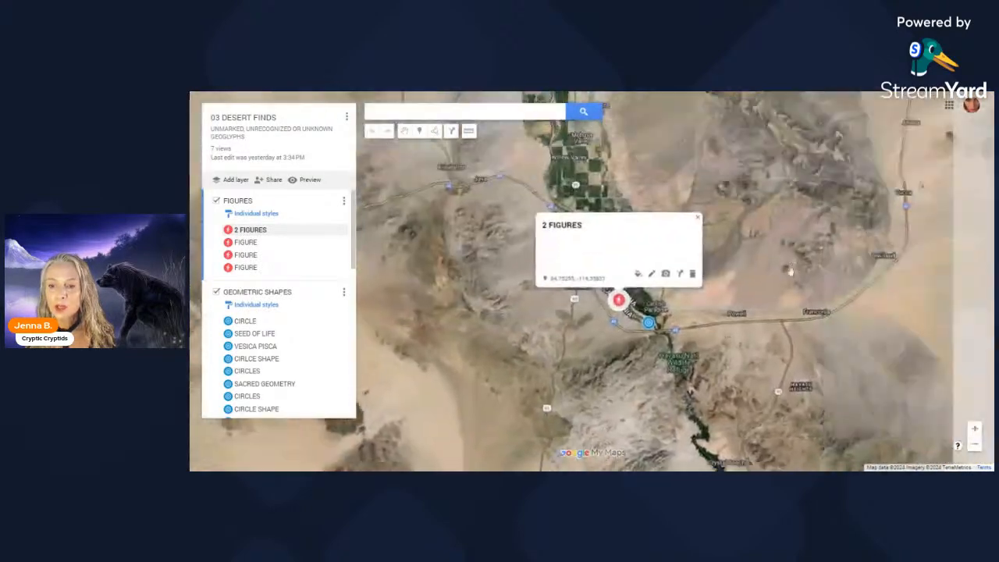
{"action": "left_click_drag", "start_coordinate": [713, 317], "coordinate": [798, 271]}
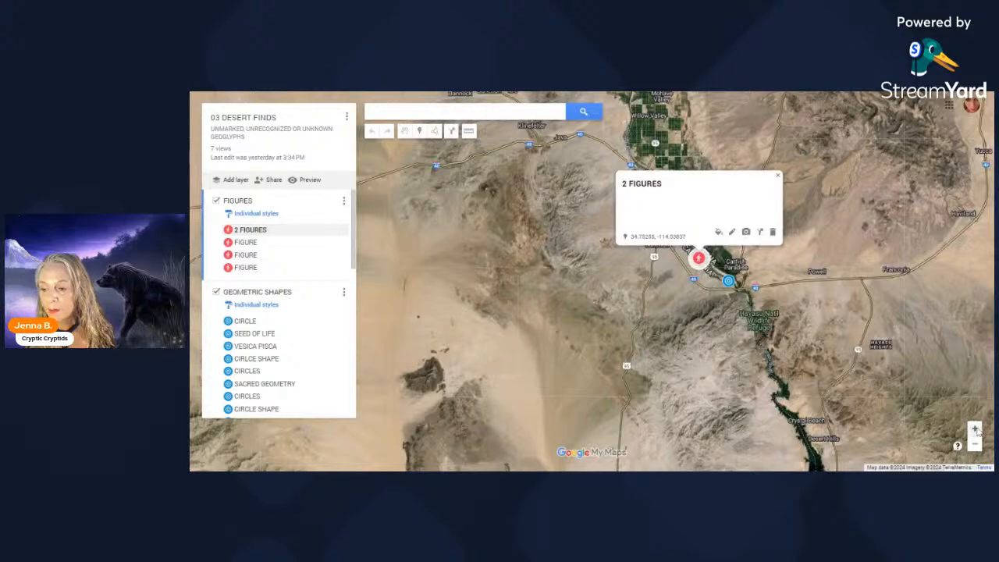
{"action": "left_click", "coordinate": [976, 431]}
{"action": "left_click", "coordinate": [976, 430]}
{"action": "left_click", "coordinate": [976, 430]}
{"action": "left_click_drag", "start_coordinate": [871, 224], "coordinate": [315, 343]}
{"action": "left_click_drag", "start_coordinate": [836, 249], "coordinate": [631, 275]}
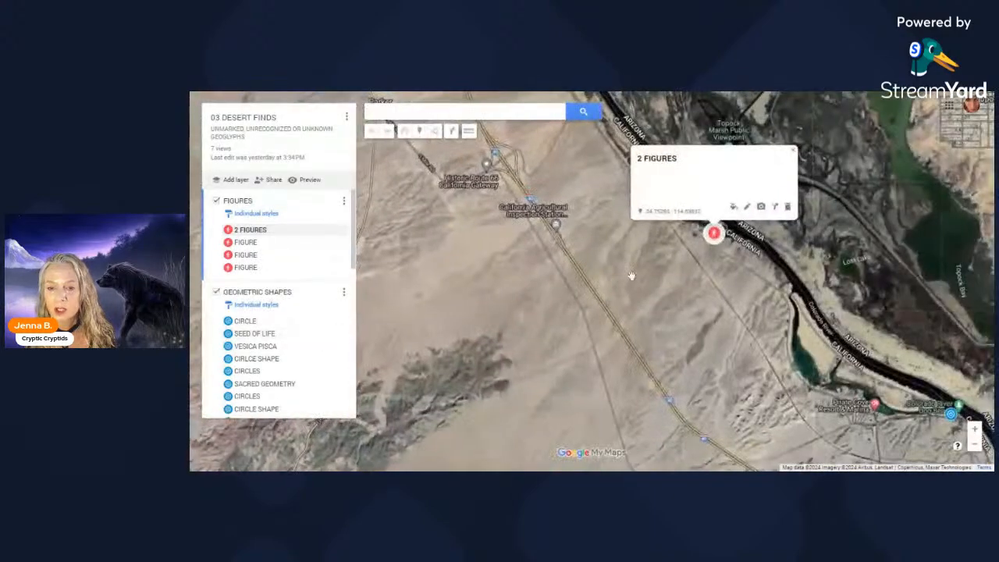
Step: Close the 2 FIGURES details and inspect the ground around its marker at close range for geoglyphs
{"action": "left_click", "coordinate": [772, 164]}
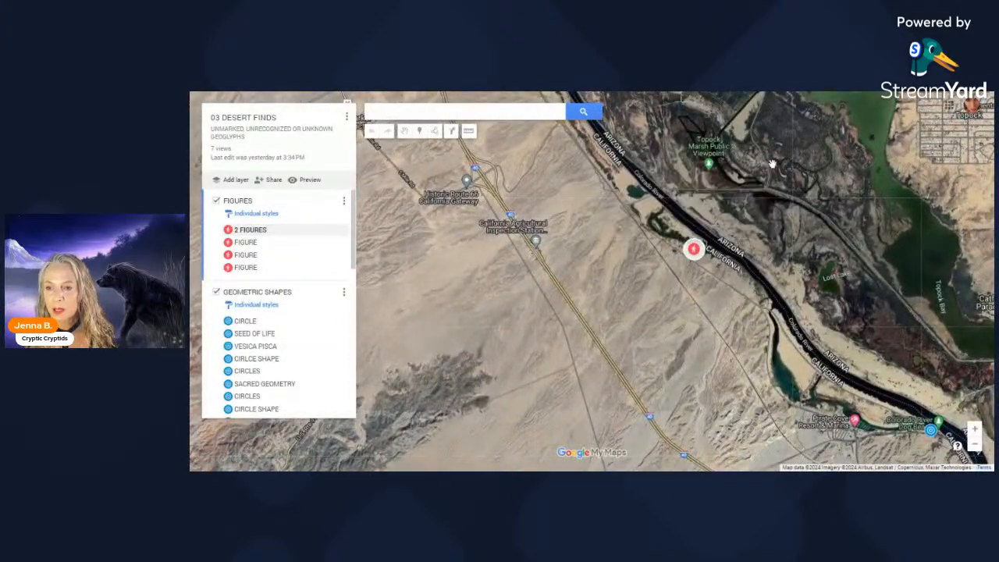
{"action": "left_click", "coordinate": [975, 429]}
{"action": "left_click", "coordinate": [975, 429]}
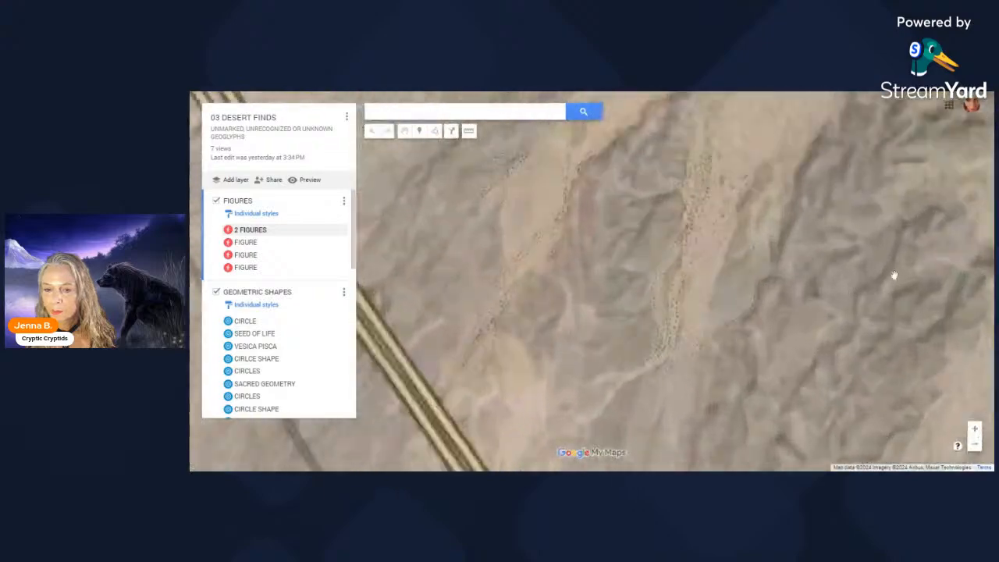
{"action": "left_click", "coordinate": [975, 429]}
{"action": "left_click_drag", "start_coordinate": [883, 305], "coordinate": [515, 417]}
{"action": "left_click_drag", "start_coordinate": [815, 290], "coordinate": [573, 361]}
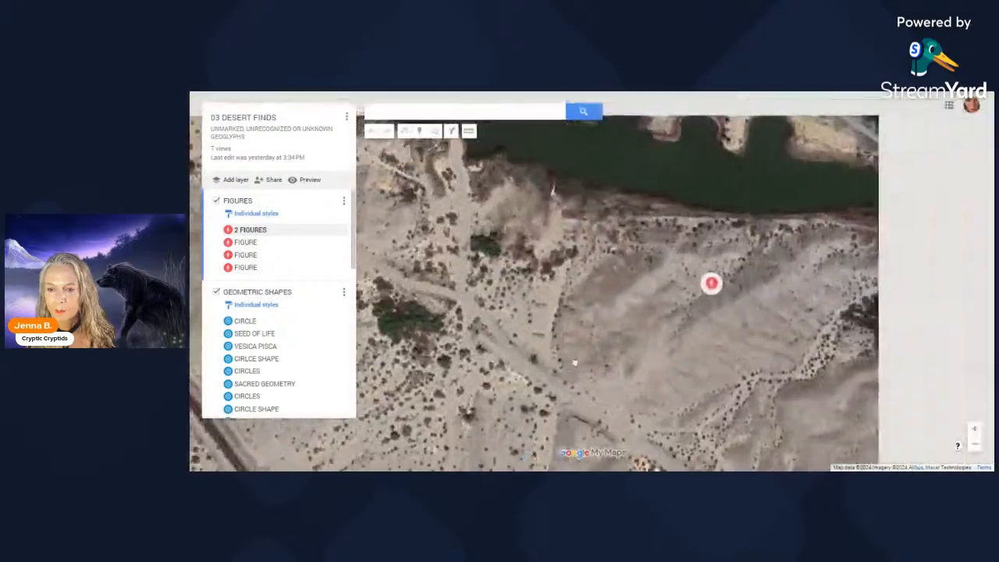
{"action": "left_click", "coordinate": [979, 429]}
{"action": "left_click", "coordinate": [978, 430]}
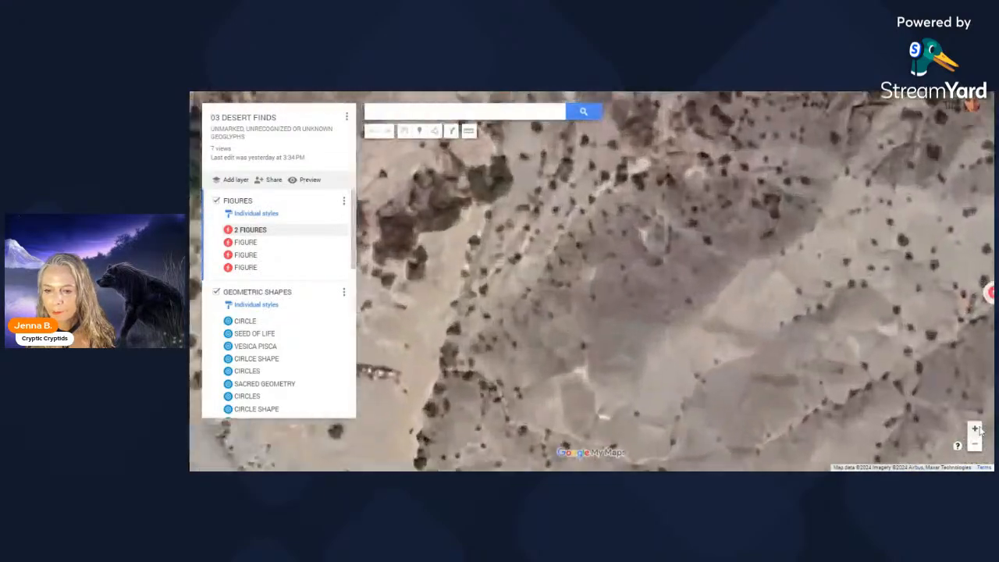
{"action": "left_click_drag", "start_coordinate": [861, 351], "coordinate": [490, 355]}
{"action": "left_click_drag", "start_coordinate": [776, 355], "coordinate": [899, 325]}
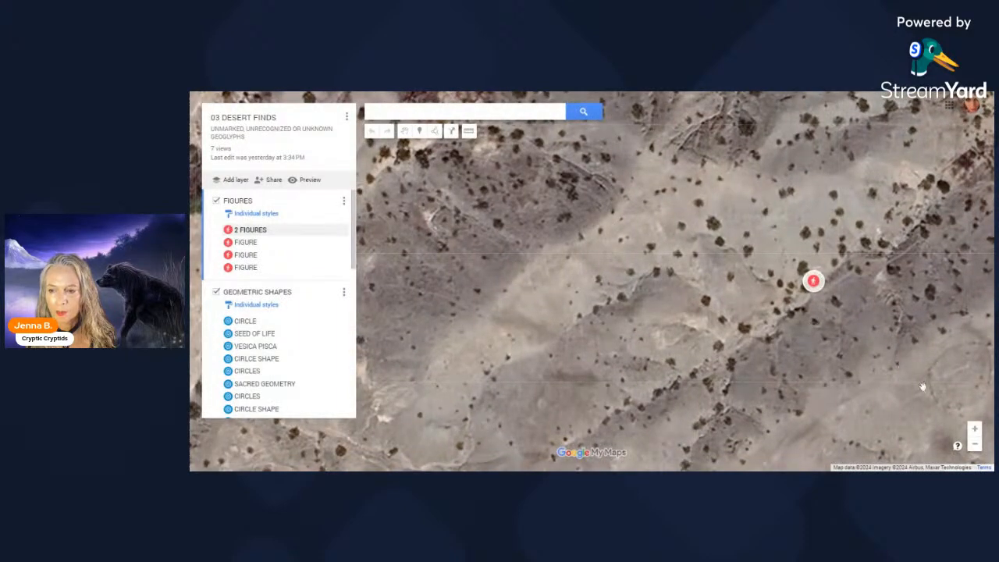
{"action": "left_click_drag", "start_coordinate": [937, 408], "coordinate": [600, 309]}
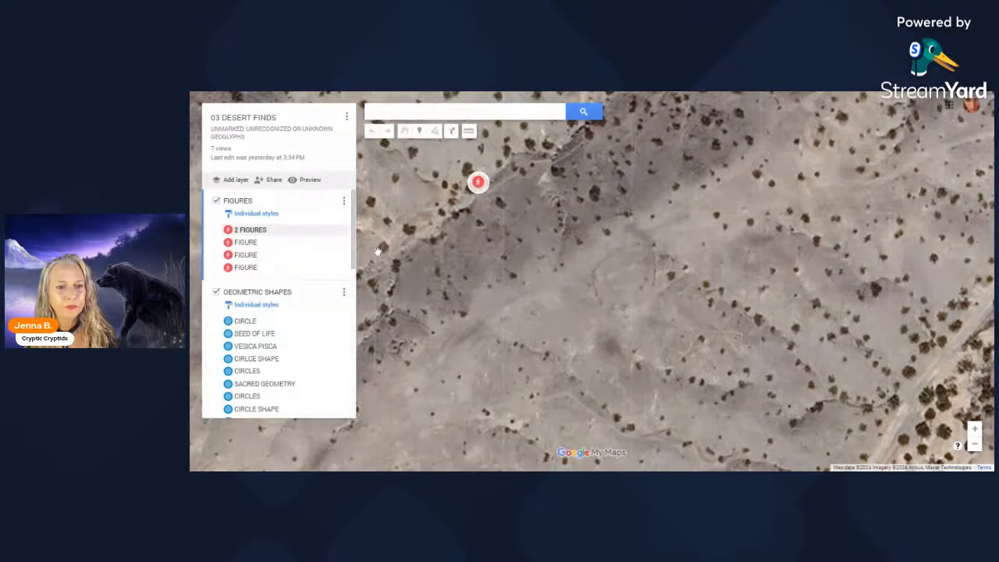
Step: Show the first FIGURE placemark in the FIGURES layer, close its details and inspect the surrounding ground shapes
{"action": "left_click", "coordinate": [256, 244]}
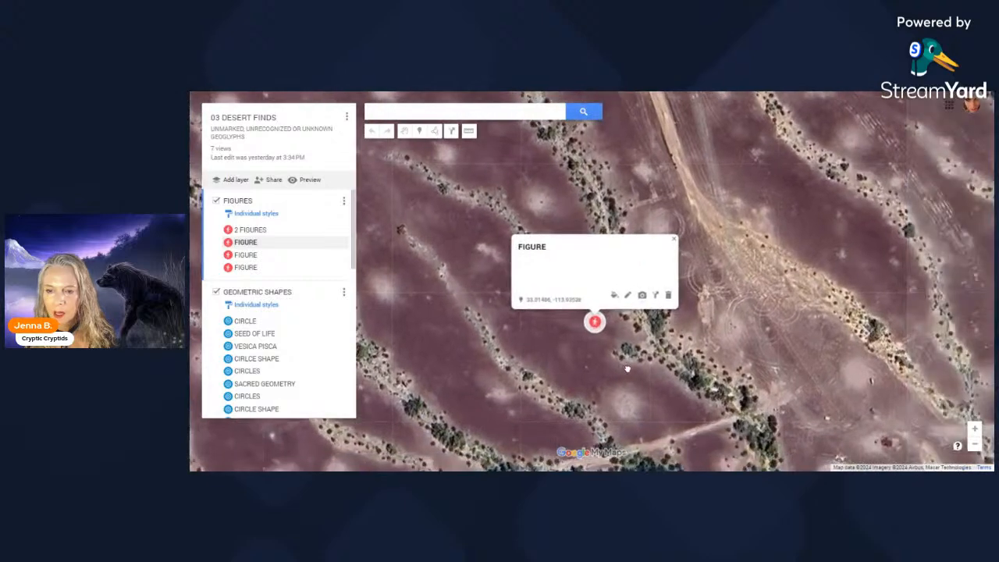
{"action": "left_click", "coordinate": [642, 233]}
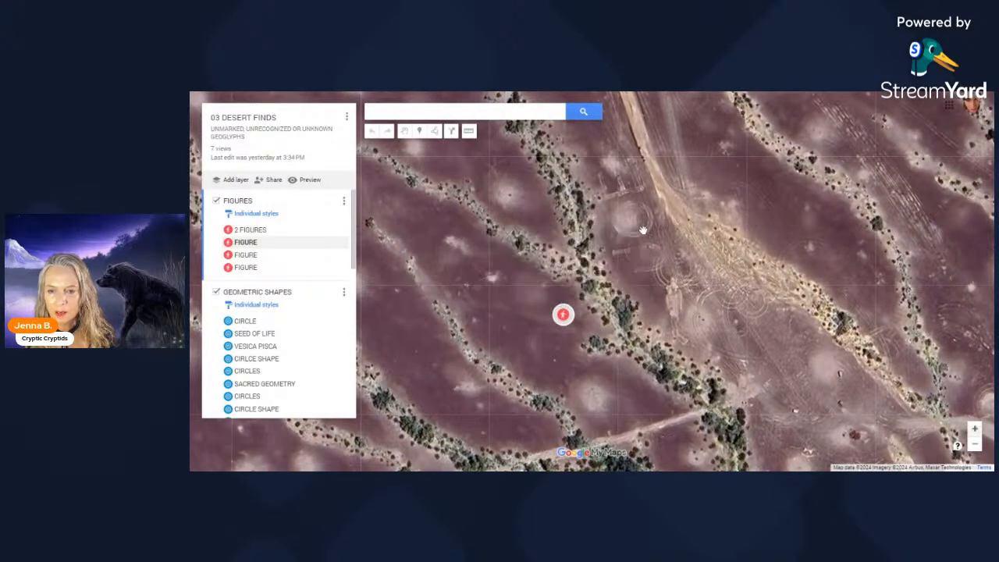
{"action": "left_click_drag", "start_coordinate": [734, 350], "coordinate": [737, 328]}
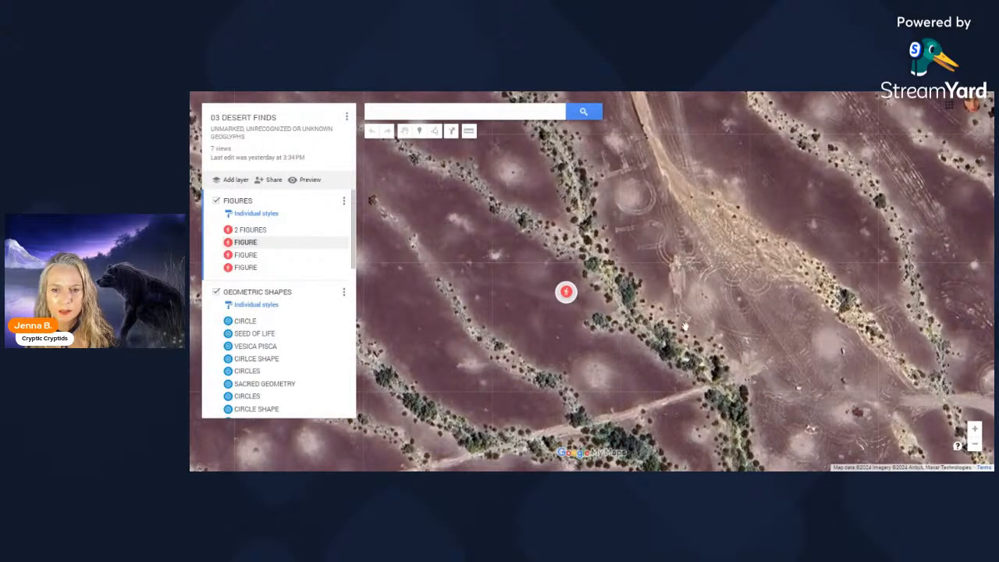
Step: Show the second FIGURE placemark in the FIGURES layer and inspect the ground around its marker at close range
{"action": "left_click", "coordinate": [246, 255]}
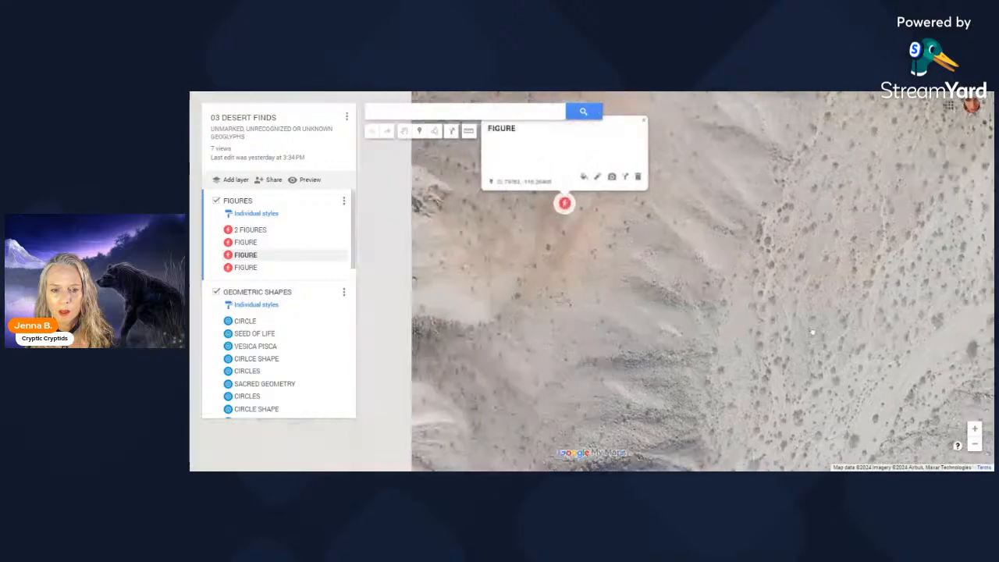
{"action": "left_click_drag", "start_coordinate": [678, 328], "coordinate": [718, 352]}
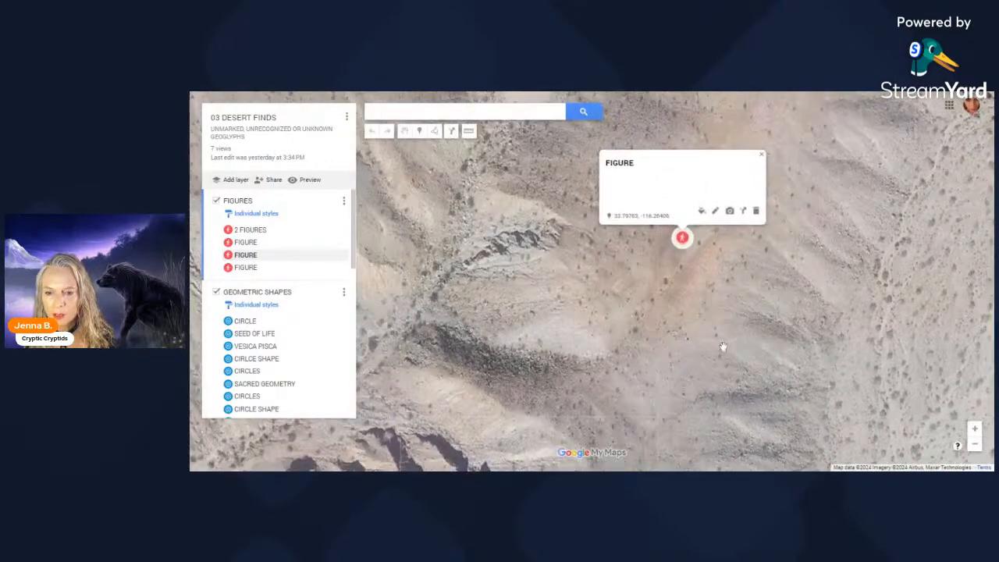
{"action": "double_click", "coordinate": [975, 430]}
{"action": "left_click_drag", "start_coordinate": [914, 326], "coordinate": [615, 406]}
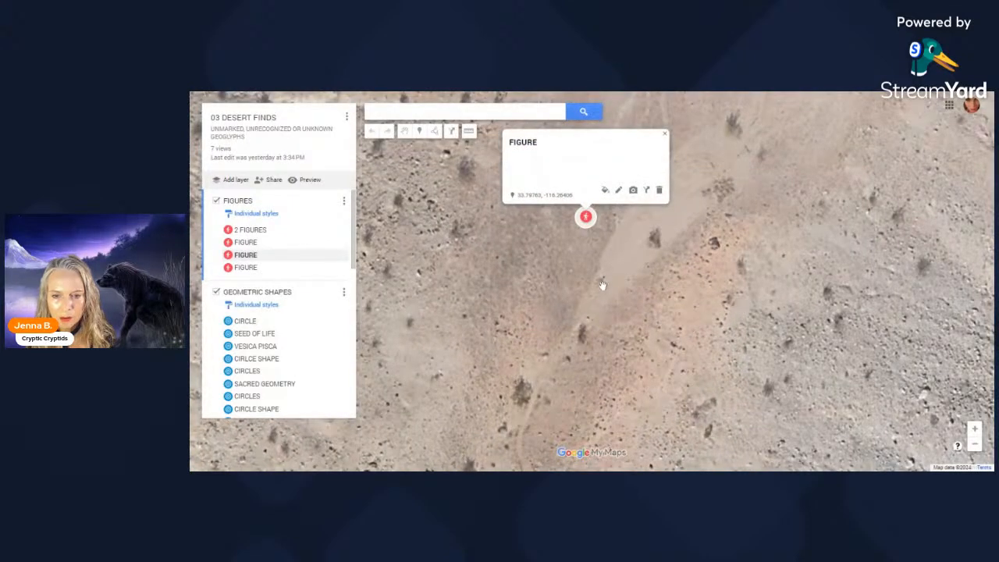
{"action": "left_click_drag", "start_coordinate": [604, 304], "coordinate": [625, 276]}
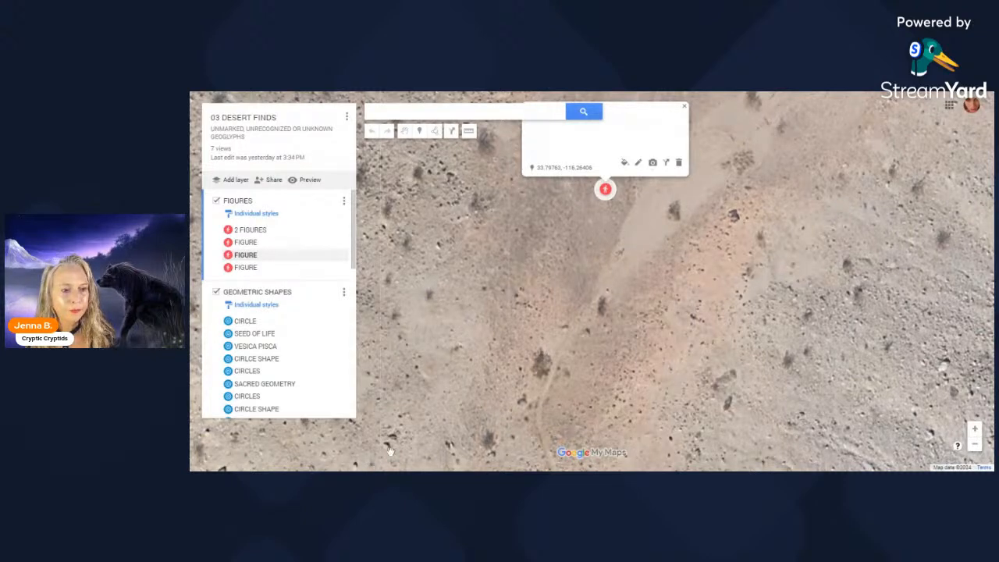
Step: Show the third FIGURE placemark in the FIGURES layer and inspect the tracks and ground just south of it
{"action": "left_click", "coordinate": [246, 267]}
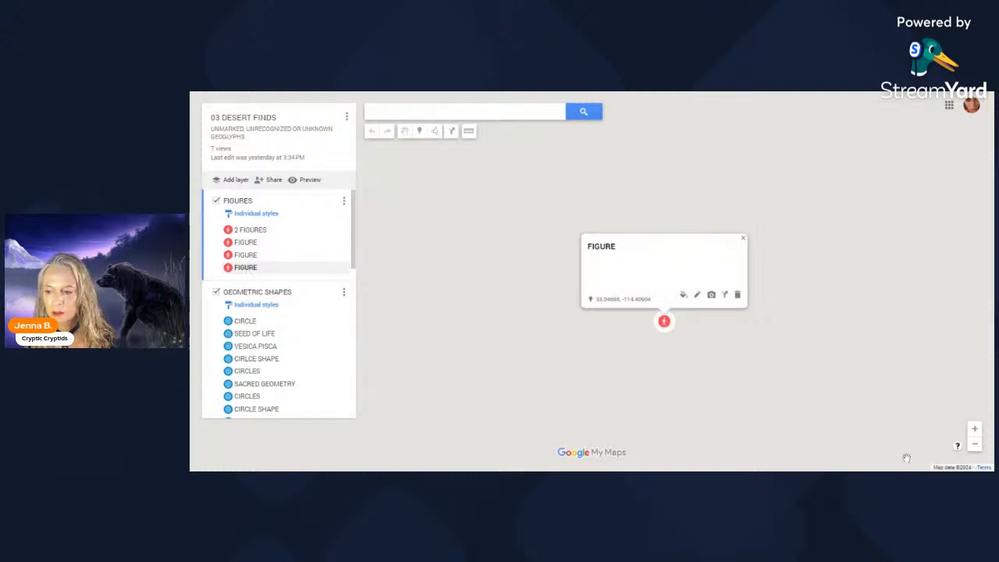
{"action": "left_click", "coordinate": [975, 446]}
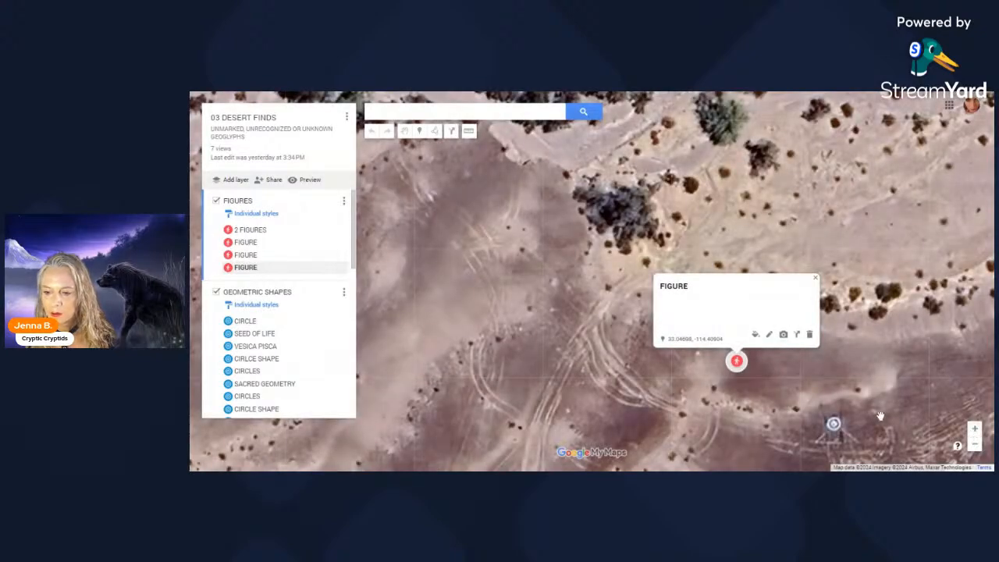
{"action": "mouse_move", "coordinate": [880, 417]}
{"action": "left_mouse_down"}
{"action": "mouse_move", "coordinate": [783, 257]}
{"action": "mouse_move", "coordinate": [754, 230]}
{"action": "left_mouse_up"}
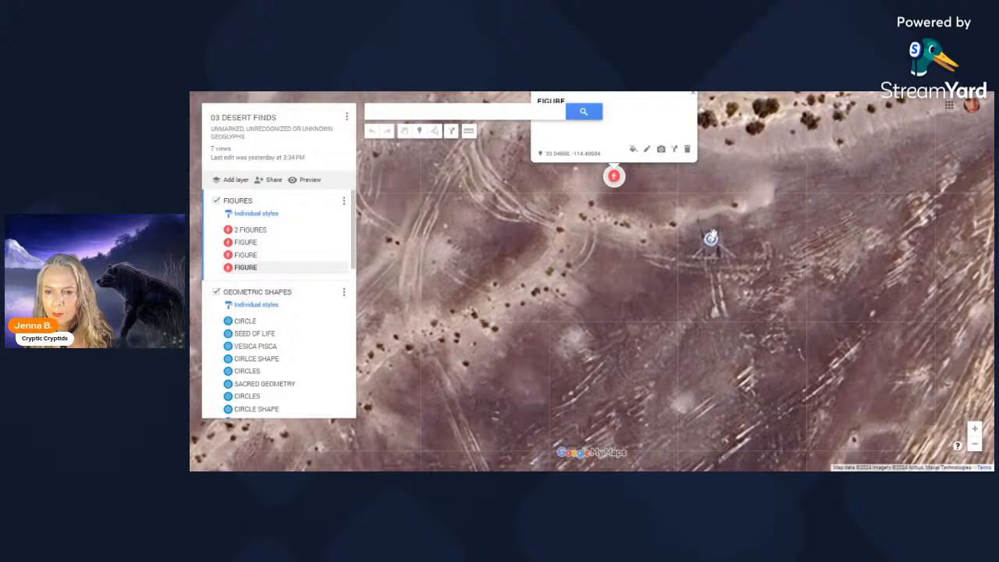
Step: Show the CIRCLE placemark in the GEOMETRIC SHAPES layer, bring the ringed formation beside it into view and close its details
{"action": "left_click", "coordinate": [250, 322]}
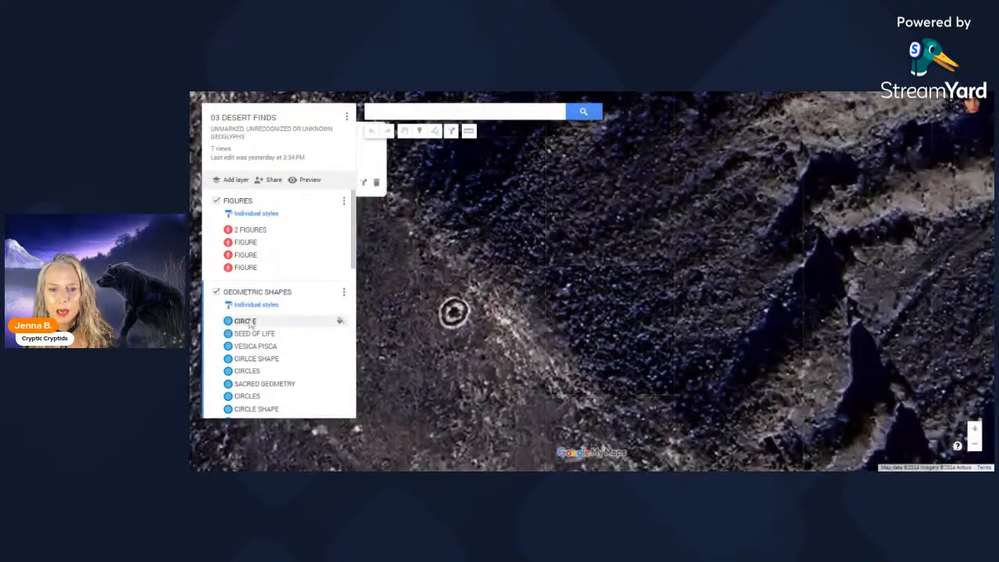
{"action": "left_click_drag", "start_coordinate": [559, 381], "coordinate": [753, 326]}
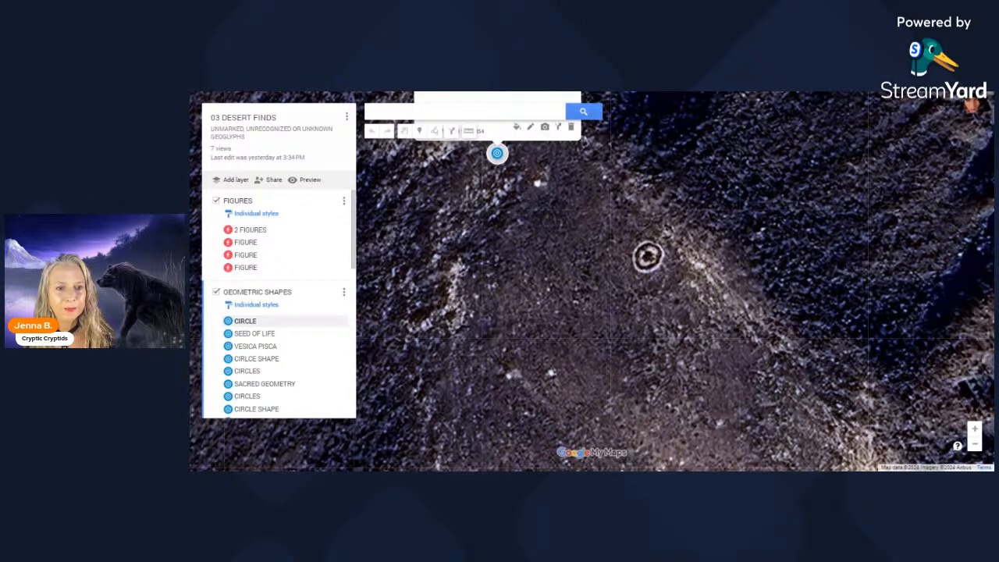
{"action": "left_click", "coordinate": [397, 185]}
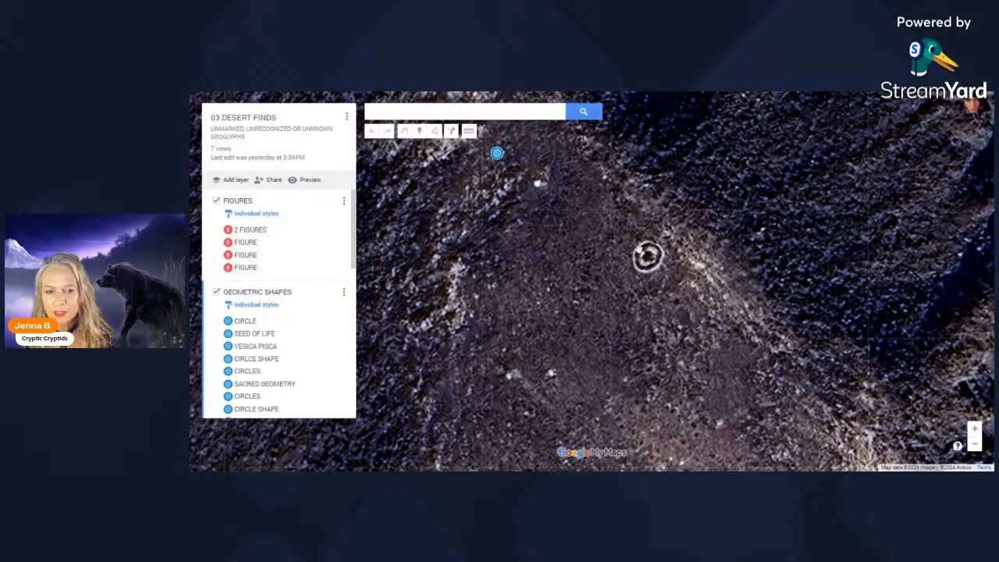
Step: Examine the wider mountain terrain around the CIRCLE marker, then return to a close view of the ringed formation
{"action": "left_click", "coordinate": [975, 444]}
{"action": "left_click", "coordinate": [974, 444]}
{"action": "left_click", "coordinate": [975, 444]}
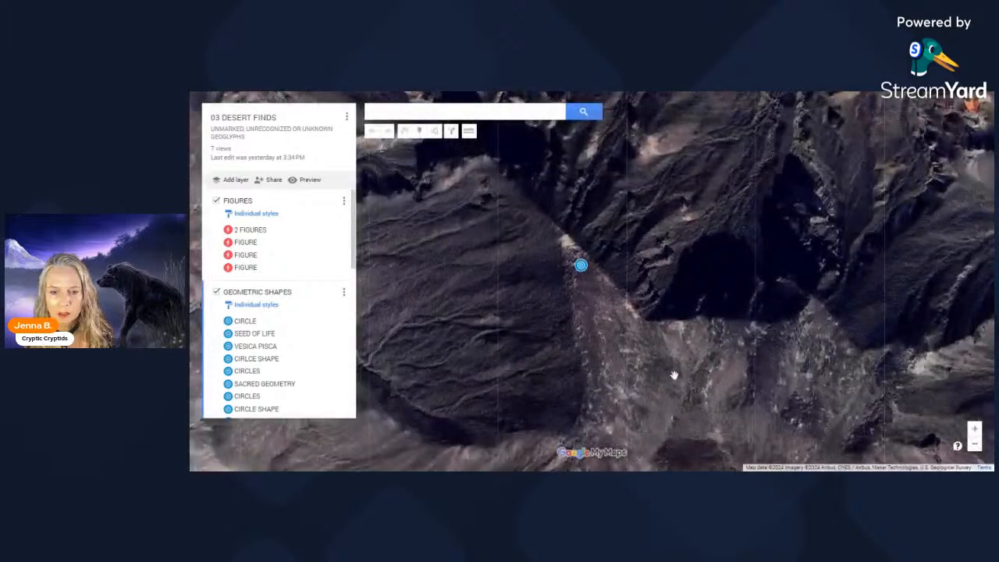
{"action": "left_click_drag", "start_coordinate": [676, 375], "coordinate": [731, 343]}
{"action": "left_click_drag", "start_coordinate": [664, 287], "coordinate": [716, 297]}
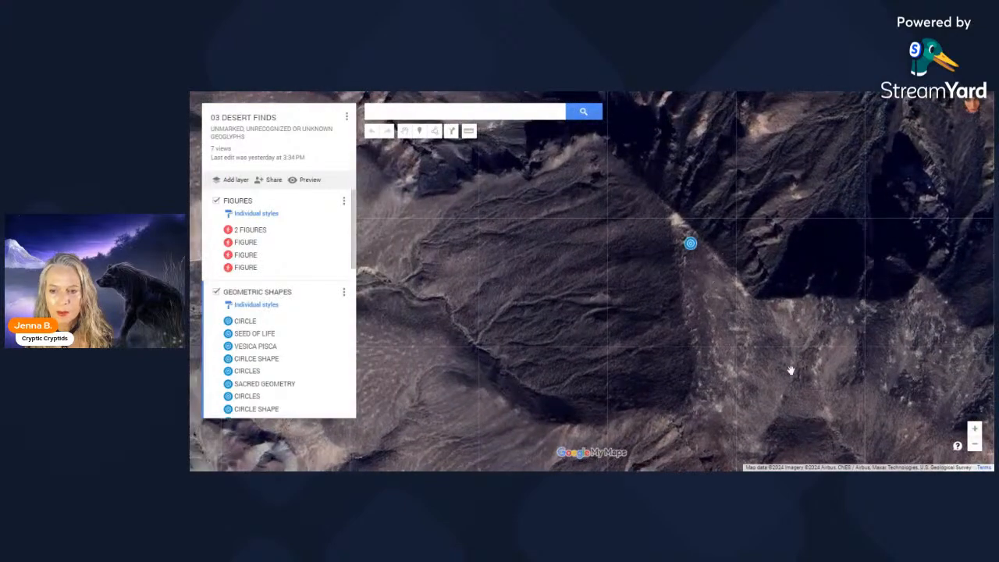
{"action": "left_click", "coordinate": [974, 429]}
{"action": "left_click", "coordinate": [975, 429]}
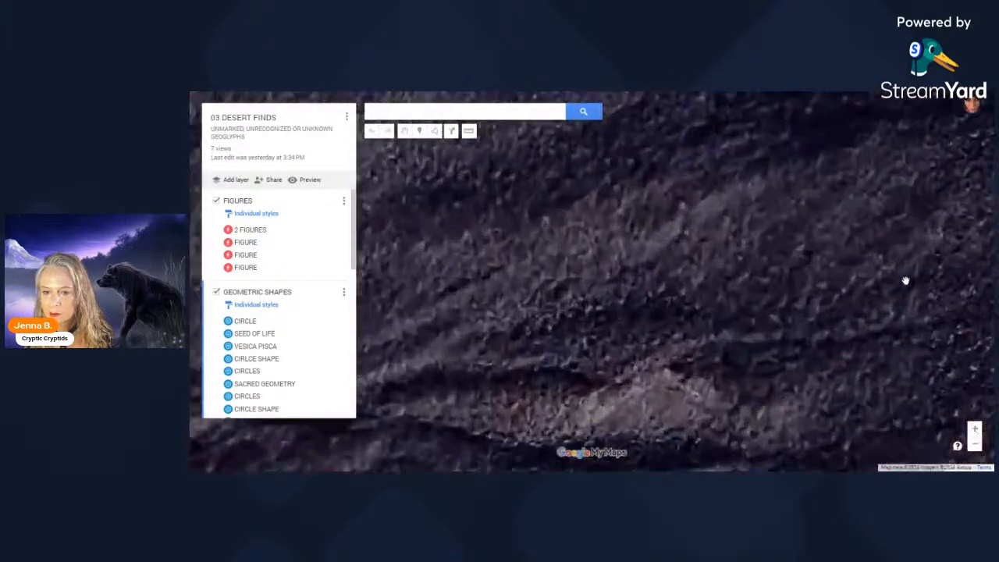
{"action": "left_click_drag", "start_coordinate": [906, 282], "coordinate": [272, 366]}
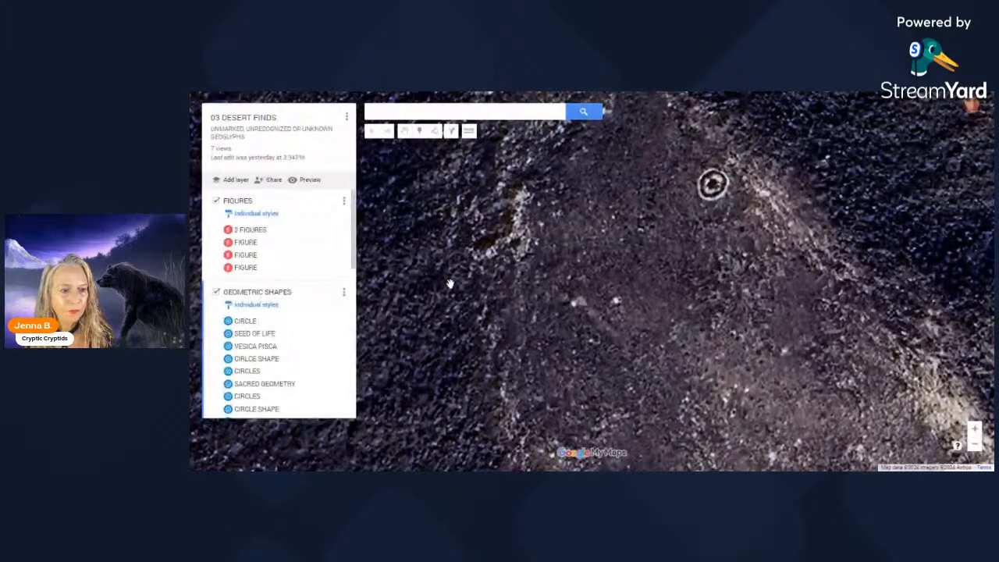
Step: Show the SEED OF LIFE placemark near National Trails Hwy and inspect the circular shape beside its marker at closer range
{"action": "left_click", "coordinate": [270, 337]}
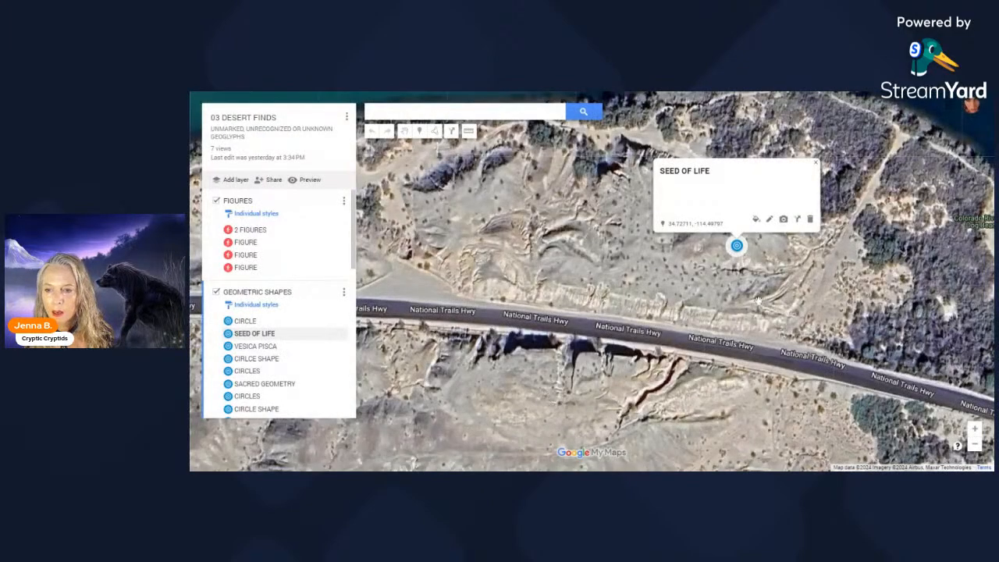
{"action": "left_click", "coordinate": [974, 429]}
{"action": "left_click_drag", "start_coordinate": [865, 306], "coordinate": [796, 357]}
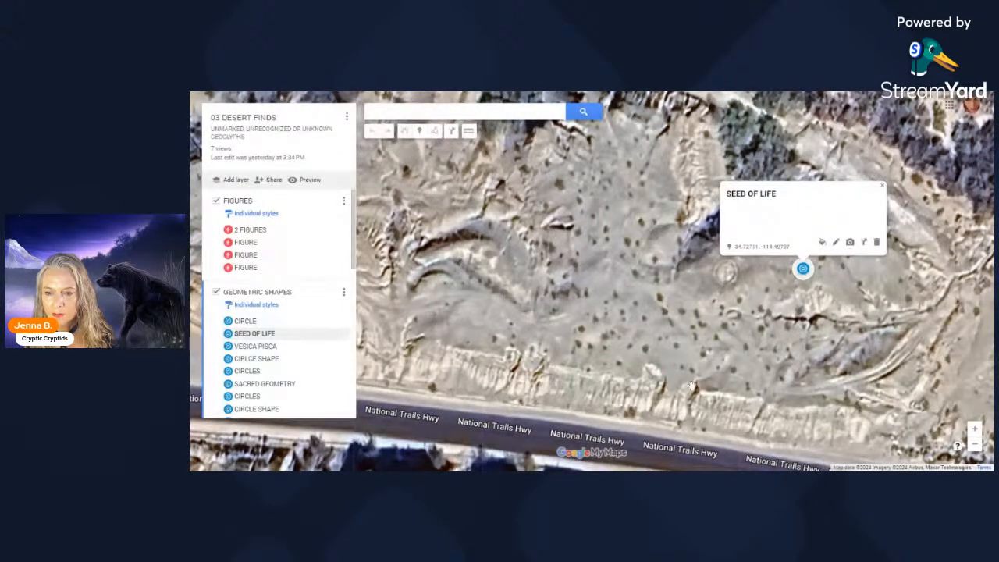
Step: Show the VESICA PISCA placemark and inspect the large circular geoglyph west of its marker at close range
{"action": "left_click", "coordinate": [279, 349]}
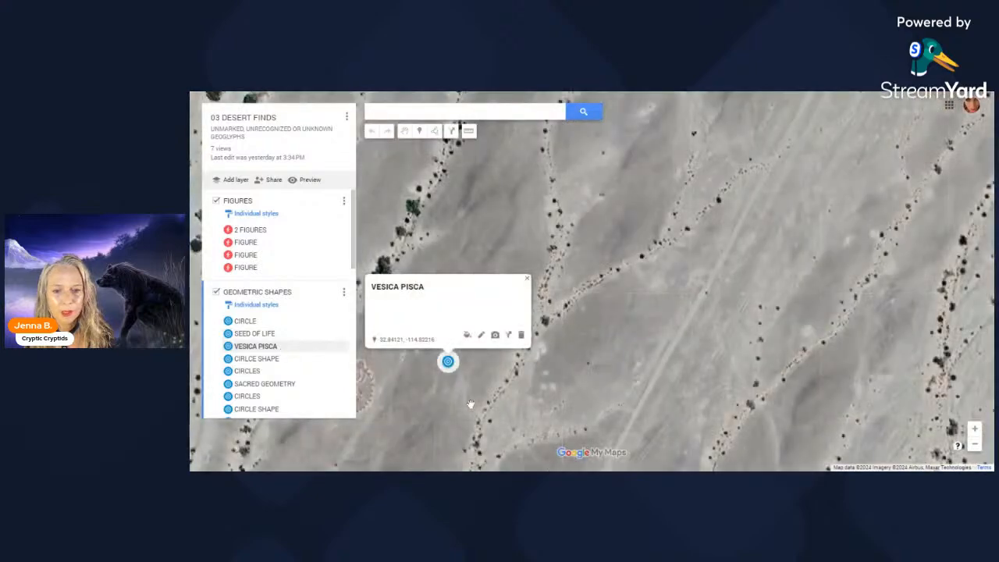
{"action": "mouse_move", "coordinate": [515, 389]}
{"action": "left_mouse_down"}
{"action": "mouse_move", "coordinate": [676, 369]}
{"action": "mouse_move", "coordinate": [838, 317]}
{"action": "mouse_move", "coordinate": [846, 280]}
{"action": "left_mouse_up"}
{"action": "left_click_drag", "start_coordinate": [680, 357], "coordinate": [713, 323]}
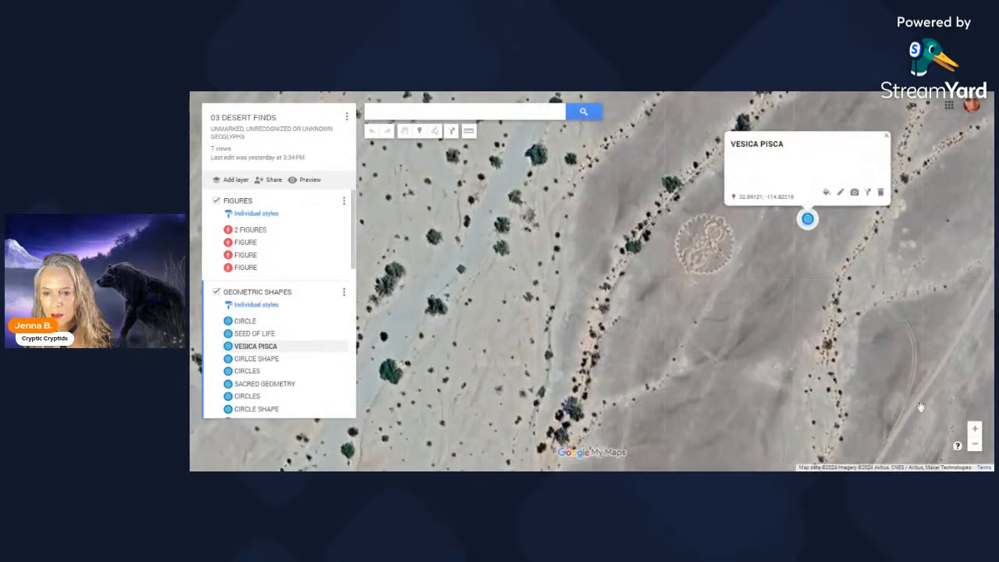
{"action": "left_click", "coordinate": [974, 429]}
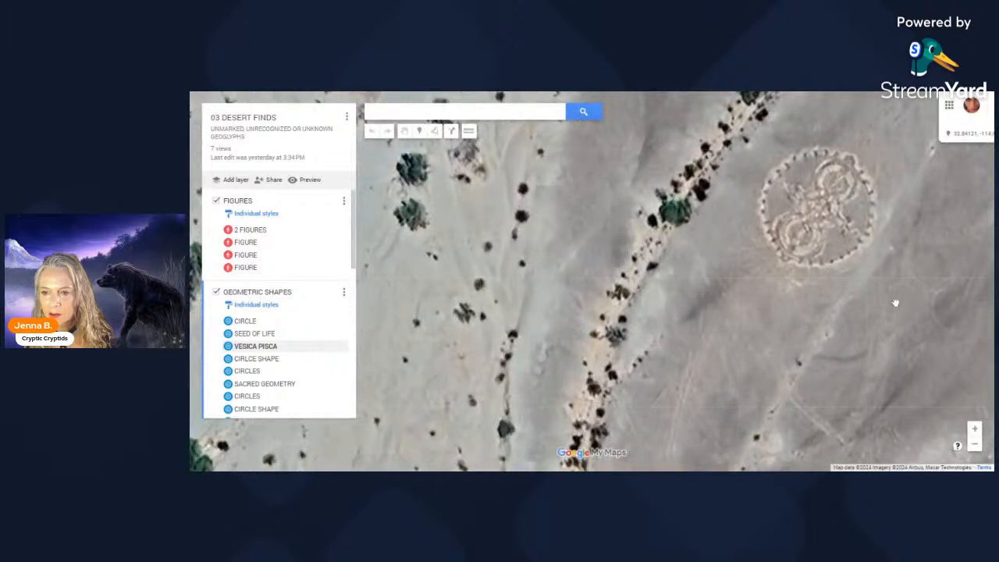
{"action": "left_click_drag", "start_coordinate": [895, 303], "coordinate": [771, 354]}
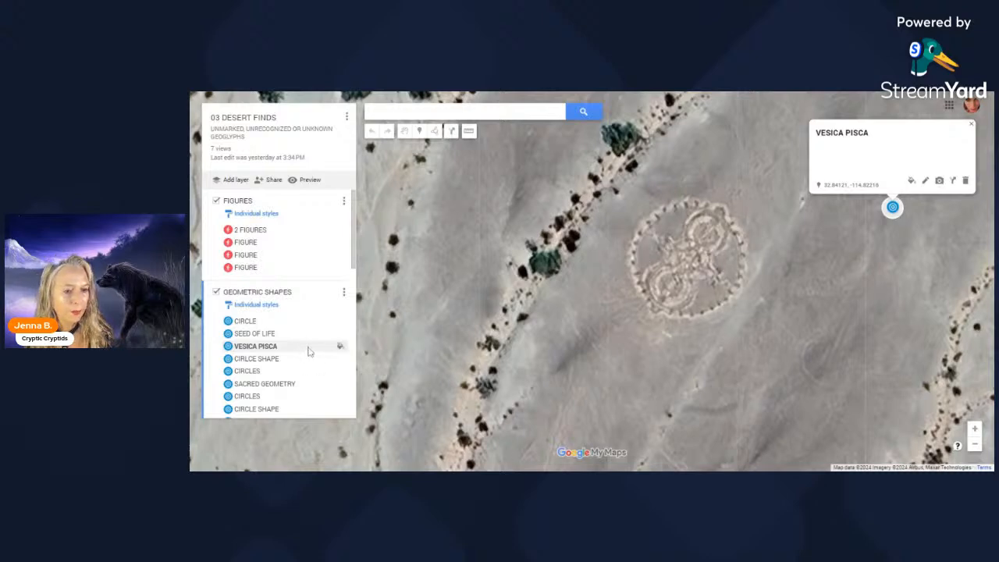
Step: Show the CIRLCE SHAPE placemark and inspect the small ring on the ground southwest of its marker
{"action": "left_click", "coordinate": [273, 360]}
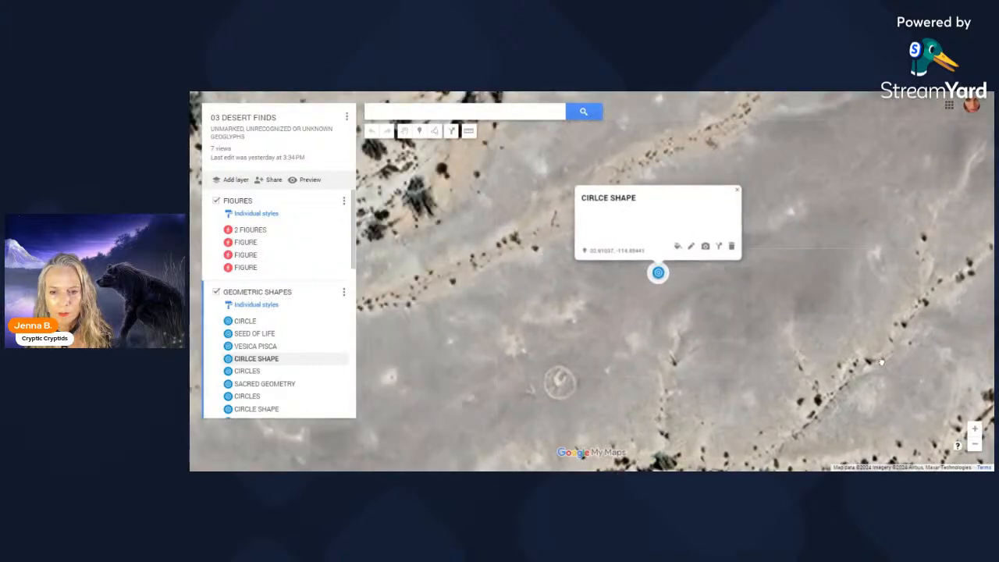
{"action": "left_click_drag", "start_coordinate": [602, 373], "coordinate": [725, 271]}
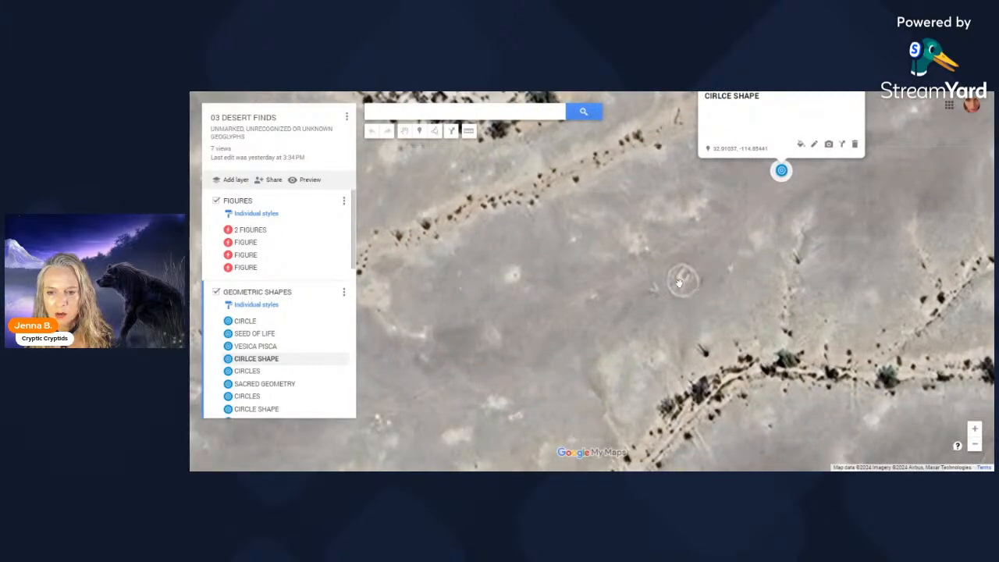
{"action": "left_click_drag", "start_coordinate": [656, 358], "coordinate": [582, 327]}
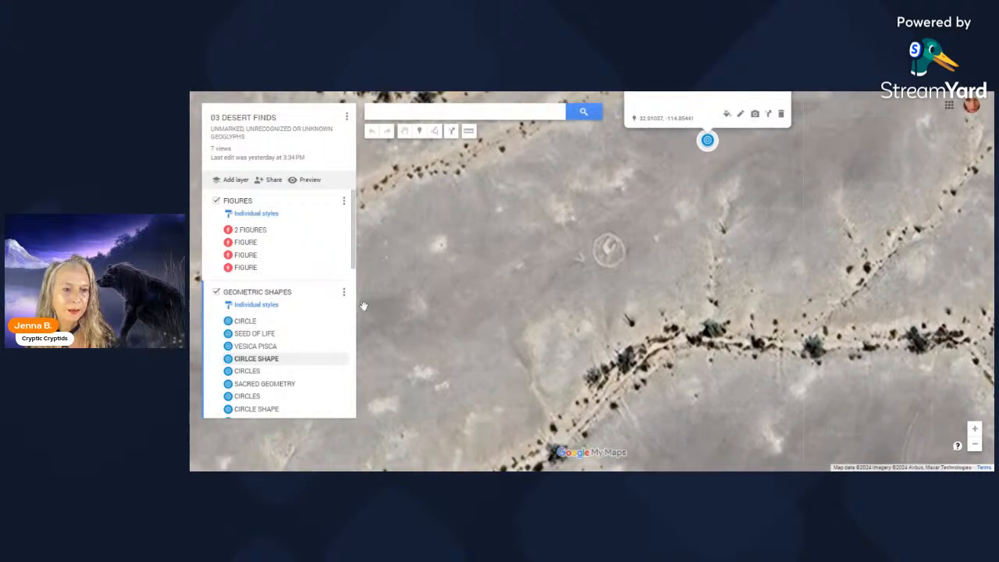
Step: Show the first CIRCLES placemark and examine the ring patterns east of Castle Dome Mine Rd, both close up and from farther out
{"action": "left_click", "coordinate": [262, 373]}
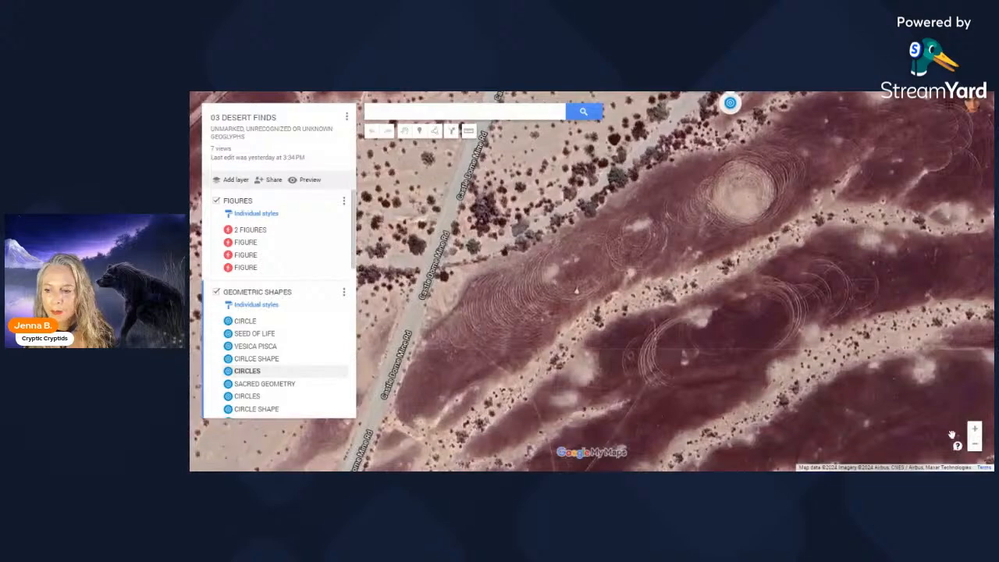
{"action": "left_click", "coordinate": [974, 430]}
{"action": "left_click", "coordinate": [974, 431]}
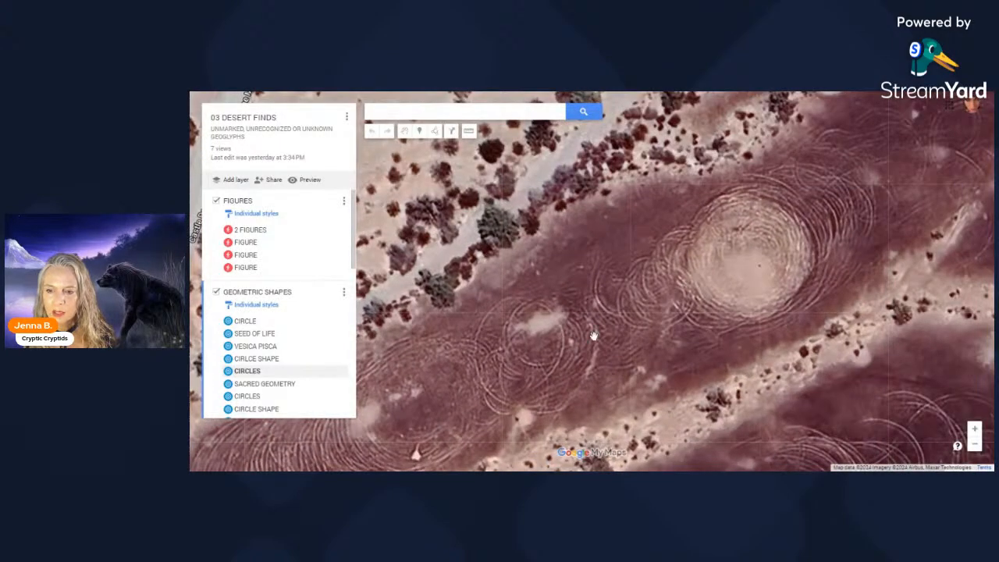
{"action": "left_click_drag", "start_coordinate": [594, 335], "coordinate": [800, 264]}
{"action": "left_click_drag", "start_coordinate": [613, 396], "coordinate": [752, 278]}
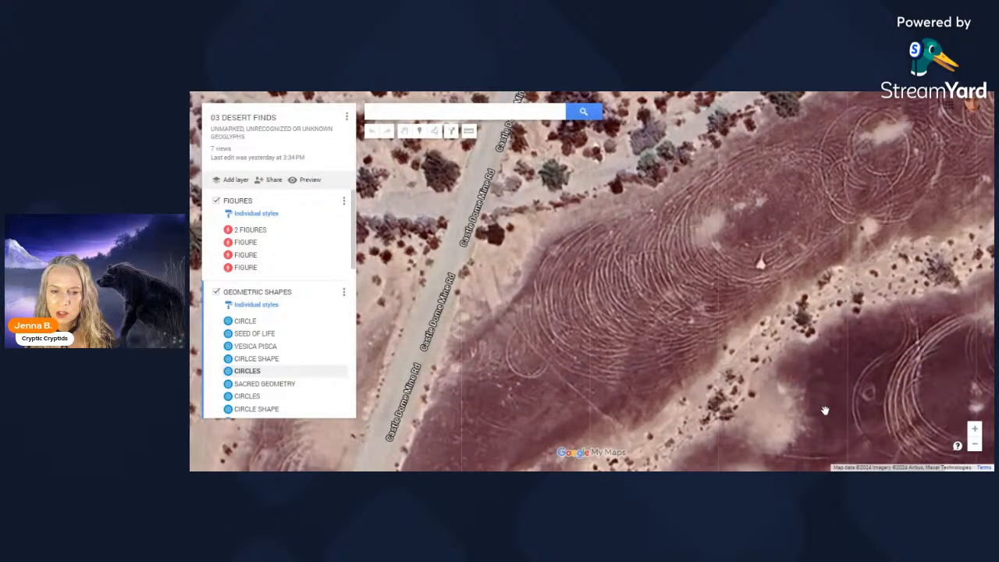
{"action": "mouse_move", "coordinate": [821, 403]}
{"action": "left_mouse_down"}
{"action": "mouse_move", "coordinate": [802, 407]}
{"action": "mouse_move", "coordinate": [461, 289]}
{"action": "left_mouse_up"}
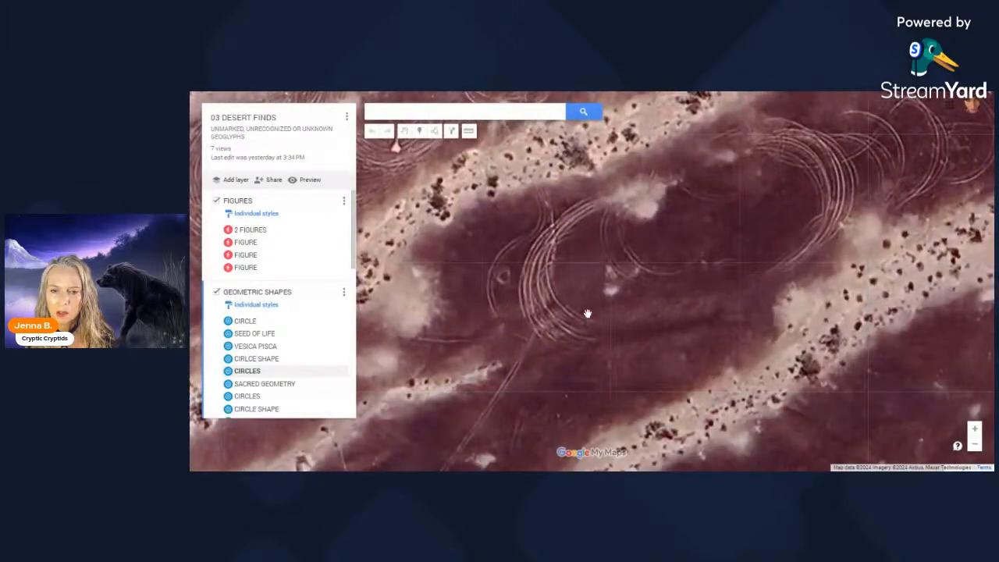
{"action": "left_click", "coordinate": [974, 445]}
{"action": "left_click", "coordinate": [974, 445]}
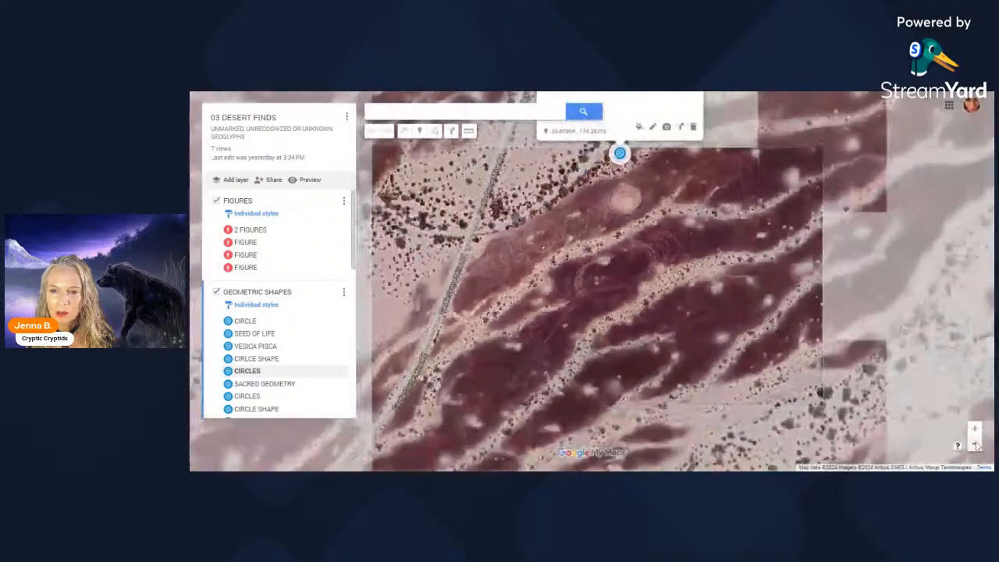
{"action": "left_click_drag", "start_coordinate": [720, 310], "coordinate": [780, 335]}
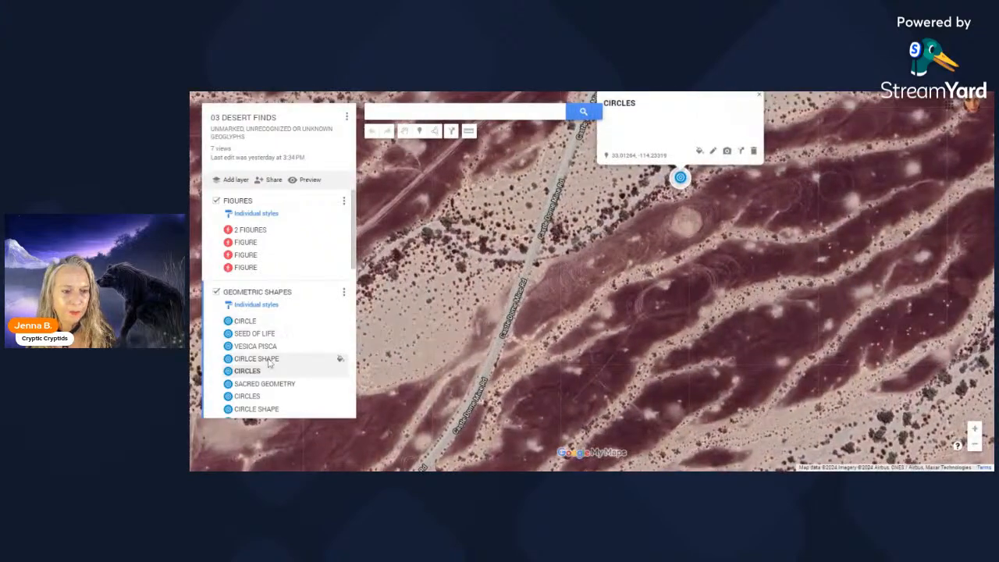
Step: Show the SACRED GEOMETRY placemark and examine the large spiral formation and the smaller flower-like patterns southwest of it
{"action": "left_click", "coordinate": [266, 386]}
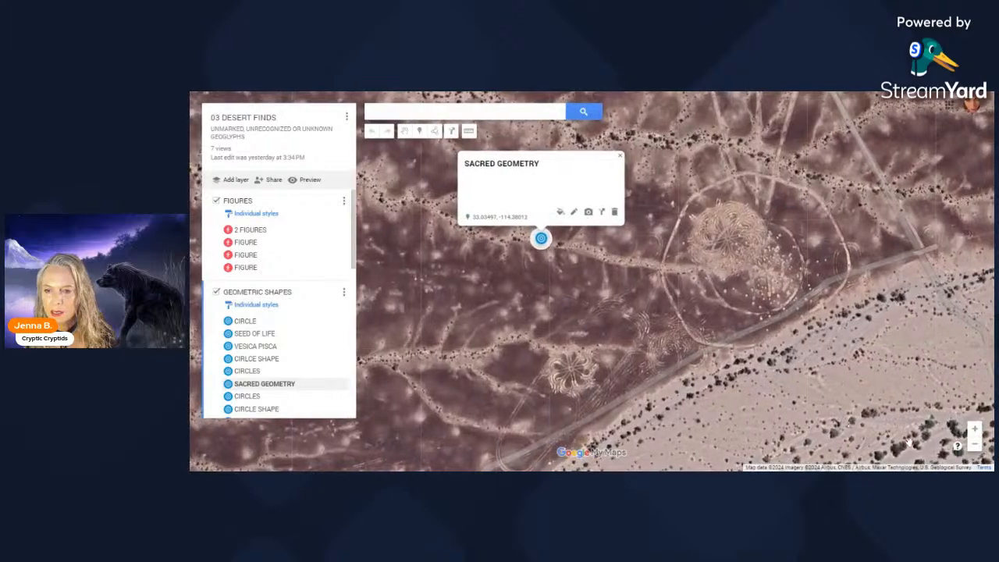
{"action": "scroll", "coordinate": [802, 267], "scroll_direction": "up", "scroll_amount": 4}
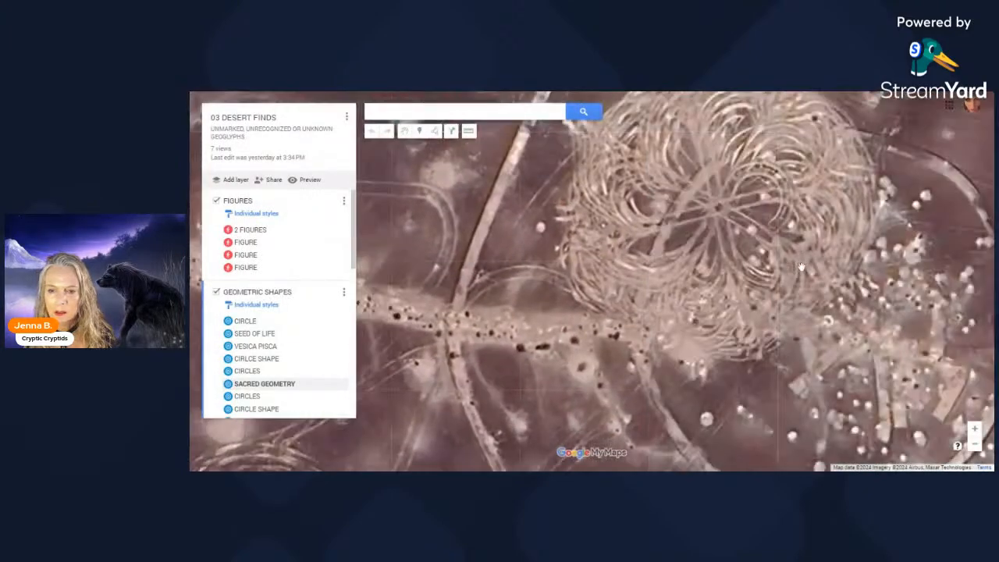
{"action": "left_click_drag", "start_coordinate": [801, 267], "coordinate": [759, 328]}
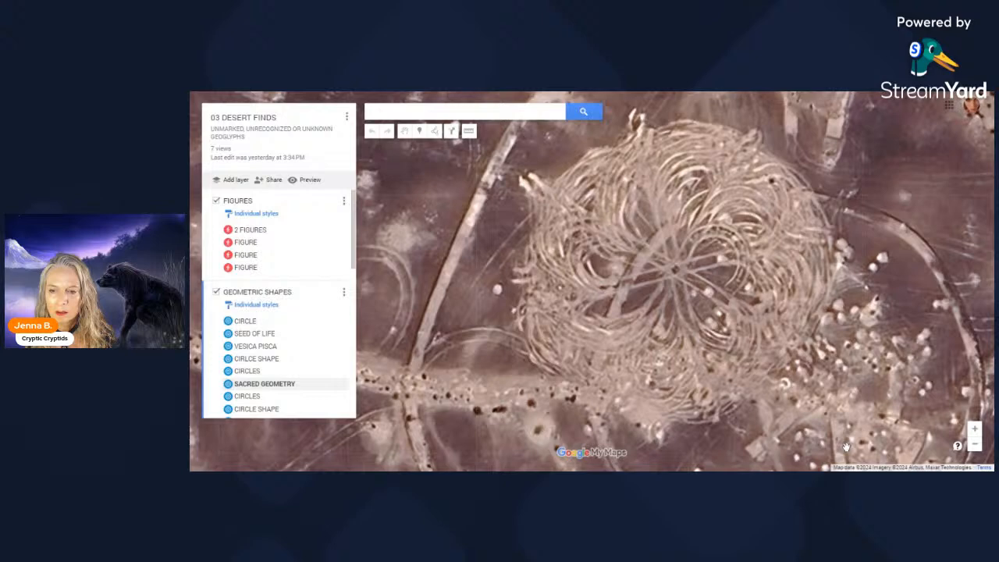
{"action": "left_click", "coordinate": [974, 445]}
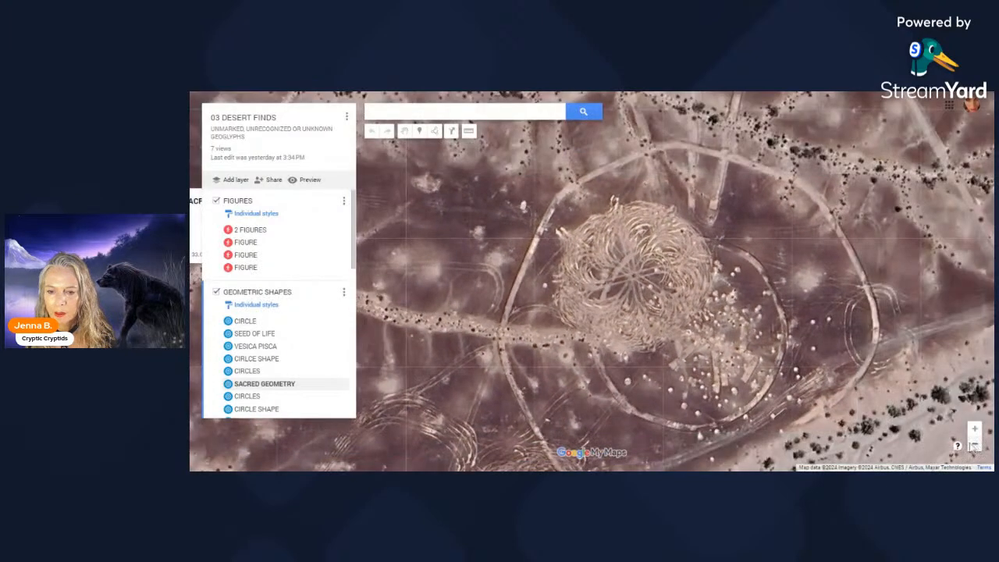
{"action": "left_click_drag", "start_coordinate": [653, 385], "coordinate": [814, 213]}
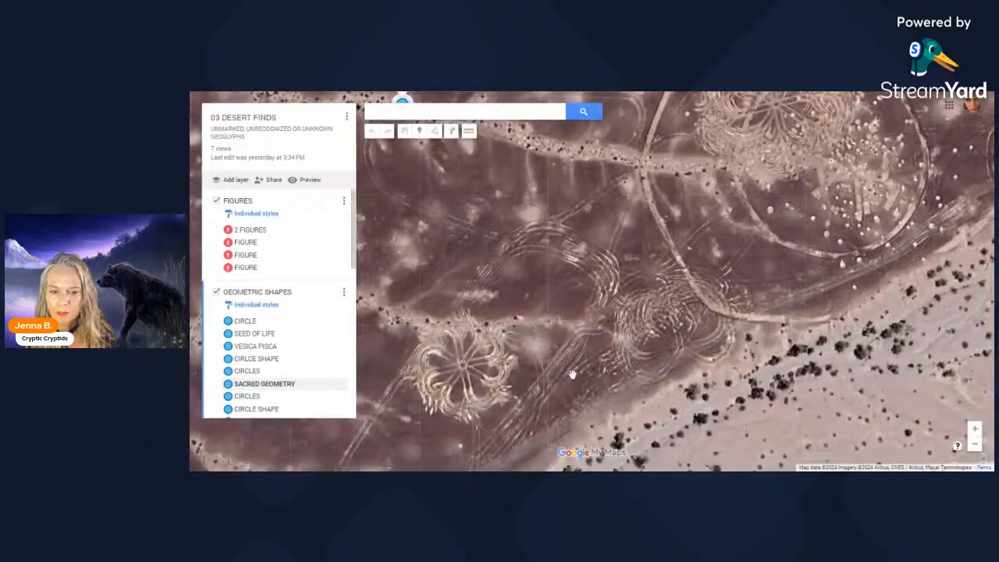
{"action": "left_click_drag", "start_coordinate": [573, 375], "coordinate": [767, 259]}
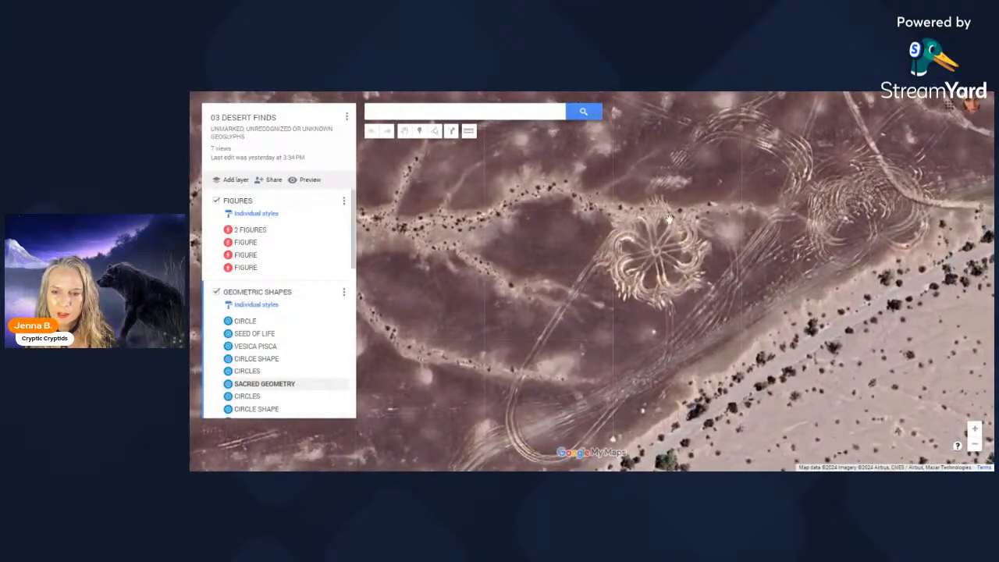
Step: Examine the flower-like pattern near SACRED GEOMETRY at close range, followed by the overlapping ring formation east of it
{"action": "left_click", "coordinate": [974, 429]}
{"action": "left_click_drag", "start_coordinate": [914, 374], "coordinate": [883, 419]}
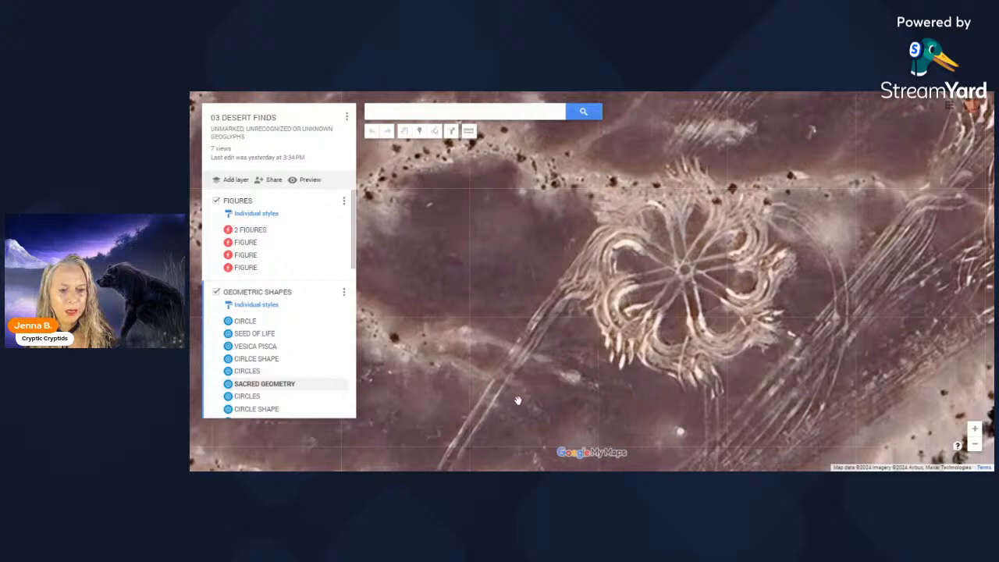
{"action": "left_click_drag", "start_coordinate": [745, 367], "coordinate": [486, 397]}
{"action": "left_click_drag", "start_coordinate": [745, 223], "coordinate": [623, 287]}
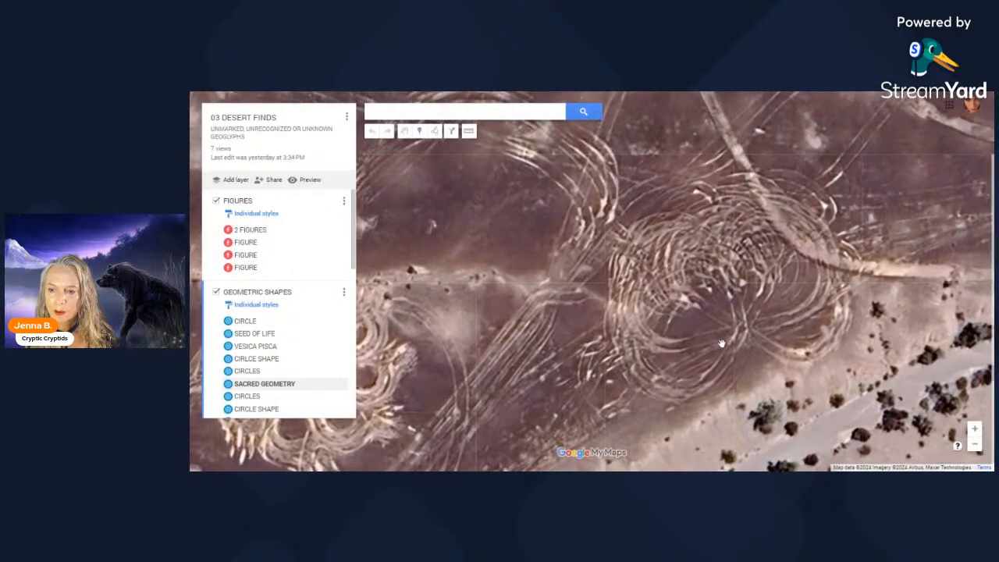
Step: Show the CIRCLES placemark listed after SACRED GEOMETRY with its concentric rings, and then the CIRCLE SHAPE placemark
{"action": "left_click", "coordinate": [248, 397]}
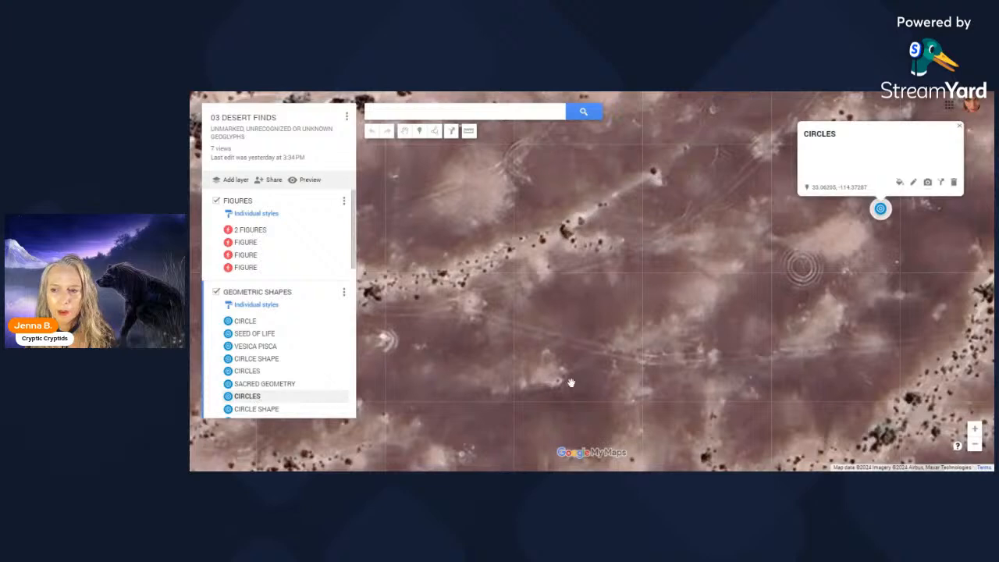
{"action": "left_click_drag", "start_coordinate": [702, 327], "coordinate": [534, 328]}
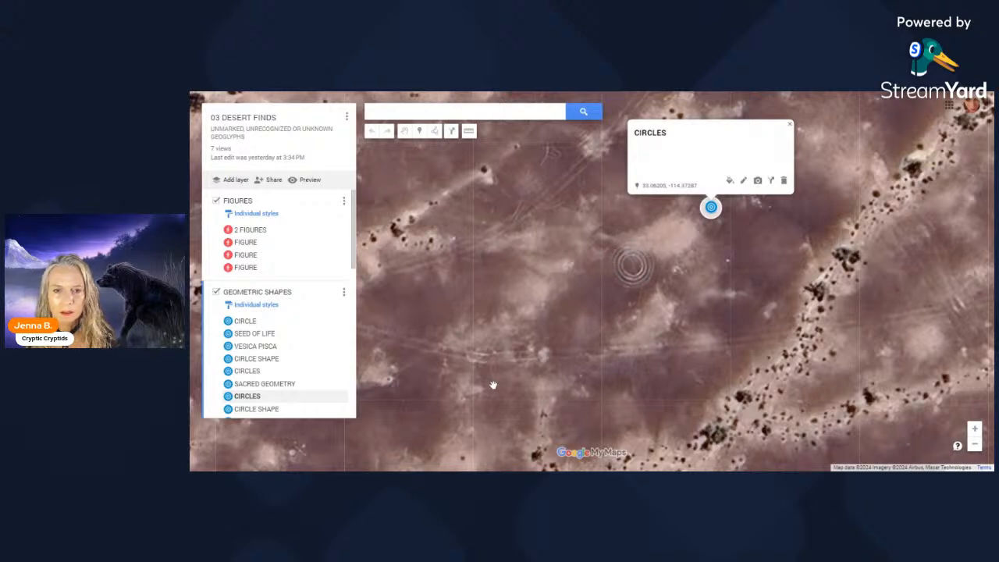
{"action": "left_click", "coordinate": [268, 411]}
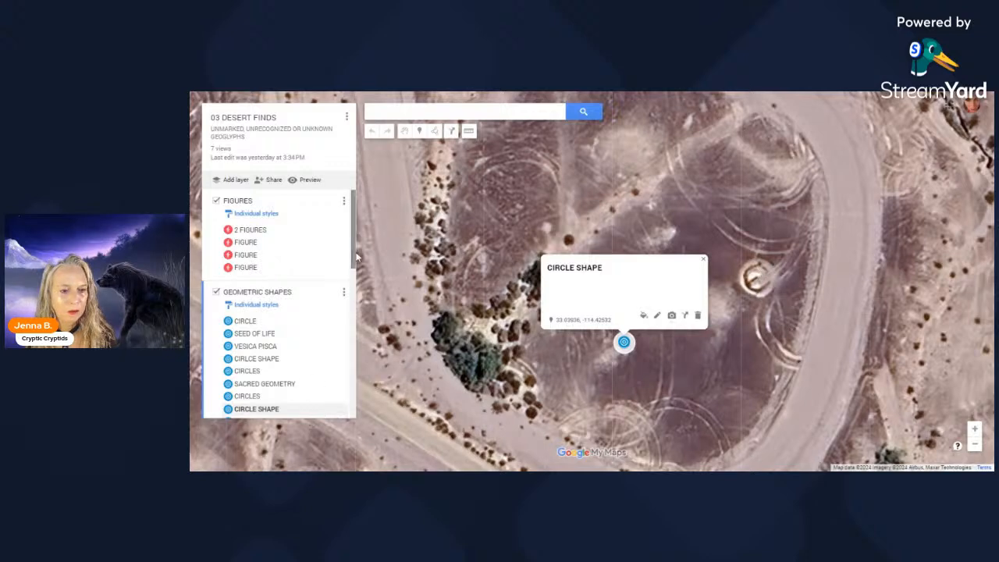
Step: Show the RECTANGLE placemark and examine the long cleared strip south of its marker, both along its length and as a whole
{"action": "scroll", "coordinate": [299, 233], "scroll_direction": "down", "scroll_amount": 5}
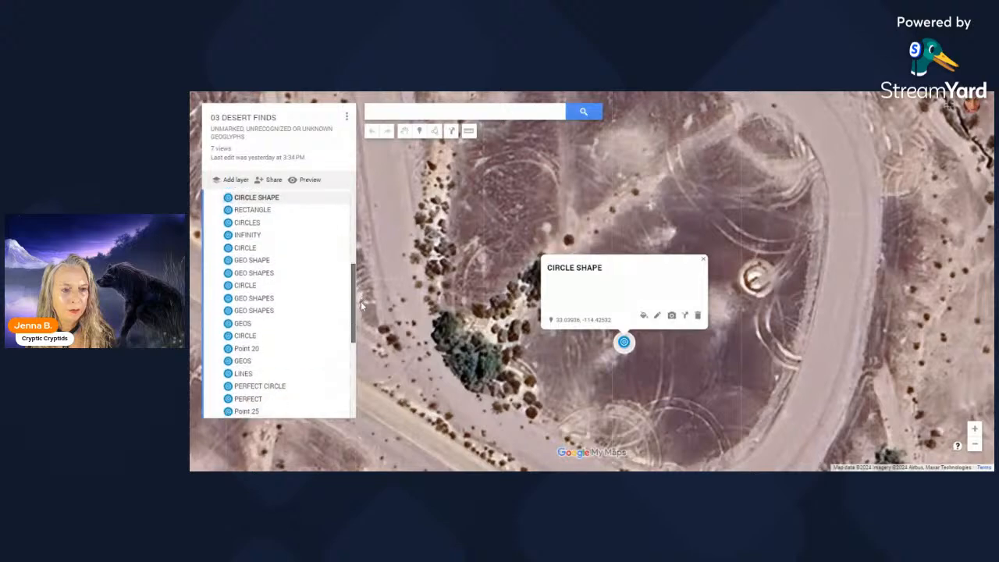
{"action": "left_click", "coordinate": [271, 204]}
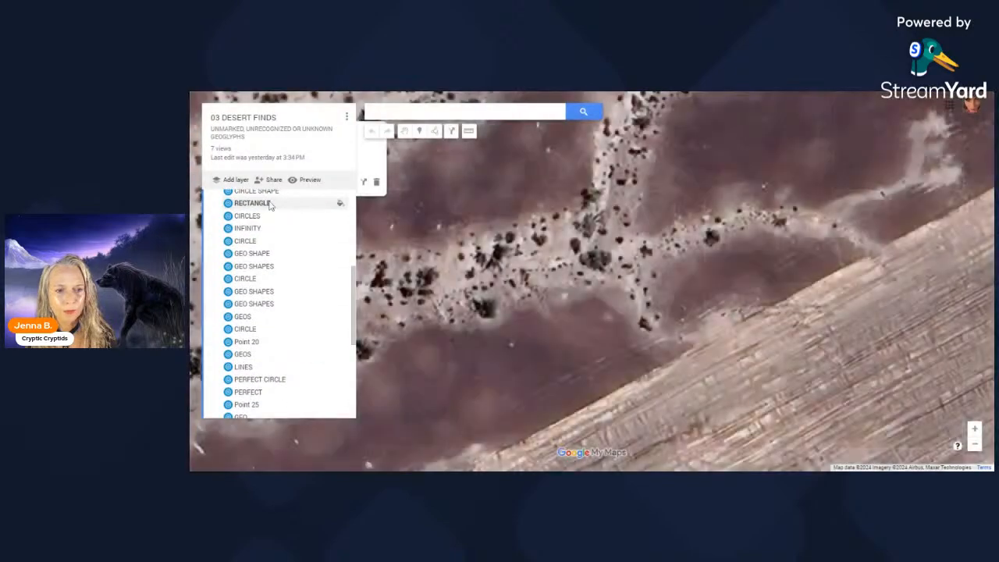
{"action": "left_click_drag", "start_coordinate": [516, 189], "coordinate": [527, 132]}
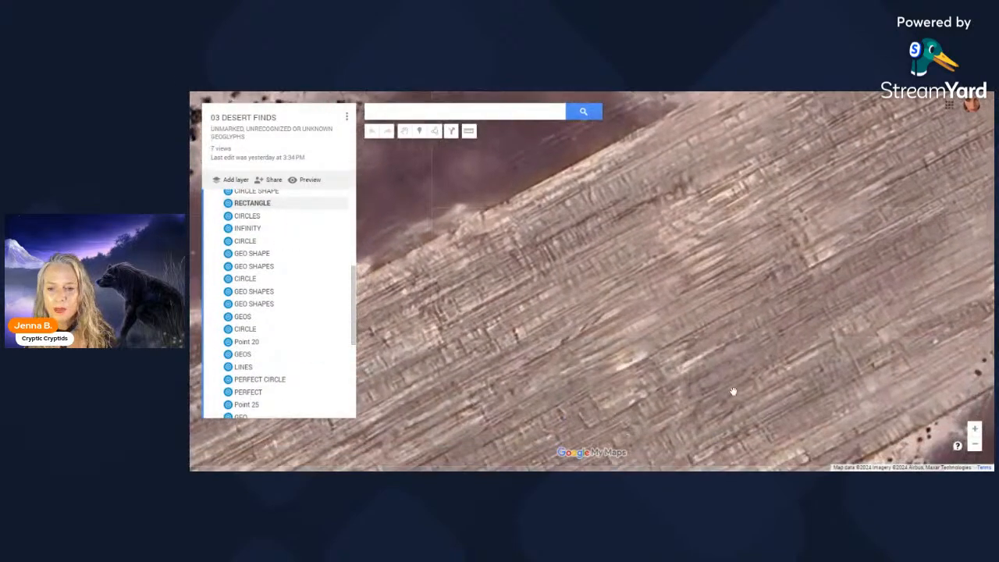
{"action": "left_click", "coordinate": [975, 445]}
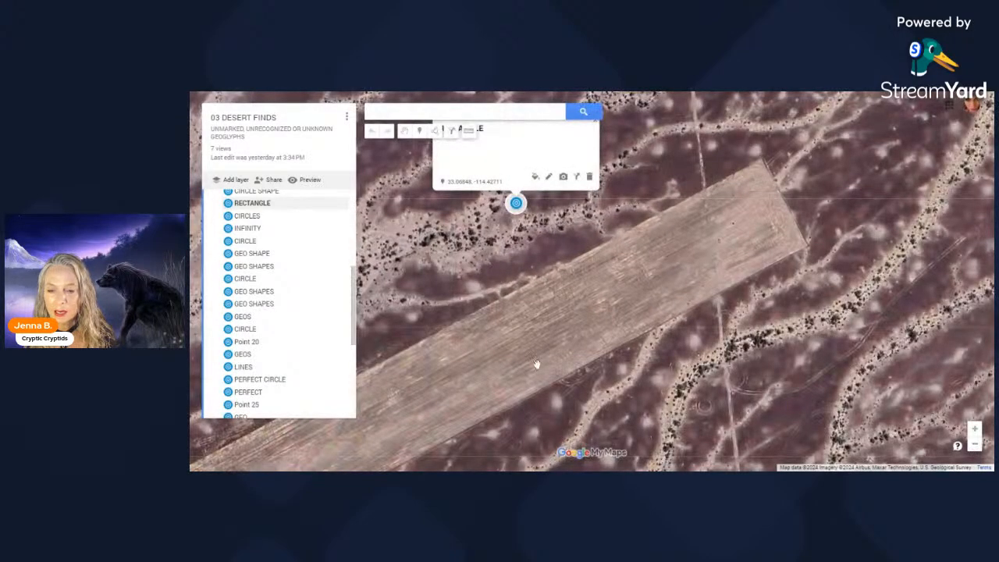
{"action": "left_click_drag", "start_coordinate": [509, 368], "coordinate": [611, 325]}
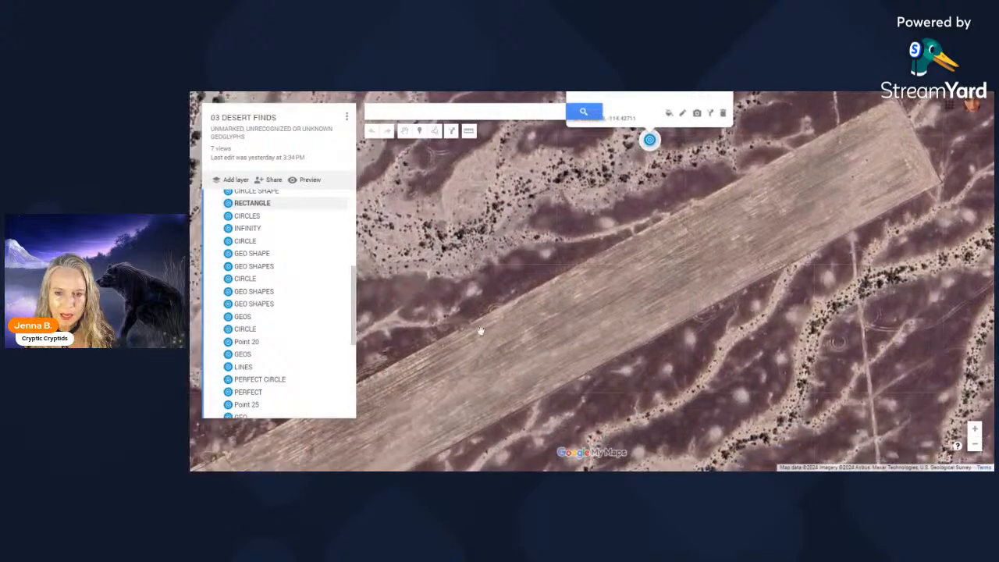
{"action": "left_click_drag", "start_coordinate": [414, 392], "coordinate": [663, 270]}
{"action": "left_click_drag", "start_coordinate": [463, 386], "coordinate": [698, 265]}
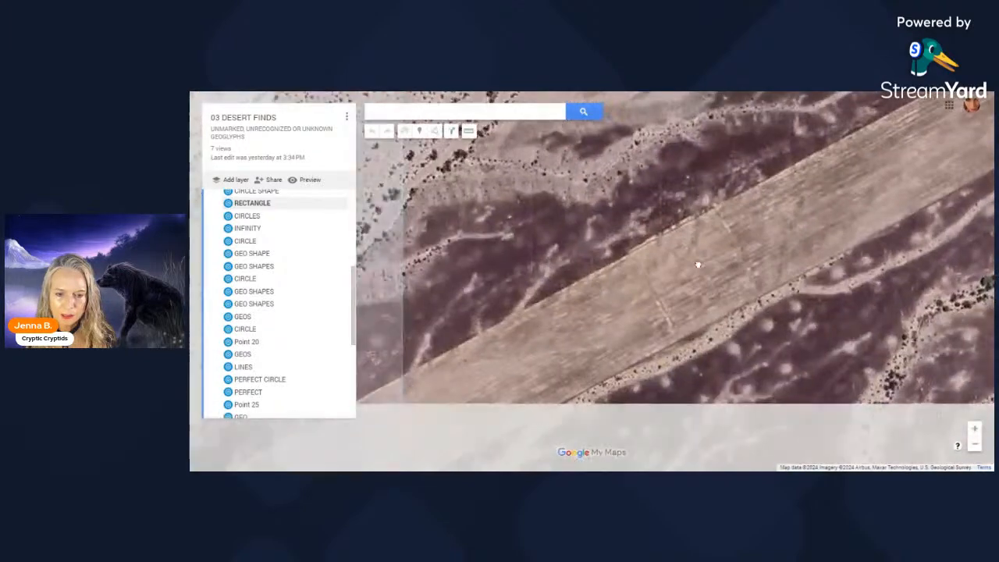
{"action": "left_click_drag", "start_coordinate": [476, 397], "coordinate": [680, 266]}
{"action": "left_click_drag", "start_coordinate": [557, 351], "coordinate": [479, 317]}
{"action": "left_click_drag", "start_coordinate": [757, 167], "coordinate": [533, 312]}
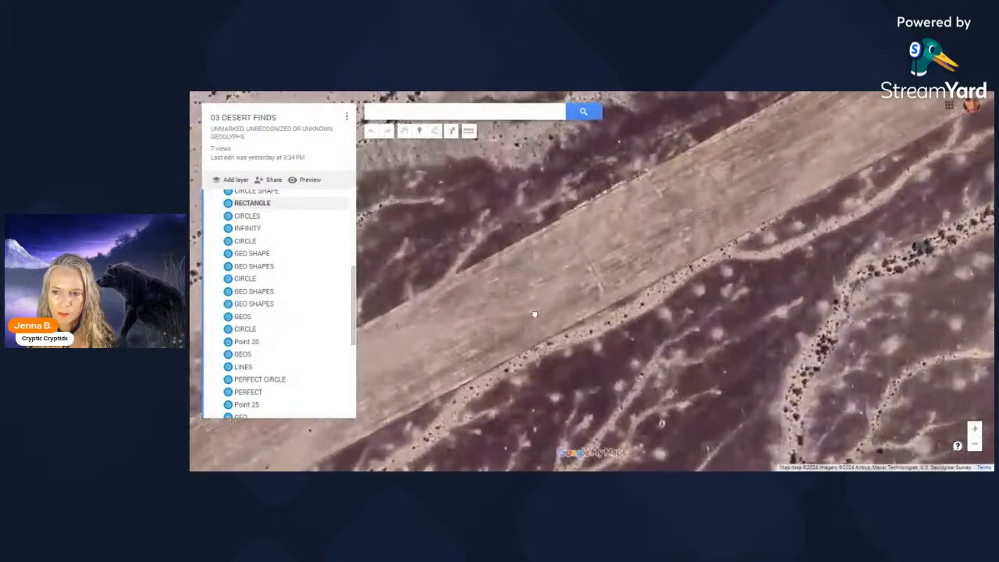
{"action": "left_click", "coordinate": [974, 445]}
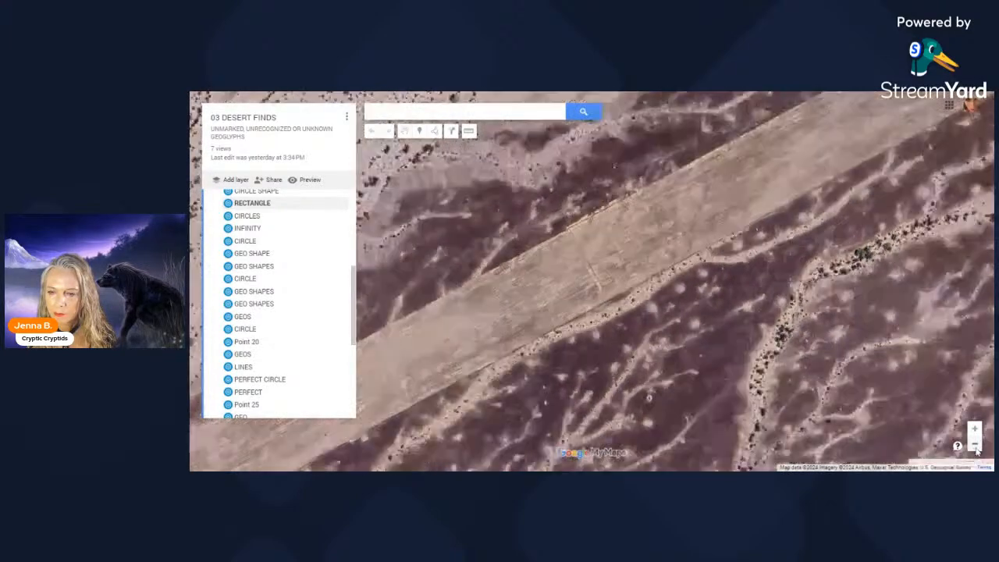
{"action": "left_click", "coordinate": [973, 445]}
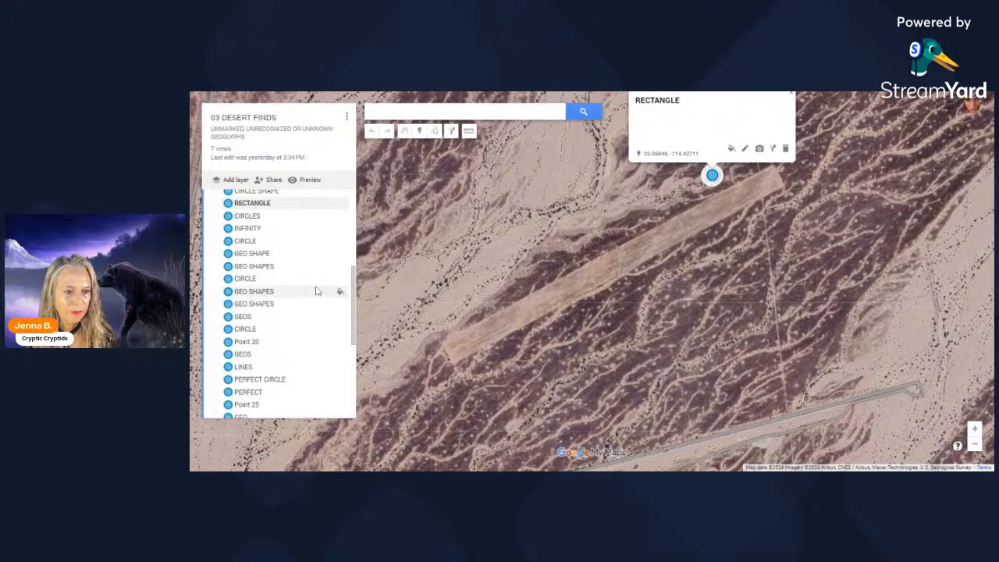
Step: Show the CIRCLES placemark listed after RECTANGLE and examine the clusters of overlapping rings along the dirt road at close range
{"action": "left_click", "coordinate": [270, 216]}
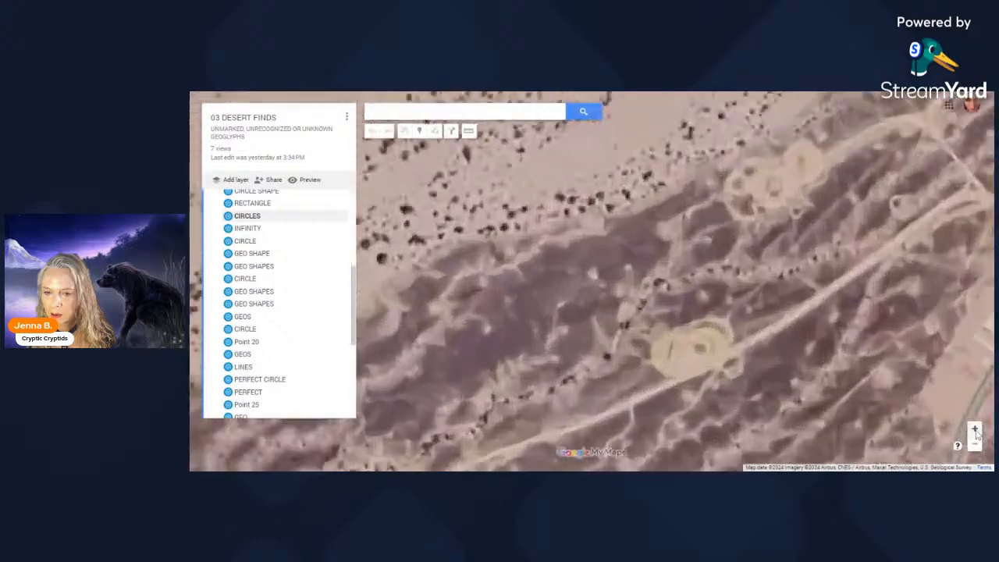
{"action": "left_click", "coordinate": [976, 432]}
{"action": "left_click_drag", "start_coordinate": [904, 399], "coordinate": [769, 234]}
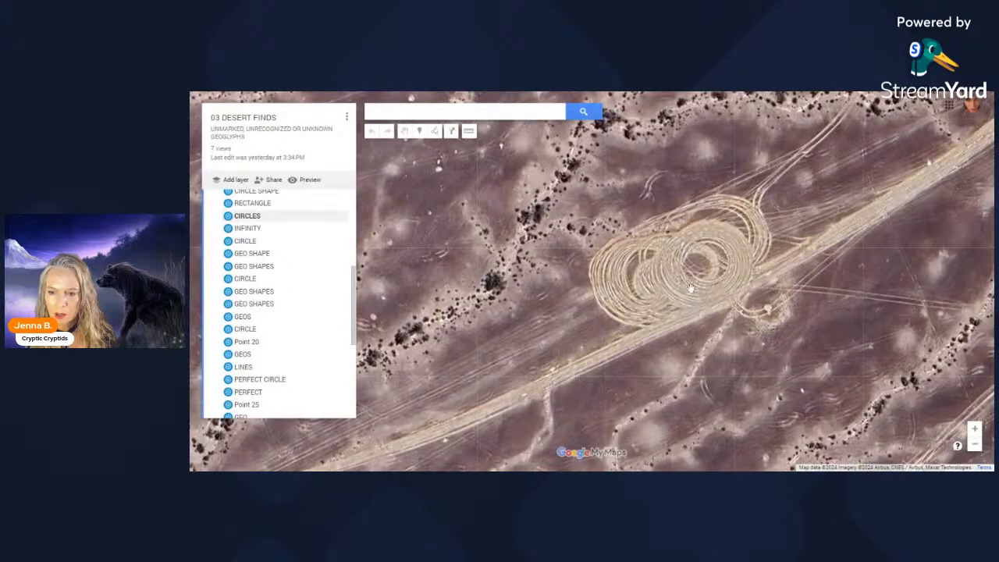
{"action": "left_click_drag", "start_coordinate": [844, 231], "coordinate": [738, 402]}
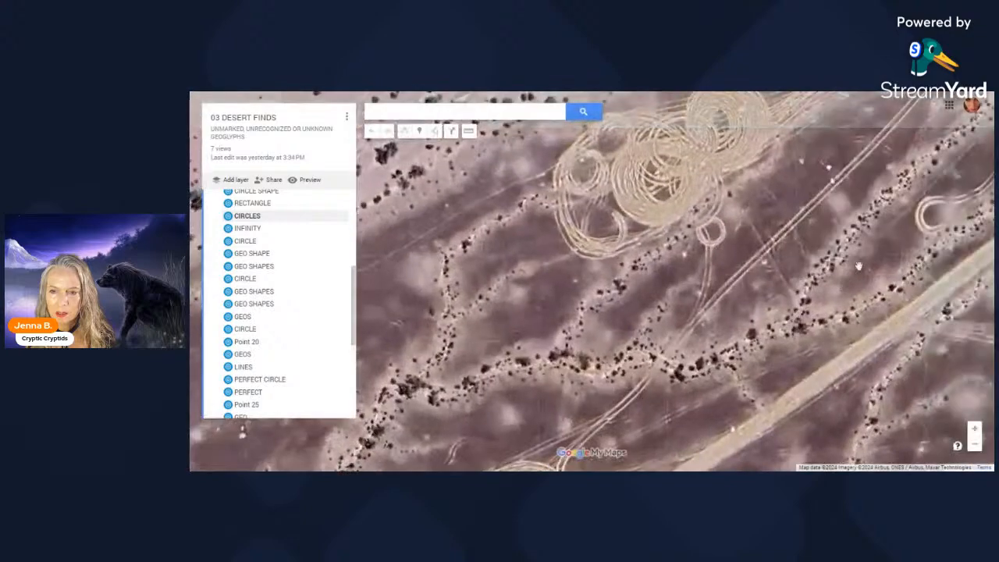
{"action": "left_click_drag", "start_coordinate": [862, 278], "coordinate": [792, 411]}
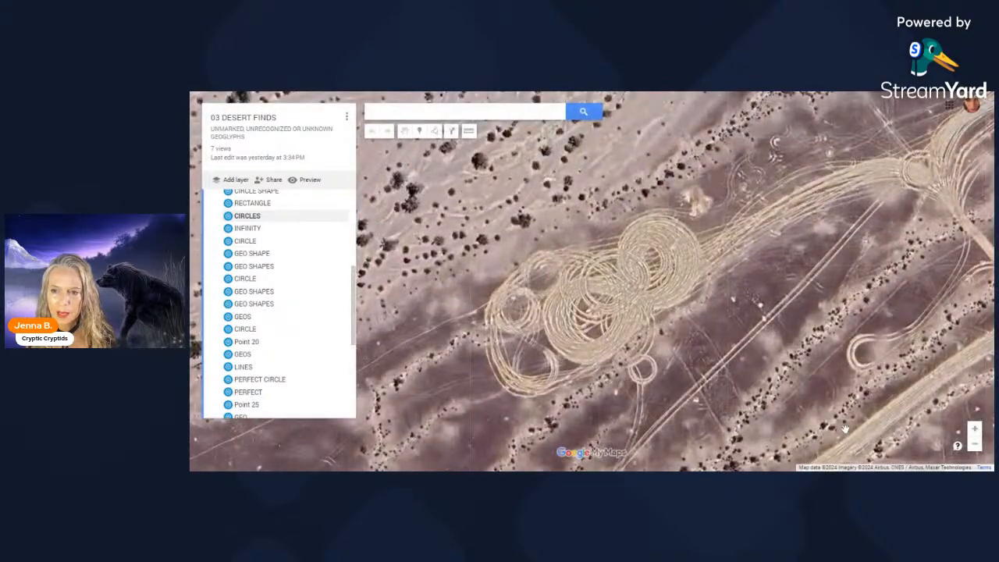
{"action": "left_click_drag", "start_coordinate": [845, 429], "coordinate": [661, 385]}
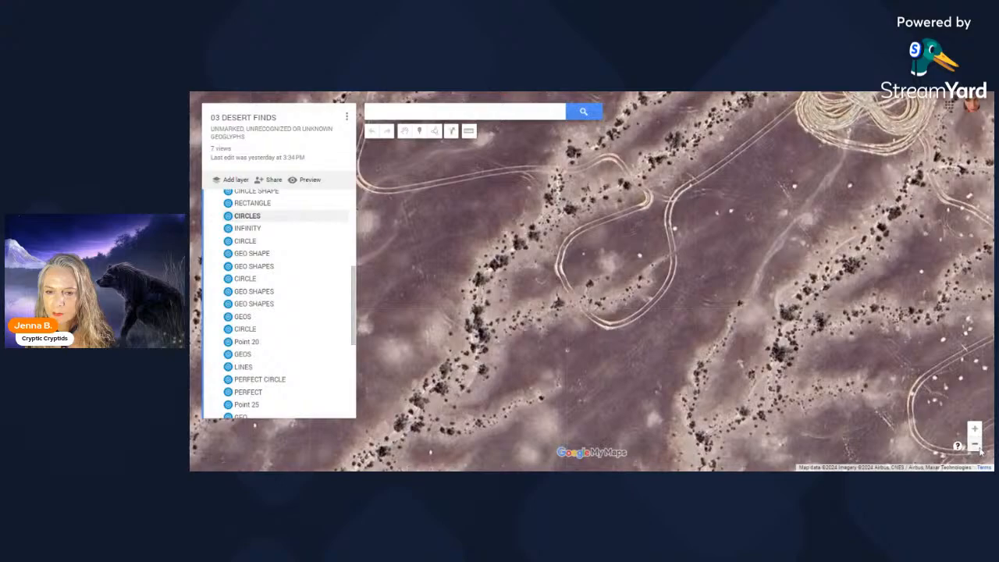
Step: Inspect the surrounding loop tracks from farther out, then the pair of touching rings beside the neighbouring marker up close
{"action": "left_click", "coordinate": [979, 448]}
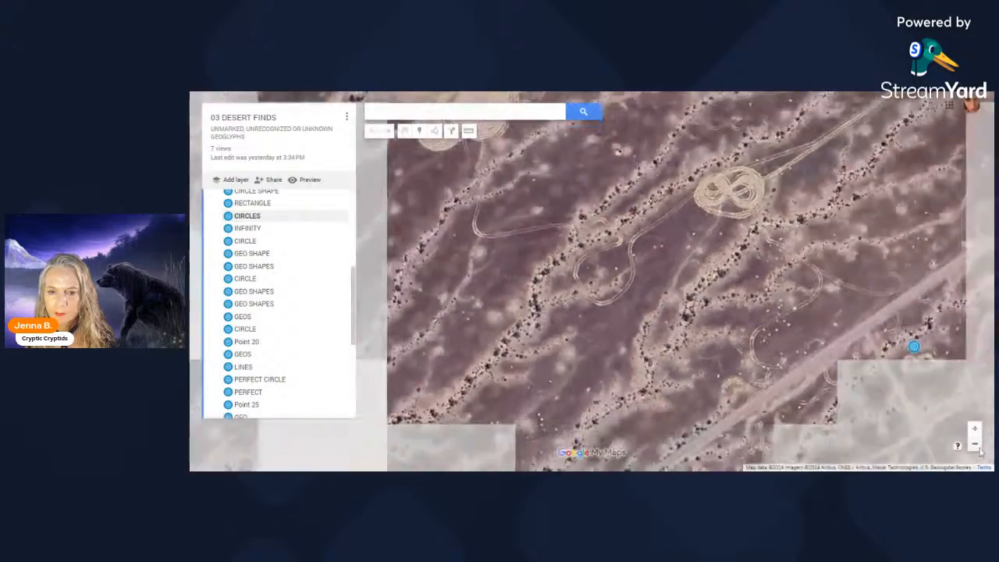
{"action": "left_click", "coordinate": [979, 448]}
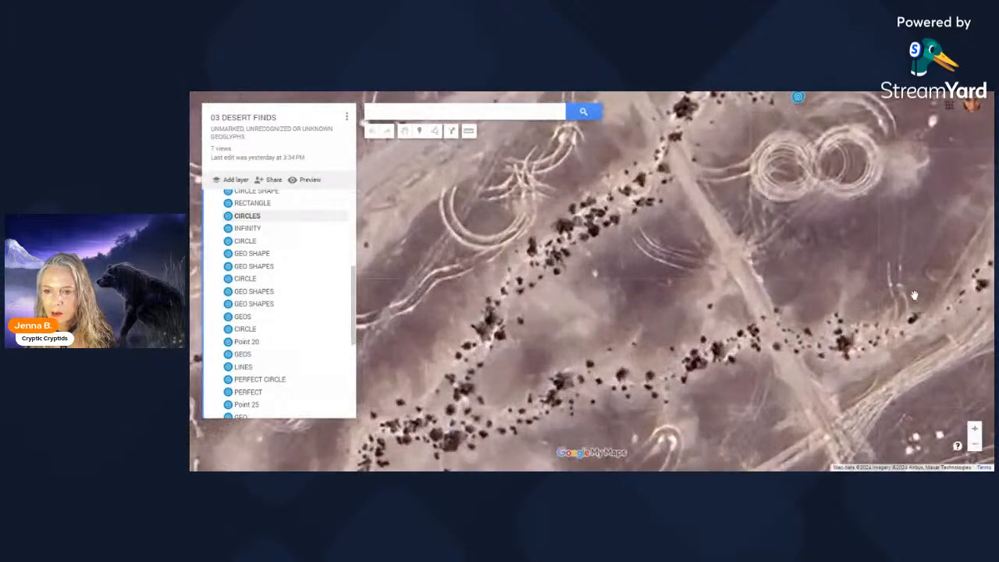
{"action": "left_click_drag", "start_coordinate": [914, 296], "coordinate": [758, 383]}
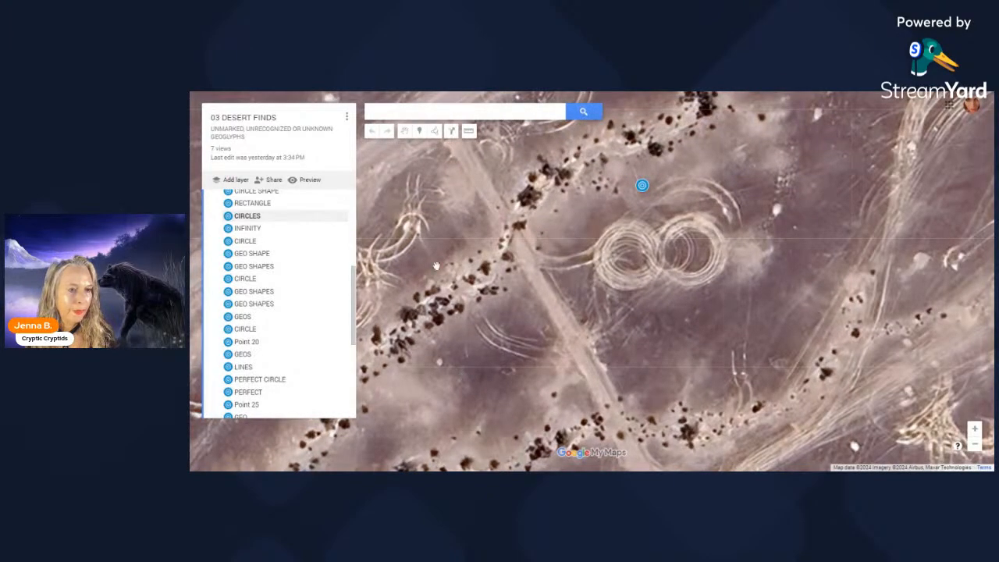
Step: Show the CIRCLE placemark listed after INFINITY and view the whole circular clearing southwest of its marker
{"action": "left_click", "coordinate": [242, 241]}
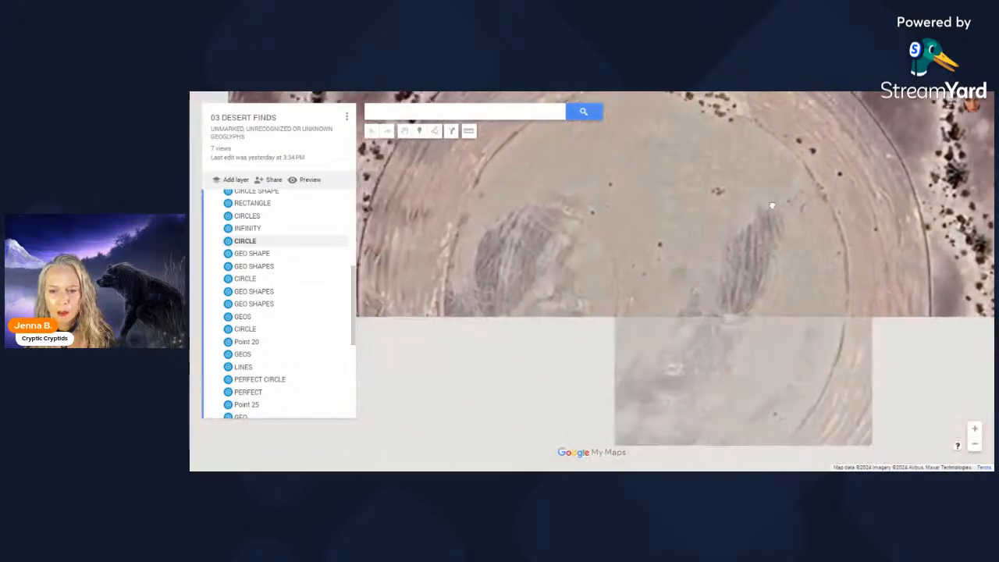
{"action": "left_click", "coordinate": [975, 446]}
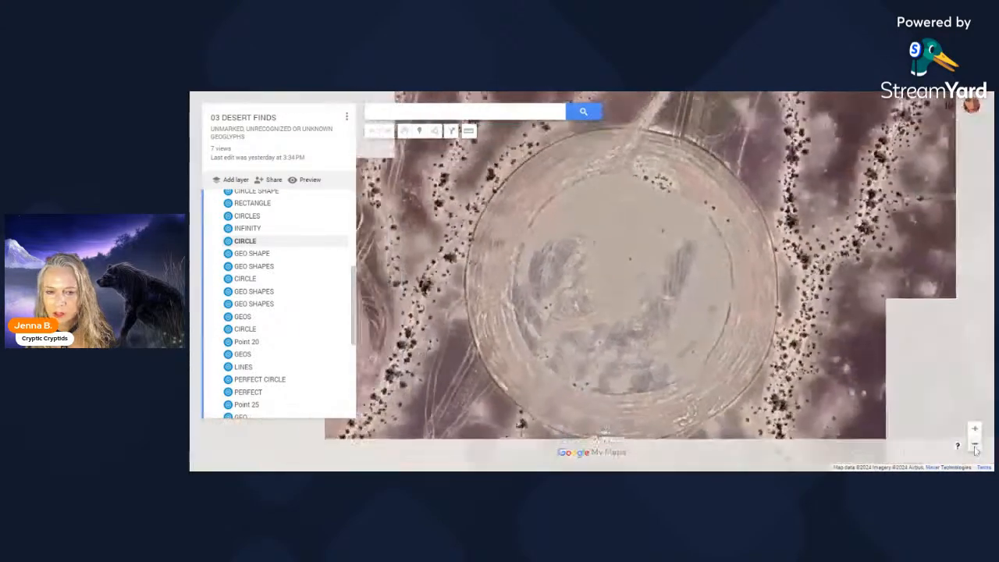
{"action": "left_click", "coordinate": [975, 446]}
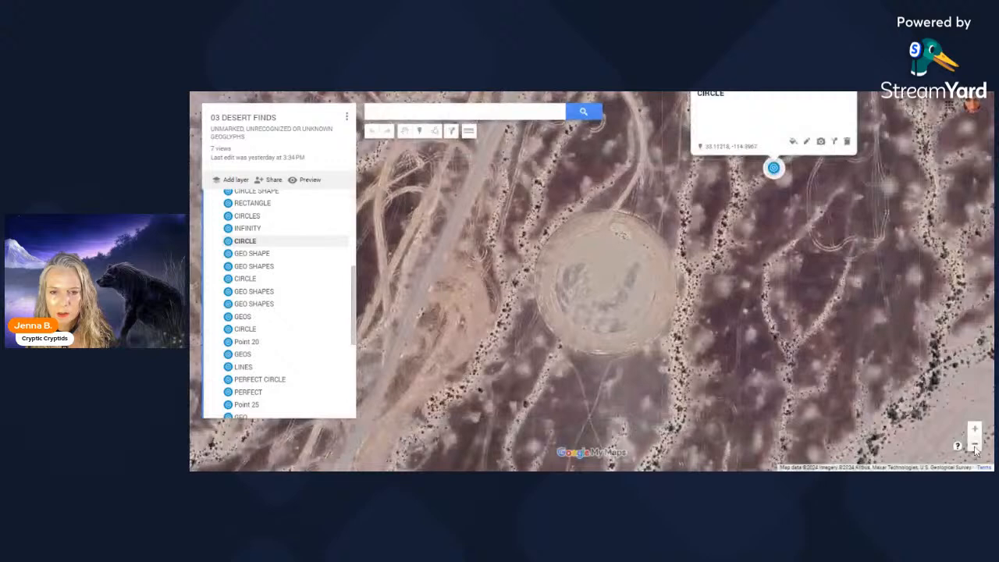
{"action": "left_click", "coordinate": [975, 446]}
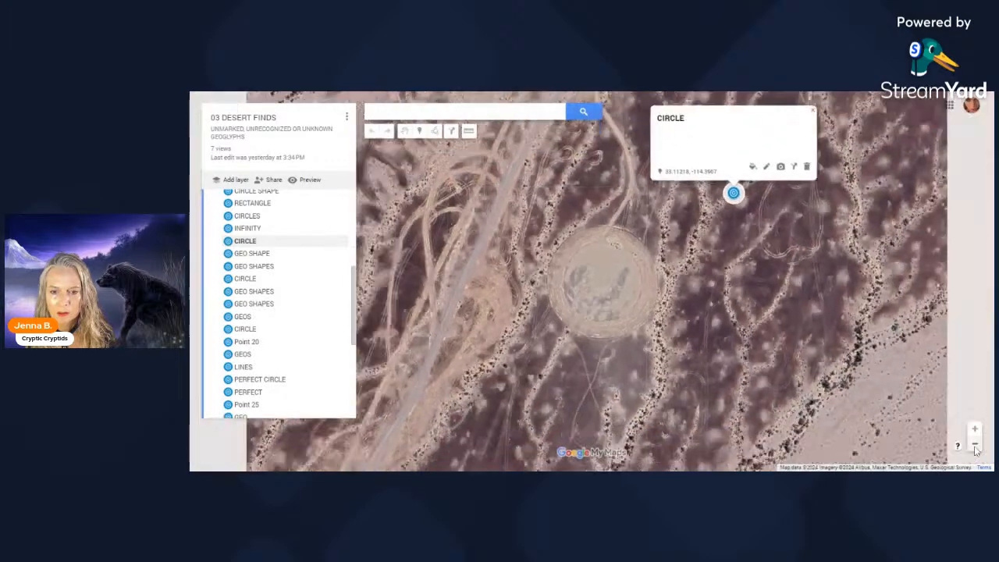
Step: Show the GEO SHAPE placemark, examine the swirling tracks along the road, and move its marker a little west-southwest
{"action": "left_click", "coordinate": [252, 253]}
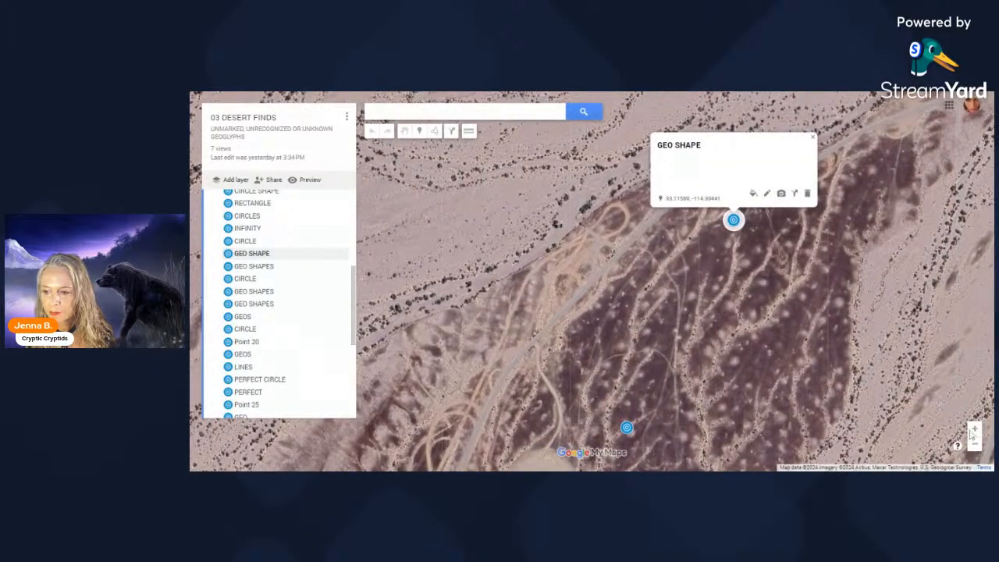
{"action": "left_click", "coordinate": [975, 429]}
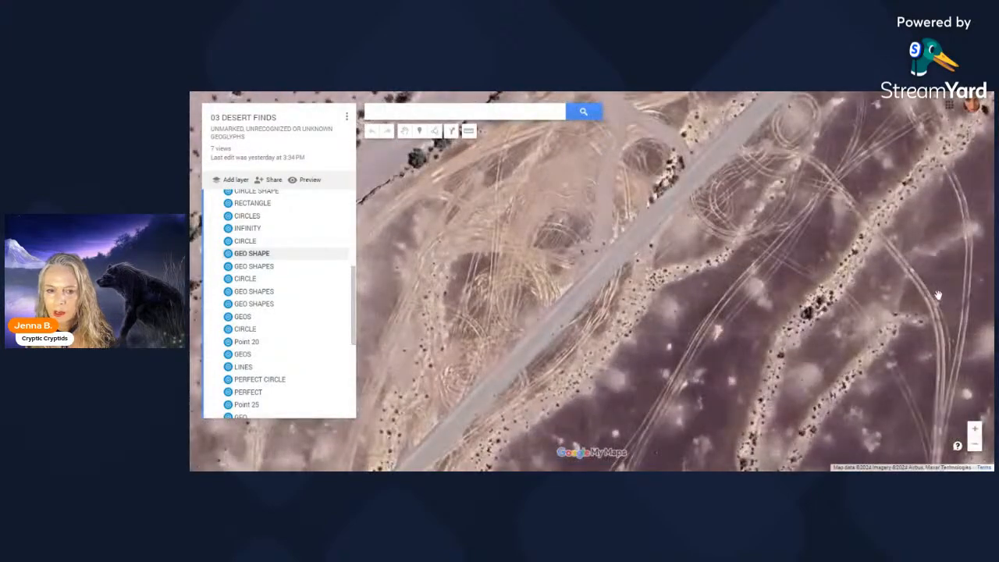
{"action": "left_click_drag", "start_coordinate": [938, 295], "coordinate": [586, 434]}
{"action": "mouse_move", "coordinate": [808, 259]}
{"action": "left_mouse_down"}
{"action": "mouse_move", "coordinate": [613, 323]}
{"action": "mouse_move", "coordinate": [609, 459]}
{"action": "left_mouse_up"}
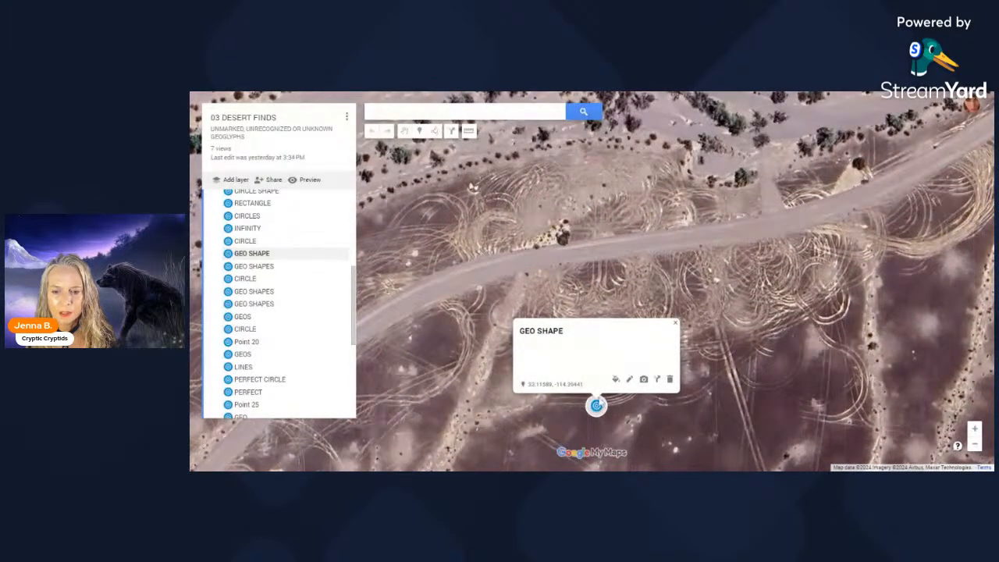
{"action": "mouse_move", "coordinate": [595, 414]}
{"action": "left_mouse_down"}
{"action": "mouse_move", "coordinate": [582, 427]}
{"action": "mouse_move", "coordinate": [404, 432]}
{"action": "mouse_move", "coordinate": [402, 447]}
{"action": "left_mouse_up"}
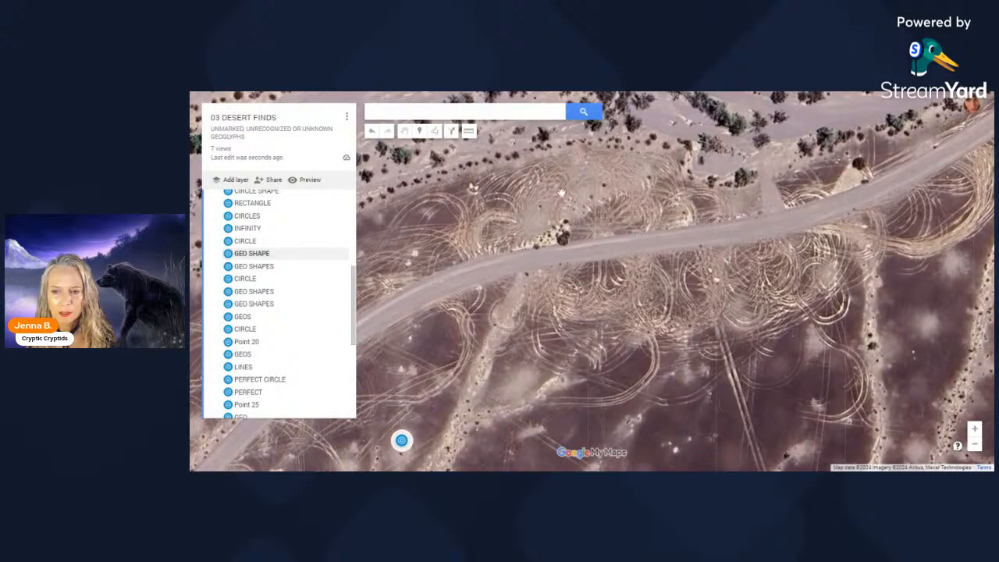
Step: Show the first GEO SHAPES placemark and move its marker northwest into the pale wash beyond the star-like pattern
{"action": "left_click", "coordinate": [275, 267]}
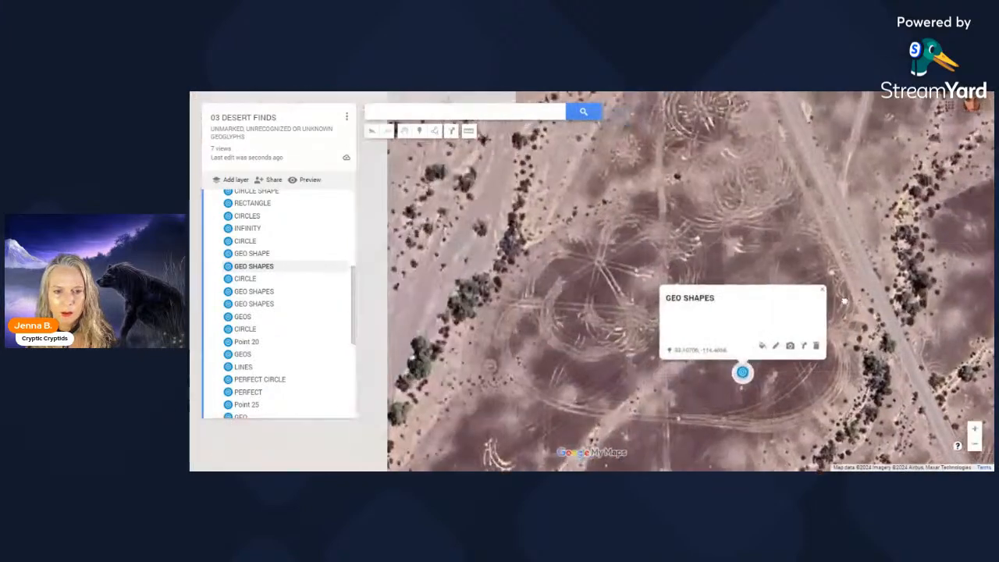
{"action": "left_click_drag", "start_coordinate": [715, 244], "coordinate": [723, 310]}
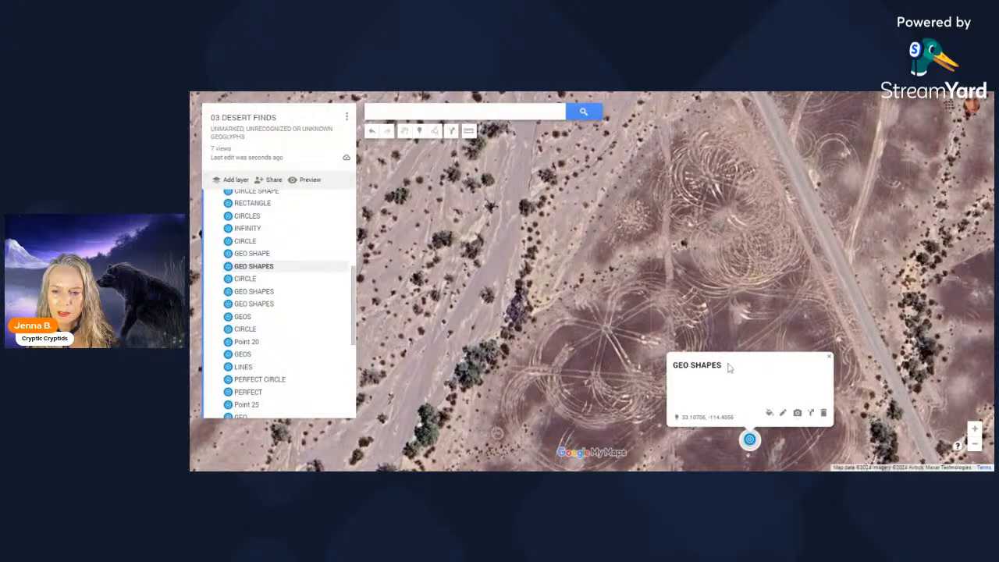
{"action": "left_click", "coordinate": [716, 429]}
{"action": "mouse_move", "coordinate": [717, 429]}
{"action": "left_mouse_down"}
{"action": "mouse_move", "coordinate": [389, 202]}
{"action": "mouse_move", "coordinate": [465, 224]}
{"action": "left_mouse_up"}
Step: Examine the star-like pattern and the ring clusters north of it beside the road
{"action": "left_click_drag", "start_coordinate": [649, 367], "coordinate": [701, 295]}
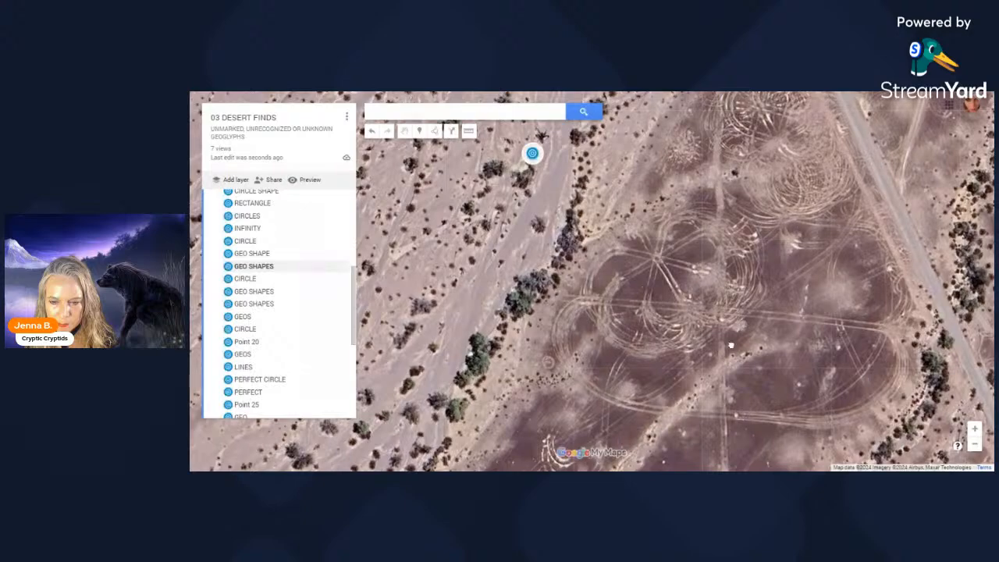
{"action": "mouse_move", "coordinate": [732, 345]}
{"action": "left_mouse_down"}
{"action": "mouse_move", "coordinate": [826, 210]}
{"action": "mouse_move", "coordinate": [665, 437]}
{"action": "left_mouse_up"}
{"action": "left_click_drag", "start_coordinate": [754, 241], "coordinate": [676, 335]}
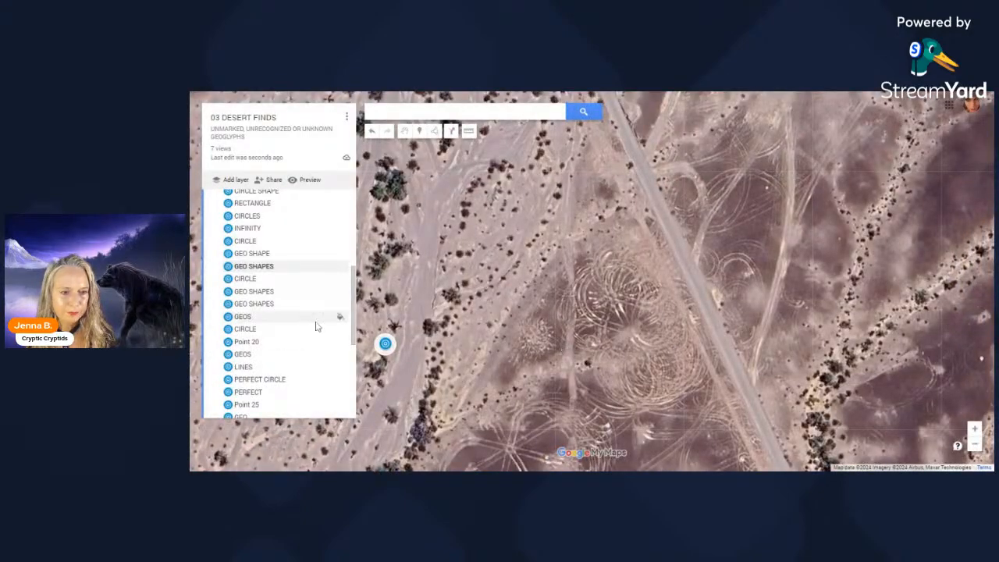
Step: Show the CIRCLE placemark listed between the GEO SHAPES entries and examine the dense swirling track field south of it
{"action": "left_click", "coordinate": [266, 280]}
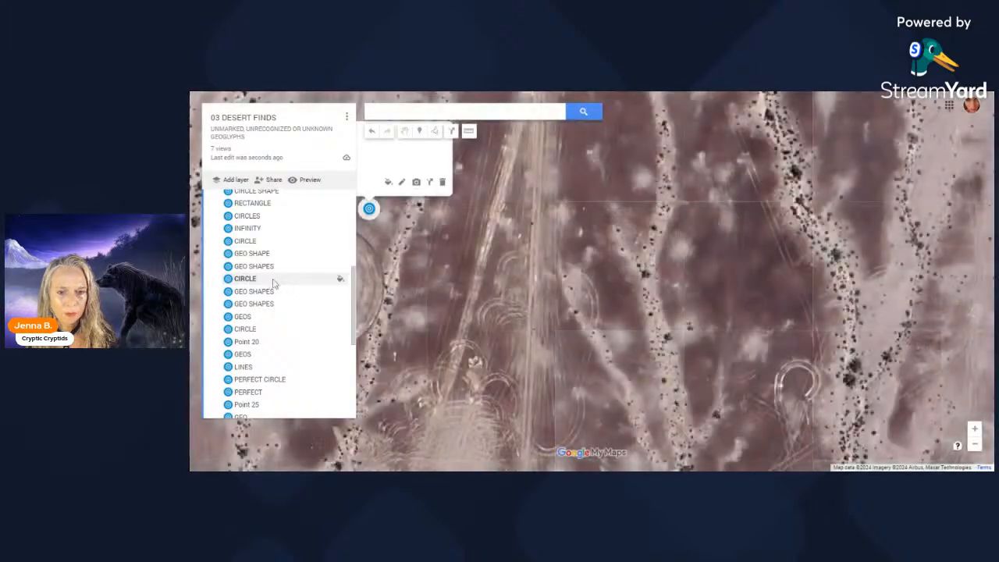
{"action": "left_click_drag", "start_coordinate": [549, 406], "coordinate": [754, 199]}
{"action": "left_click_drag", "start_coordinate": [727, 405], "coordinate": [781, 233]}
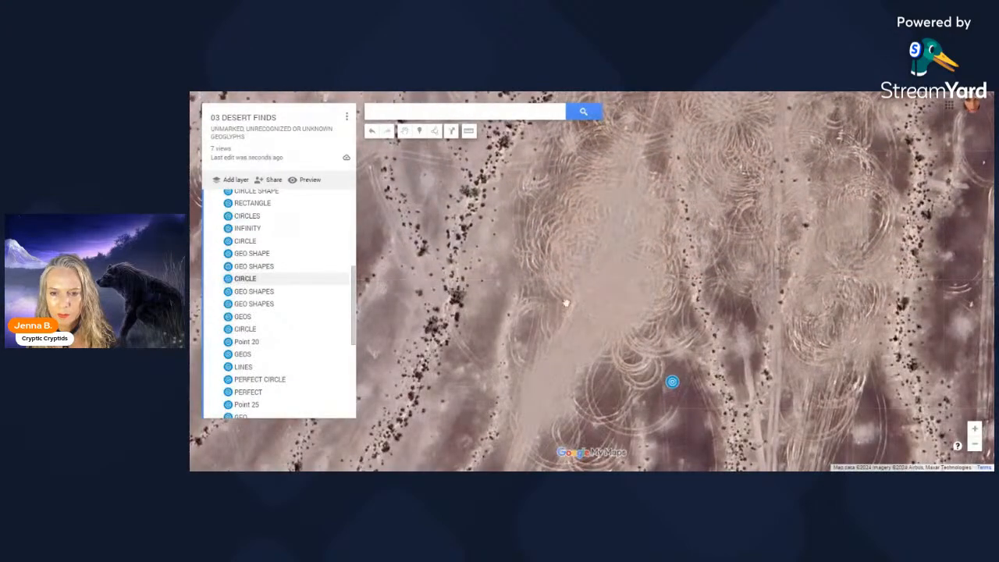
{"action": "mouse_move", "coordinate": [807, 251]}
{"action": "left_mouse_down"}
{"action": "mouse_move", "coordinate": [633, 235]}
{"action": "mouse_move", "coordinate": [681, 421]}
{"action": "left_mouse_up"}
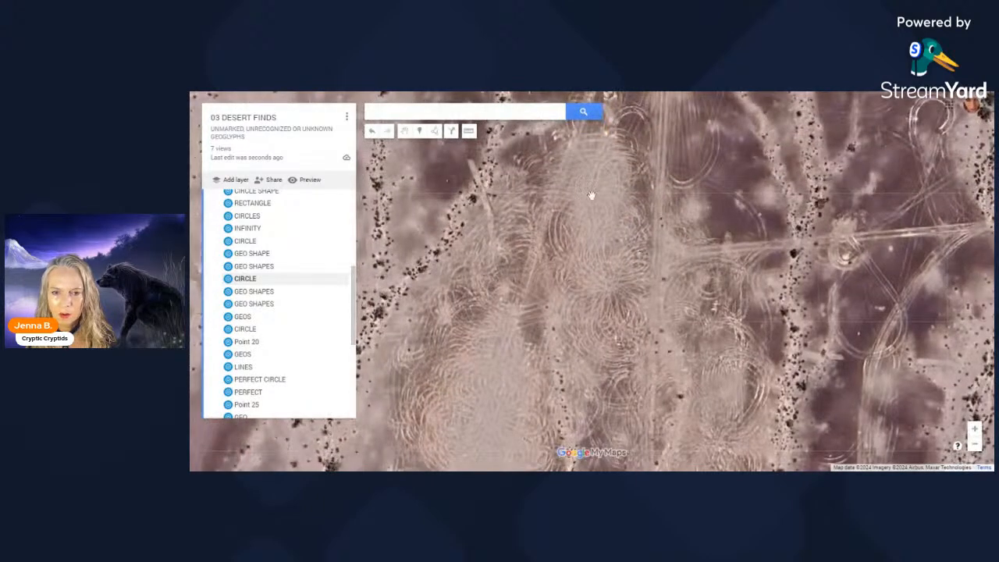
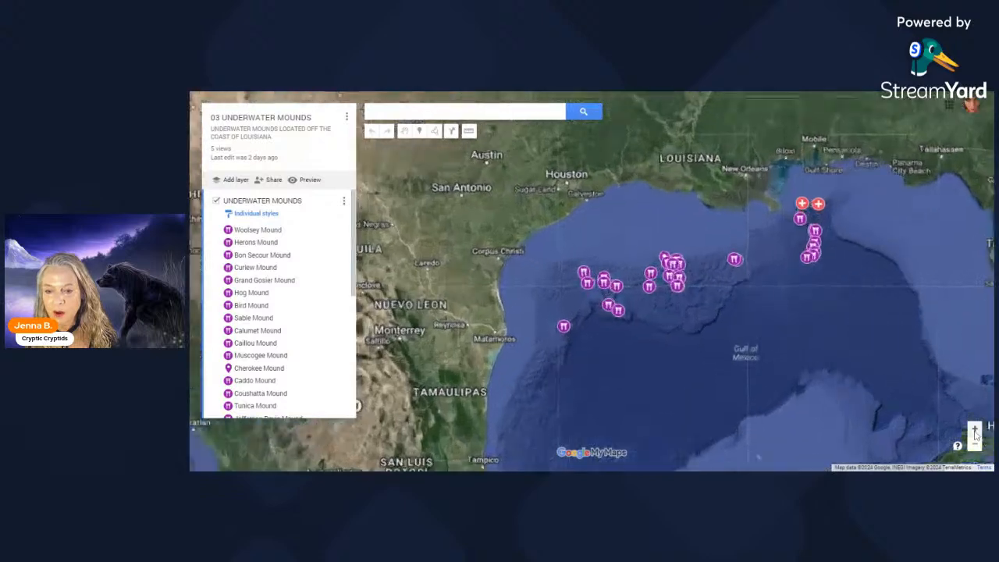
Step: On the 03 UNDERWATER MOUNDS map, view the details of Alamo, Geyer, Hanna and Braunstein Mounds and close the last card
{"action": "left_click", "coordinate": [546, 234]}
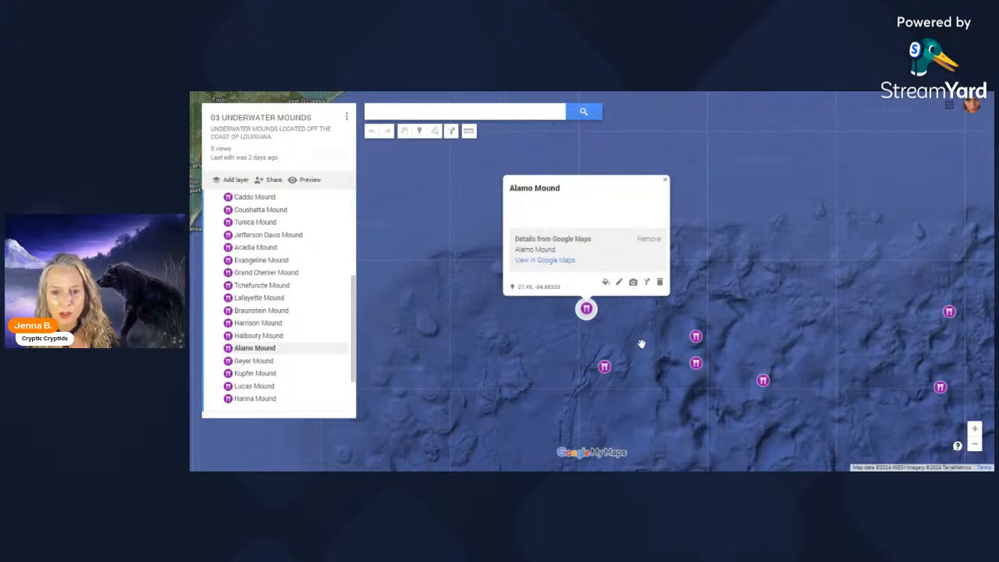
{"action": "left_click", "coordinate": [606, 370]}
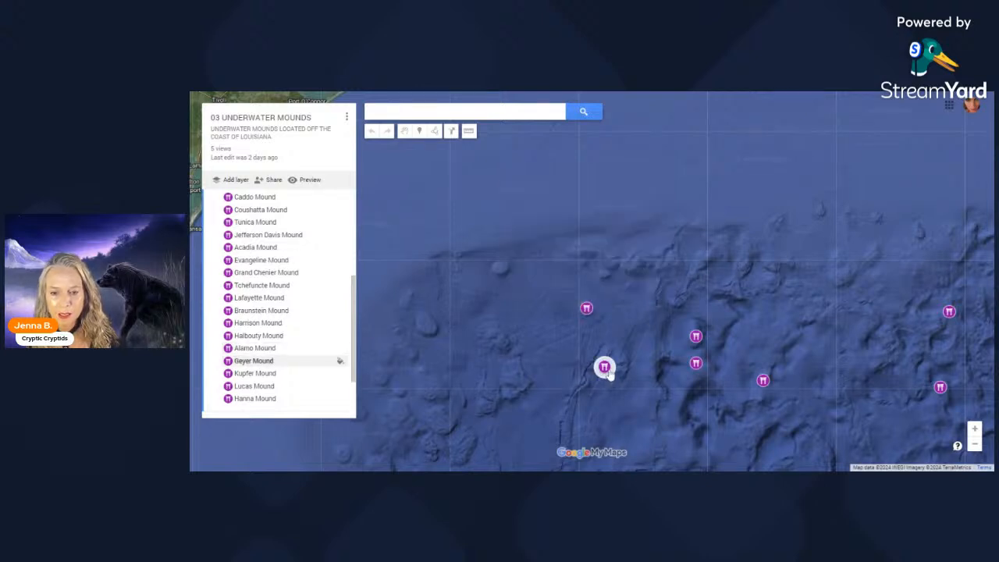
{"action": "left_click", "coordinate": [695, 365]}
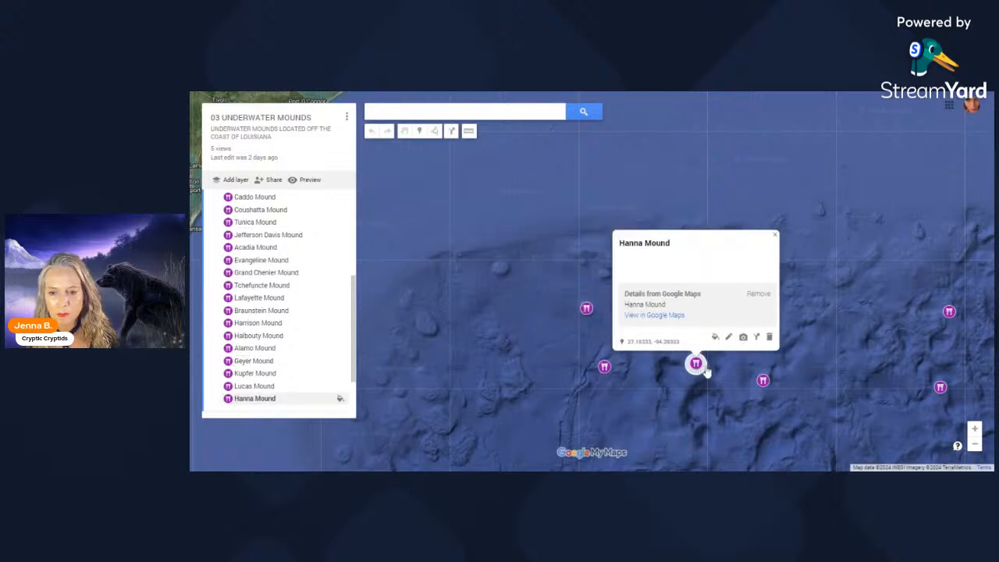
{"action": "left_click", "coordinate": [763, 381]}
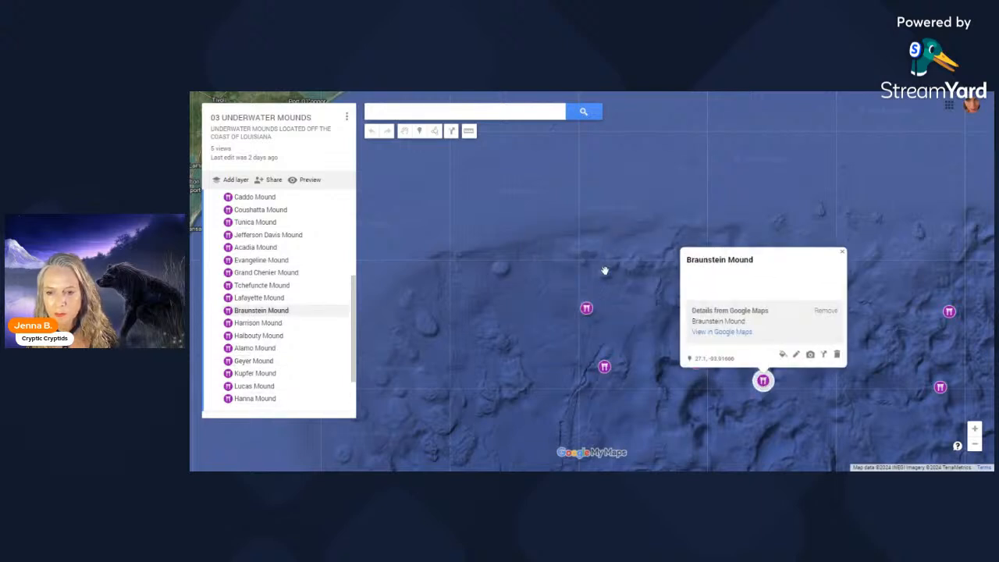
{"action": "left_click_drag", "start_coordinate": [631, 248], "coordinate": [490, 162]}
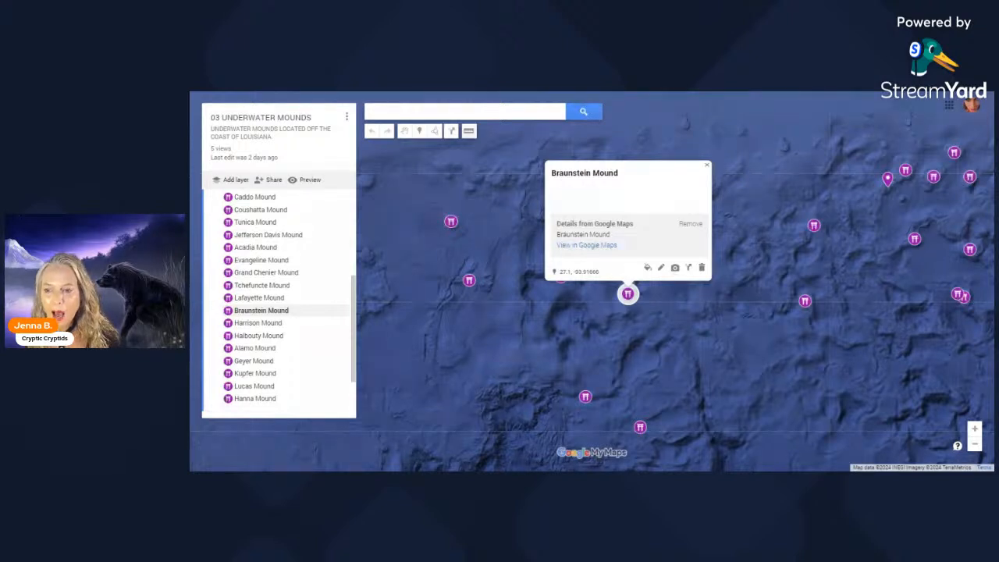
{"action": "left_click", "coordinate": [397, 229]}
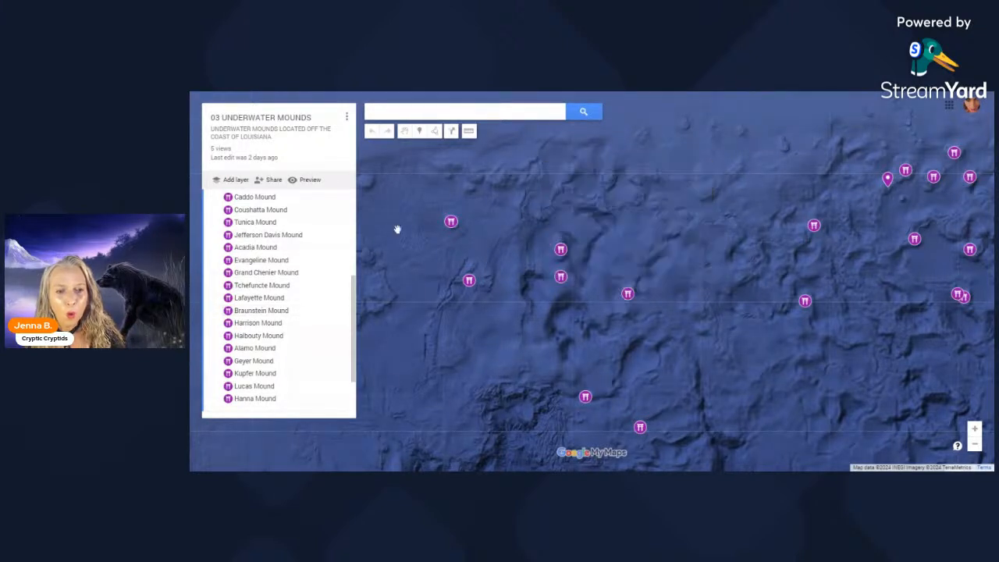
Step: View the details of Lafayette Mound and inspect the surrounding seabed up close
{"action": "mouse_move", "coordinate": [765, 346]}
{"action": "left_mouse_down"}
{"action": "mouse_move", "coordinate": [660, 336]}
{"action": "mouse_move", "coordinate": [649, 305]}
{"action": "left_mouse_up"}
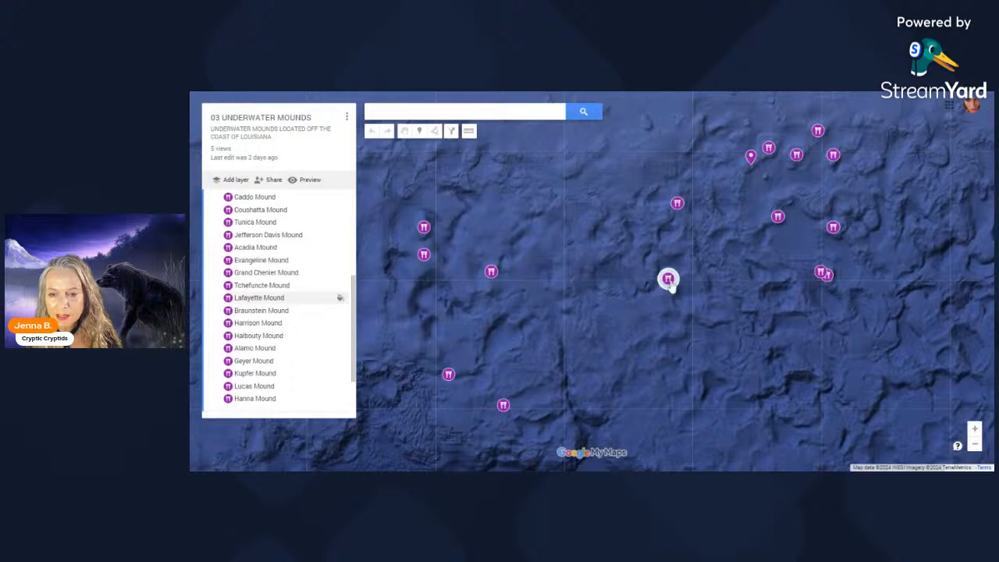
{"action": "left_click", "coordinate": [670, 281]}
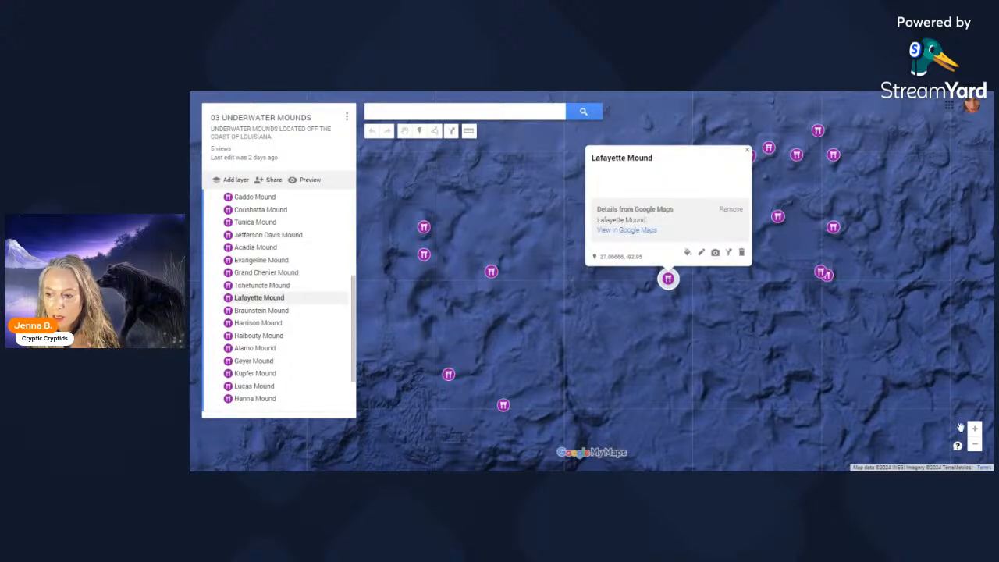
{"action": "left_click", "coordinate": [975, 429]}
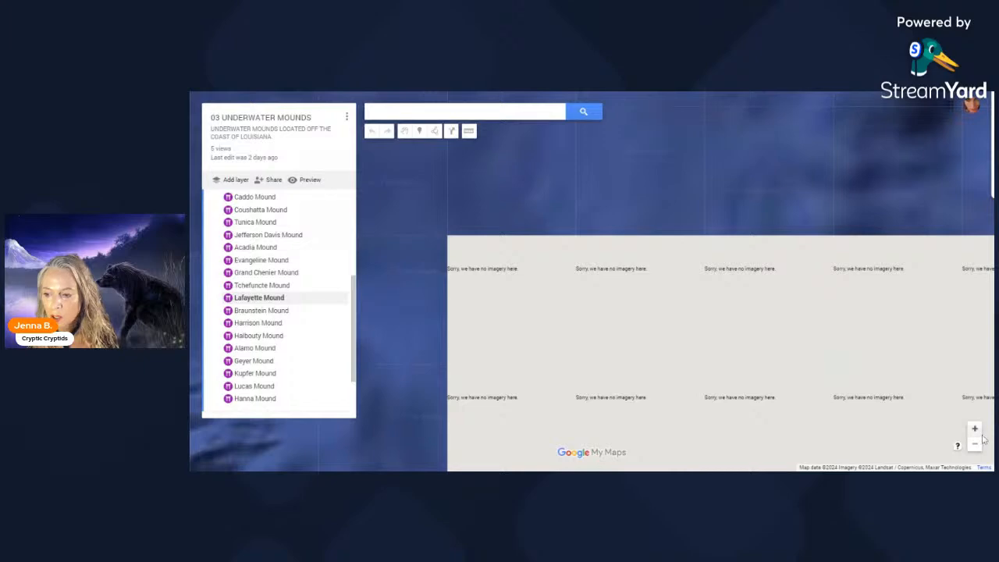
{"action": "left_click", "coordinate": [975, 444]}
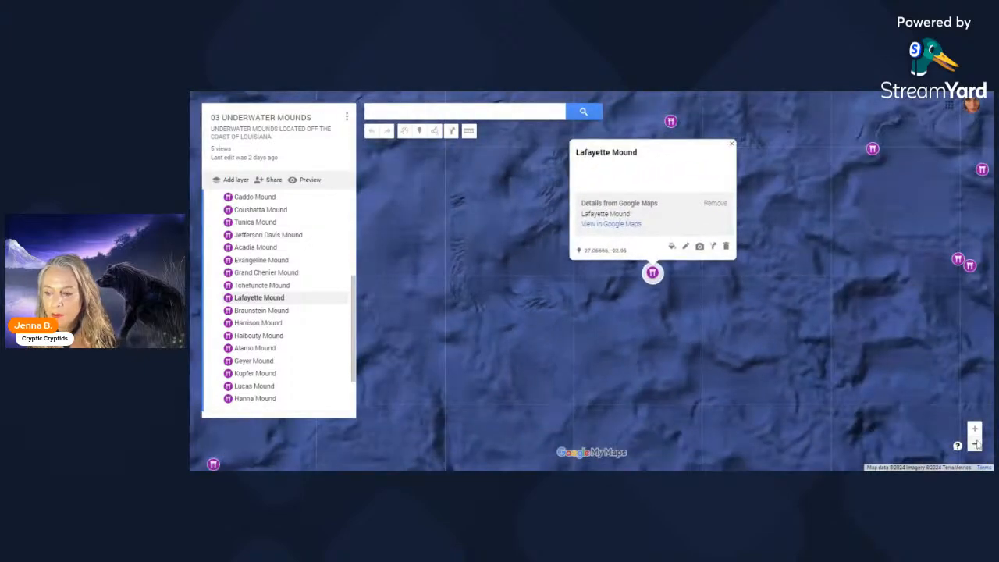
{"action": "left_click", "coordinate": [975, 443]}
{"action": "left_click", "coordinate": [976, 443]}
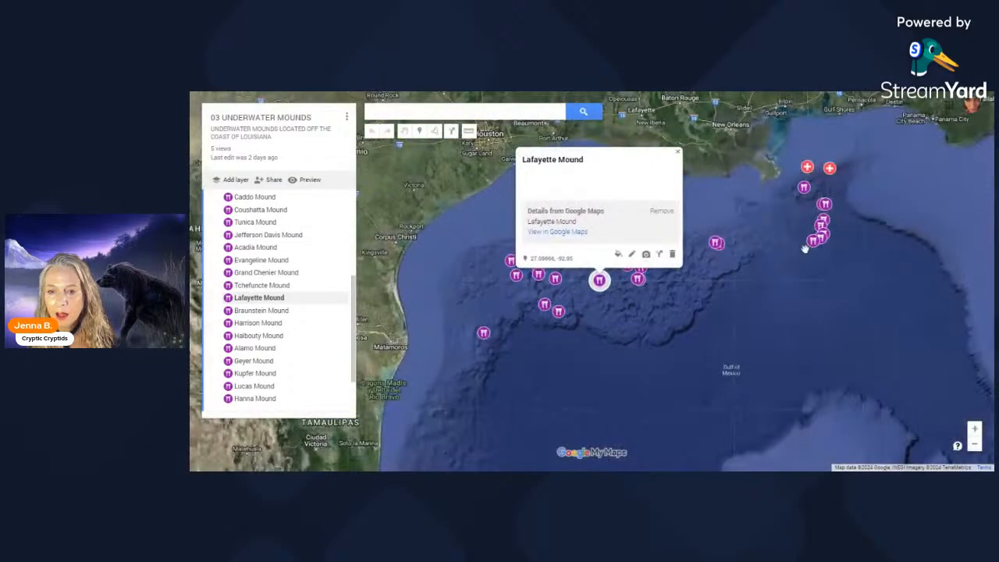
Step: Close the Lafayette Mound card and survey all the mound markers along the Gulf coast from Texas to Florida
{"action": "left_click_drag", "start_coordinate": [729, 181], "coordinate": [743, 275]}
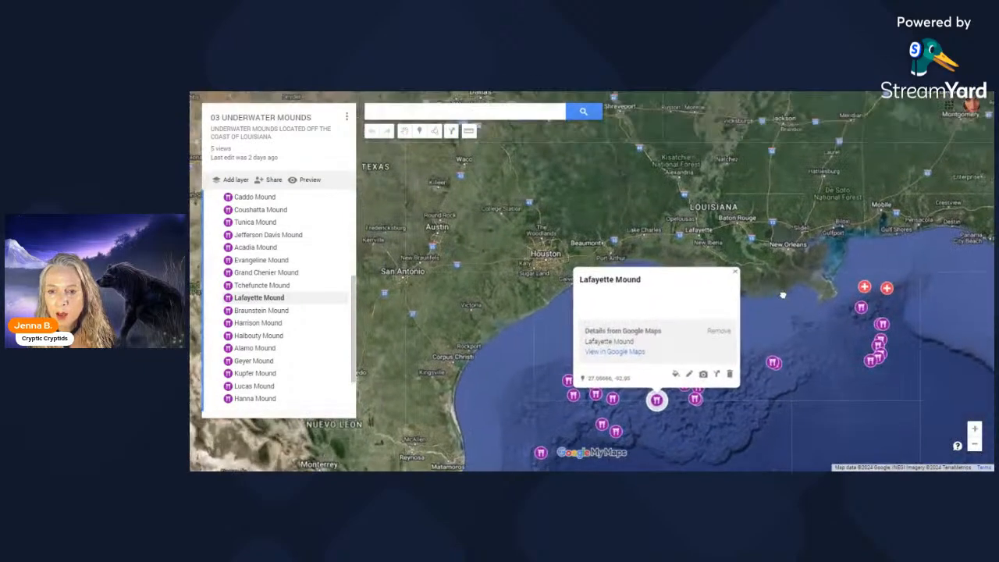
{"action": "left_click", "coordinate": [737, 274]}
{"action": "left_click_drag", "start_coordinate": [739, 184], "coordinate": [687, 194]}
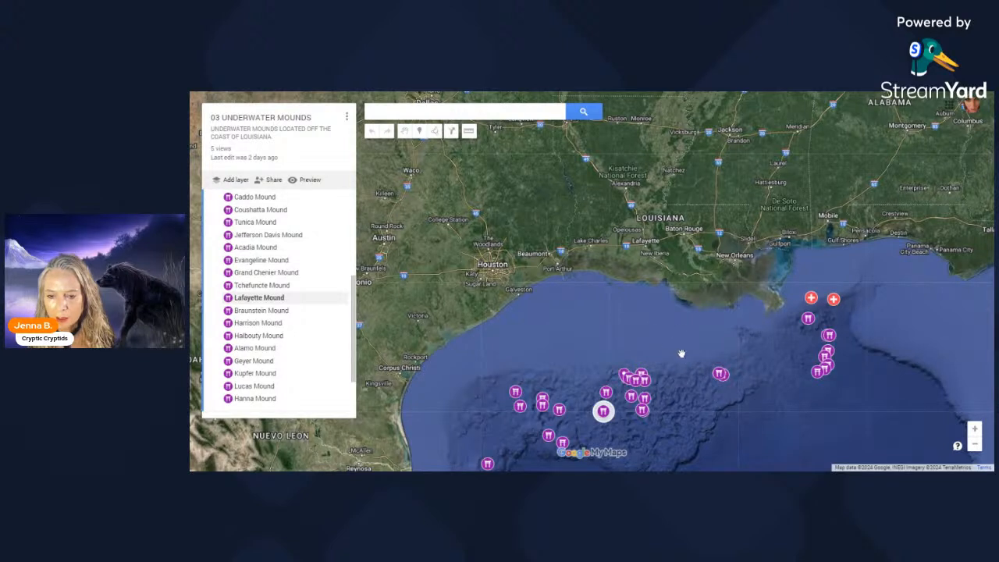
{"action": "left_click_drag", "start_coordinate": [682, 354], "coordinate": [675, 244]}
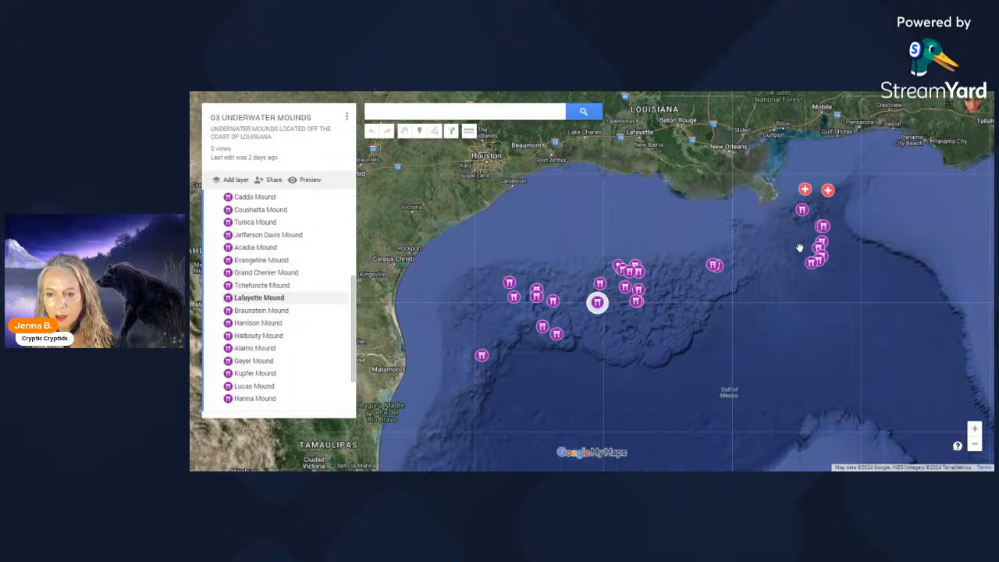
{"action": "left_click_drag", "start_coordinate": [844, 308], "coordinate": [733, 388]}
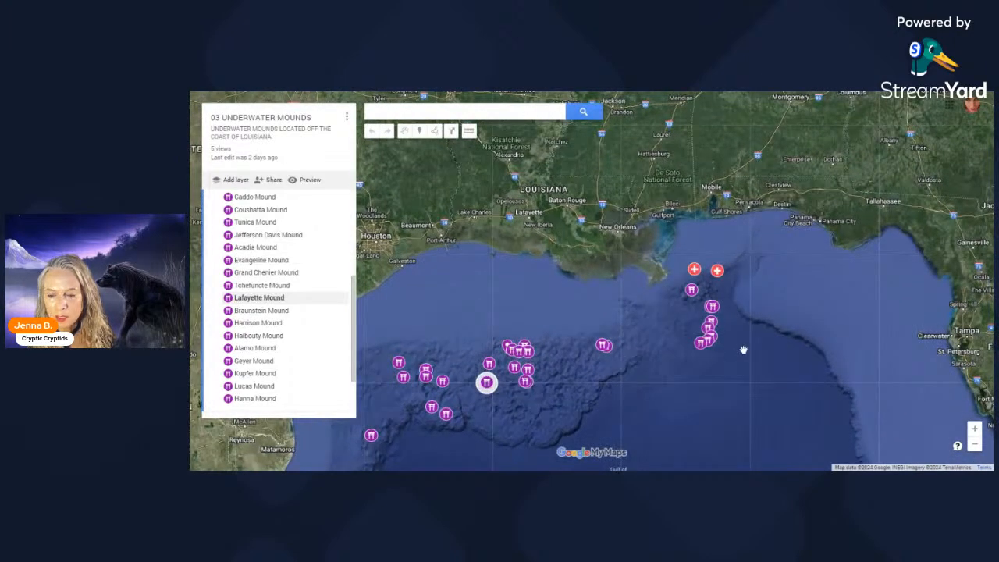
Step: Examine the seabed southeast of the Mississippi delta, from the red cross markers down to the twin mounds
{"action": "double_click", "coordinate": [974, 431]}
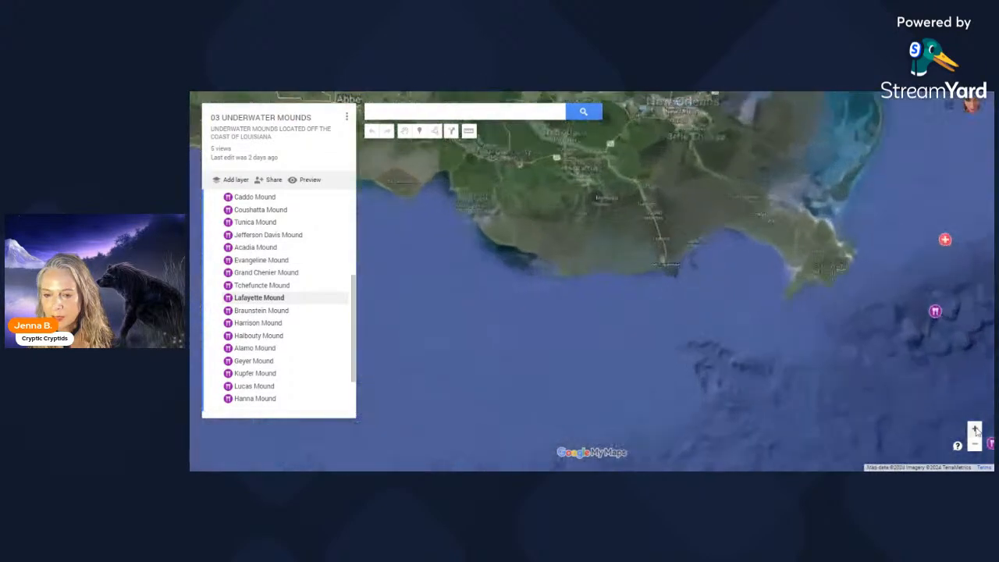
{"action": "left_click", "coordinate": [976, 431]}
{"action": "left_click_drag", "start_coordinate": [928, 368], "coordinate": [390, 339]}
{"action": "left_click_drag", "start_coordinate": [877, 330], "coordinate": [471, 292]}
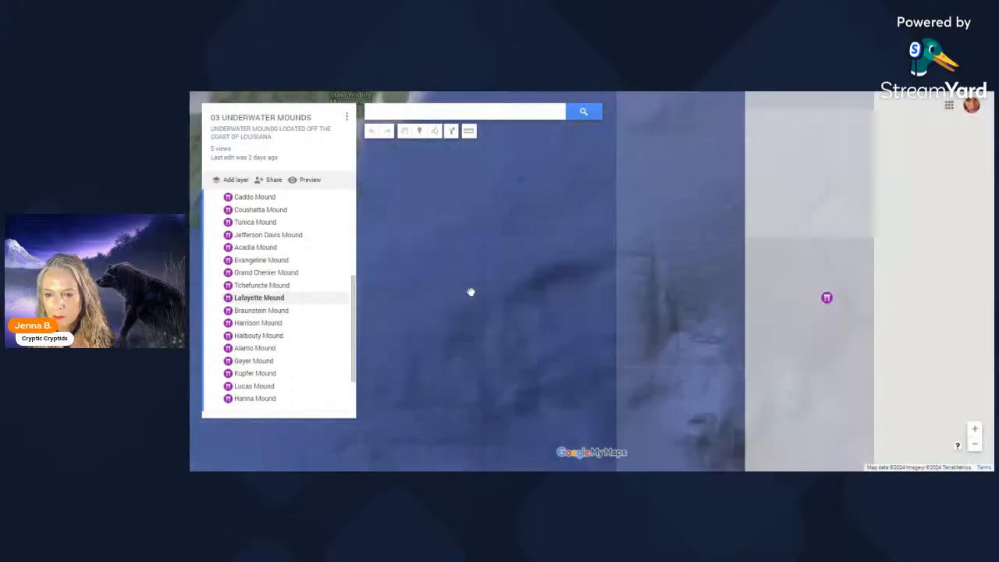
{"action": "mouse_move", "coordinate": [748, 333]}
{"action": "left_mouse_down"}
{"action": "mouse_move", "coordinate": [729, 391]}
{"action": "mouse_move", "coordinate": [680, 469]}
{"action": "mouse_move", "coordinate": [625, 403]}
{"action": "mouse_move", "coordinate": [623, 362]}
{"action": "left_mouse_up"}
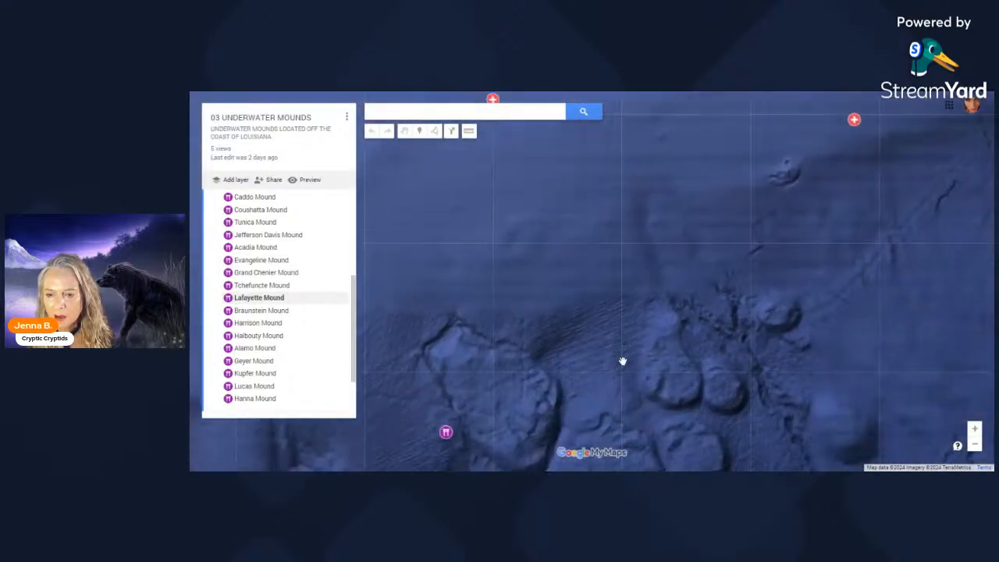
{"action": "left_click_drag", "start_coordinate": [697, 428], "coordinate": [711, 242]}
{"action": "left_click_drag", "start_coordinate": [829, 335], "coordinate": [759, 340]}
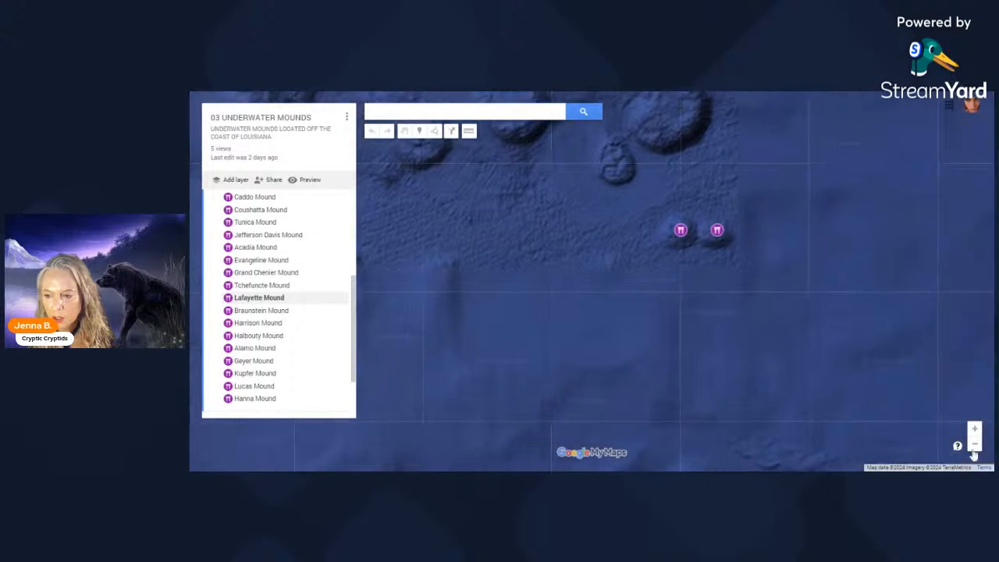
Step: Inspect the twin mounds up close, view the details of Herons Mound, and return to a wider view
{"action": "double_click", "coordinate": [975, 430]}
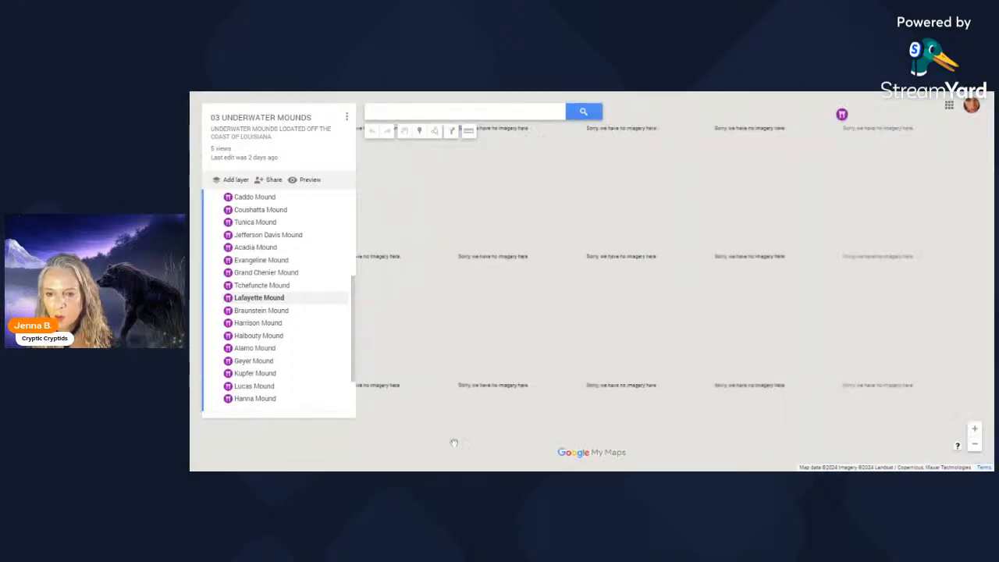
{"action": "left_click_drag", "start_coordinate": [869, 294], "coordinate": [777, 437]}
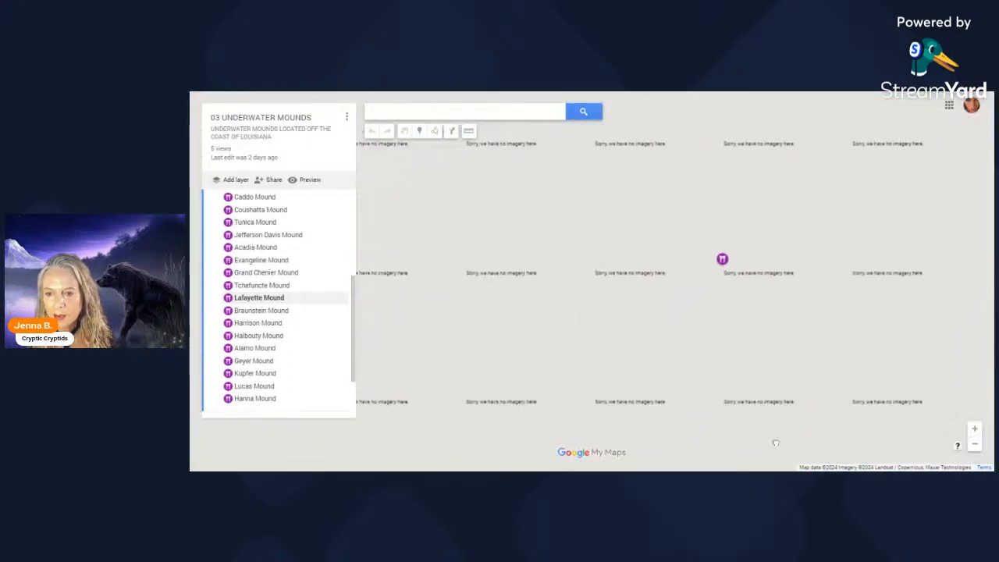
{"action": "left_click", "coordinate": [976, 443]}
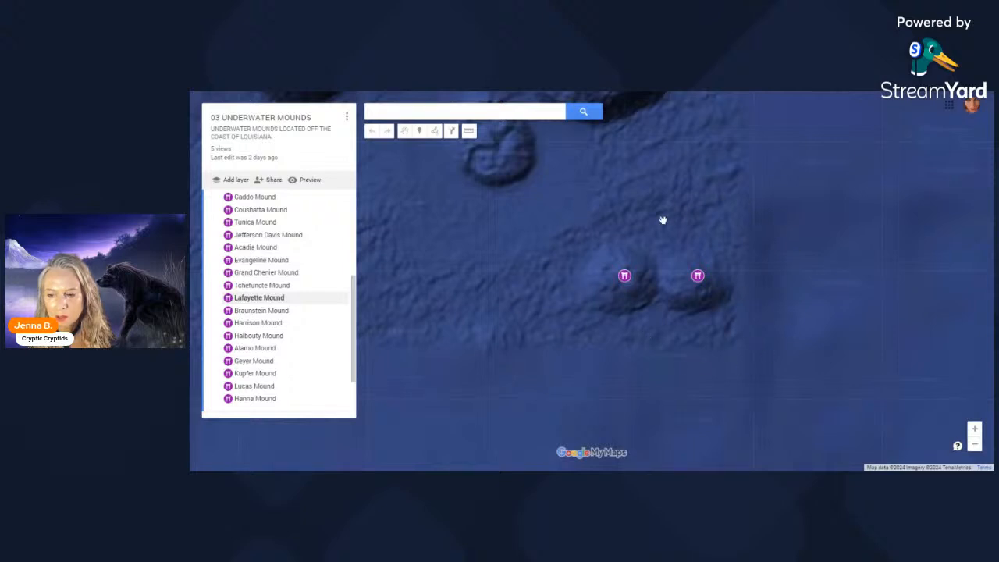
{"action": "left_click", "coordinate": [624, 276]}
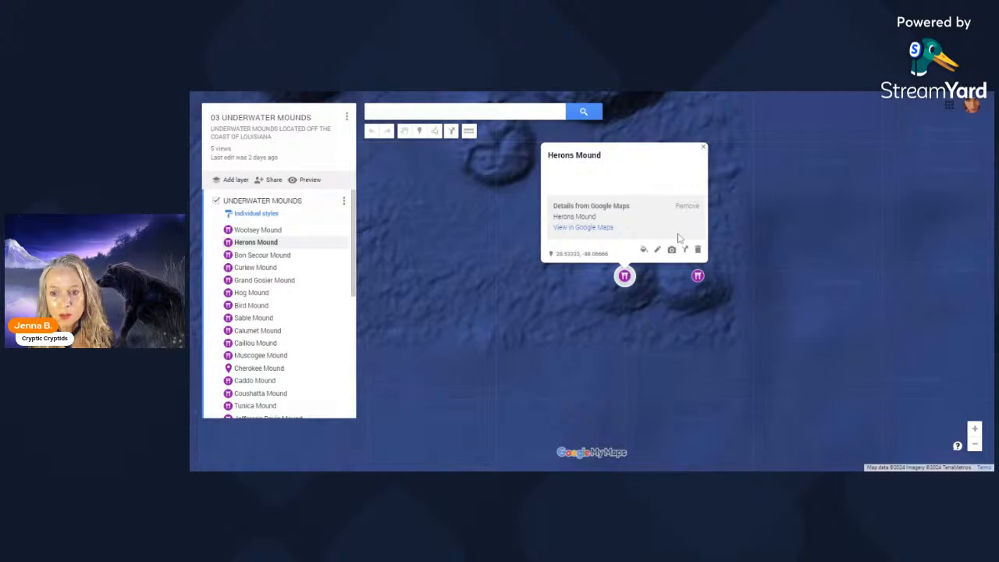
{"action": "left_click", "coordinate": [703, 148]}
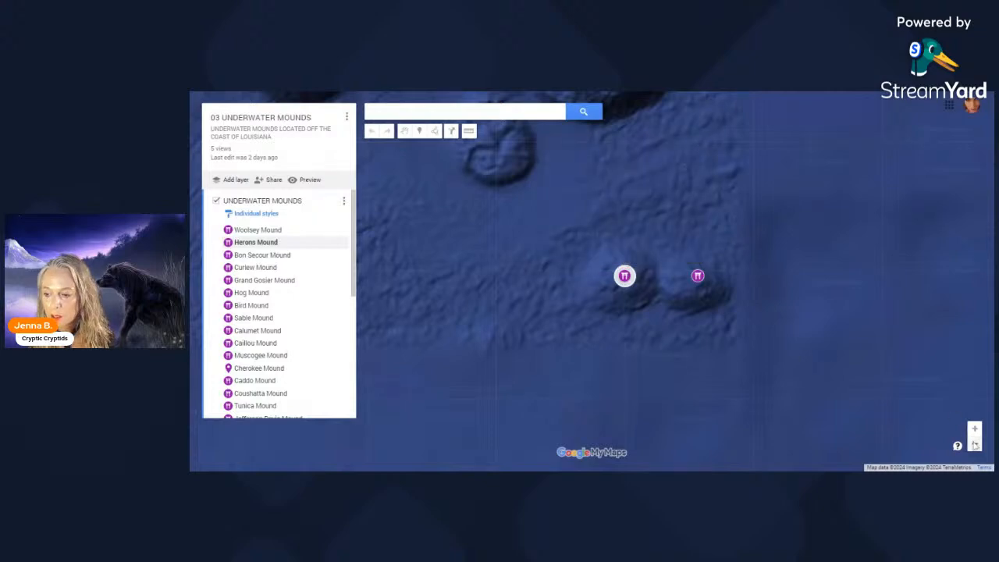
{"action": "left_click", "coordinate": [976, 446]}
{"action": "left_click", "coordinate": [976, 446]}
{"action": "left_click", "coordinate": [977, 447]}
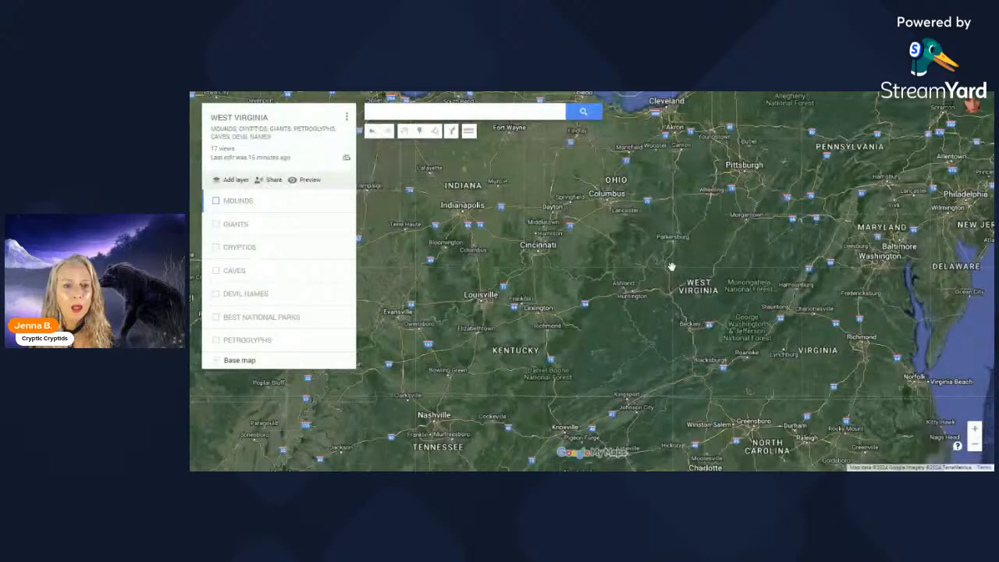
Step: Turn on the MOUNDS and GIANTS layers of the WEST VIRGINIA map
{"action": "left_click_drag", "start_coordinate": [732, 294], "coordinate": [673, 344]}
{"action": "left_click", "coordinate": [216, 201]}
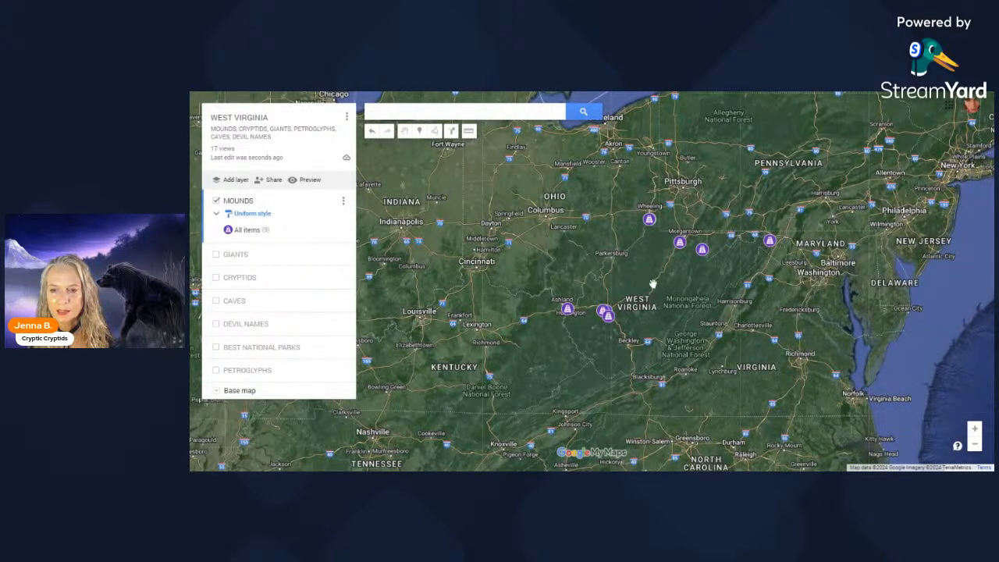
{"action": "left_click", "coordinate": [217, 255]}
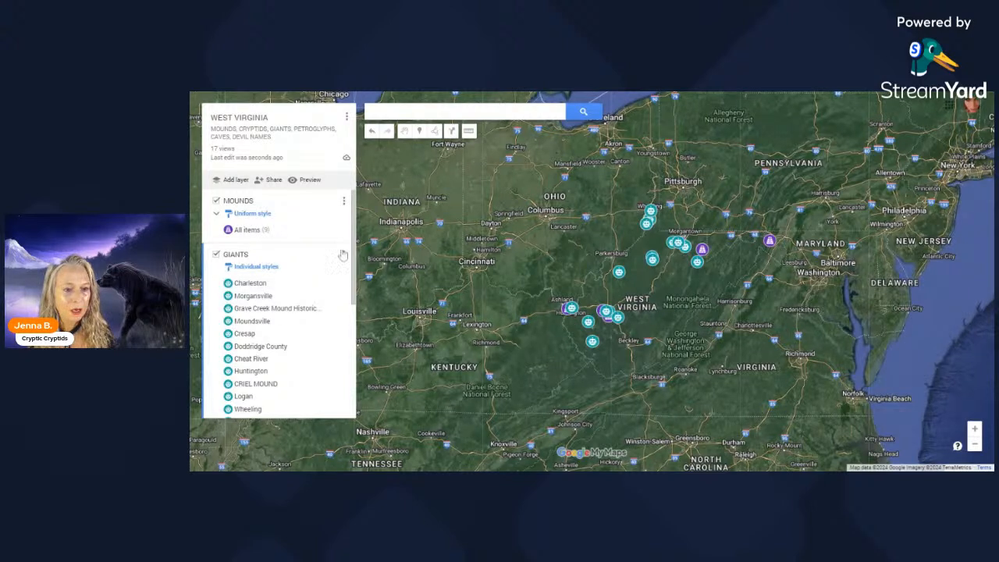
Step: Turn on the CRYPTIDS and CAVES layers as well
{"action": "scroll", "coordinate": [356, 287], "scroll_direction": "down", "scroll_amount": 2}
{"action": "scroll", "coordinate": [355, 287], "scroll_direction": "down", "scroll_amount": 3}
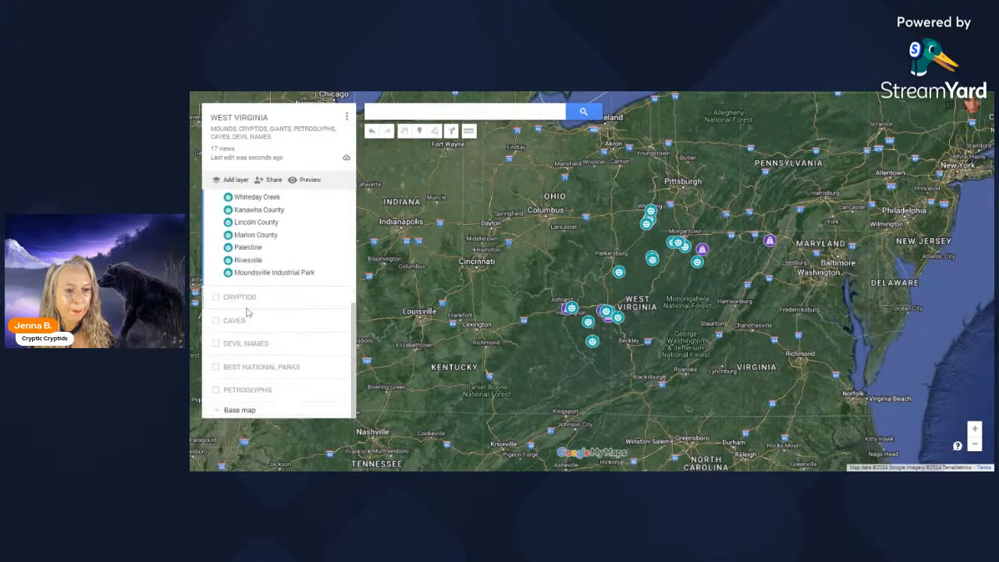
{"action": "left_click", "coordinate": [216, 297]}
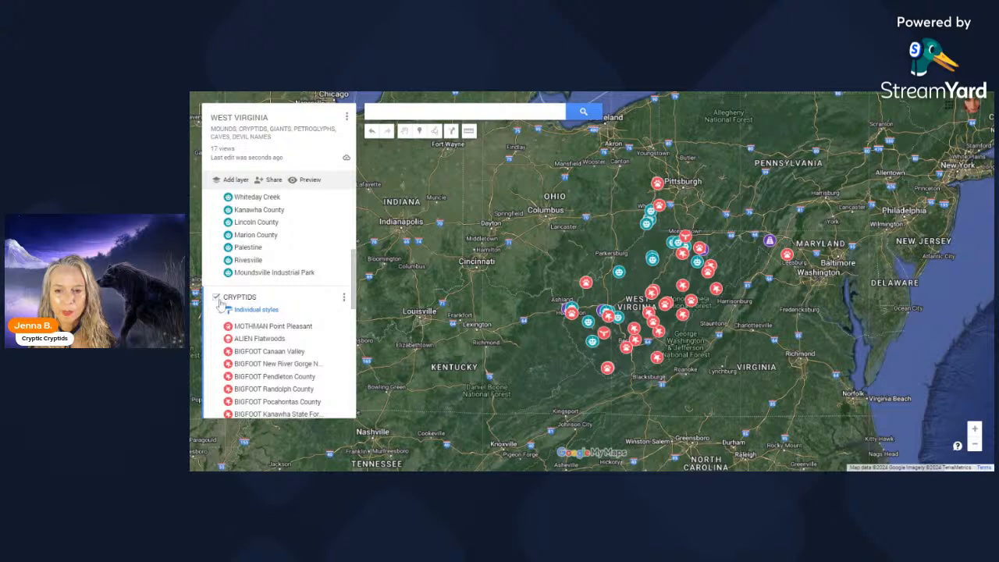
{"action": "left_click_drag", "start_coordinate": [355, 264], "coordinate": [356, 393]}
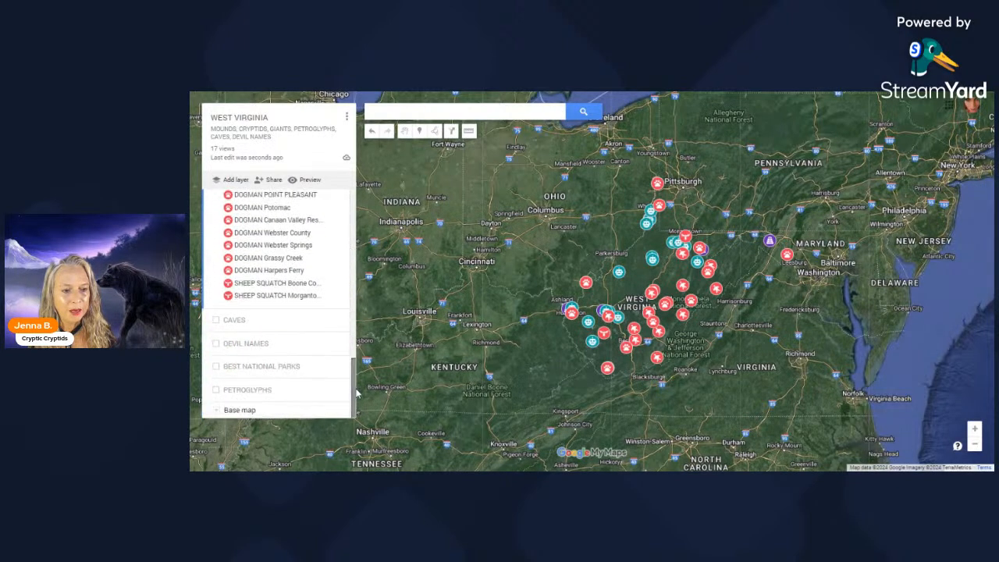
{"action": "left_click", "coordinate": [217, 321]}
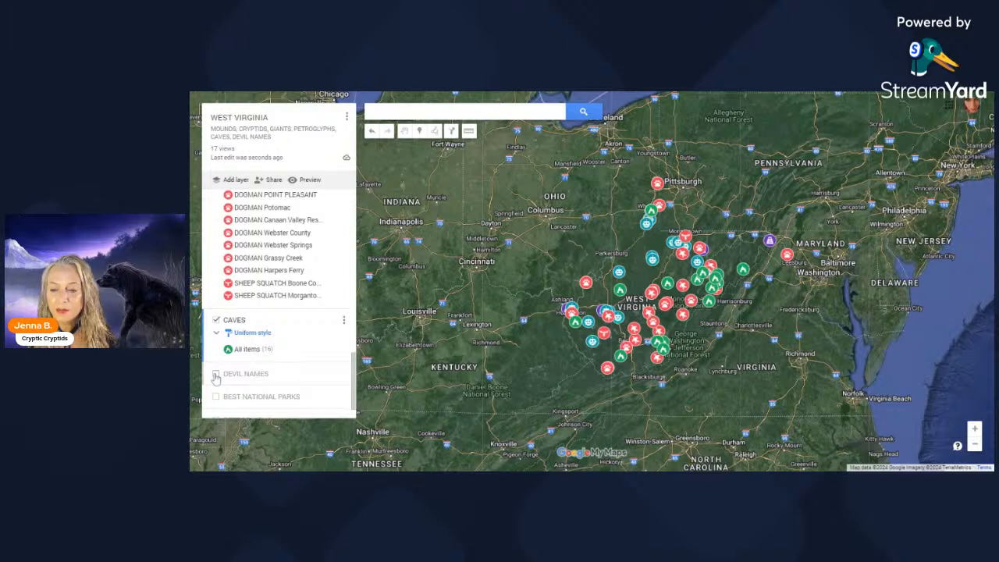
Step: Turn on the DEVIL NAMES, BEST NATIONAL PARKS and PETROGLYPHS layers of the WEST VIRGINIA map
{"action": "left_click", "coordinate": [217, 376]}
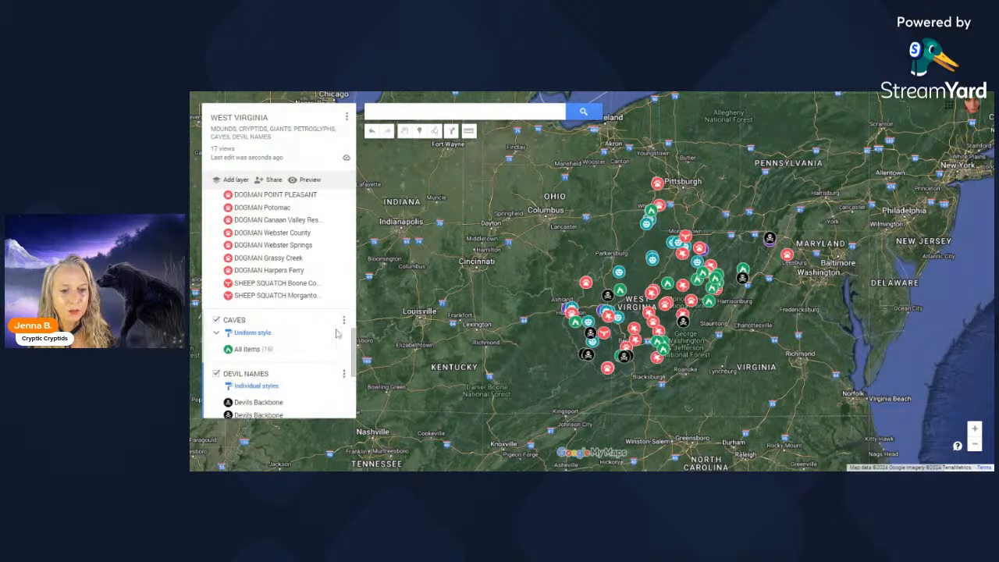
{"action": "left_click_drag", "start_coordinate": [355, 347], "coordinate": [359, 388]}
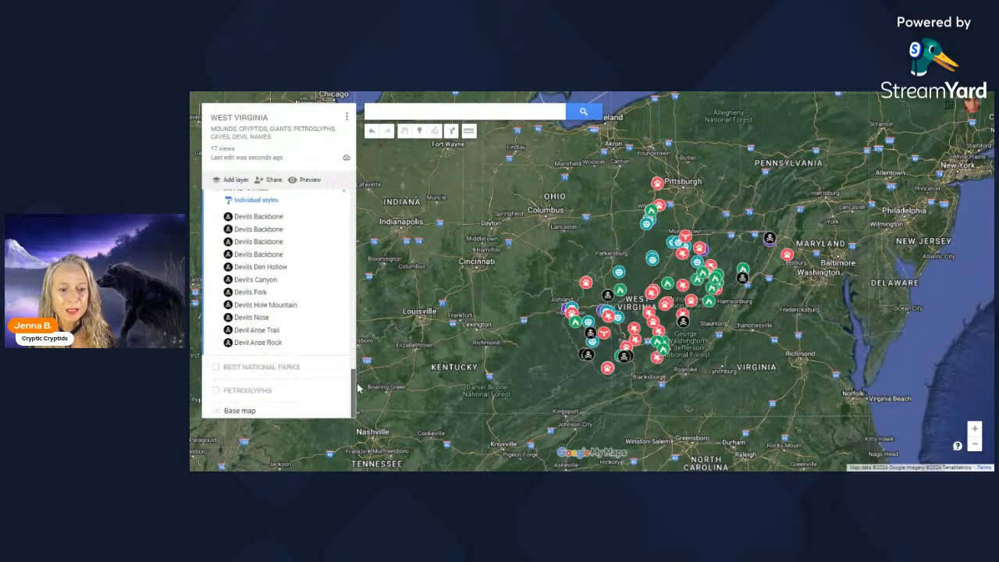
{"action": "left_click", "coordinate": [215, 366]}
{"action": "scroll", "coordinate": [350, 373], "scroll_direction": "down", "scroll_amount": 2}
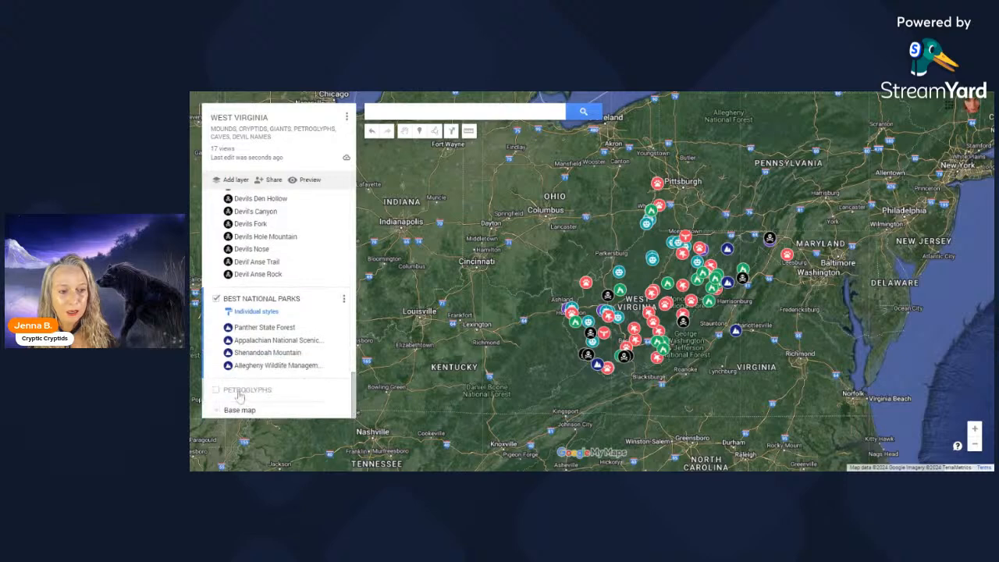
{"action": "left_click", "coordinate": [216, 389]}
{"action": "left_click_drag", "start_coordinate": [682, 319], "coordinate": [711, 232]}
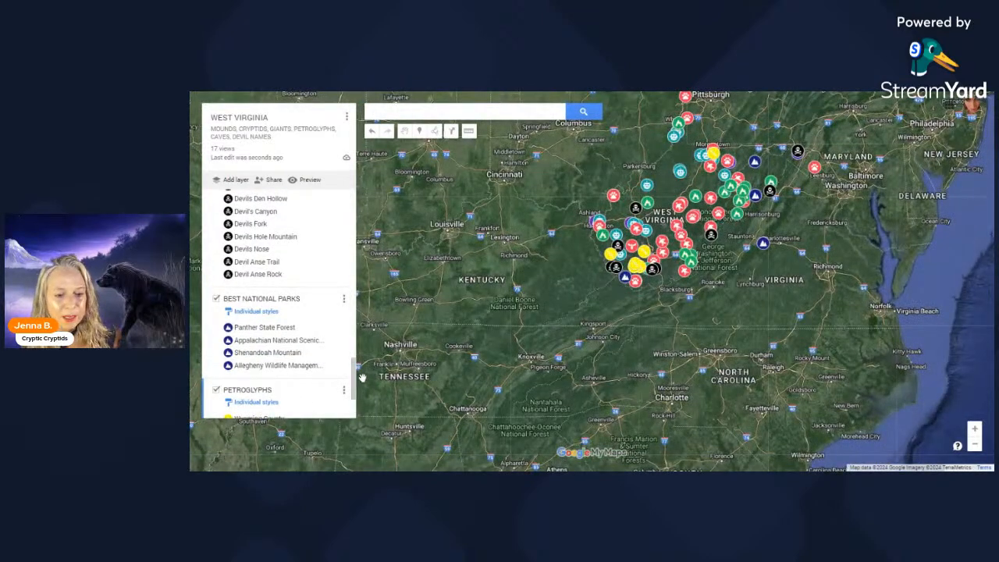
Step: View the details of the Charleston placemark in the GIANTS layer, and close its card
{"action": "scroll", "coordinate": [326, 289], "scroll_direction": "up", "scroll_amount": 10}
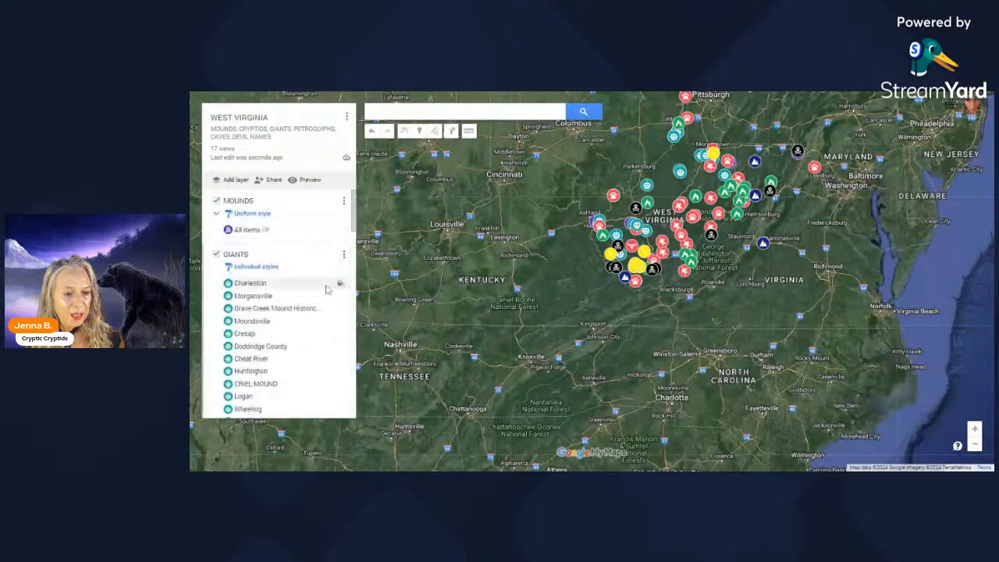
{"action": "left_click", "coordinate": [250, 283]}
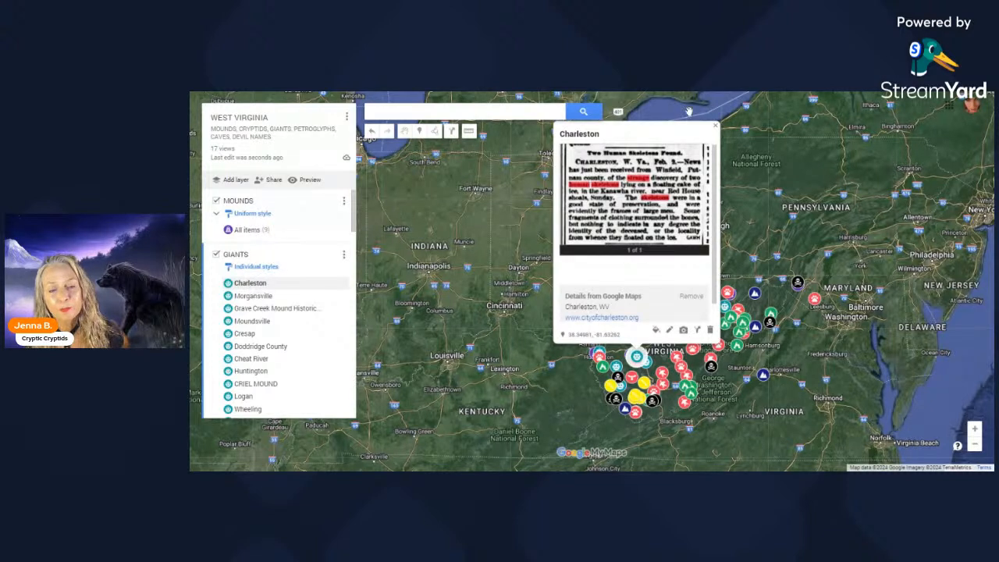
{"action": "left_click", "coordinate": [715, 126]}
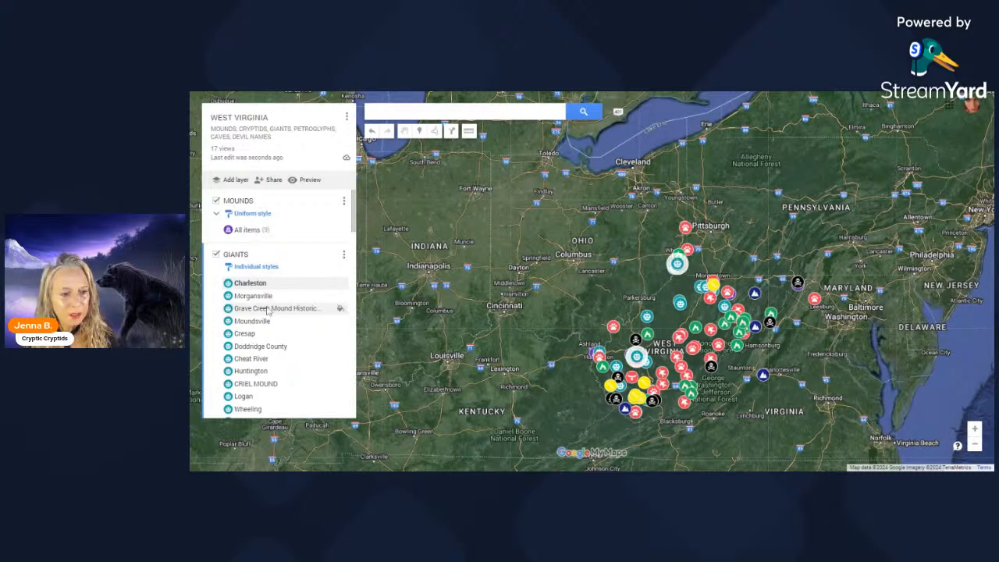
Step: View the Morgansville giant placemark, show its editable title and description fields, and close the card without changes
{"action": "left_click", "coordinate": [680, 303]}
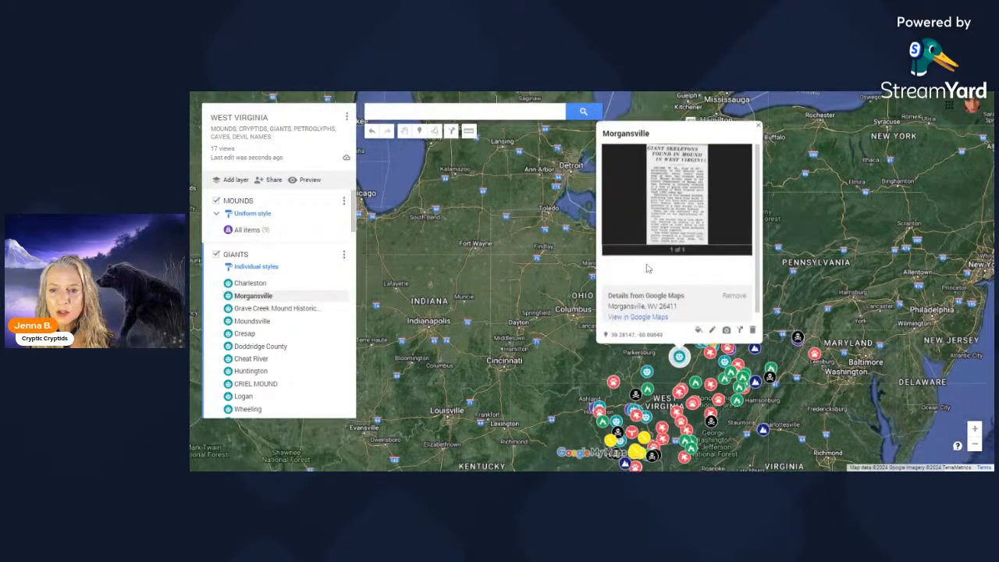
{"action": "left_click", "coordinate": [712, 329]}
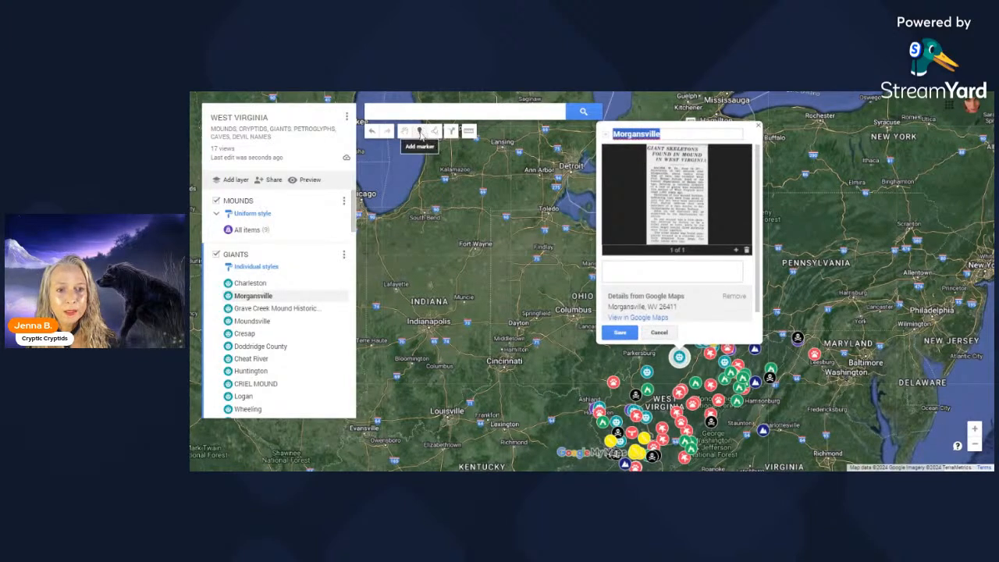
{"action": "left_click", "coordinate": [758, 126]}
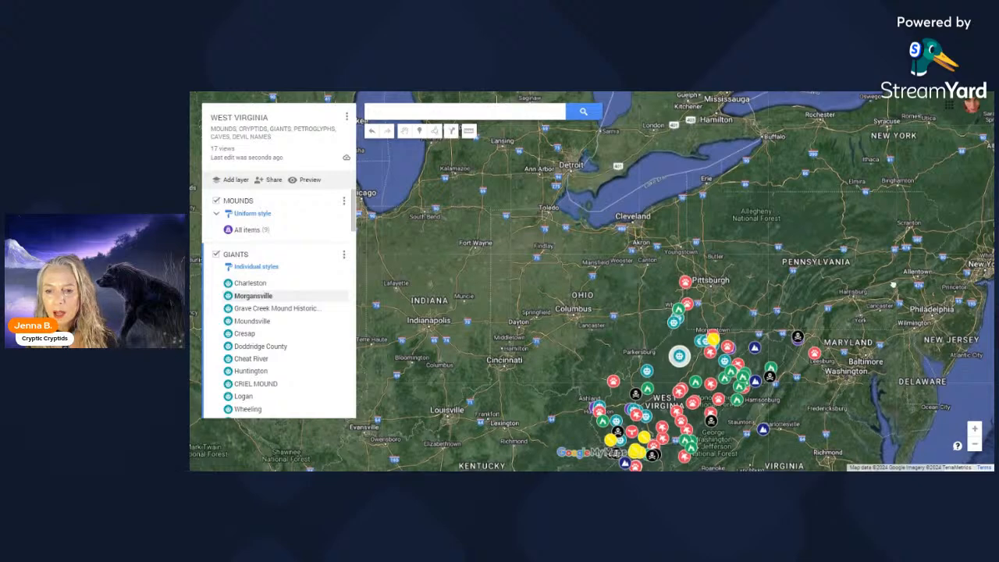
{"action": "left_click_drag", "start_coordinate": [926, 365], "coordinate": [901, 250]}
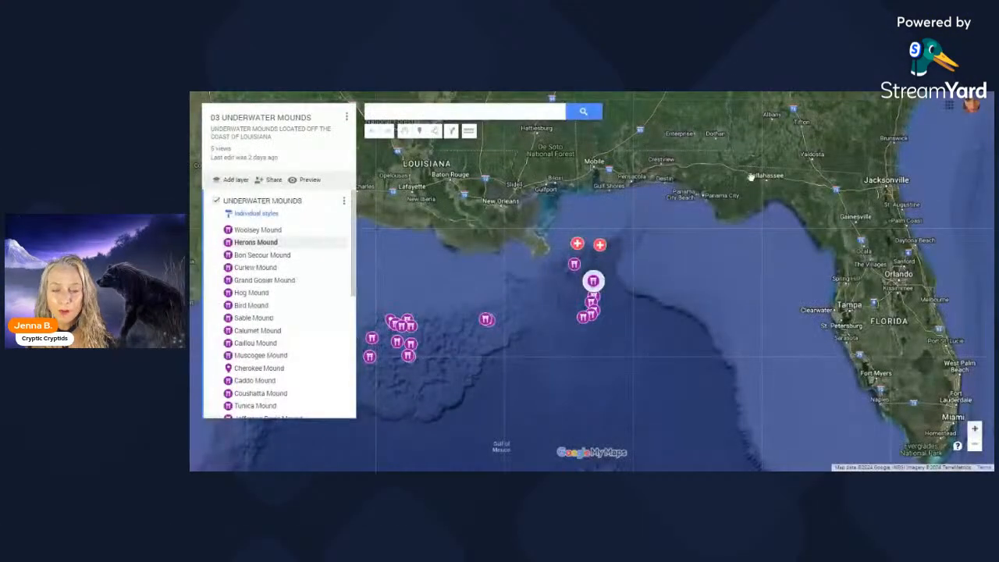
Step: Open the 03 Giant Geo Desert Faces map from the recently used maps
{"action": "left_click", "coordinate": [346, 117]}
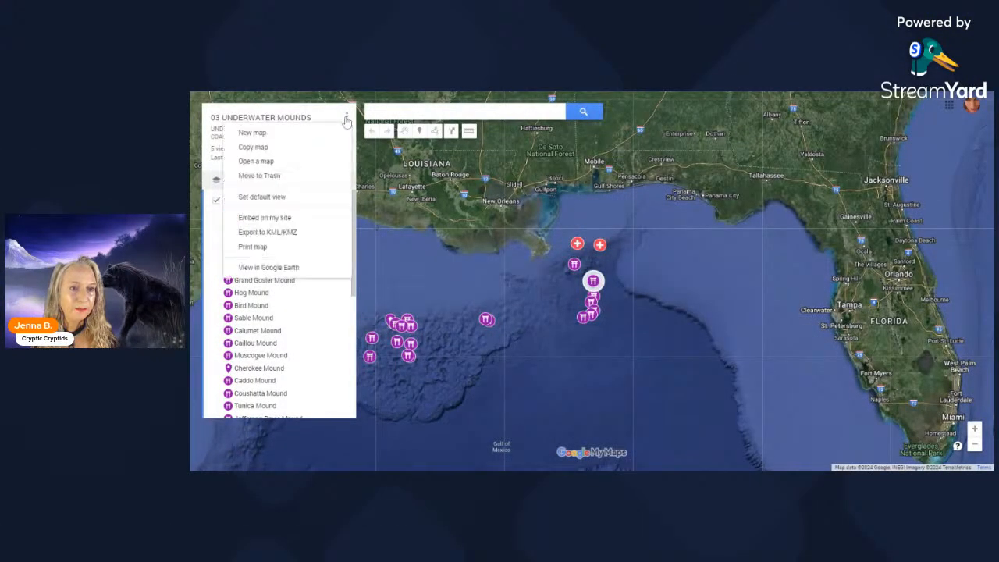
{"action": "left_click", "coordinate": [278, 163]}
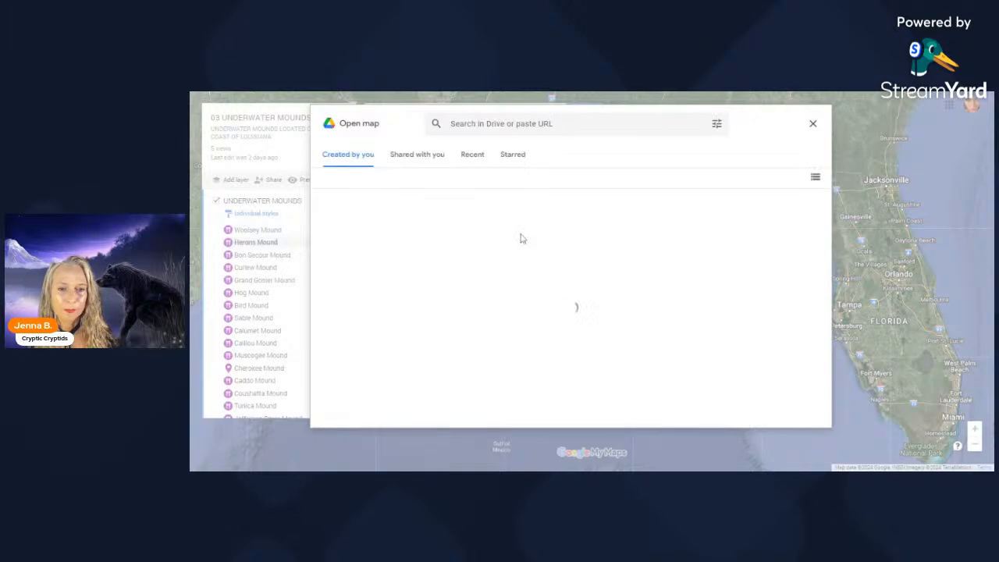
{"action": "left_click", "coordinate": [473, 159]}
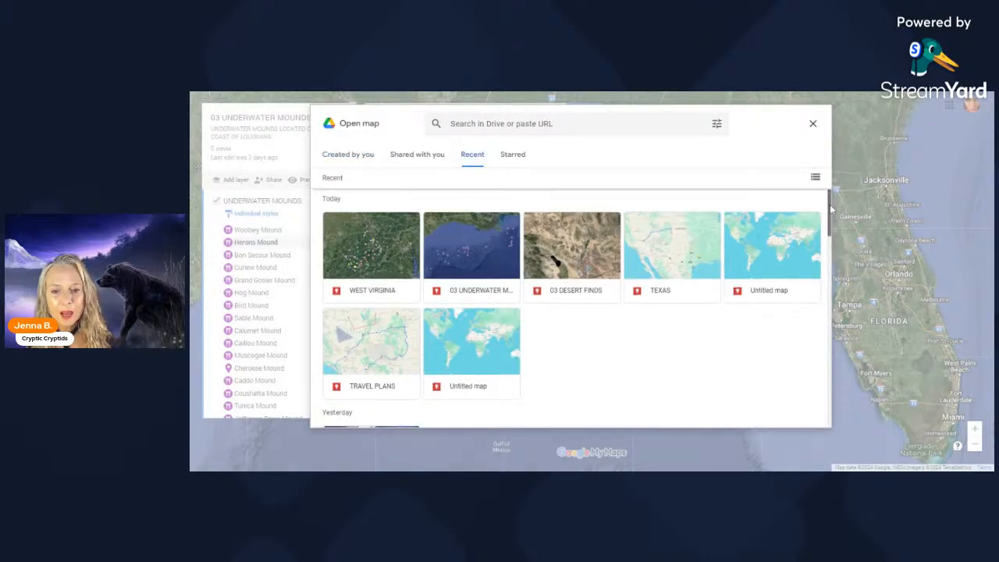
{"action": "left_click_drag", "start_coordinate": [831, 210], "coordinate": [834, 260]}
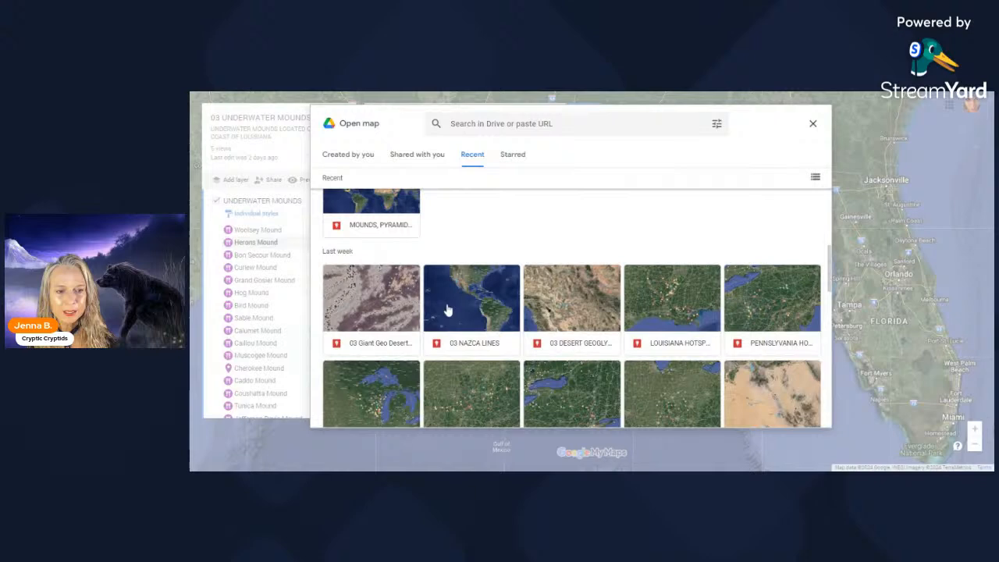
{"action": "left_click", "coordinate": [388, 300]}
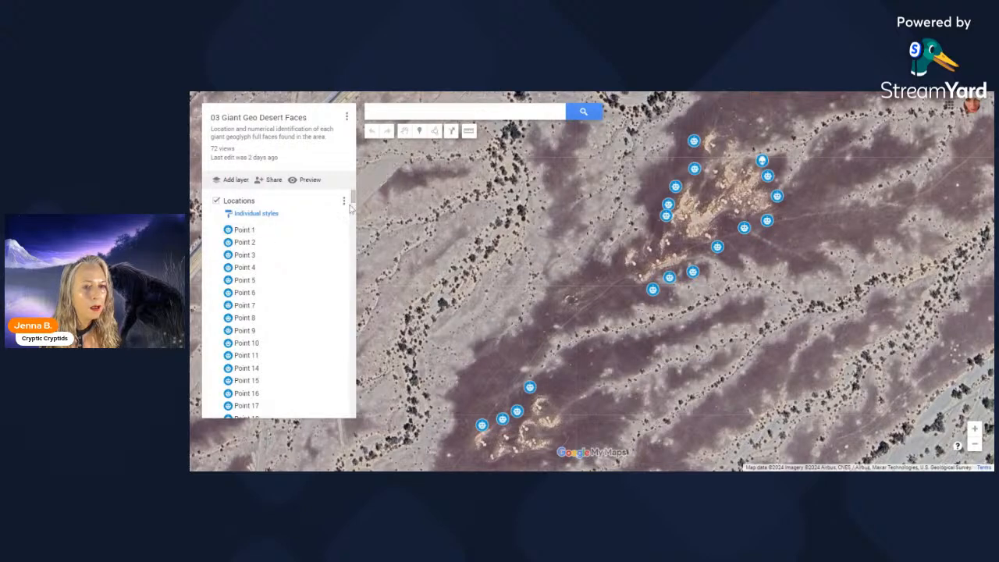
Step: Look through the full Locations list, view the details of Point 1, and examine the geoglyph face southeast of it up close
{"action": "left_click_drag", "start_coordinate": [351, 200], "coordinate": [346, 425]}
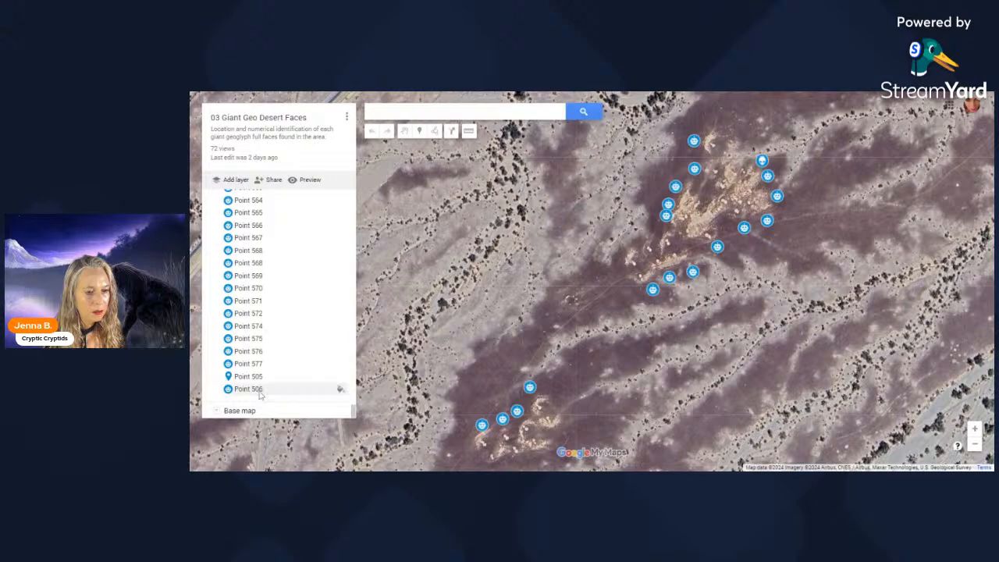
{"action": "left_click_drag", "start_coordinate": [355, 414], "coordinate": [357, 193]}
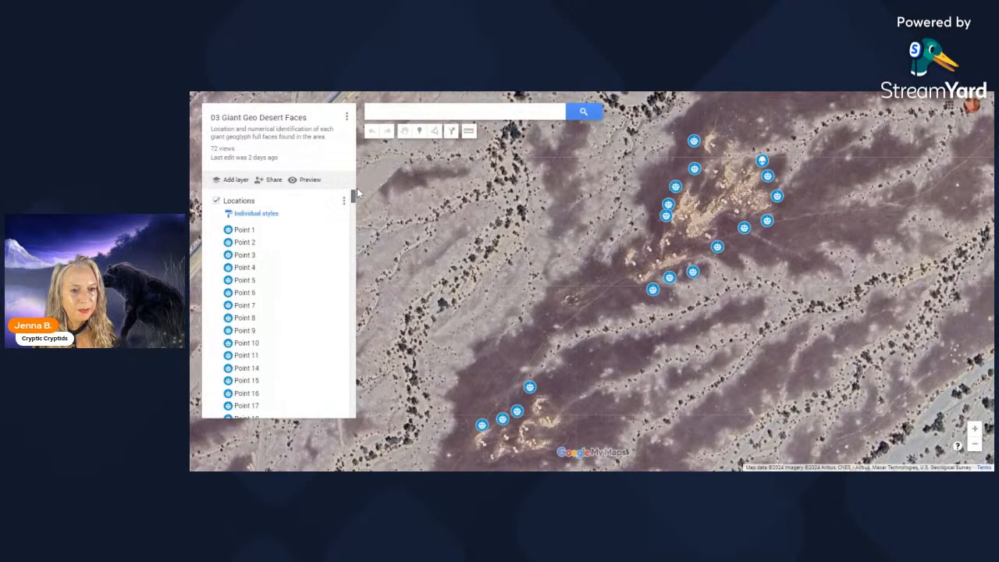
{"action": "left_click", "coordinate": [244, 231]}
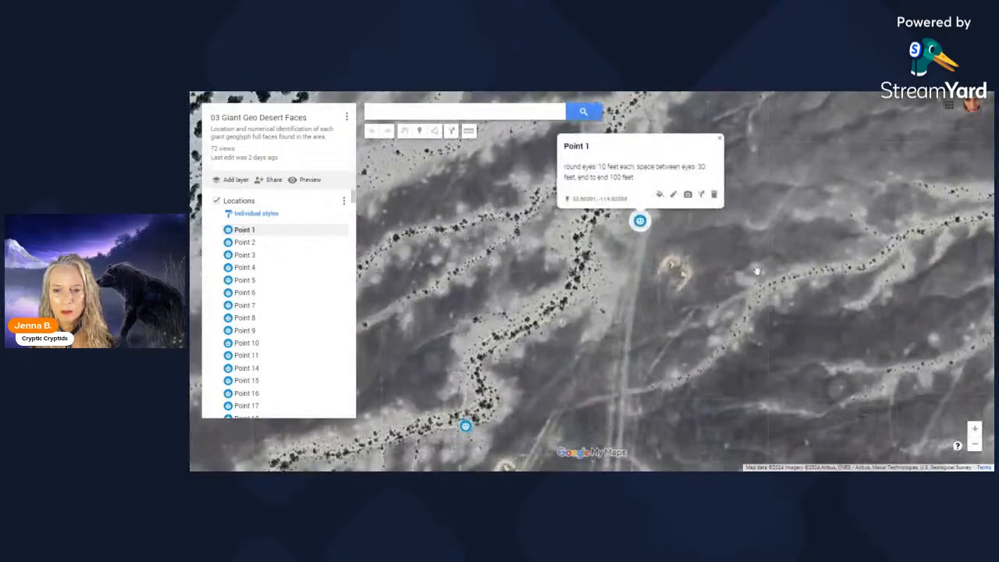
{"action": "left_click_drag", "start_coordinate": [758, 314], "coordinate": [755, 274]}
{"action": "double_click", "coordinate": [976, 429]}
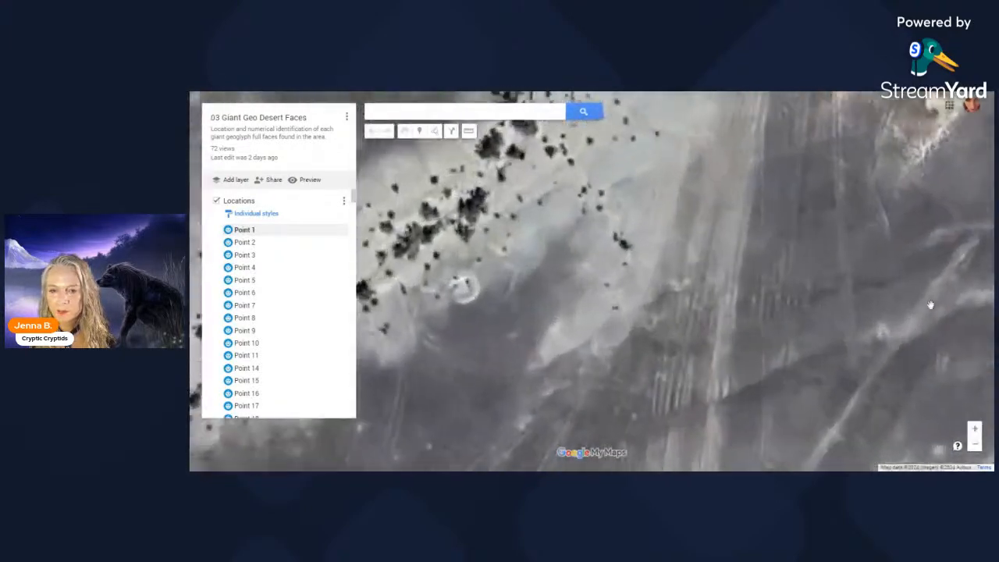
{"action": "left_click_drag", "start_coordinate": [914, 269], "coordinate": [709, 399]}
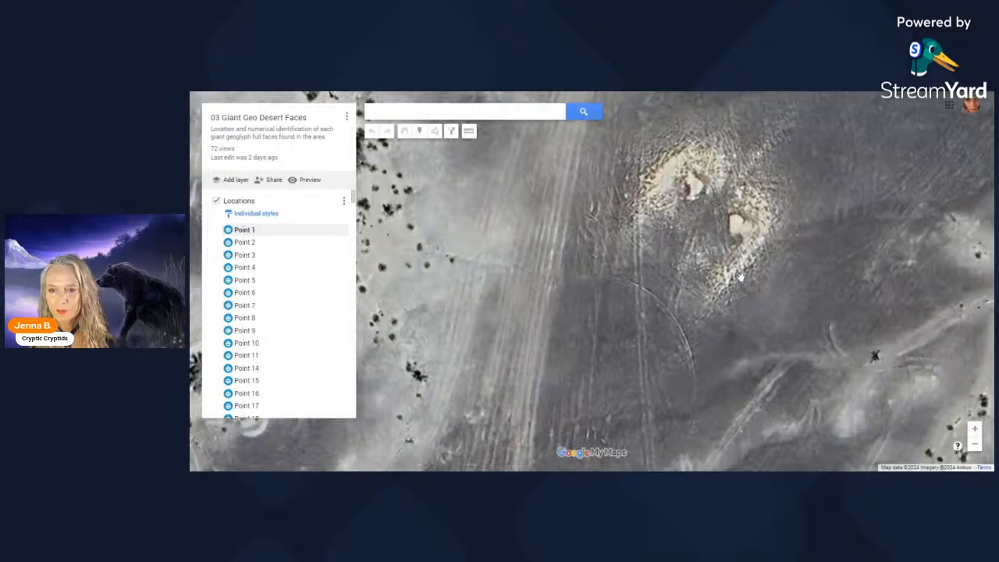
{"action": "left_click_drag", "start_coordinate": [777, 271], "coordinate": [709, 351]}
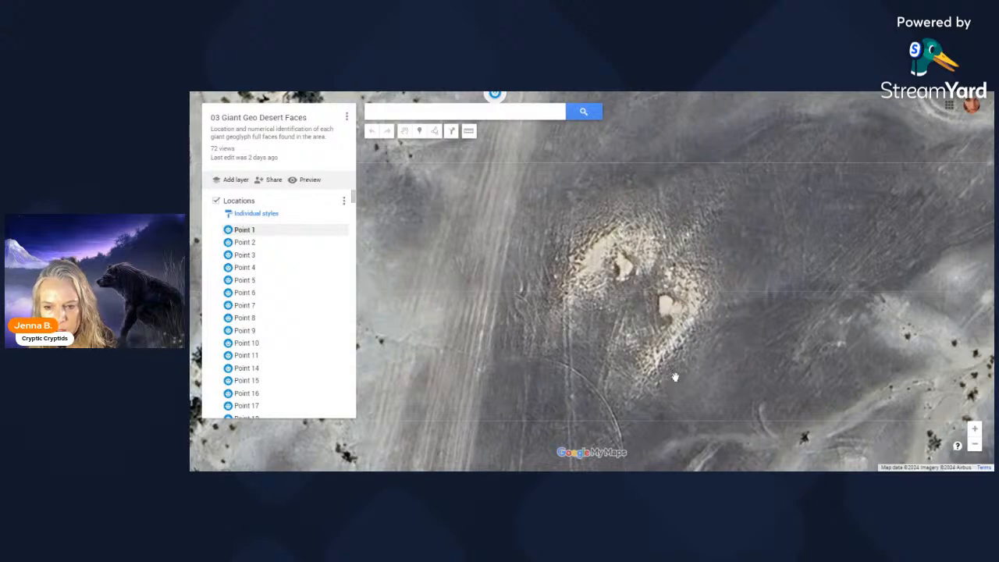
{"action": "left_click_drag", "start_coordinate": [673, 420], "coordinate": [716, 299]}
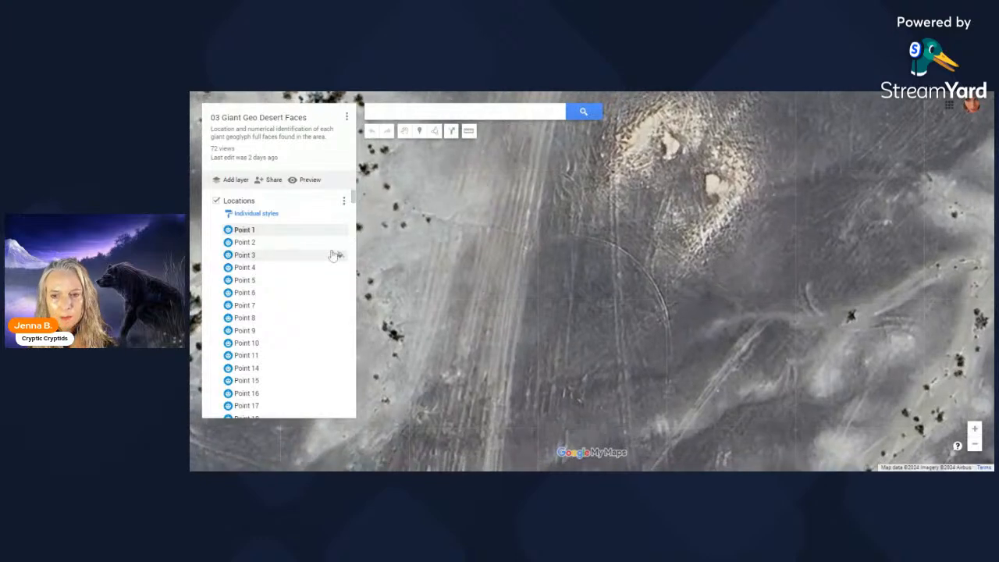
Step: View Point 2 and Point 3, and examine the geoglyph face near each marker
{"action": "left_click", "coordinate": [243, 242]}
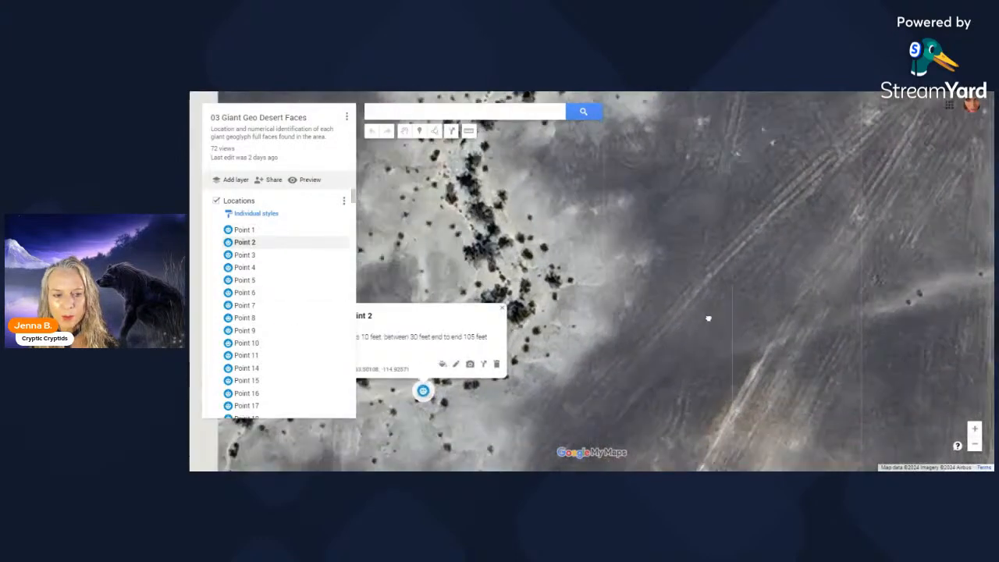
{"action": "left_click_drag", "start_coordinate": [709, 319], "coordinate": [903, 156]}
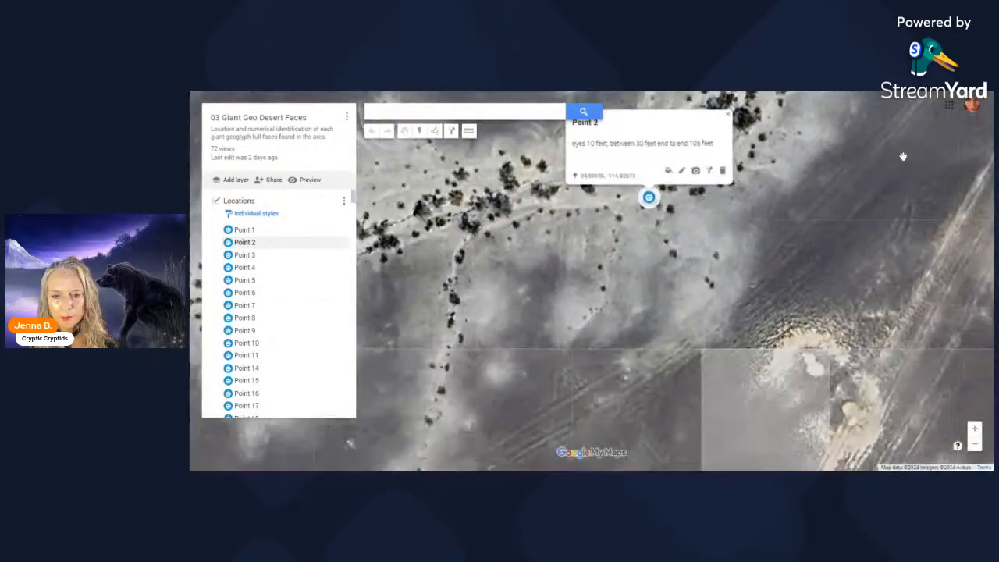
{"action": "left_click_drag", "start_coordinate": [710, 335], "coordinate": [541, 212]}
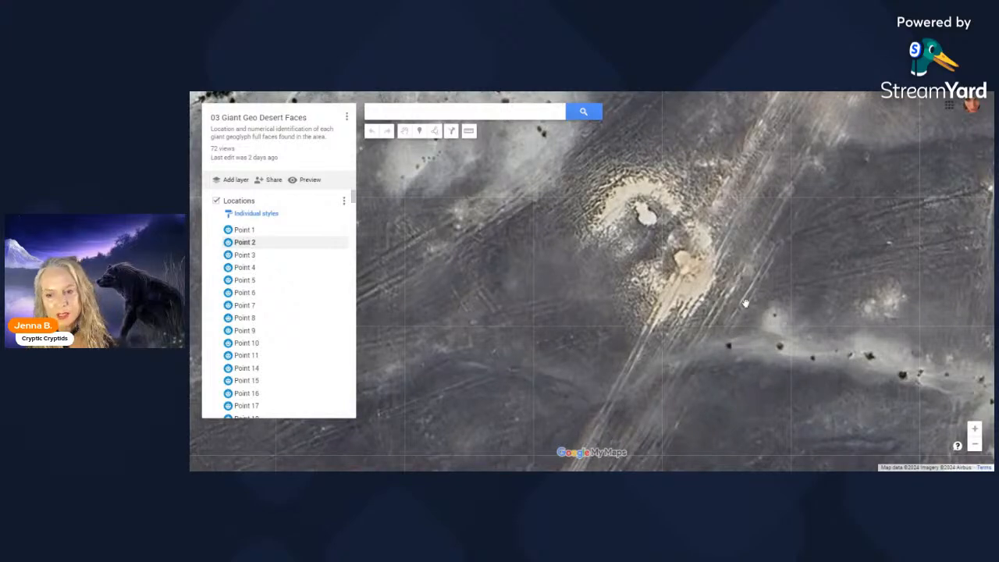
{"action": "left_click", "coordinate": [258, 258]}
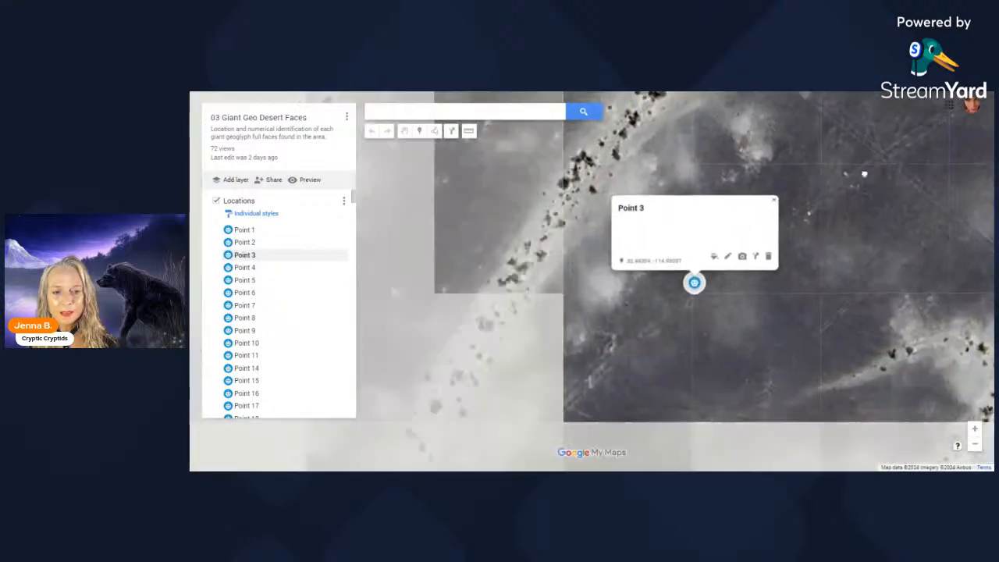
{"action": "left_click_drag", "start_coordinate": [734, 368], "coordinate": [723, 136]}
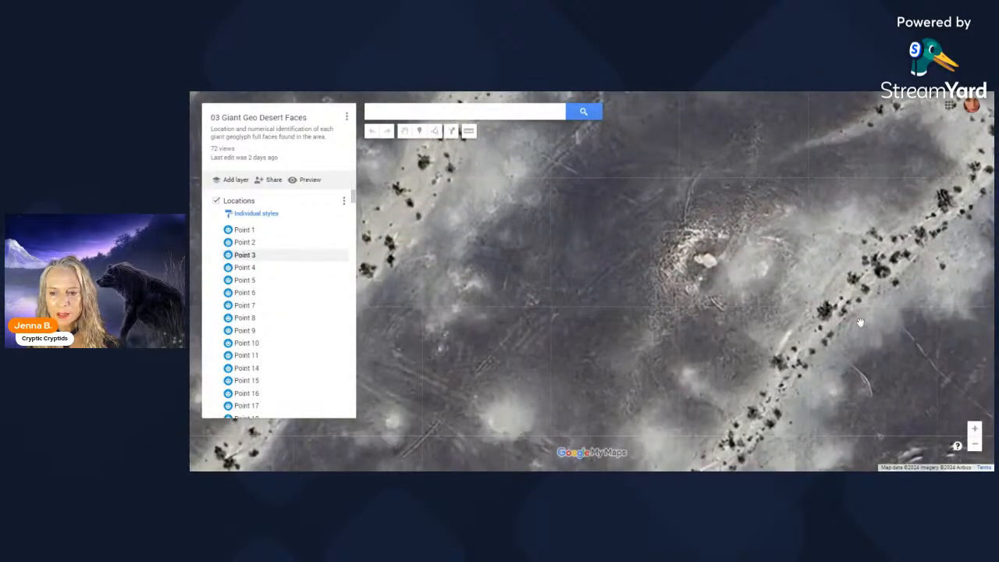
Step: View Point 4, and measure the eyes of its geoglyph face and the distance between them
{"action": "left_click", "coordinate": [246, 268]}
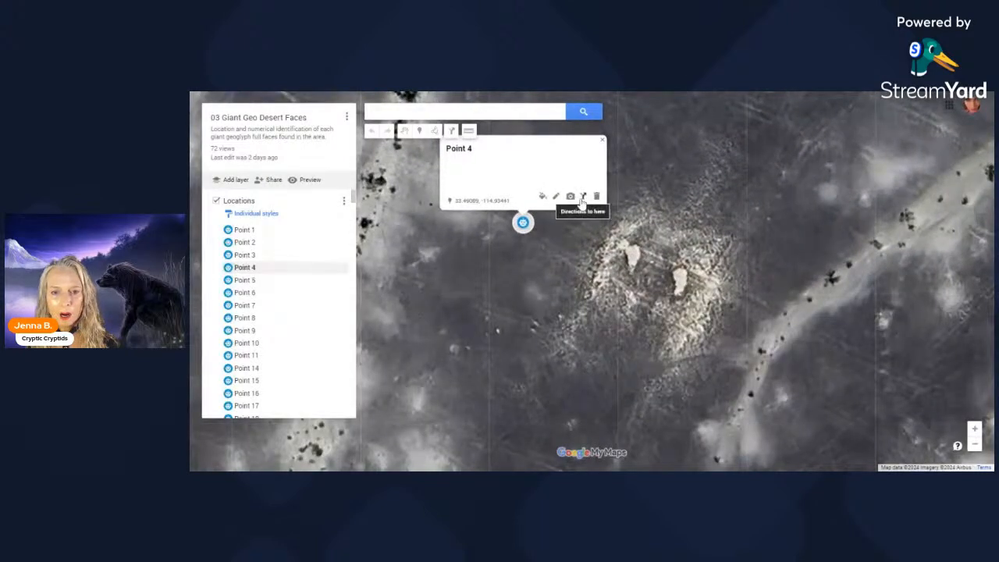
{"action": "left_click", "coordinate": [469, 132]}
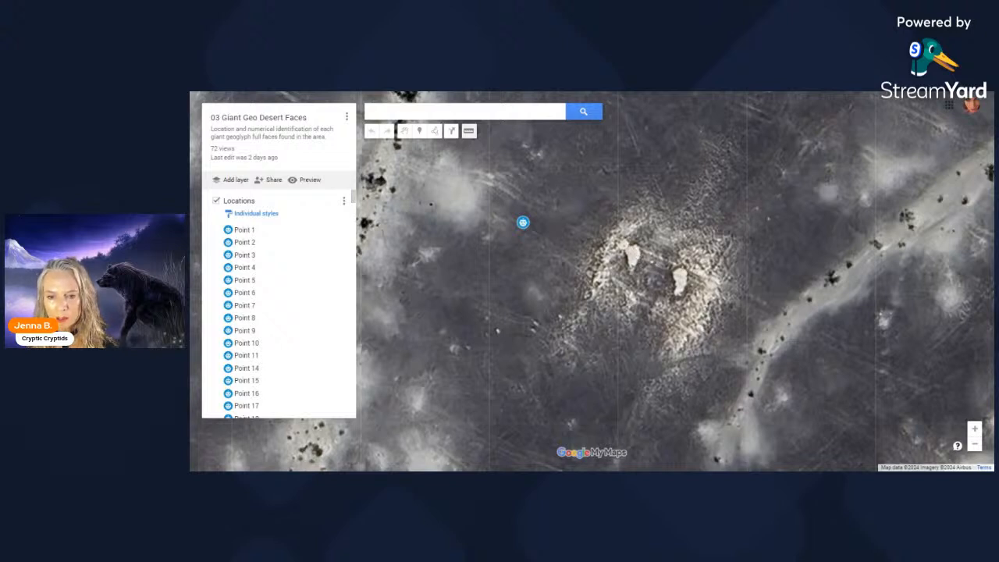
{"action": "left_click", "coordinate": [631, 251]}
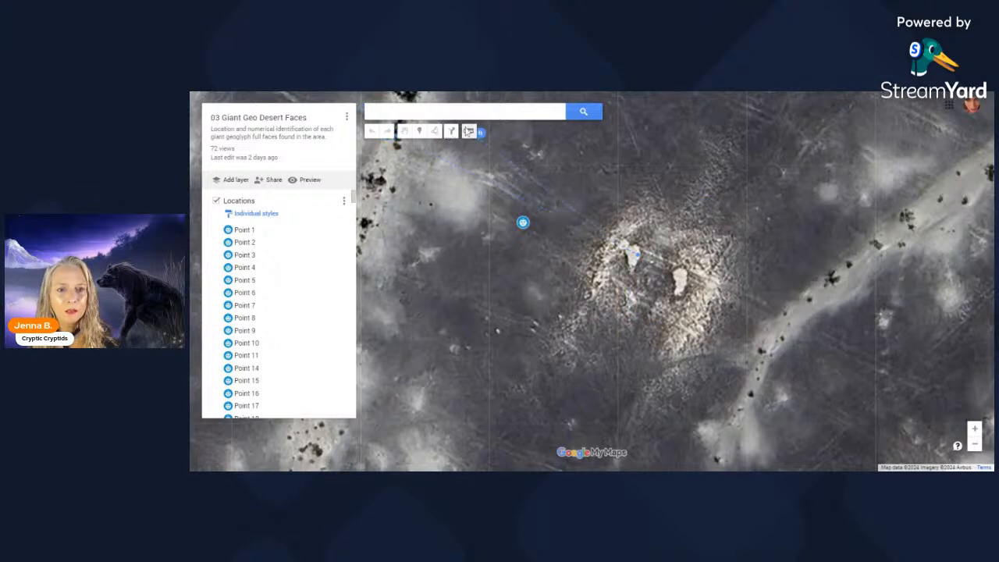
{"action": "left_click", "coordinate": [469, 131]}
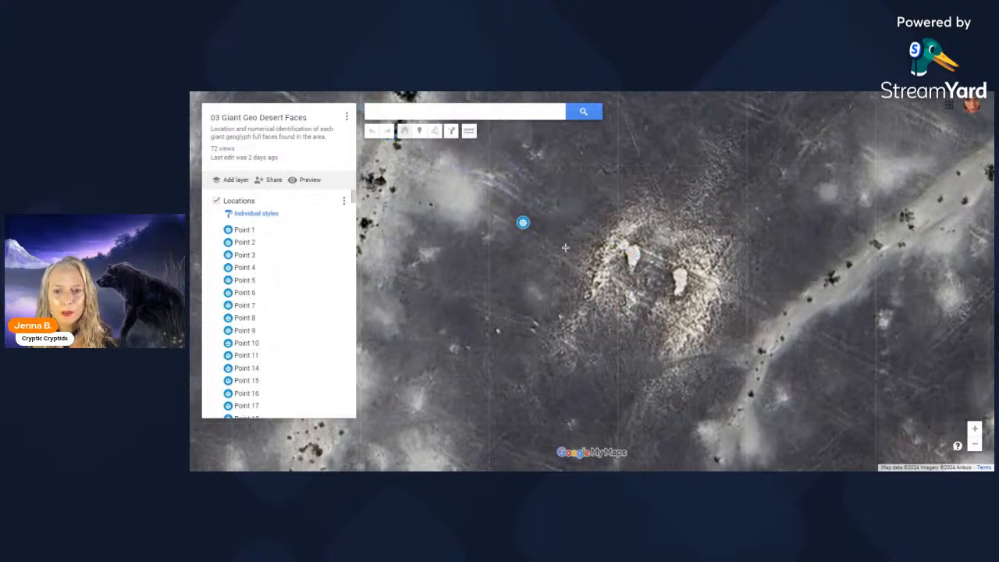
{"action": "left_click", "coordinate": [675, 271]}
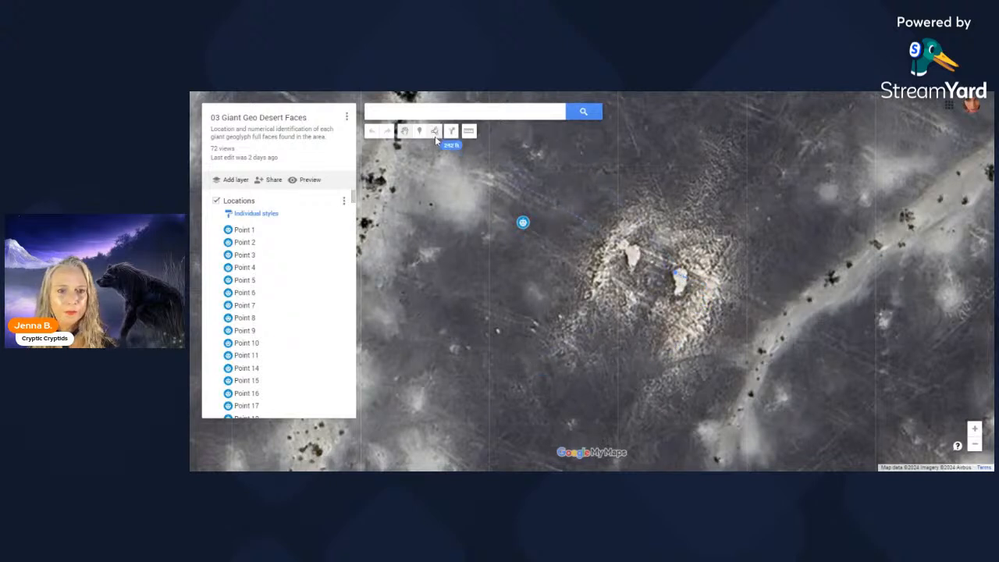
{"action": "left_click", "coordinate": [470, 133]}
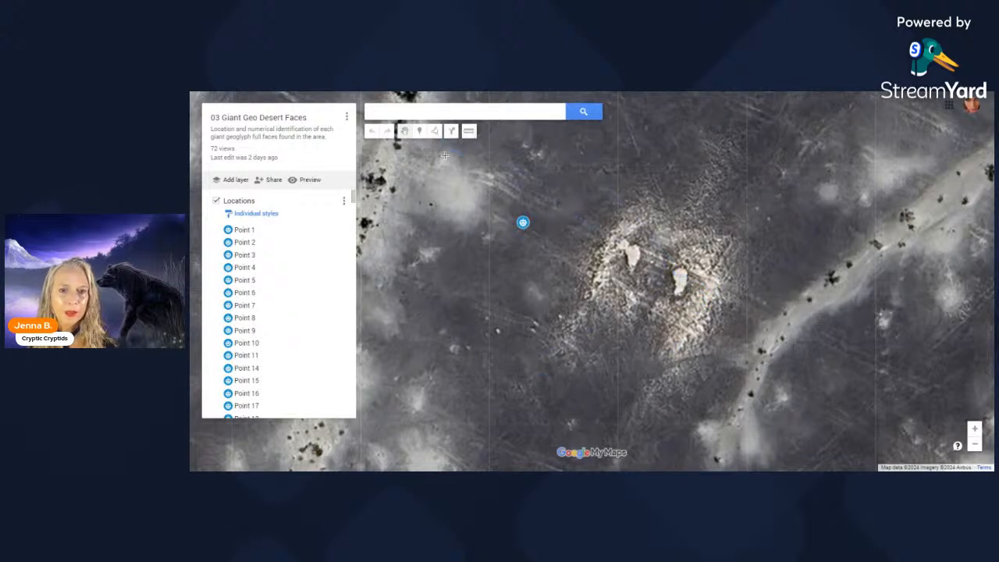
{"action": "left_click", "coordinate": [641, 256]}
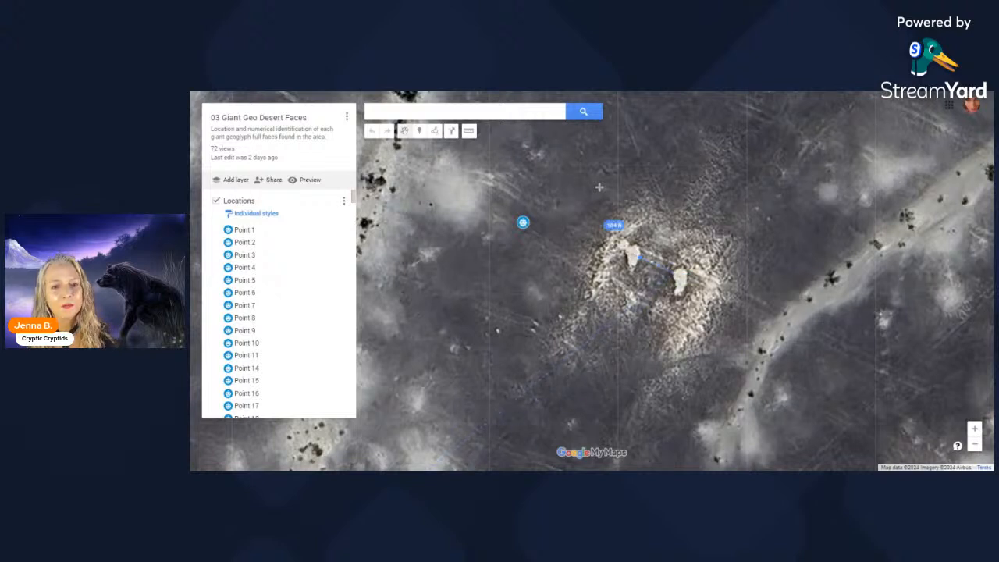
Step: Clear the eye-distance measurement, view Point 4 and Point 5, and examine the geoglyph faces southwest of Point 5
{"action": "left_click", "coordinate": [469, 131]}
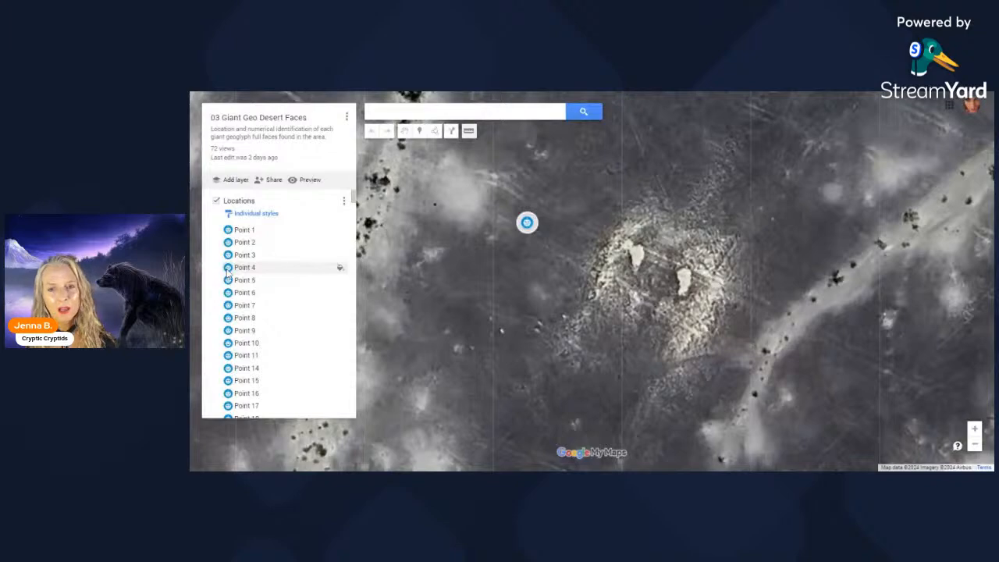
{"action": "left_click", "coordinate": [227, 270]}
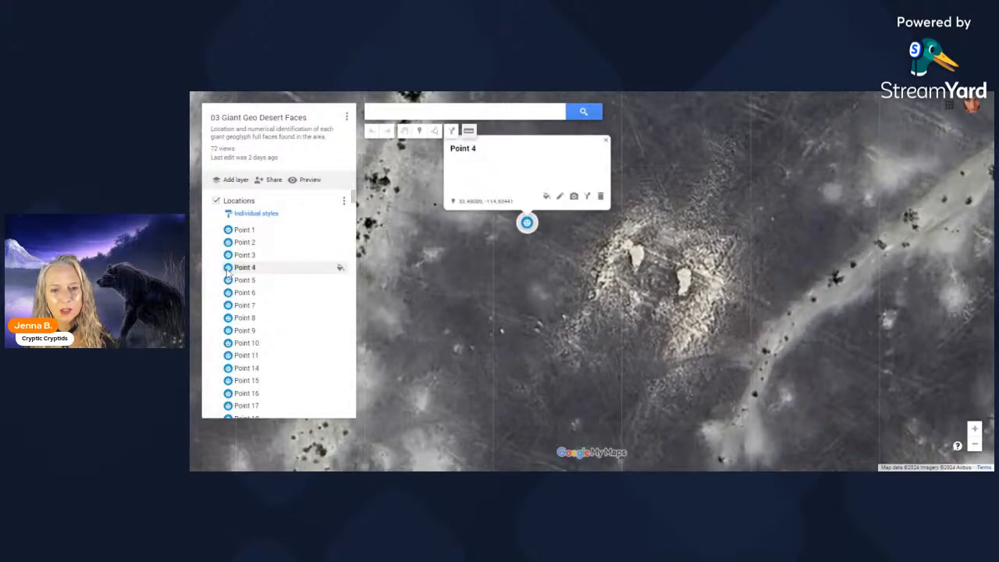
{"action": "left_click", "coordinate": [233, 281]}
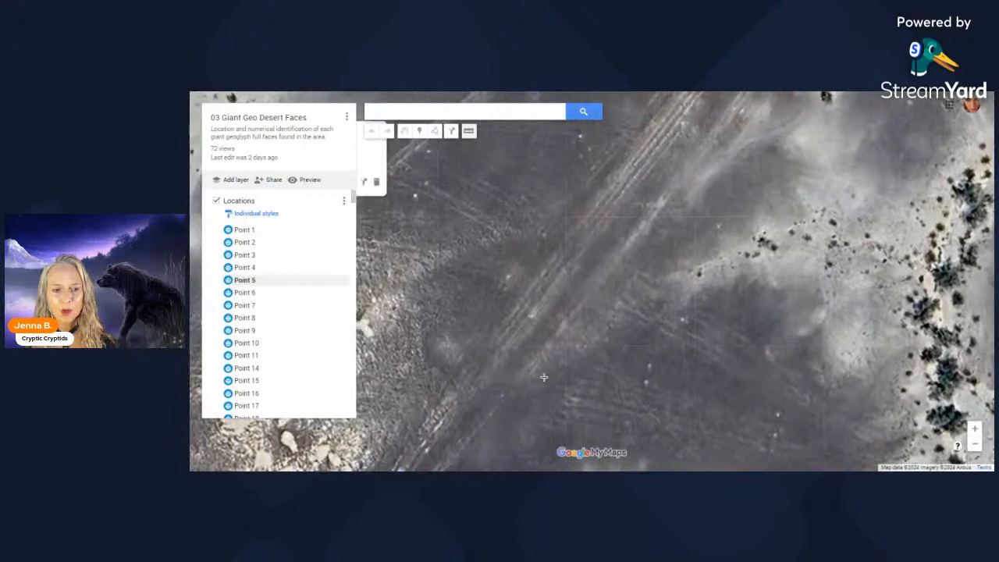
{"action": "left_click_drag", "start_coordinate": [545, 376], "coordinate": [855, 234]}
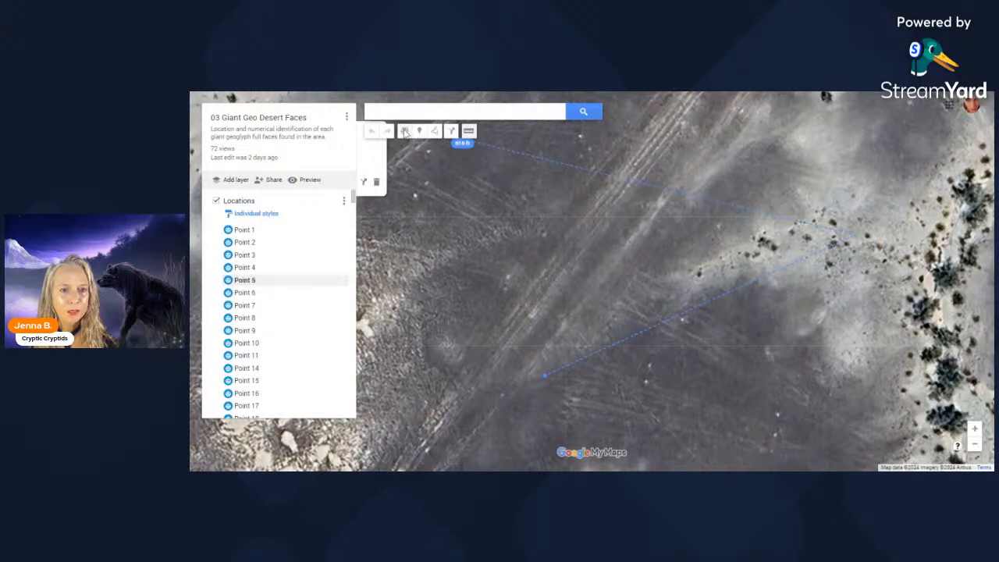
{"action": "left_click", "coordinate": [405, 132]}
{"action": "left_click_drag", "start_coordinate": [442, 320], "coordinate": [786, 184]}
{"action": "left_click_drag", "start_coordinate": [661, 412], "coordinate": [675, 398]}
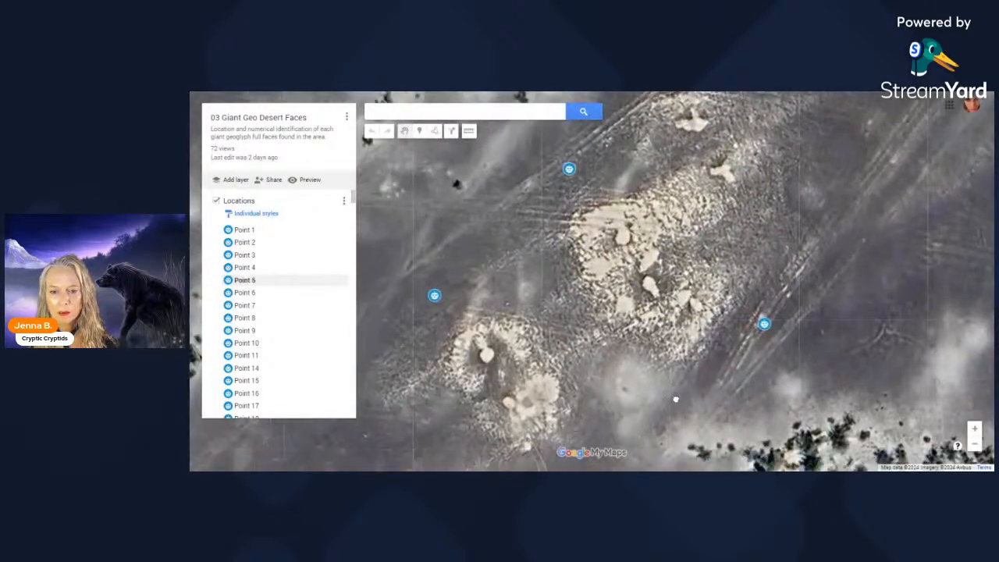
{"action": "left_click_drag", "start_coordinate": [855, 257], "coordinate": [845, 311]}
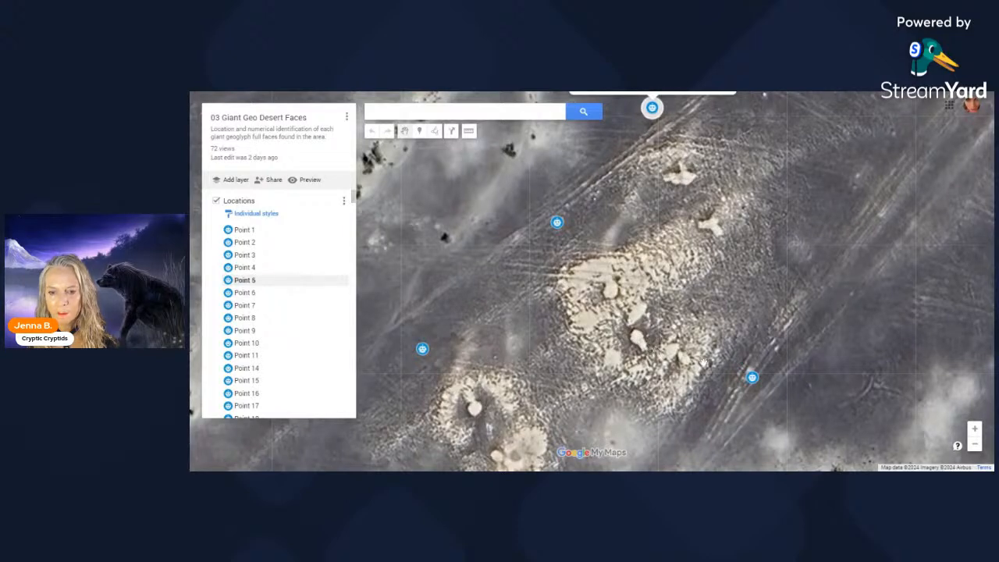
{"action": "left_click_drag", "start_coordinate": [651, 377], "coordinate": [773, 210]}
{"action": "left_click_drag", "start_coordinate": [602, 422], "coordinate": [757, 378]}
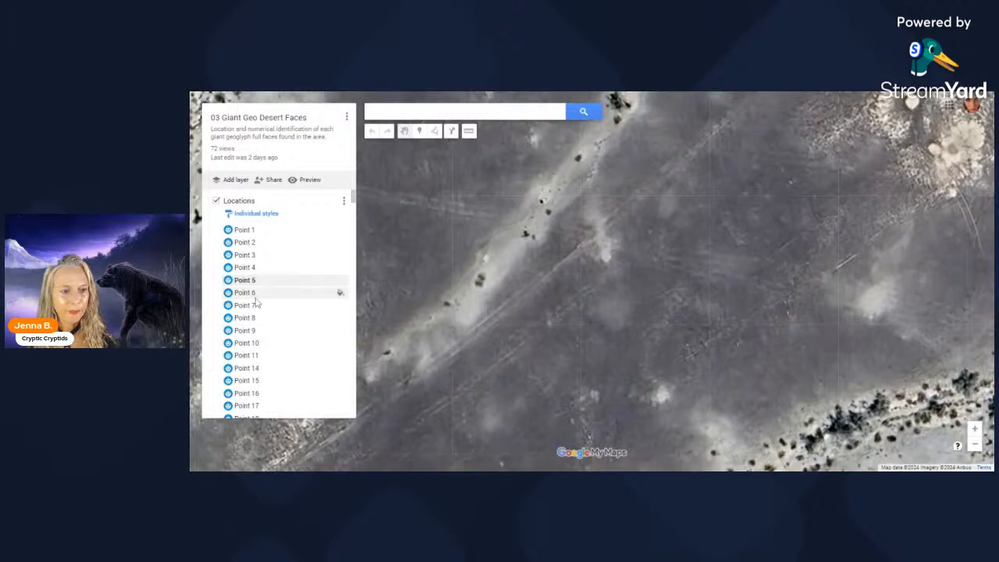
Step: View Point 6, Point 7 and Point 9 in the Locations layer with their nearby geoglyph faces
{"action": "left_click", "coordinate": [250, 293]}
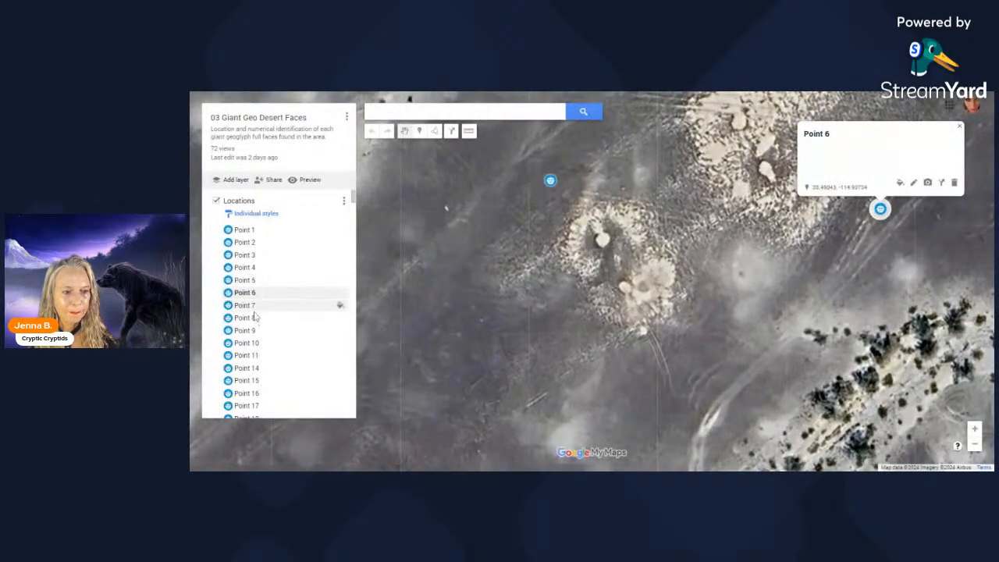
{"action": "left_click", "coordinate": [254, 310]}
{"action": "left_click", "coordinate": [254, 330]}
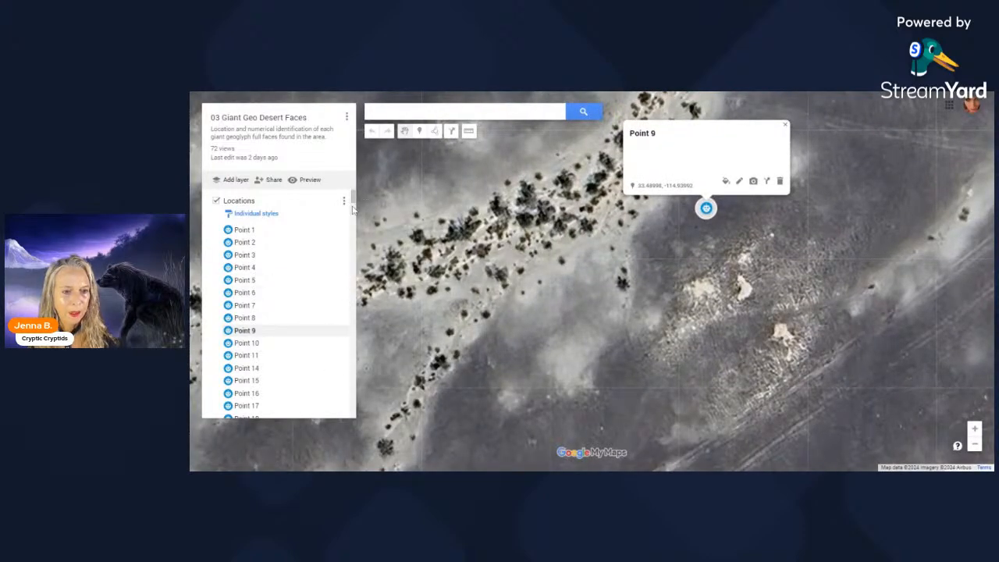
Step: View Point 289 and Point 296 further down the Locations list, and examine the terrain and geoglyphs northeast of Point 296
{"action": "left_click_drag", "start_coordinate": [354, 202], "coordinate": [353, 292]}
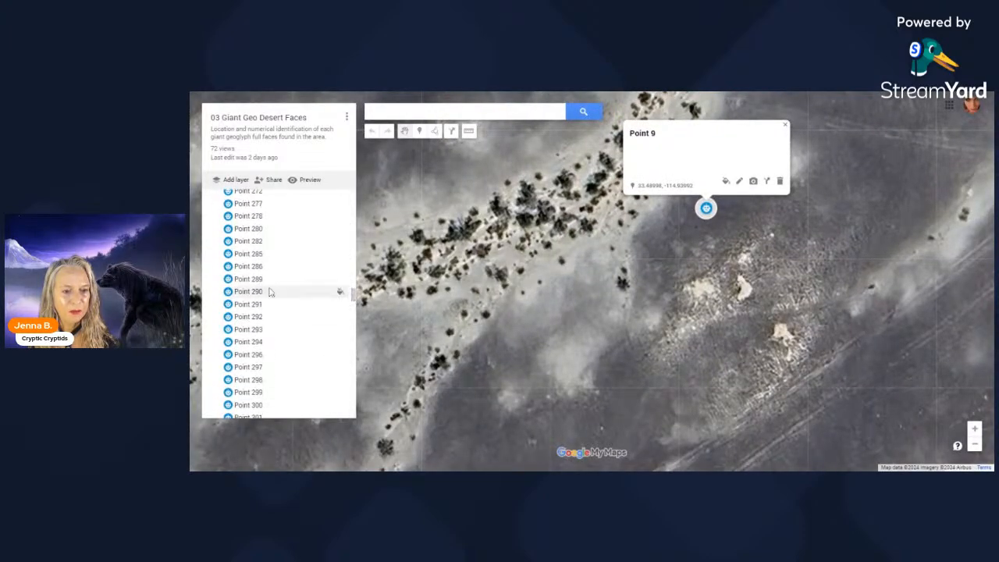
{"action": "left_click", "coordinate": [263, 281]}
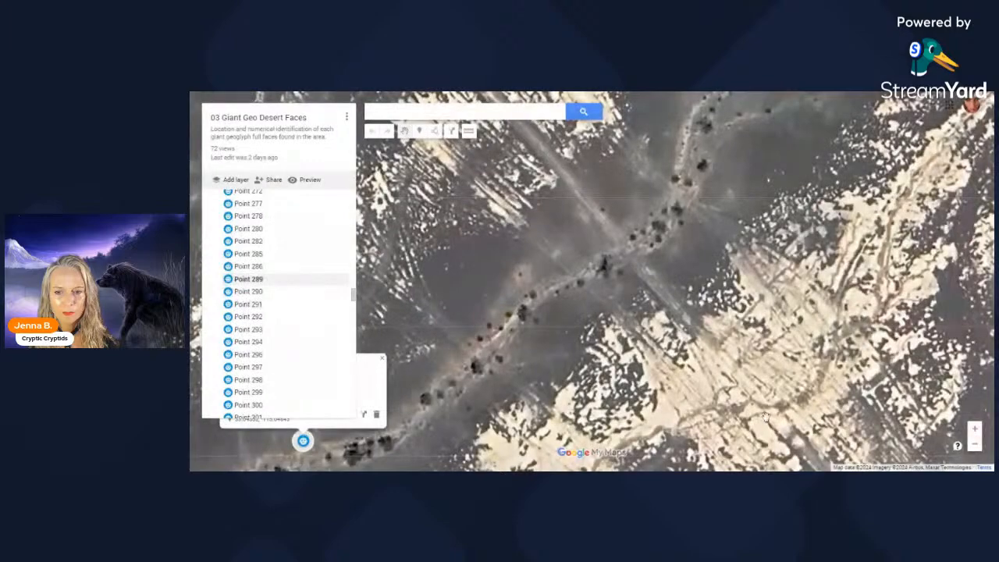
{"action": "left_click", "coordinate": [277, 357]}
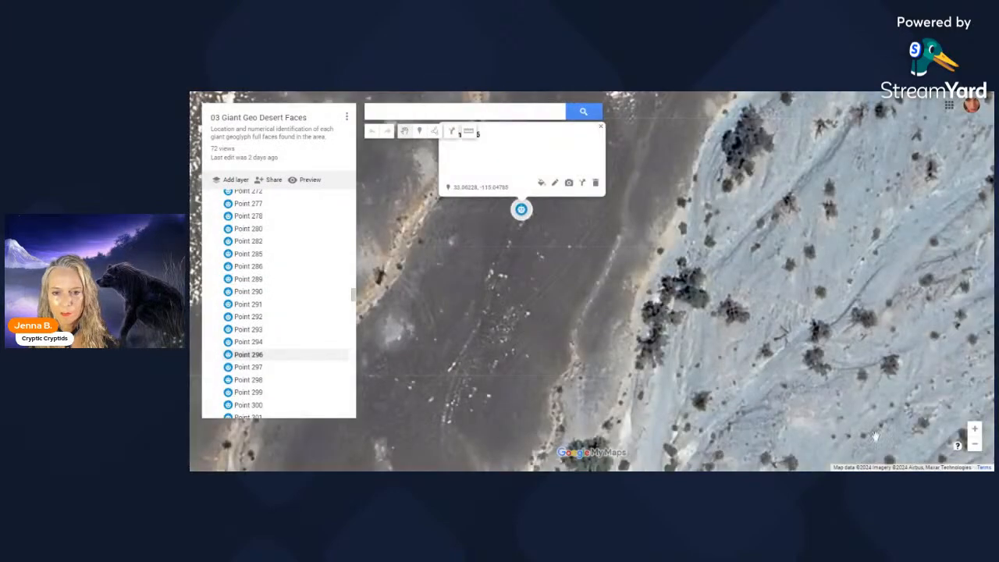
{"action": "left_click_drag", "start_coordinate": [535, 286], "coordinate": [834, 378]}
{"action": "left_click_drag", "start_coordinate": [814, 270], "coordinate": [491, 435]}
{"action": "left_click_drag", "start_coordinate": [825, 189], "coordinate": [488, 378]}
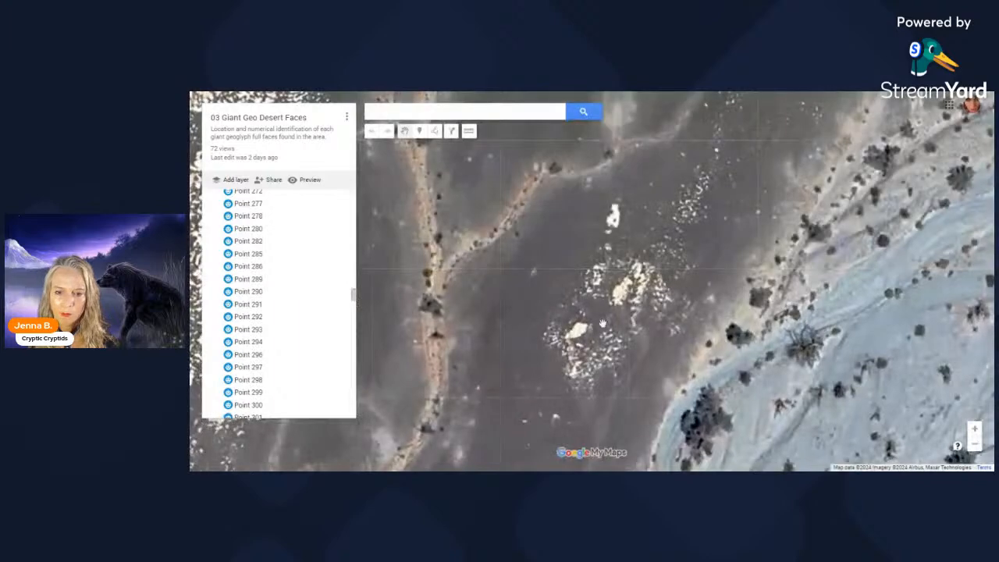
Step: View Point 298, and examine the chain of geoglyph faces running south and southwest from its marker
{"action": "left_click", "coordinate": [251, 379]}
{"action": "left_click_drag", "start_coordinate": [747, 369], "coordinate": [580, 177]}
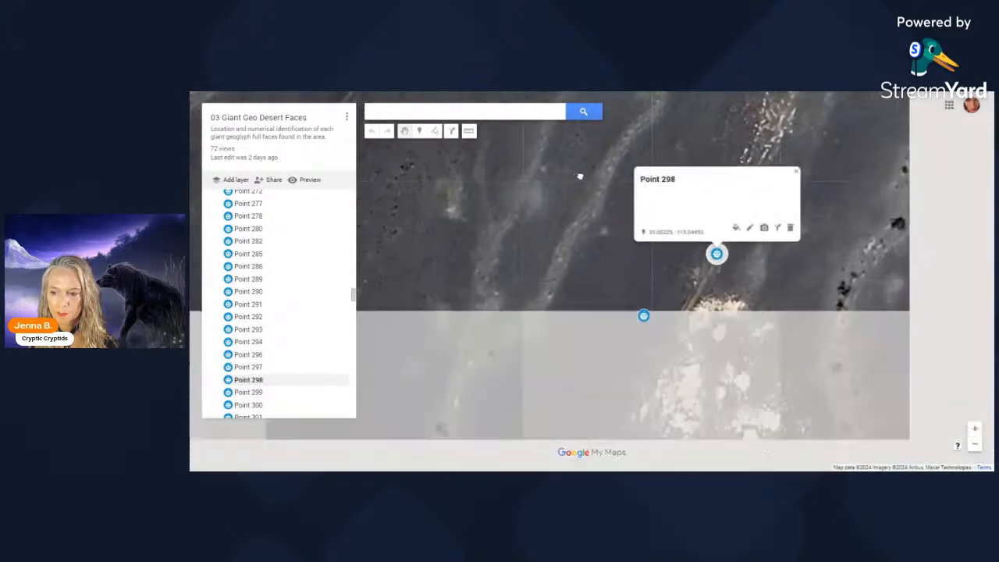
{"action": "left_click_drag", "start_coordinate": [849, 395], "coordinate": [824, 339]}
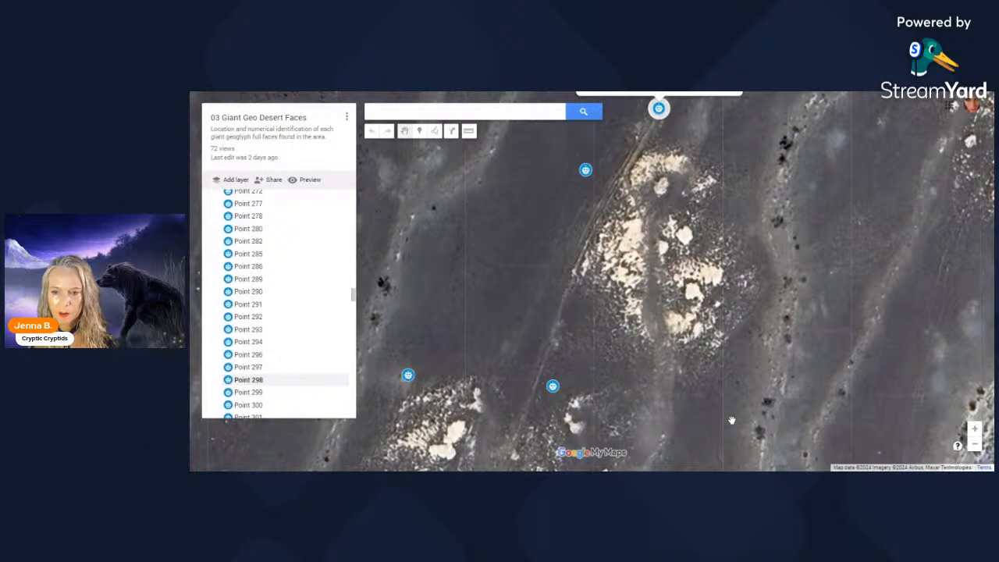
{"action": "left_click_drag", "start_coordinate": [712, 426], "coordinate": [833, 230]}
{"action": "left_click_drag", "start_coordinate": [736, 371], "coordinate": [821, 236]}
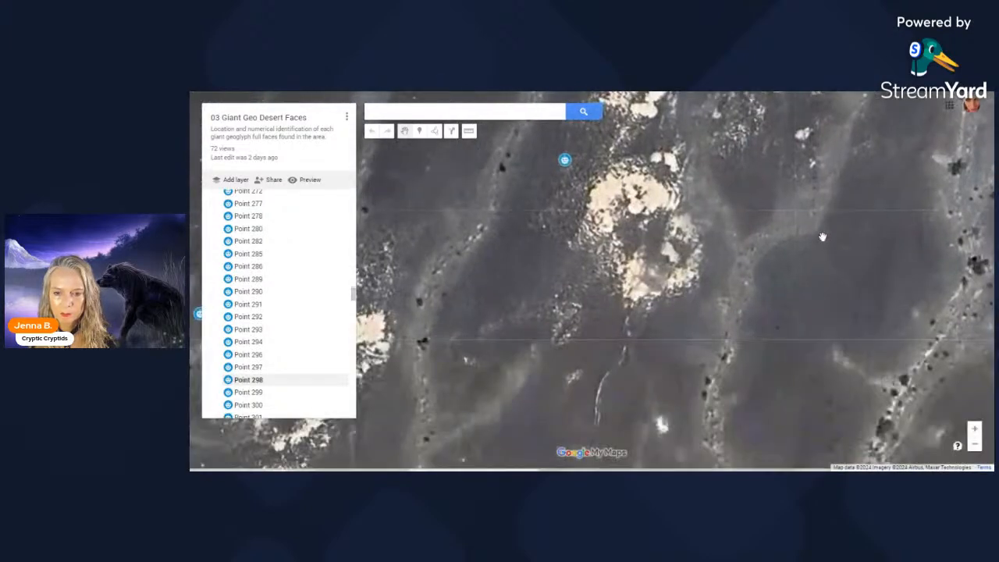
{"action": "left_click_drag", "start_coordinate": [602, 409], "coordinate": [875, 315]}
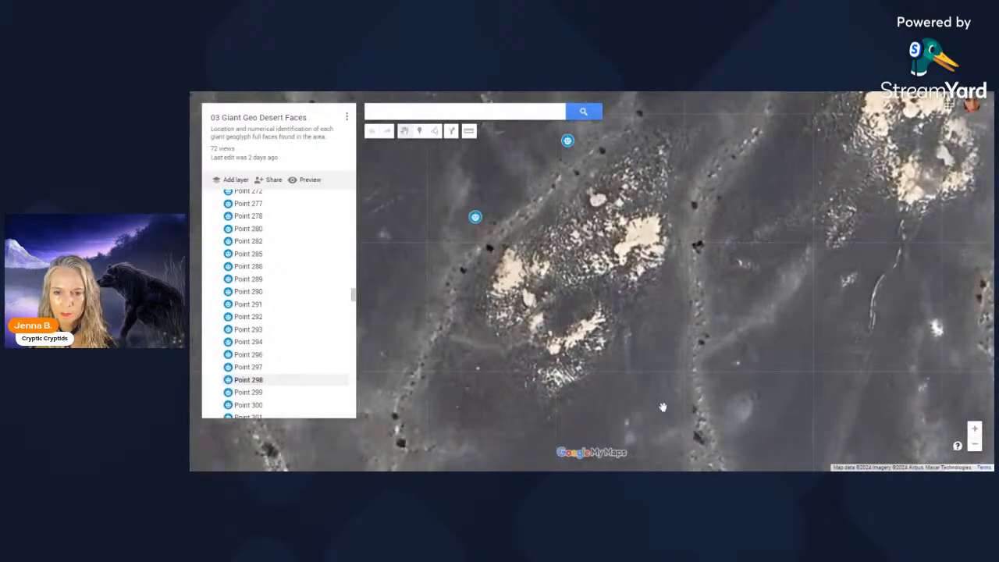
{"action": "left_click_drag", "start_coordinate": [663, 406], "coordinate": [797, 226]}
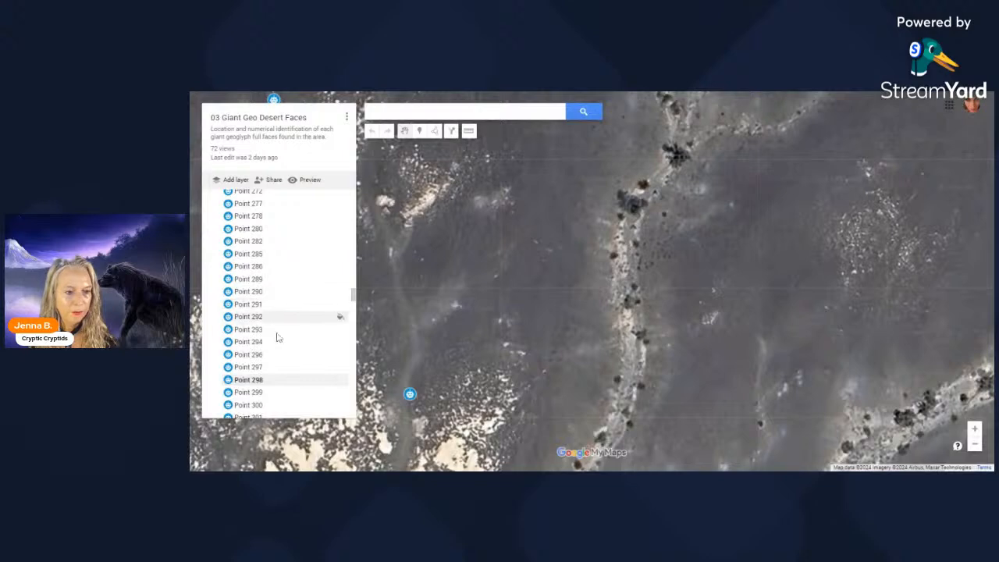
Step: View the second Point 443 further down the Locations list, and examine the cluster of geoglyph faces north of it
{"action": "left_click_drag", "start_coordinate": [354, 300], "coordinate": [353, 355]}
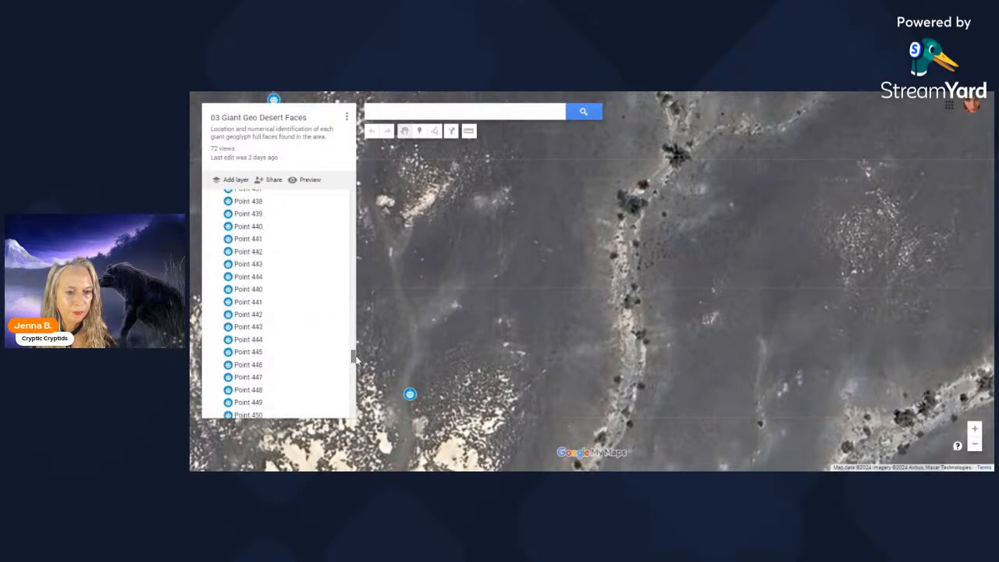
{"action": "left_click", "coordinate": [320, 326]}
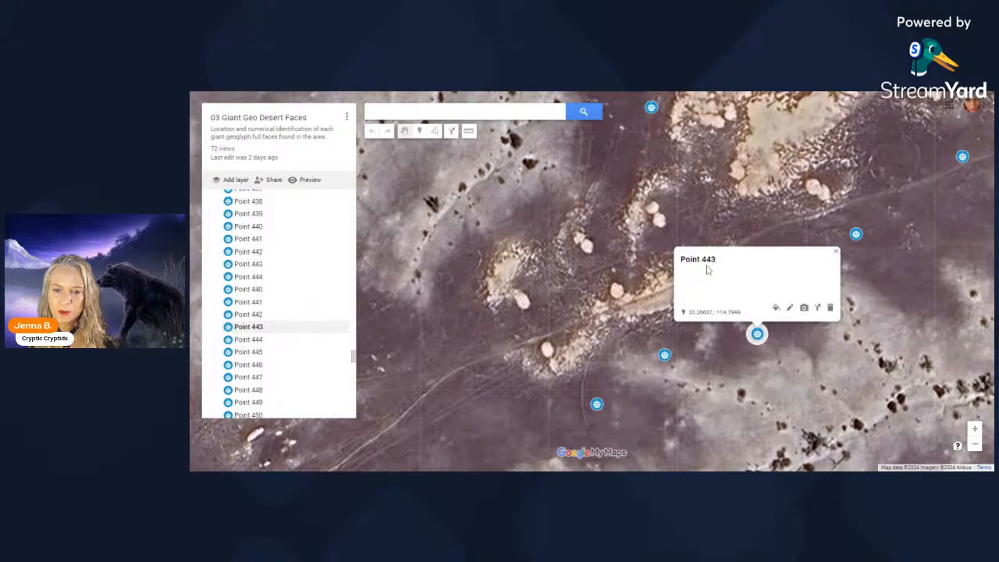
{"action": "left_click_drag", "start_coordinate": [689, 236], "coordinate": [584, 403]}
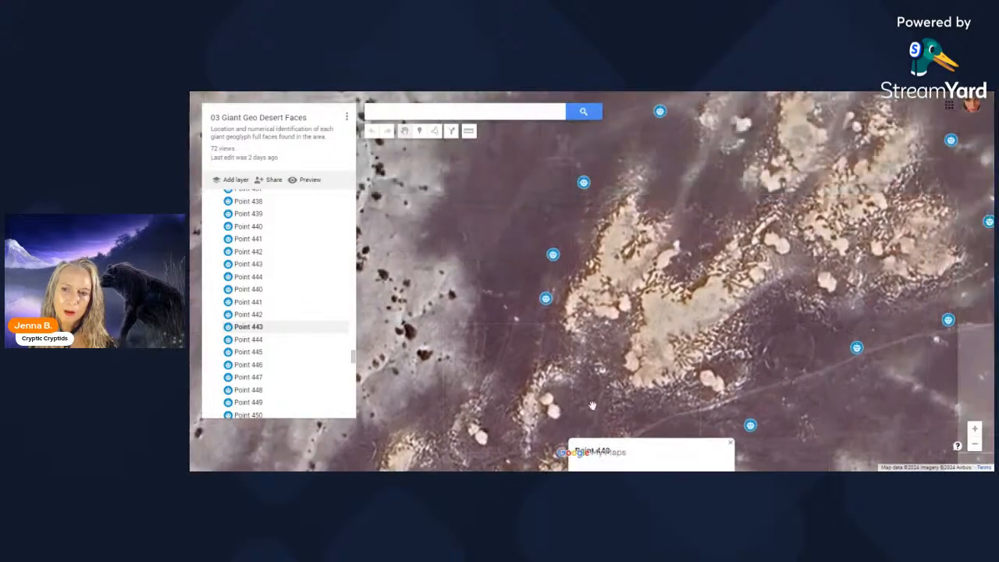
{"action": "left_click_drag", "start_coordinate": [813, 276], "coordinate": [636, 324]}
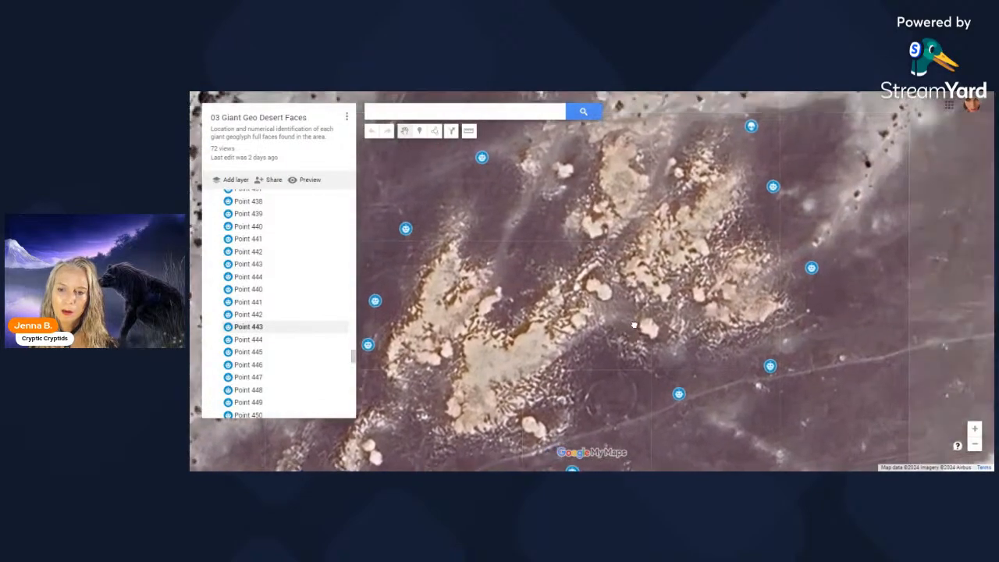
Step: Locate the small group of markers southwest of Point 443, and examine its geoglyph faces up close
{"action": "left_click", "coordinate": [976, 445]}
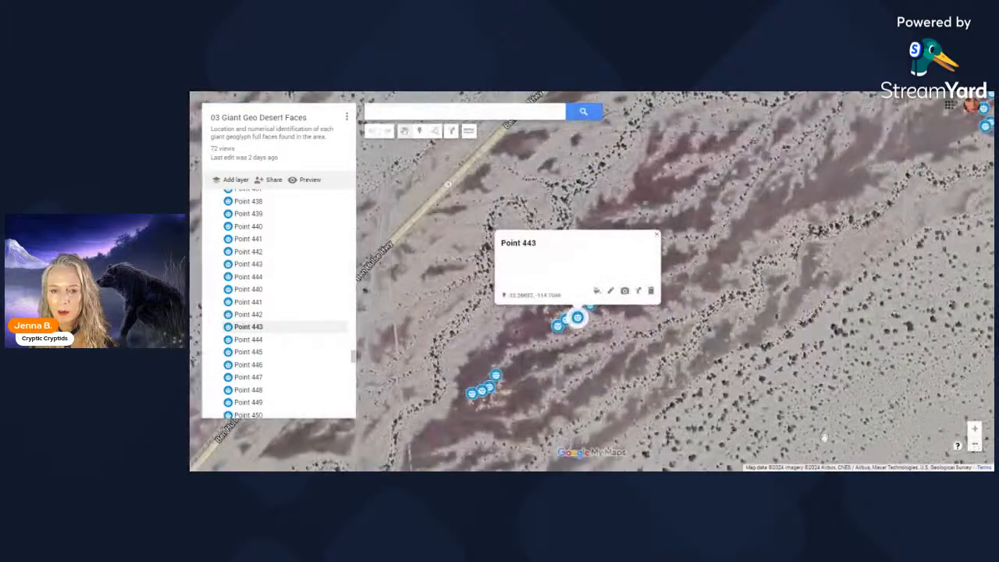
{"action": "left_click_drag", "start_coordinate": [697, 400], "coordinate": [873, 173]}
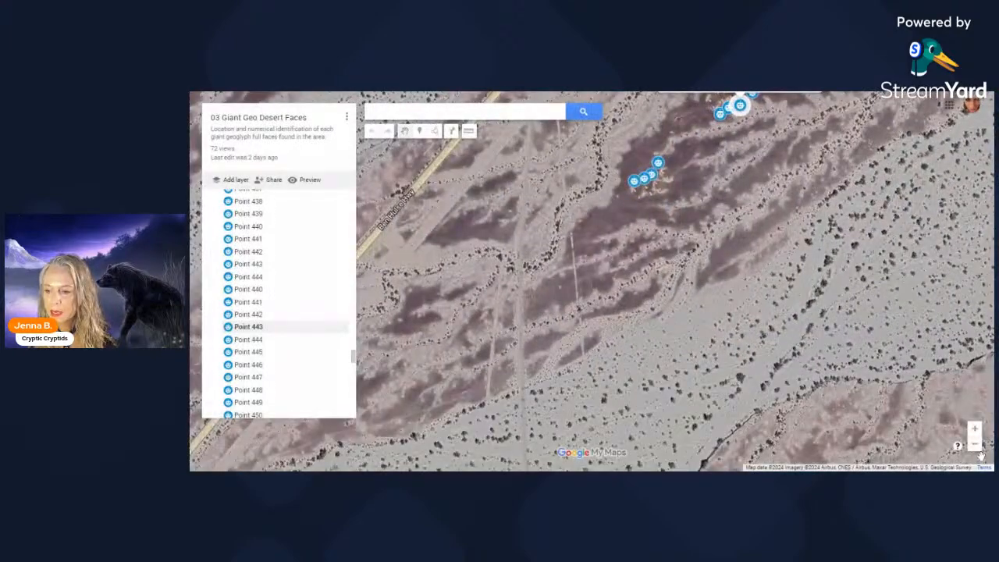
{"action": "left_click", "coordinate": [976, 429]}
{"action": "left_click_drag", "start_coordinate": [837, 153], "coordinate": [732, 377]}
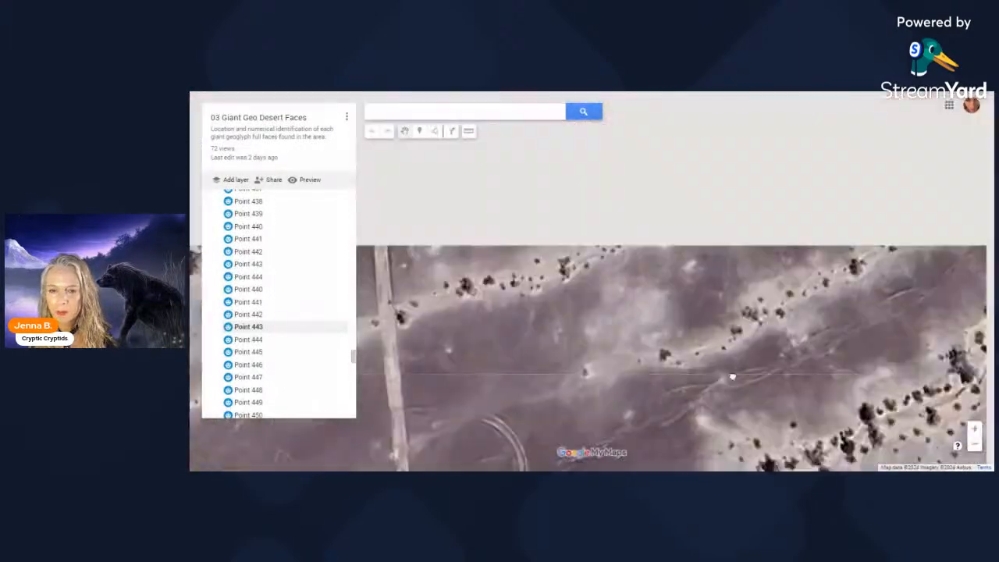
{"action": "left_click_drag", "start_coordinate": [741, 148], "coordinate": [712, 304]}
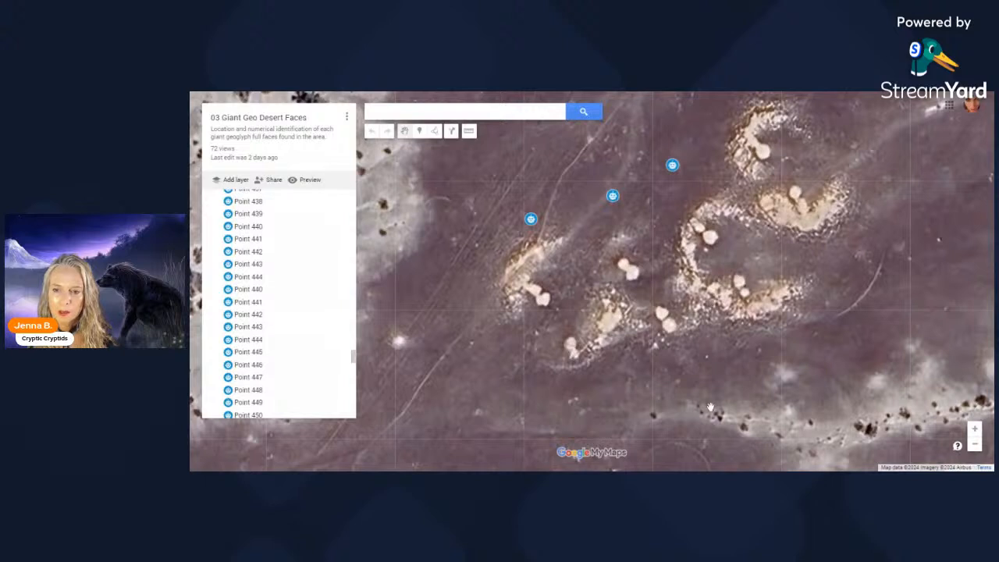
Step: Measure both eyes of the northeasternmost geoglyph face in this group and the distance between them, and clear the measurement
{"action": "left_click", "coordinate": [469, 131]}
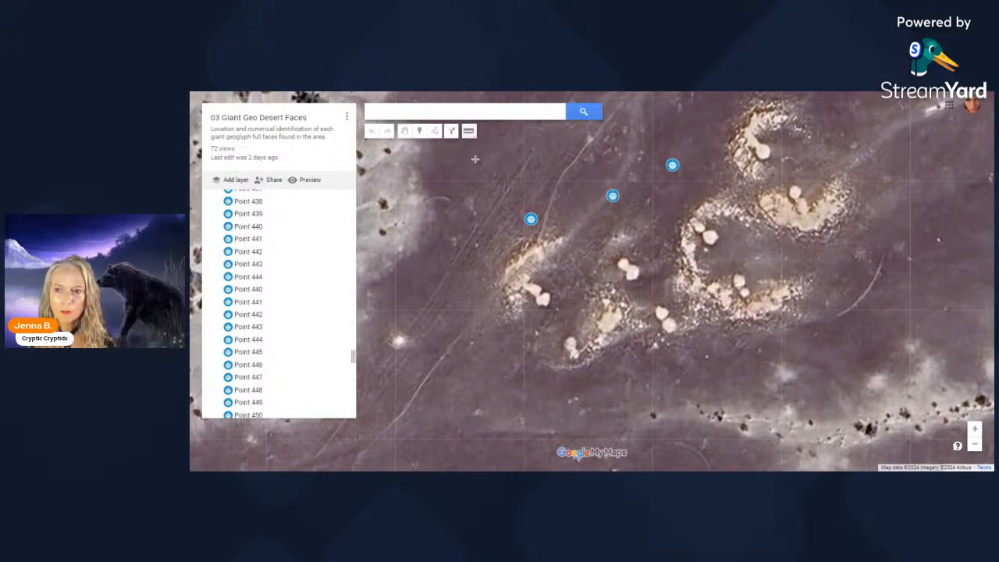
{"action": "left_click", "coordinate": [769, 157]}
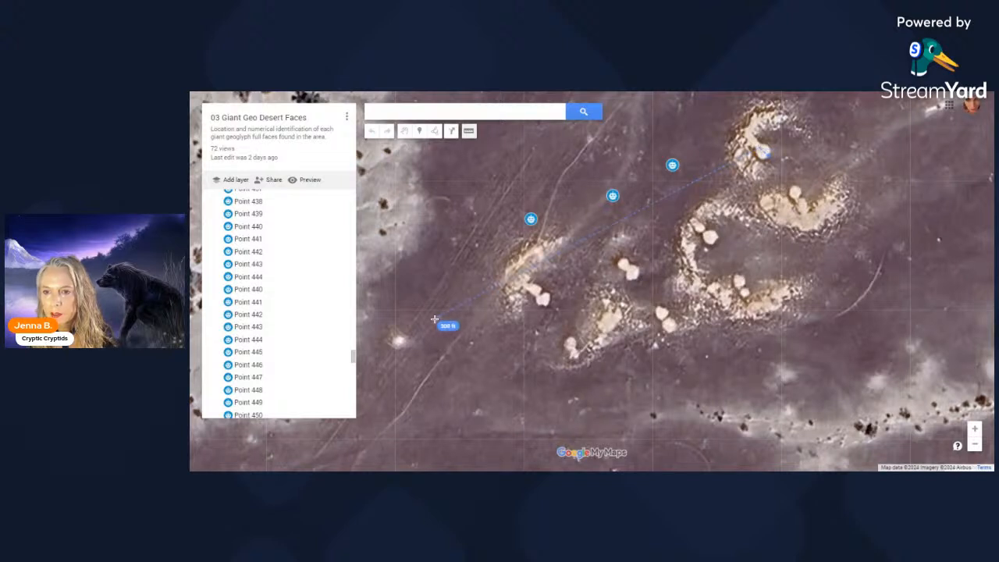
{"action": "left_click", "coordinate": [404, 130]}
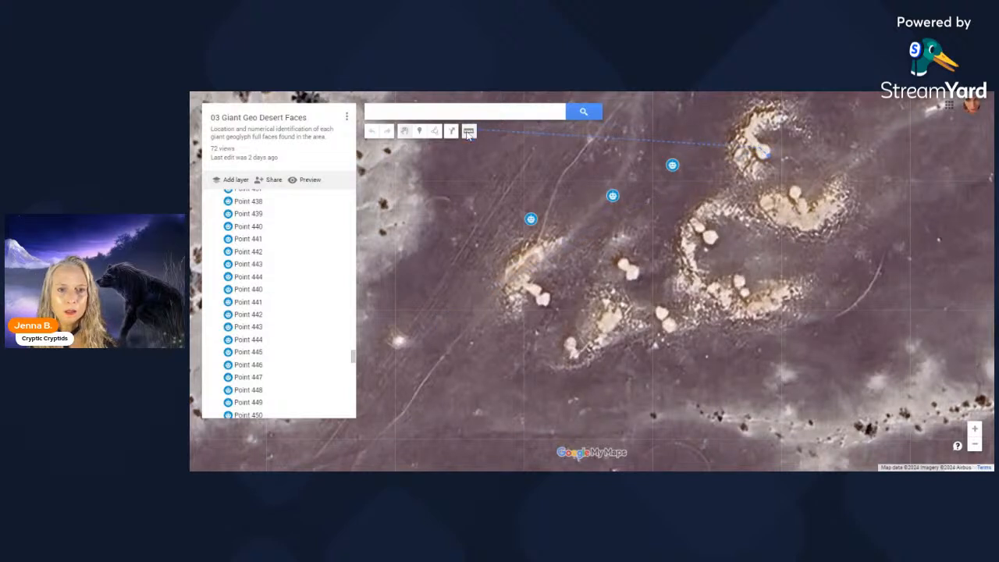
{"action": "left_click", "coordinate": [793, 189]}
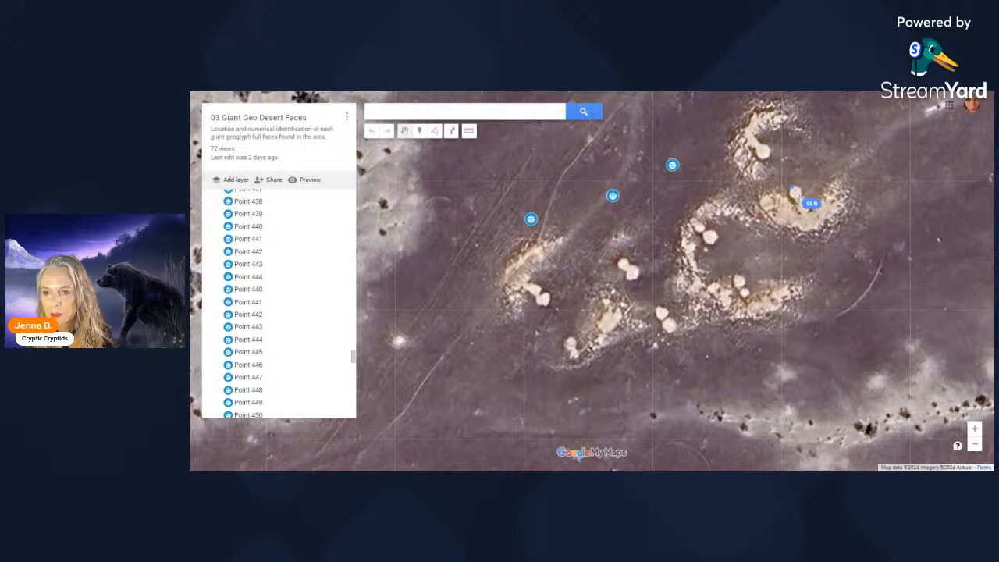
{"action": "left_click", "coordinate": [470, 133]}
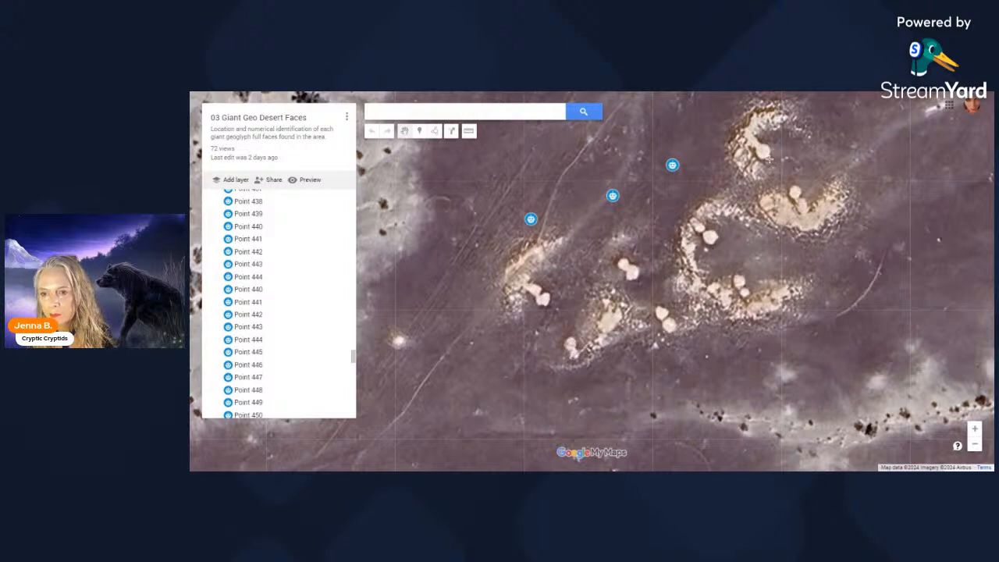
{"action": "left_click", "coordinate": [769, 158]}
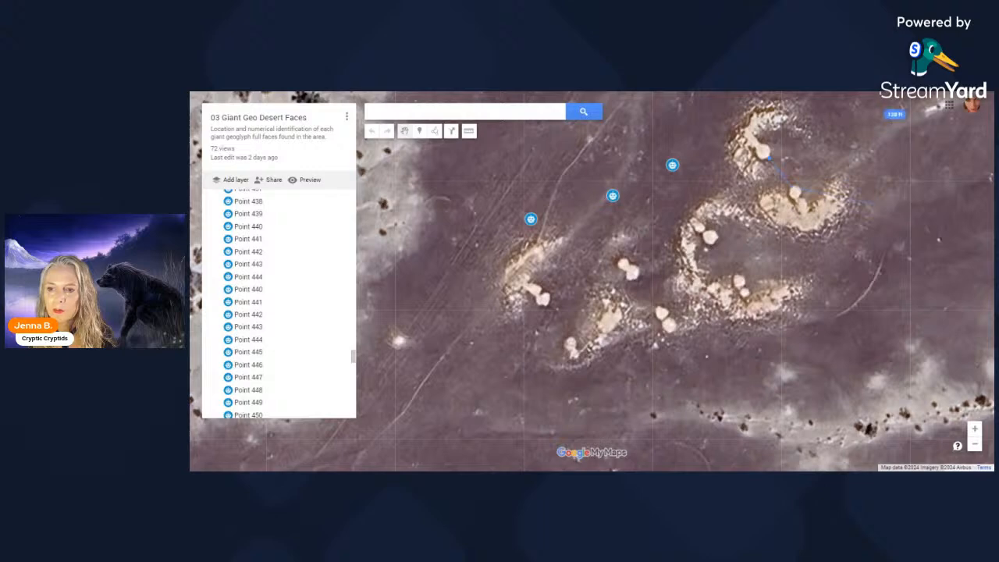
{"action": "left_click", "coordinate": [469, 131]}
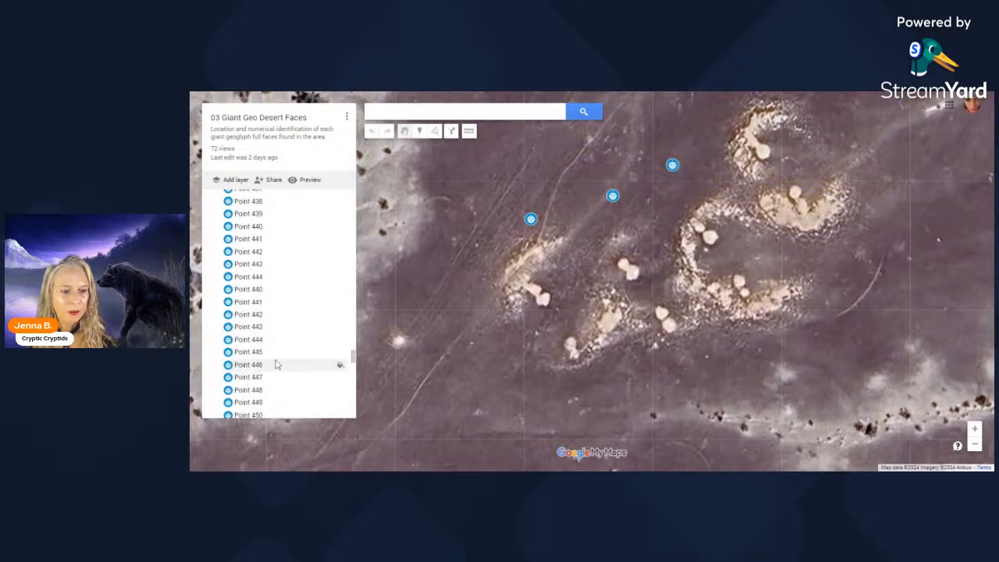
Step: View Point 447, and examine the large cluster of geoglyph faces northeast of its marker
{"action": "left_click", "coordinate": [339, 378]}
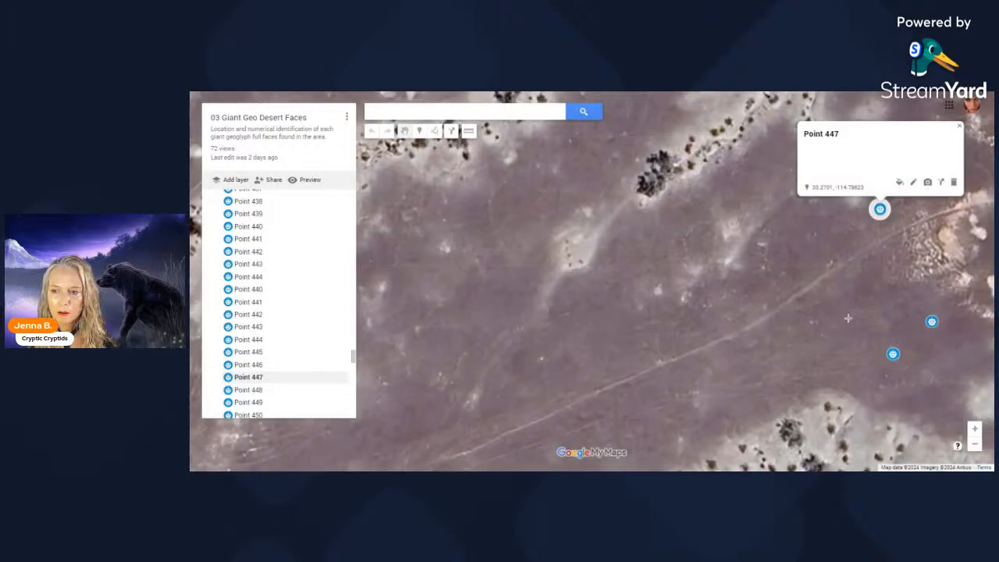
{"action": "left_click", "coordinate": [851, 287]}
{"action": "double_click", "coordinate": [434, 311]}
{"action": "left_click", "coordinate": [405, 132]}
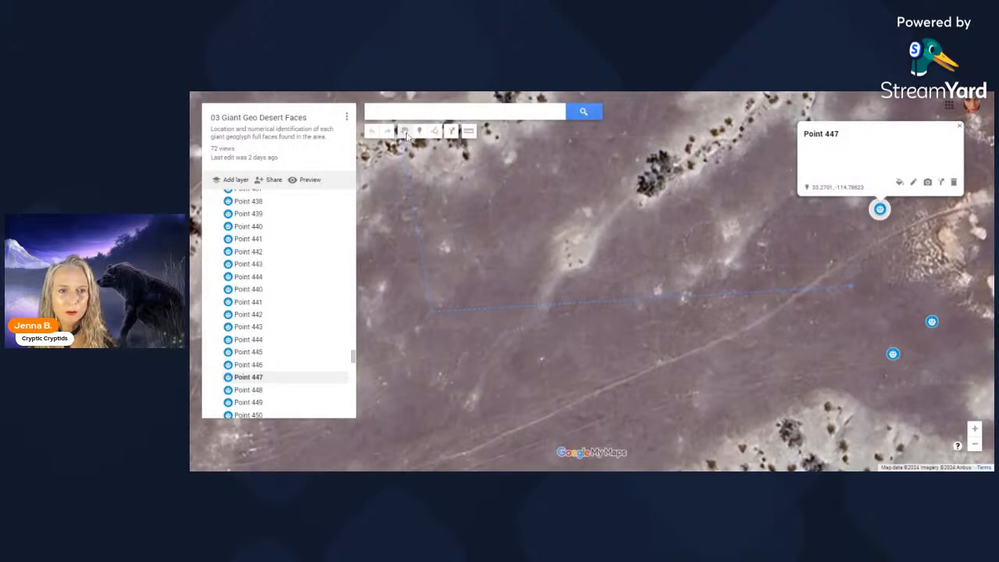
{"action": "left_click_drag", "start_coordinate": [735, 241], "coordinate": [398, 254]}
{"action": "left_click_drag", "start_coordinate": [856, 254], "coordinate": [695, 327]}
{"action": "left_click_drag", "start_coordinate": [854, 122], "coordinate": [857, 262]}
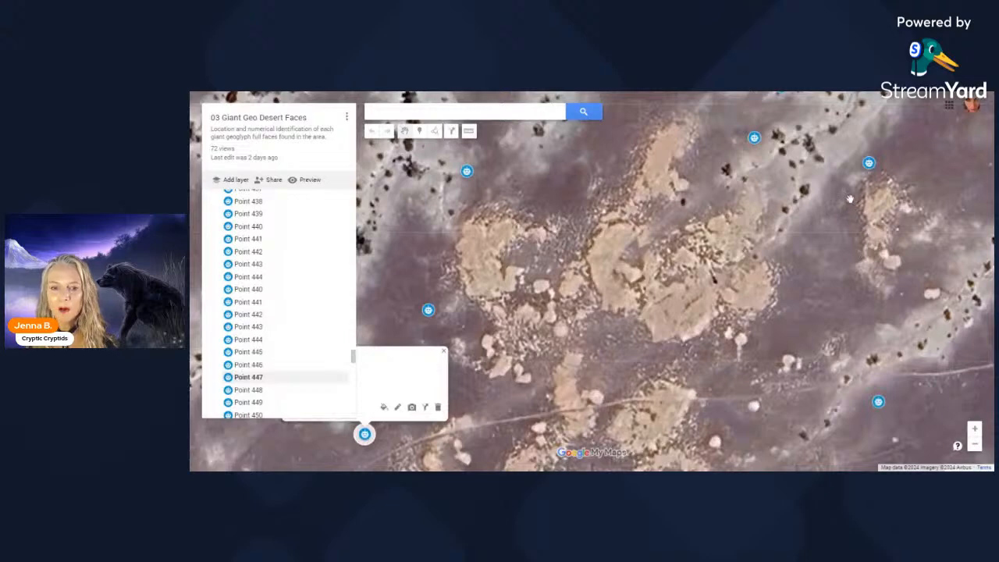